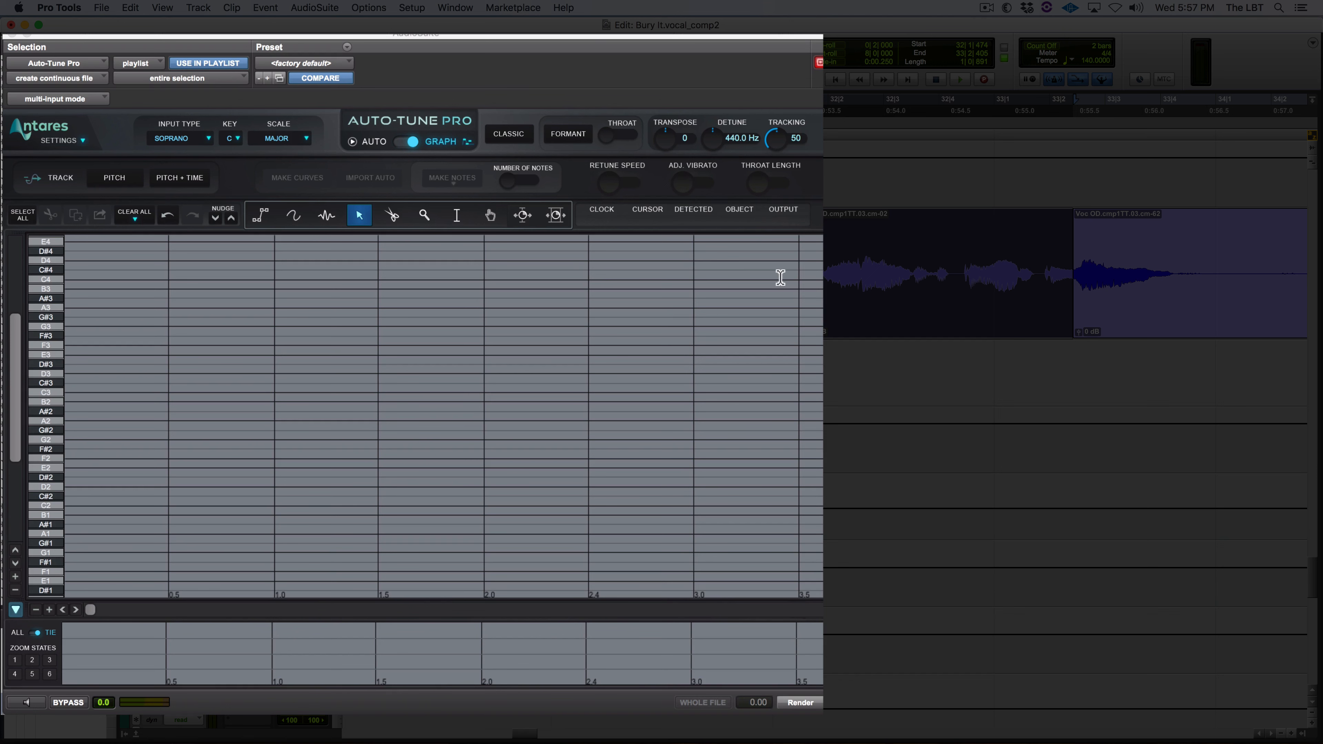
# Step: Track the pitch of the selected vocal clip in graph mode by previewing it, and stop once the phrase is analysed
pyautogui.click(128, 180)
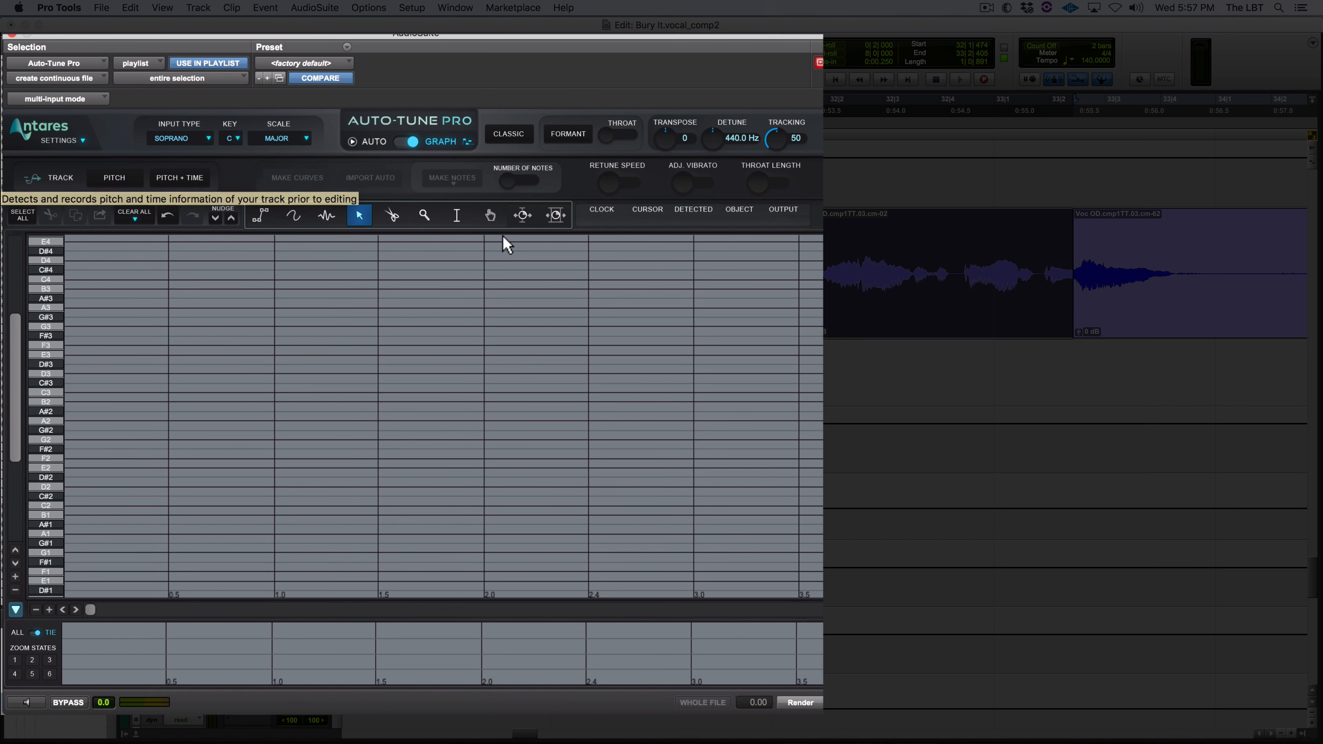
pyautogui.click(116, 179)
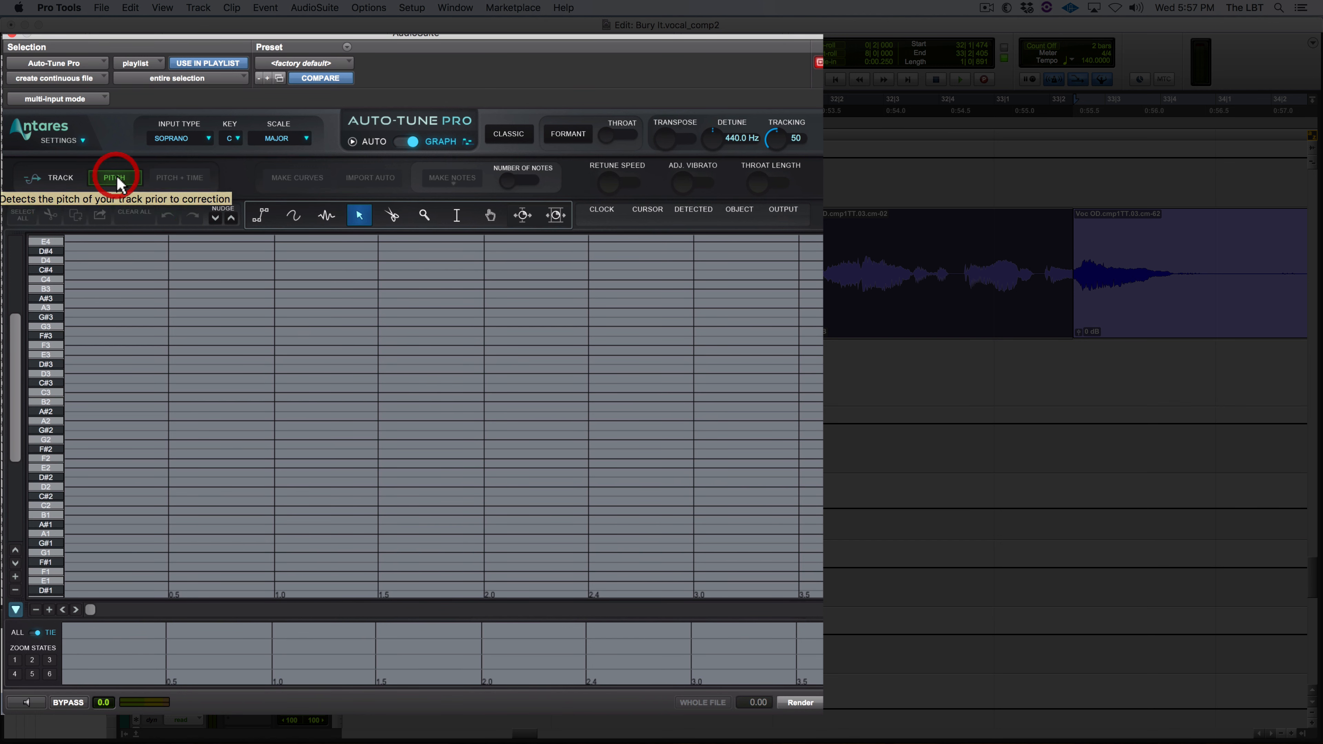
pyautogui.click(25, 703)
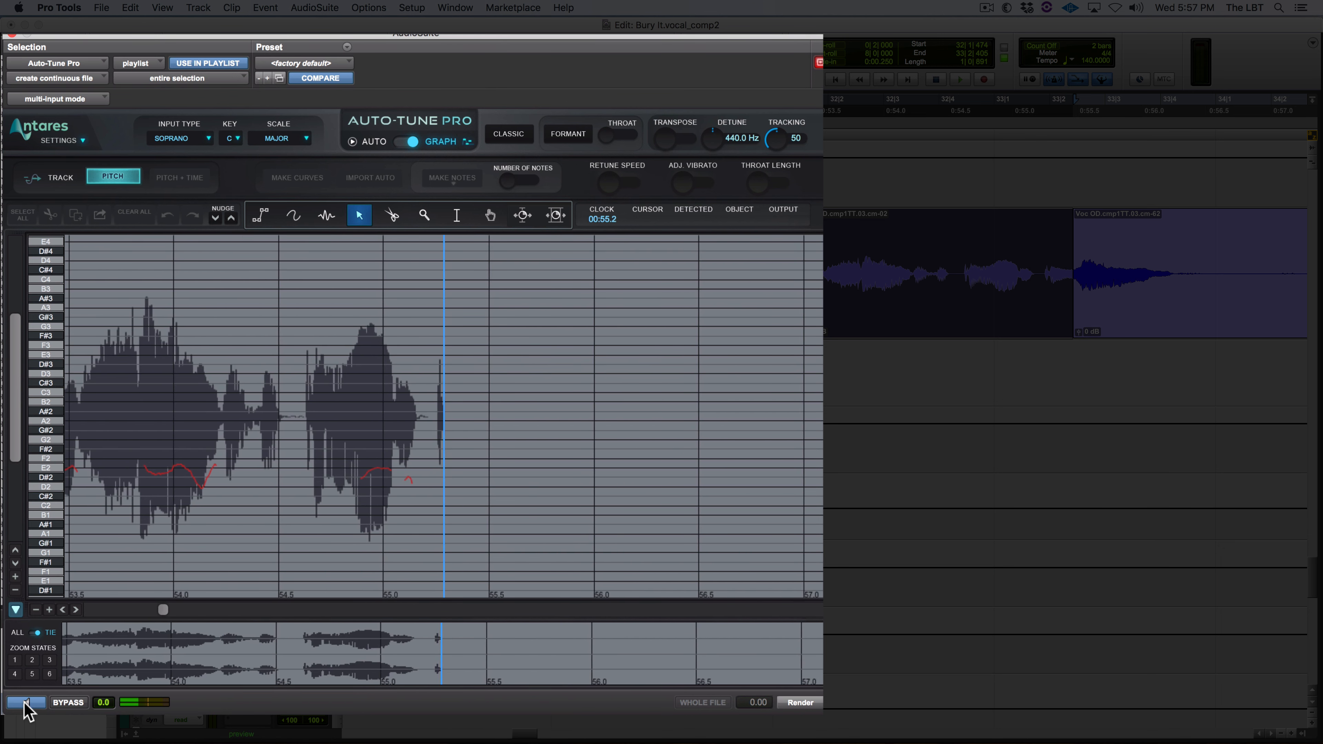
pyautogui.click(24, 703)
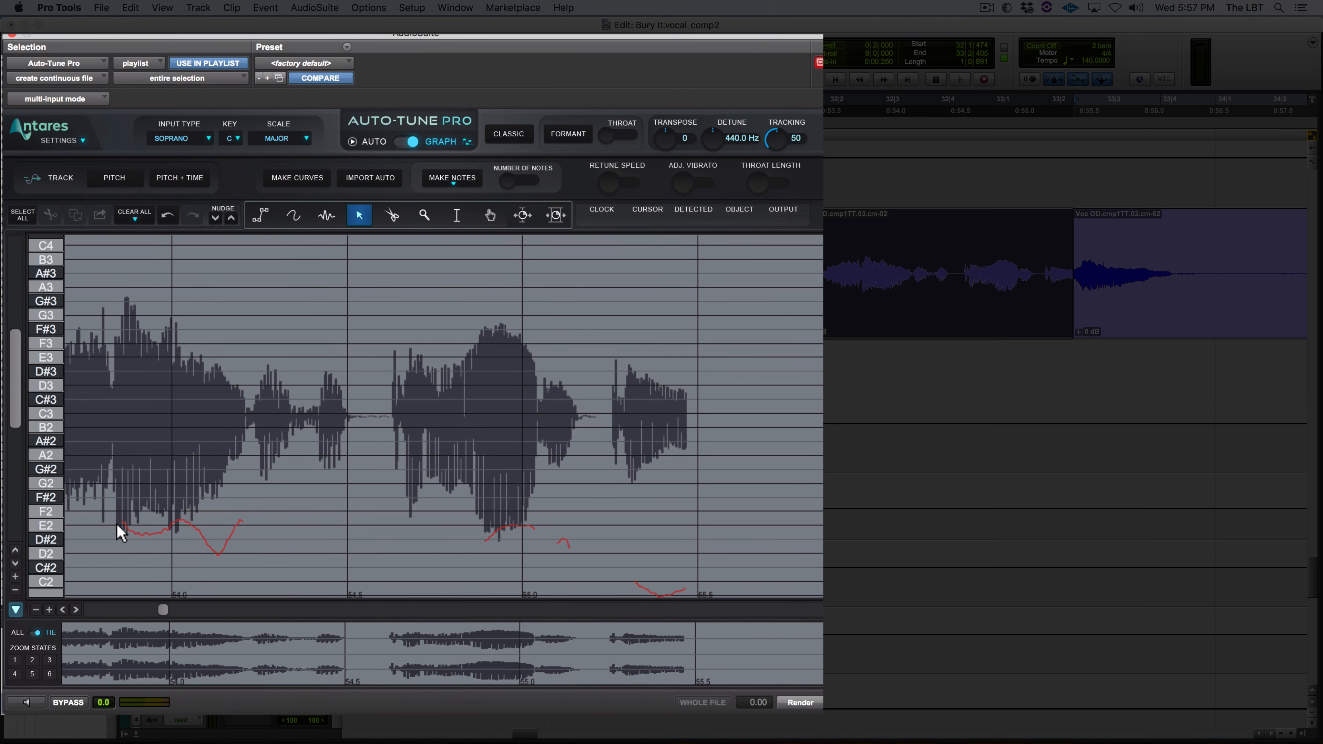
# Step: Make correction curves from the tracked pitch and raise the first curve slightly near E2
pyautogui.scroll(-5, 189, 495)
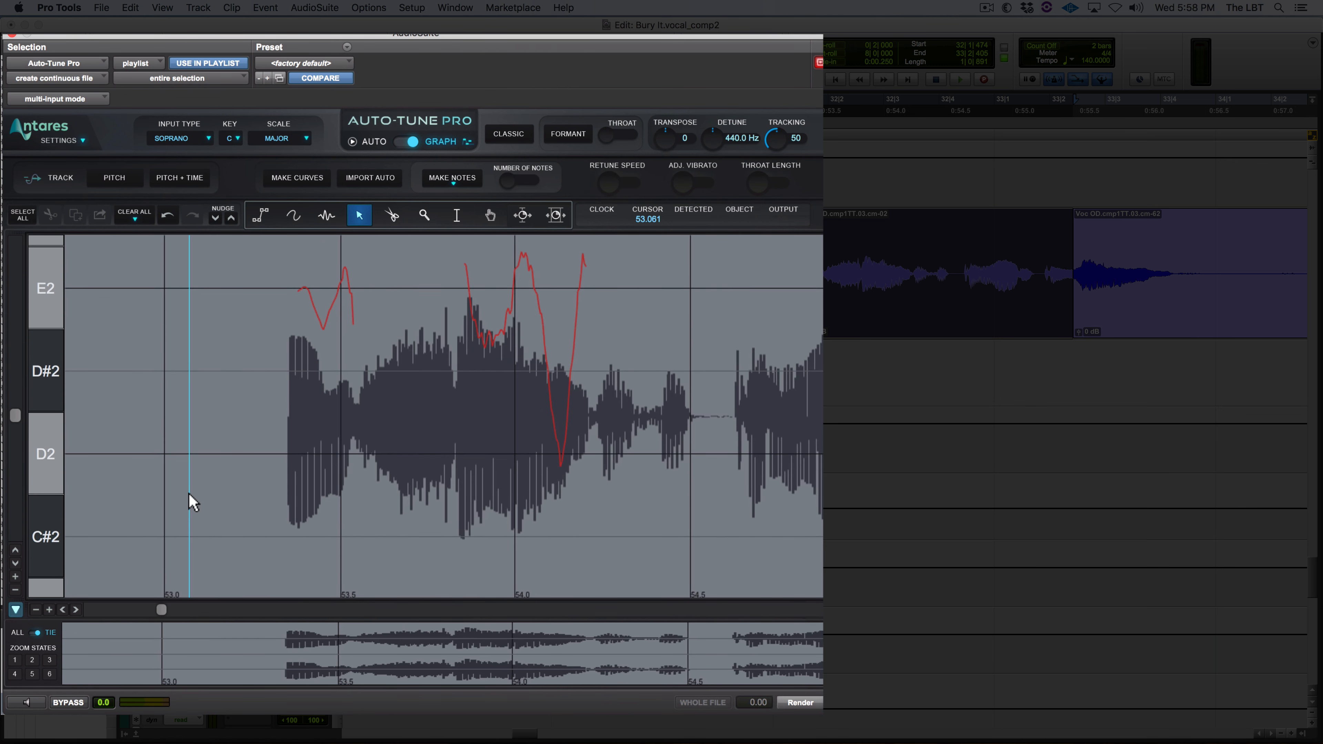
pyautogui.click(326, 215)
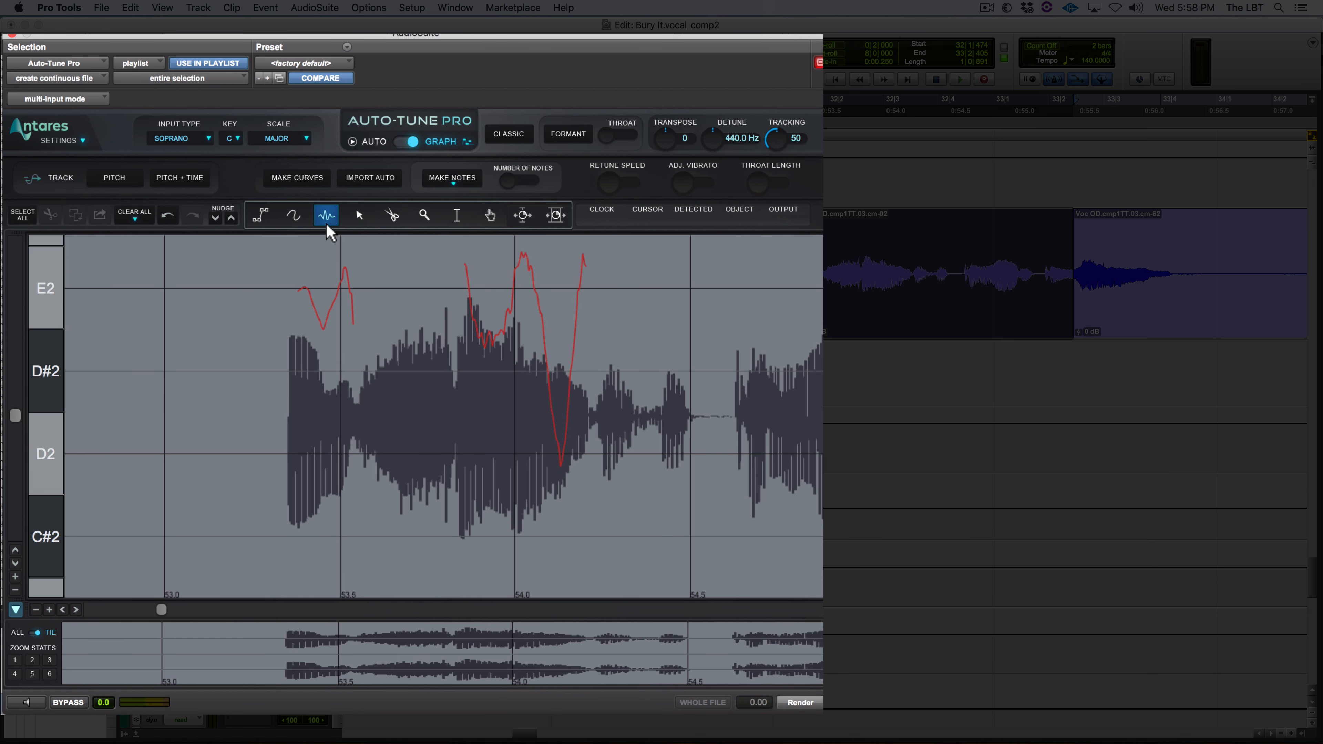
pyautogui.click(309, 180)
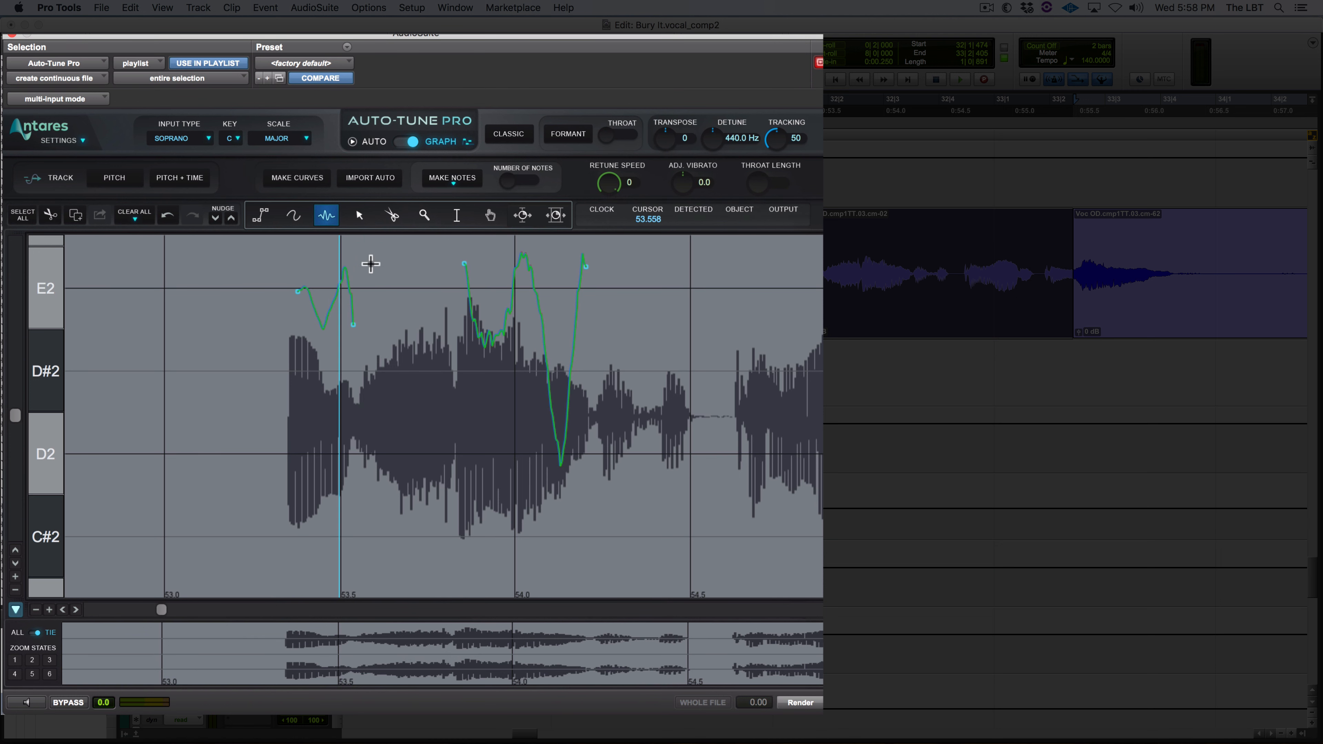
pyautogui.click(359, 215)
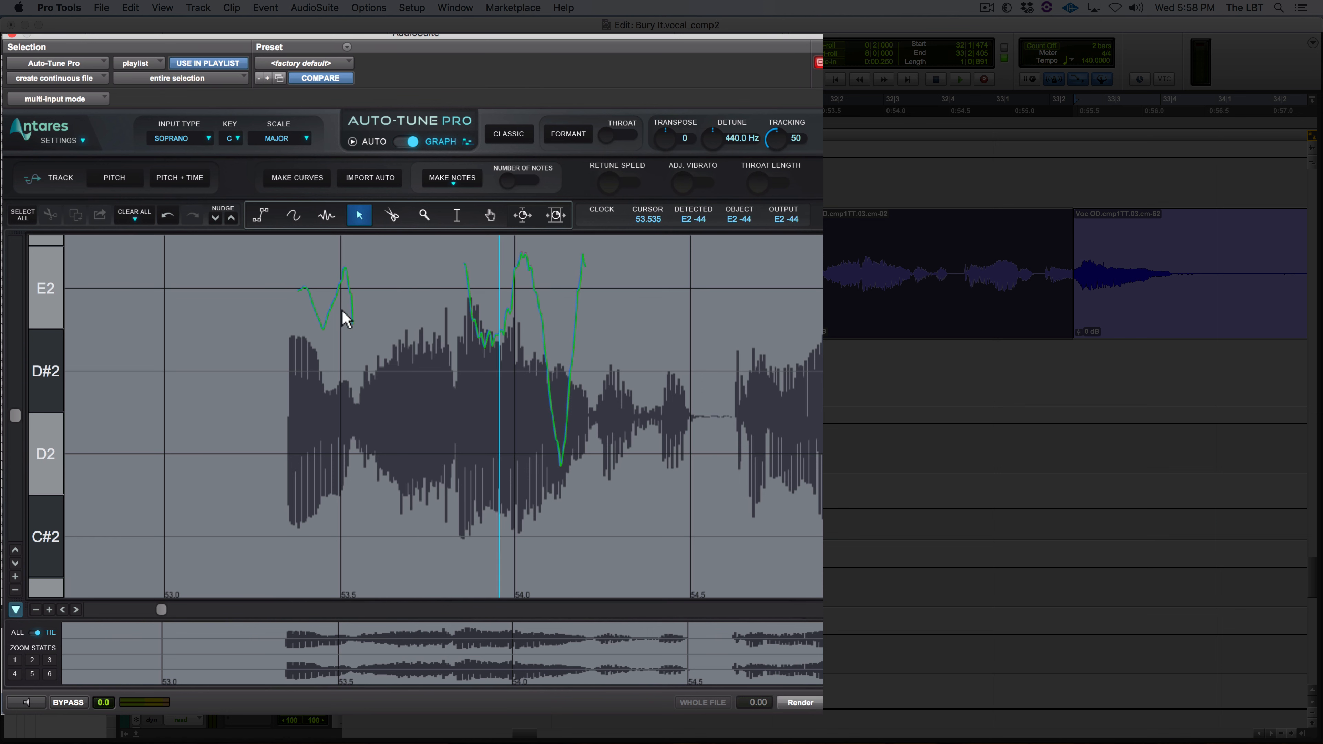
pyautogui.click(329, 313)
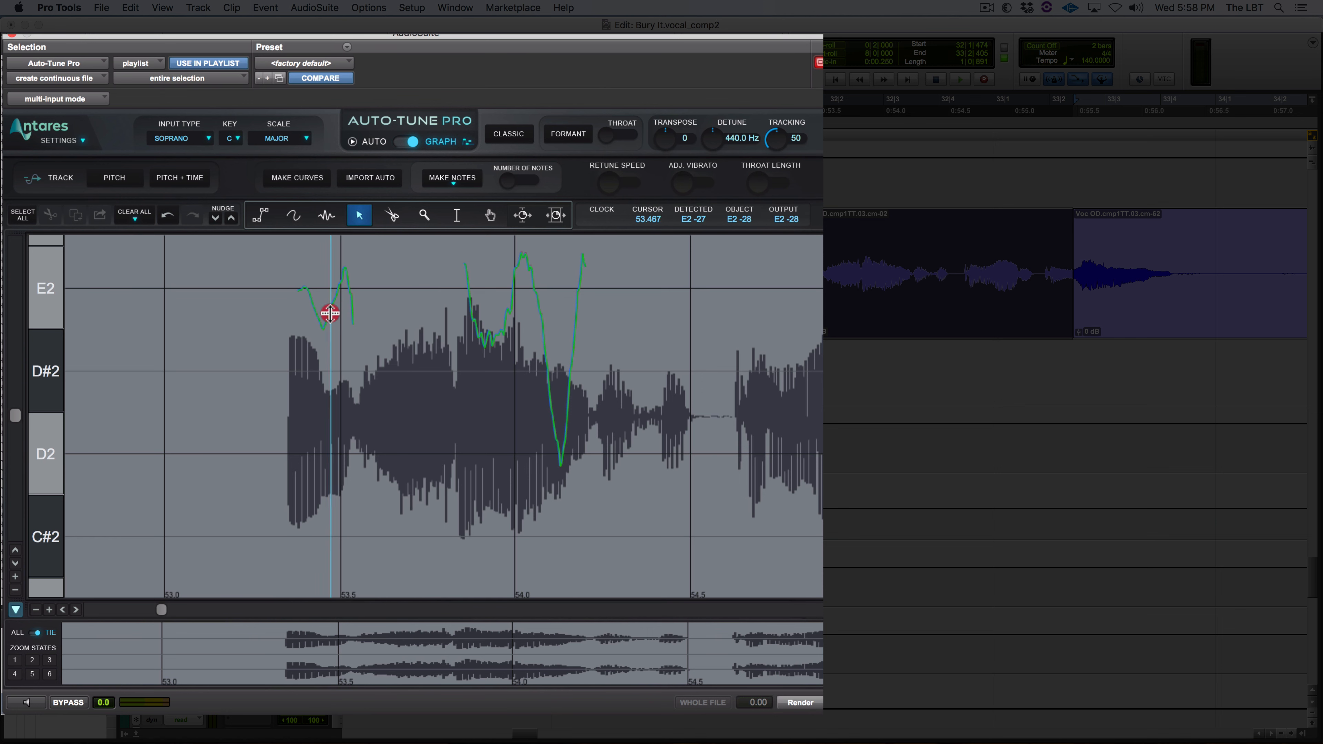
pyautogui.moveTo(331, 308); pyautogui.dragTo(331, 295)
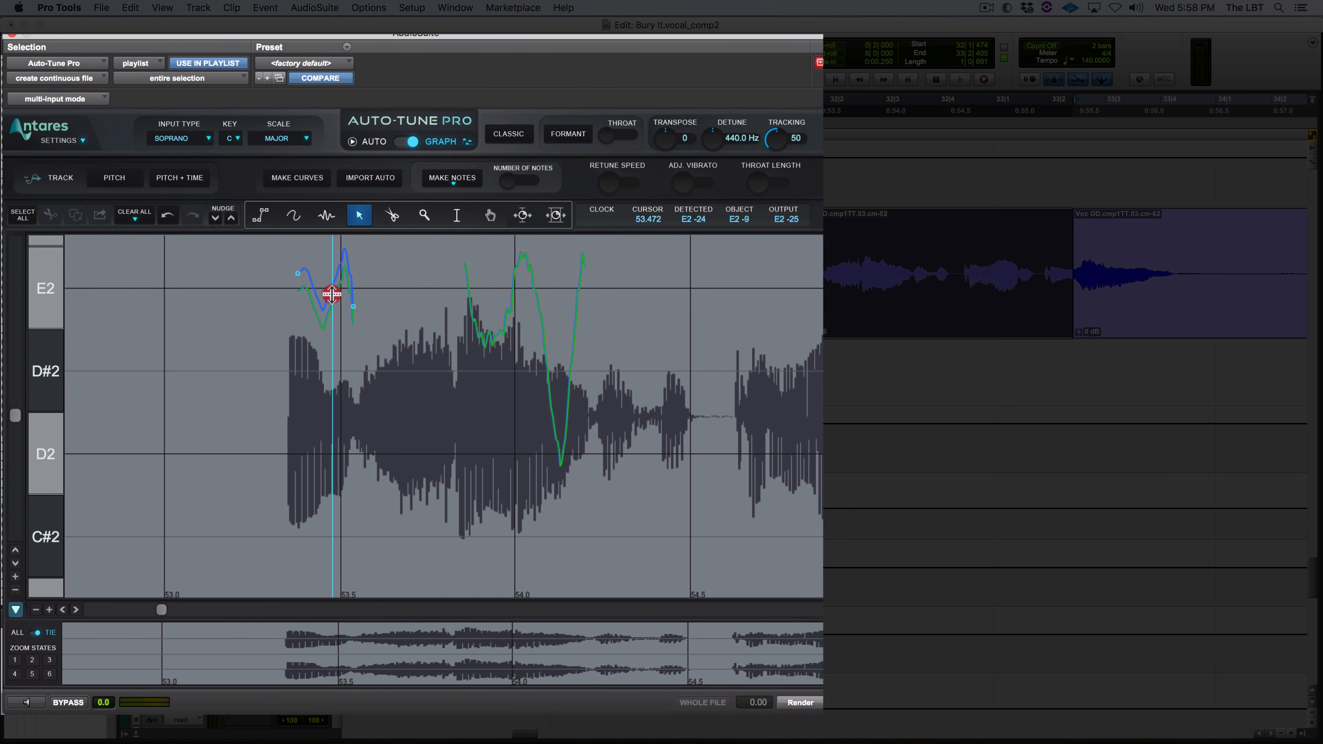
# Step: Split the first correction curve at about 53.47 and shift its second part vertically on its own
pyautogui.click(392, 215)
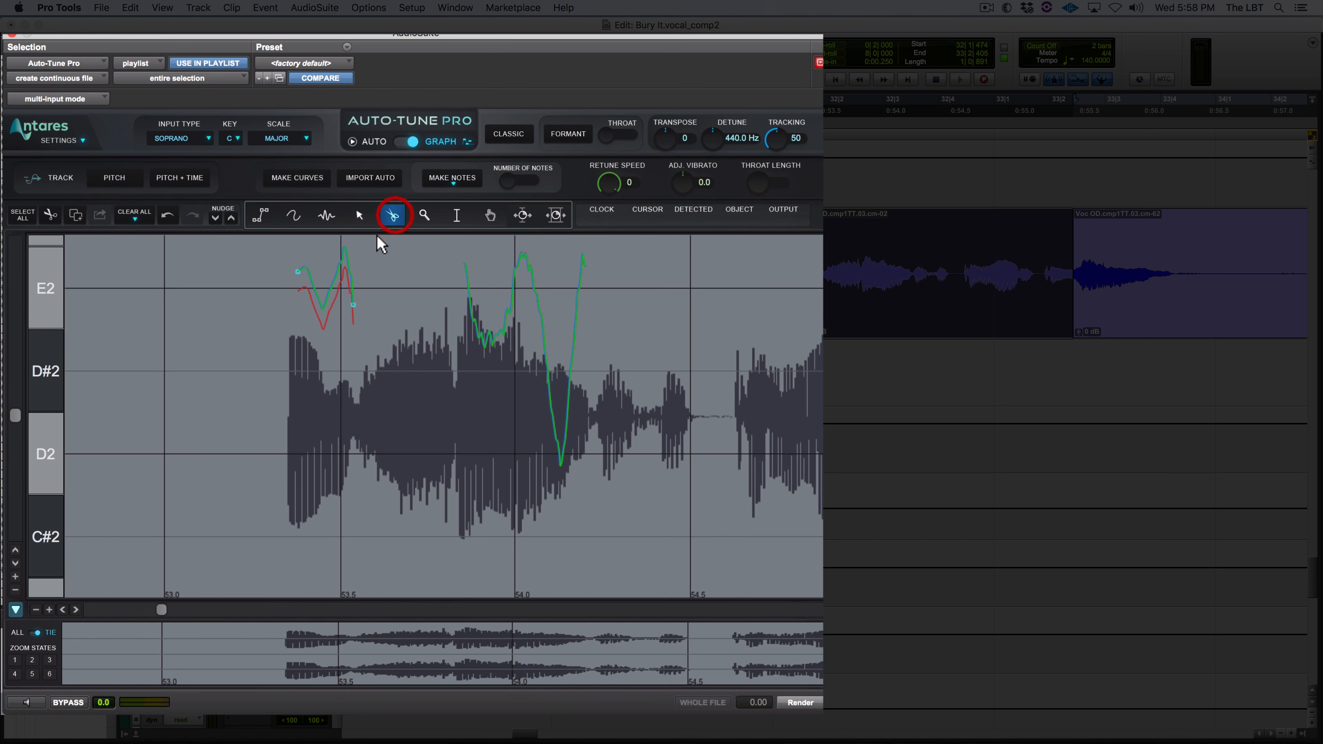
pyautogui.click(332, 284)
pyautogui.click(334, 287)
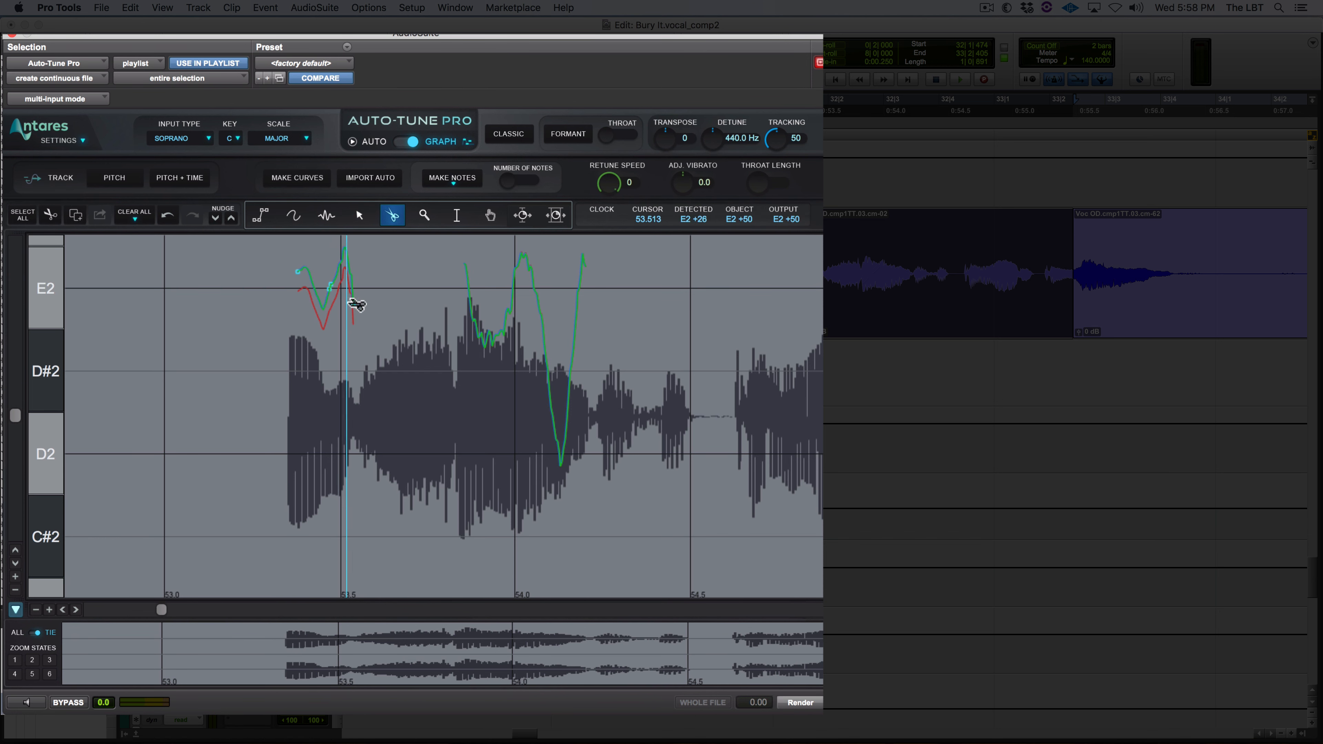
pyautogui.click(358, 214)
pyautogui.moveTo(352, 297); pyautogui.dragTo(358, 331)
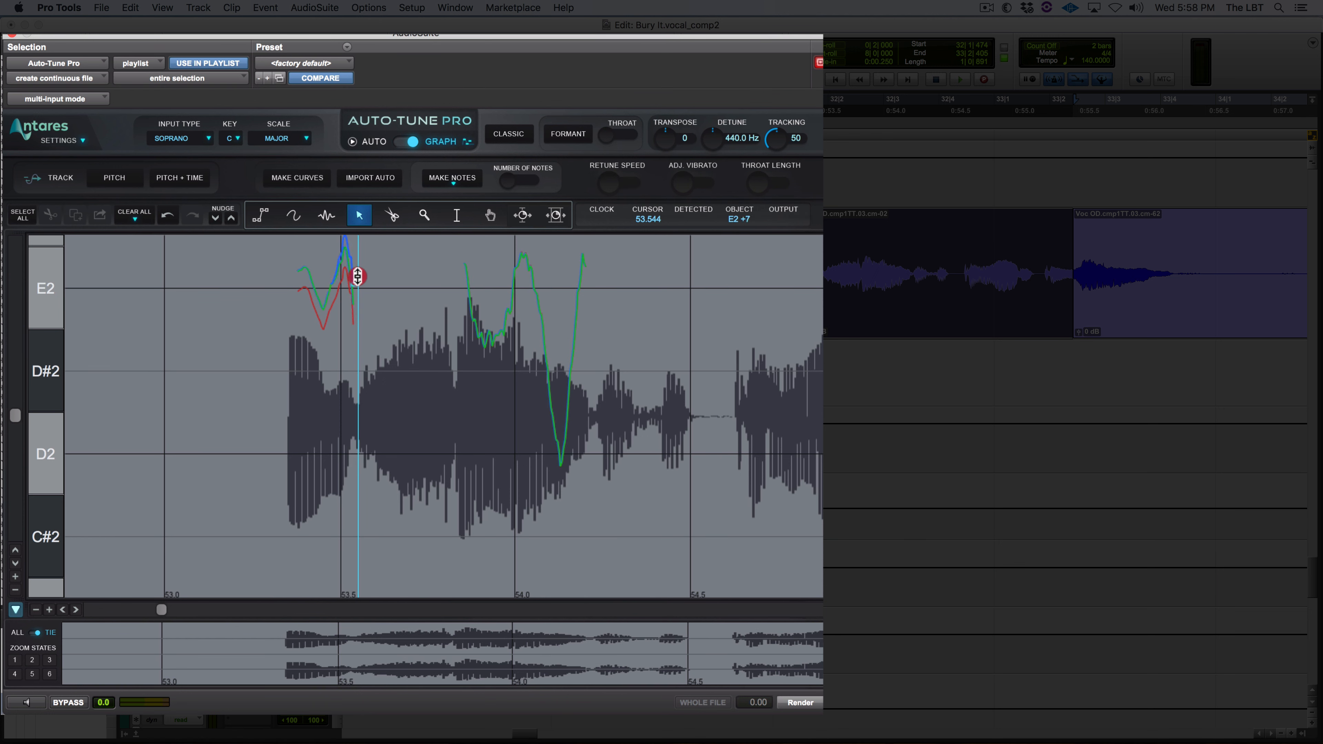
pyautogui.moveTo(358, 277); pyautogui.dragTo(366, 305)
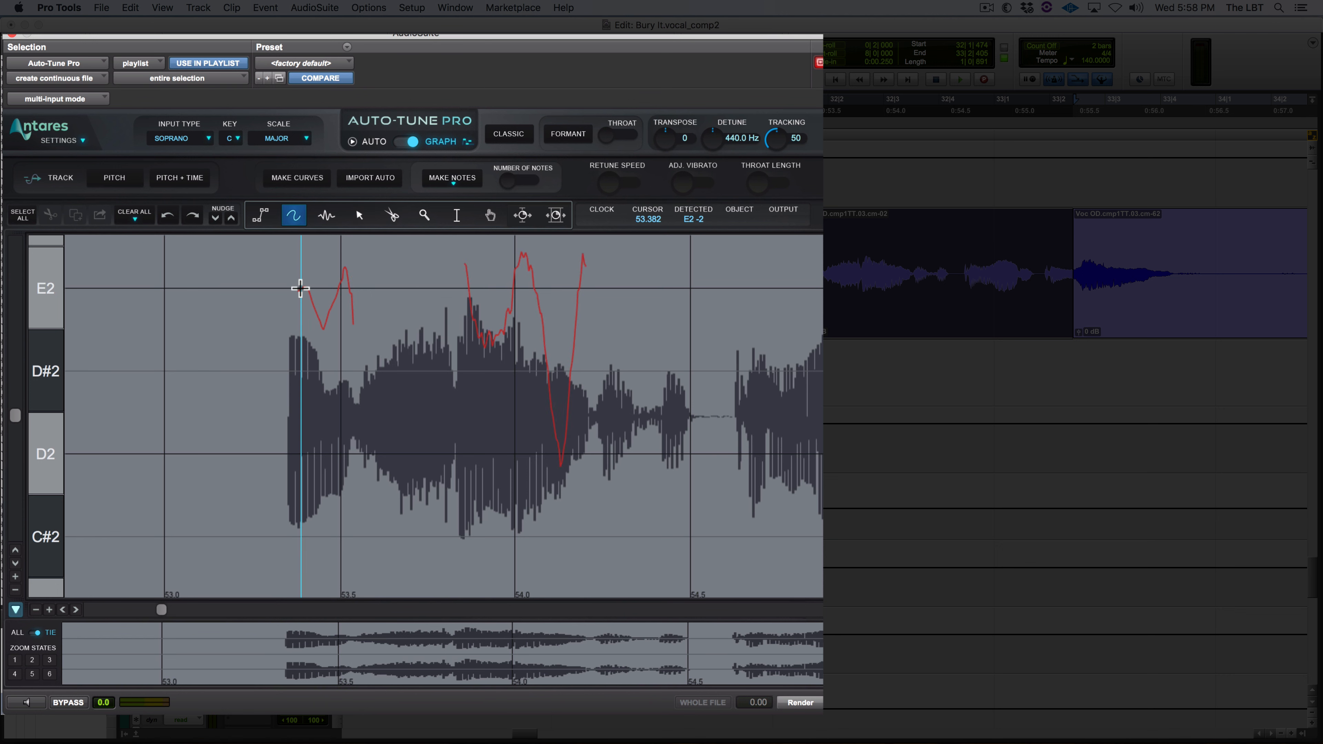
# Step: Draw a flat correction curve along E2 over the first pitch segment with retune speed 14, and delete it
pyautogui.moveTo(305, 287); pyautogui.dragTo(347, 289)
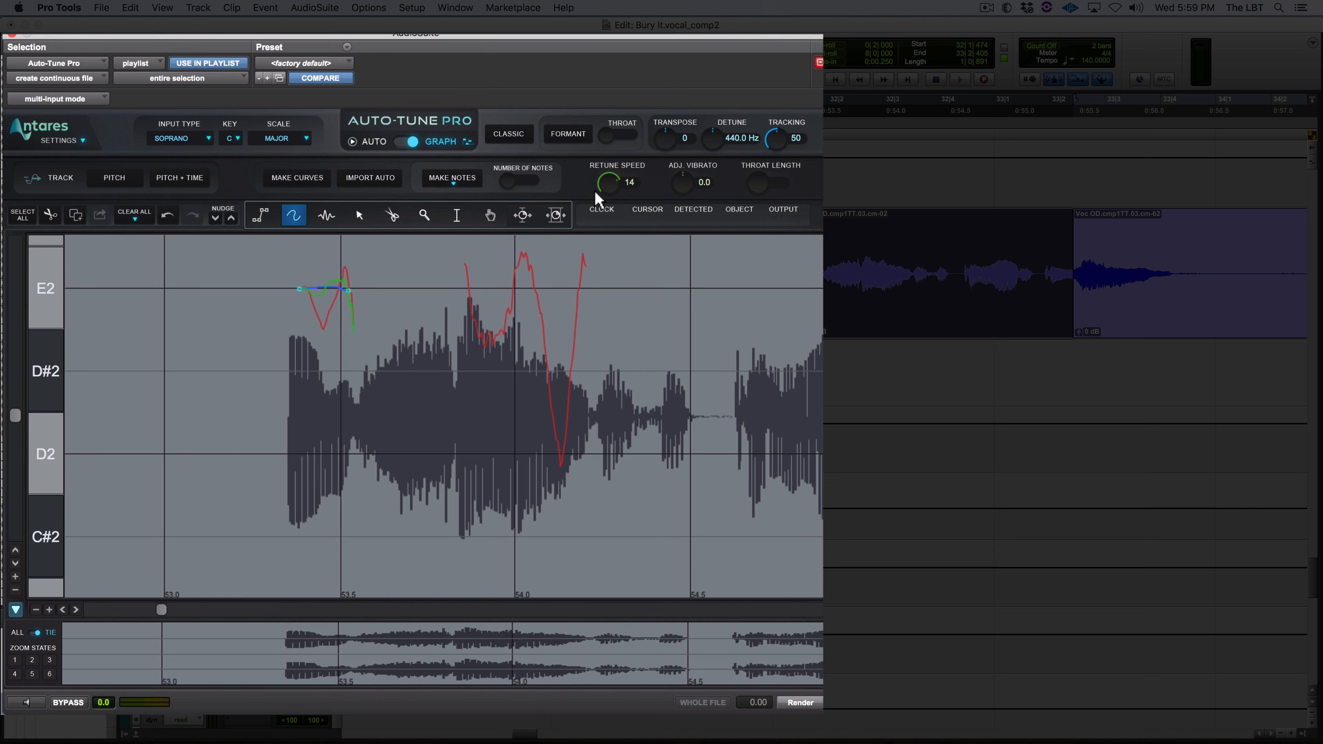
pyautogui.press('Delete')
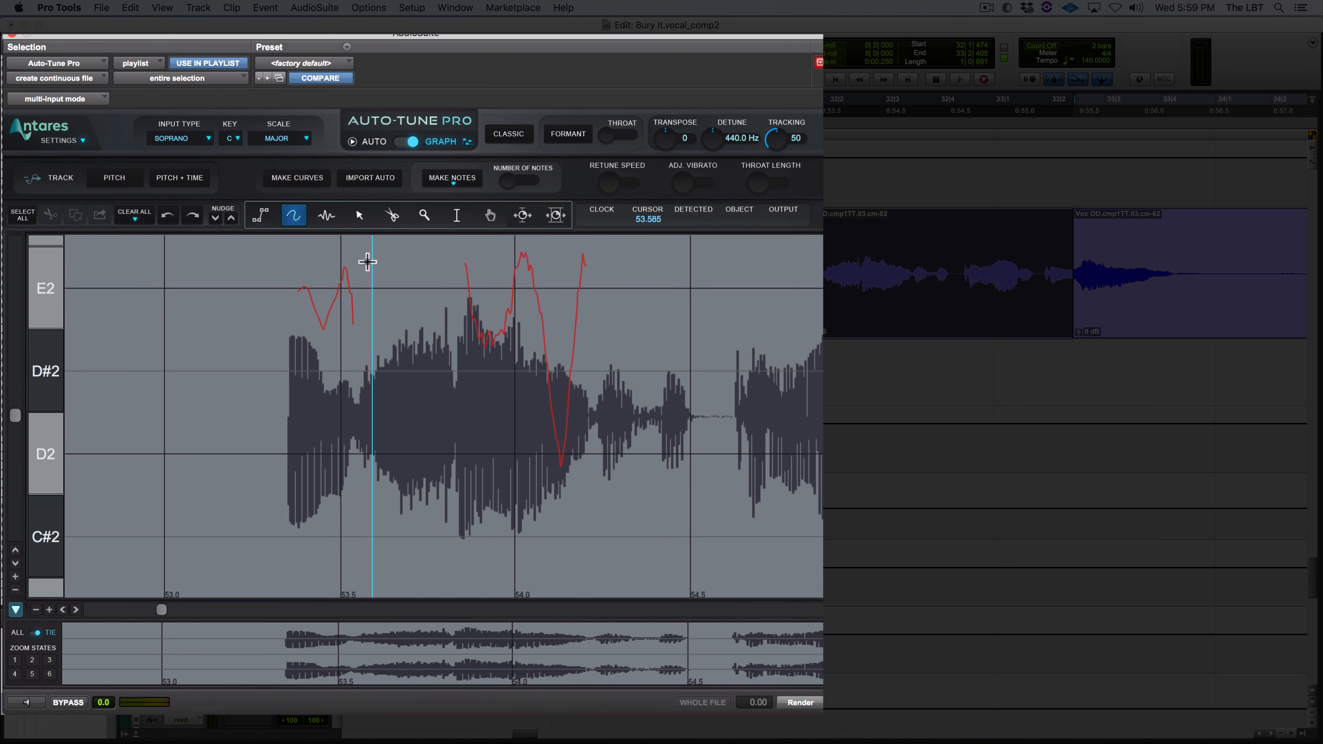
# Step: Make notes automatically from the tracked pitch, undo them, and clear the time selection
pyautogui.click(450, 185)
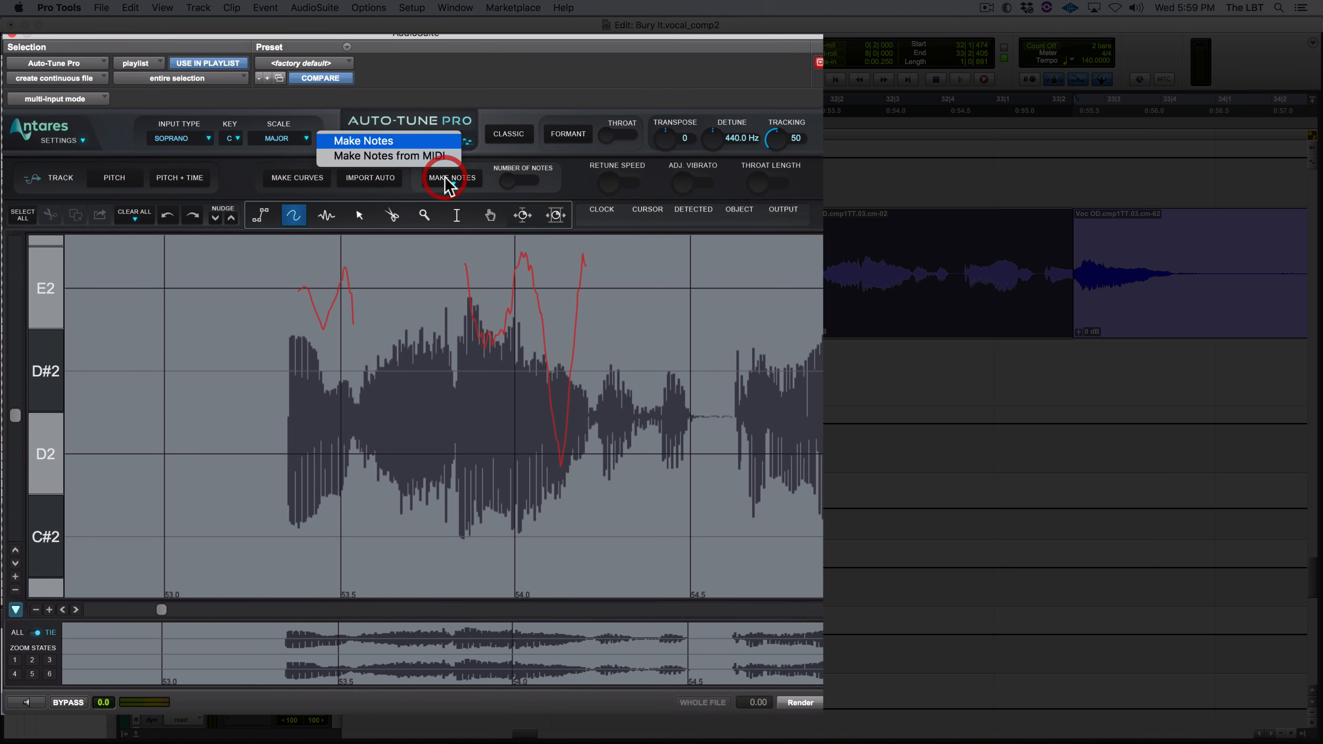
pyautogui.click(395, 145)
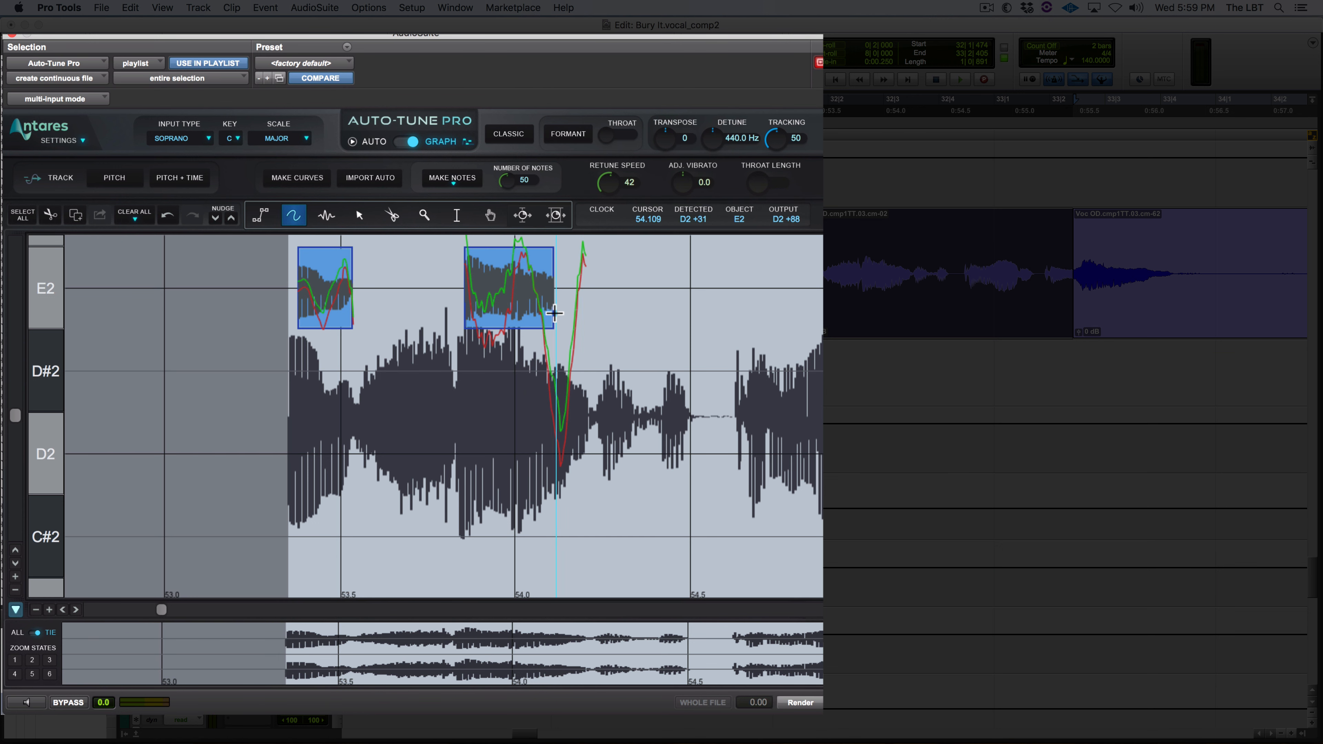
pyautogui.press('super+z')
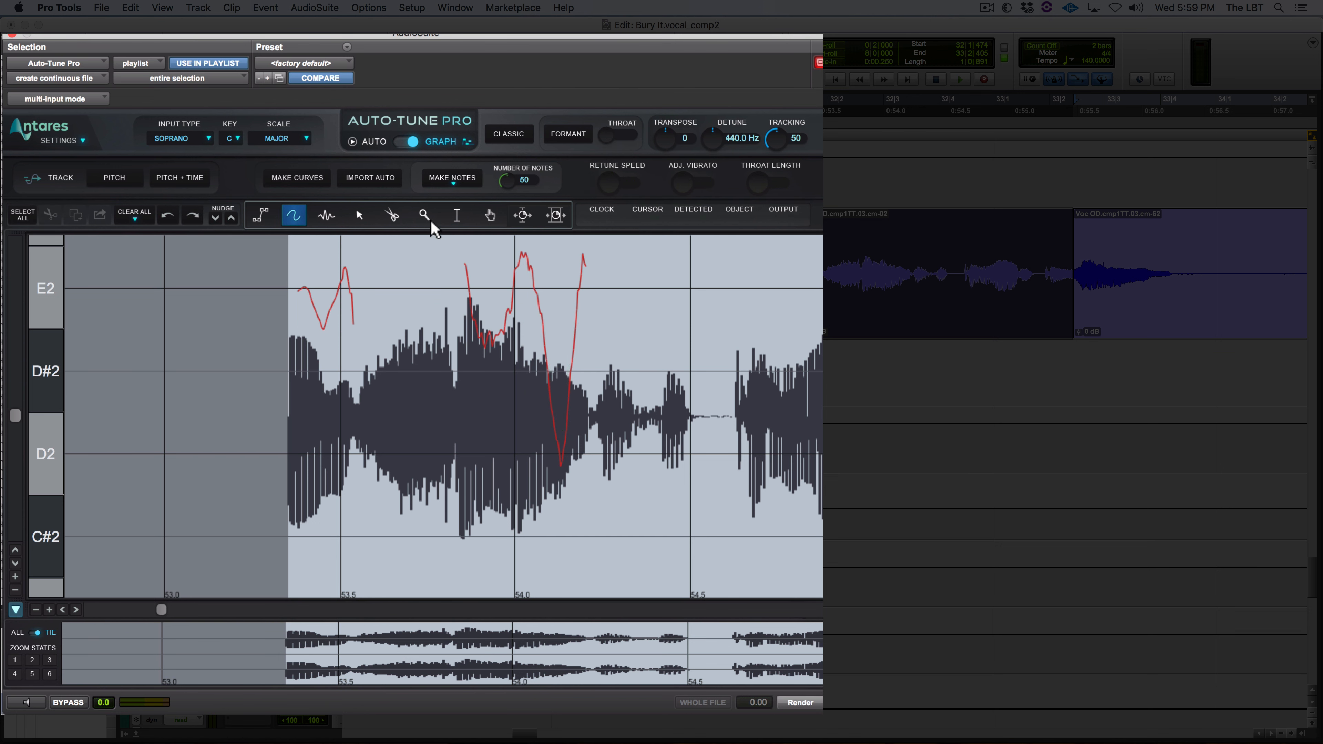
pyautogui.click(456, 215)
pyautogui.click(440, 265)
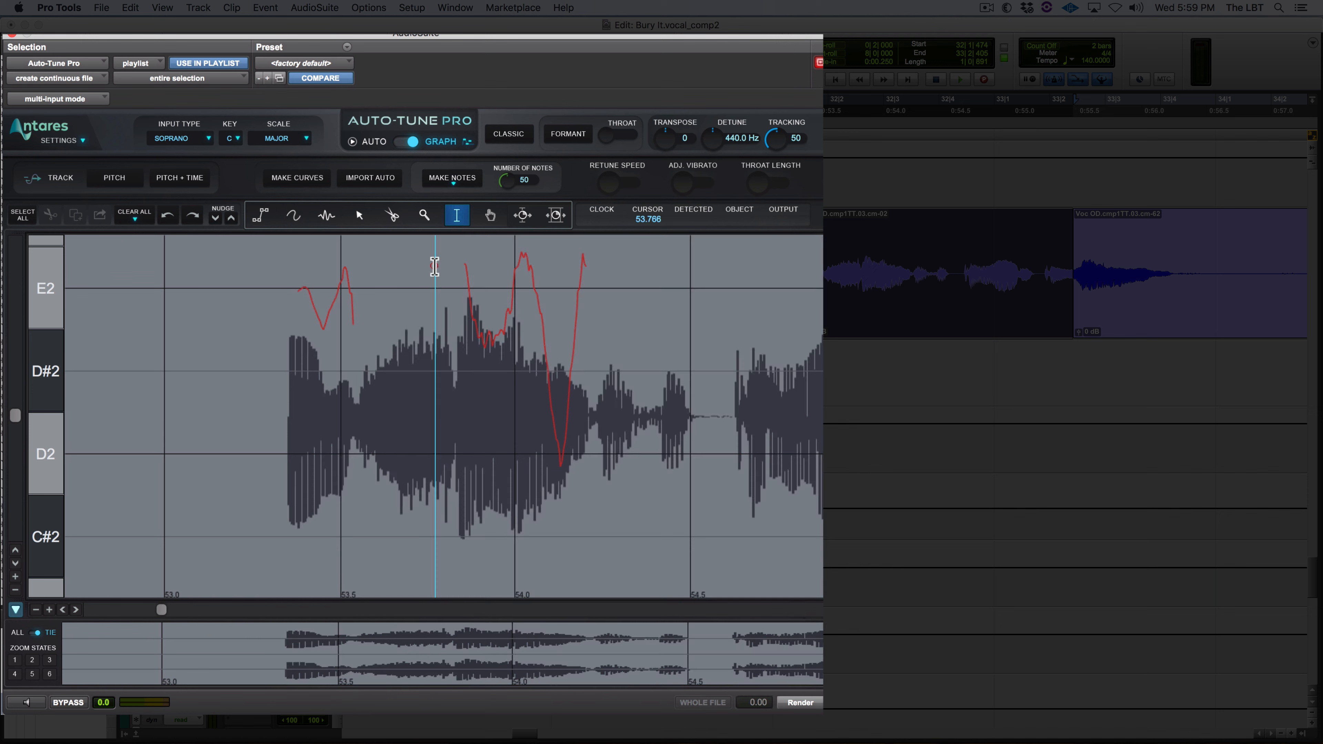
# Step: Draw an E2 note over the first pitch segment, from about 53.41 to 53.51, and set its retune speed to 11
pyautogui.click(327, 214)
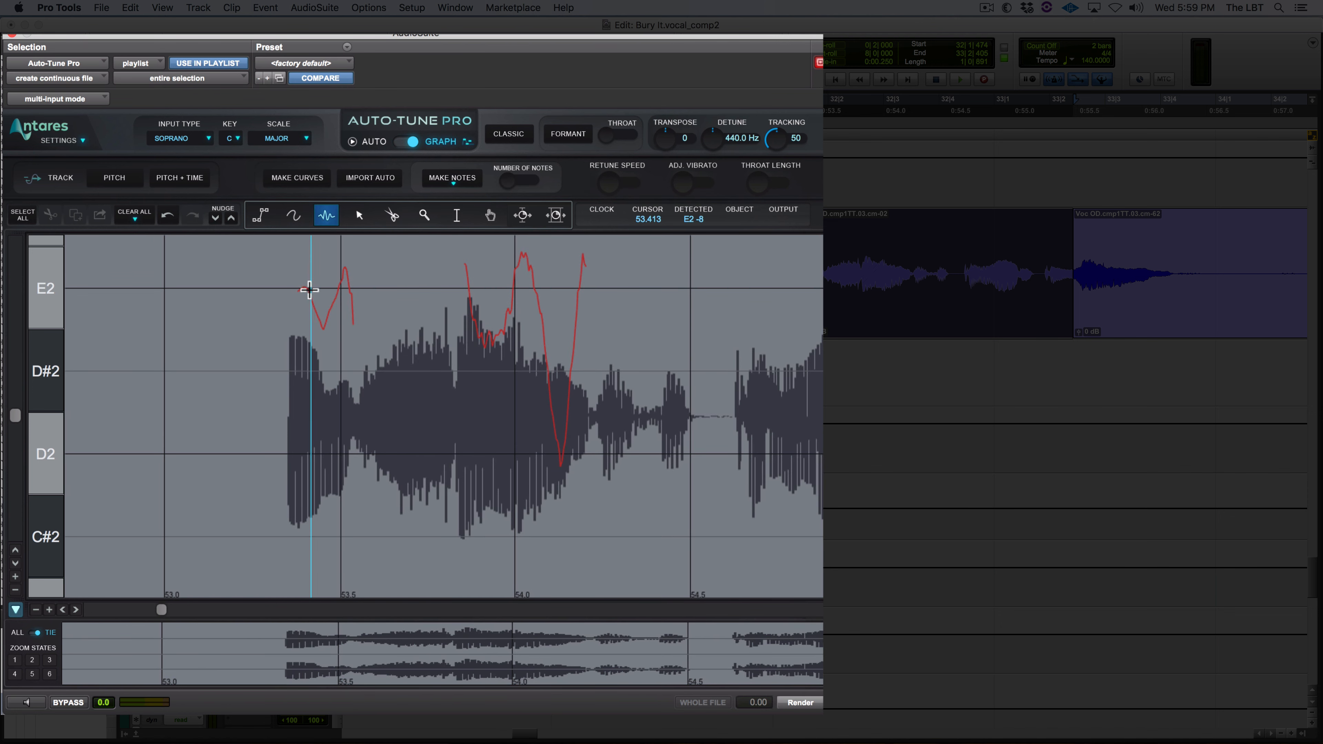
pyautogui.moveTo(312, 290); pyautogui.dragTo(348, 299)
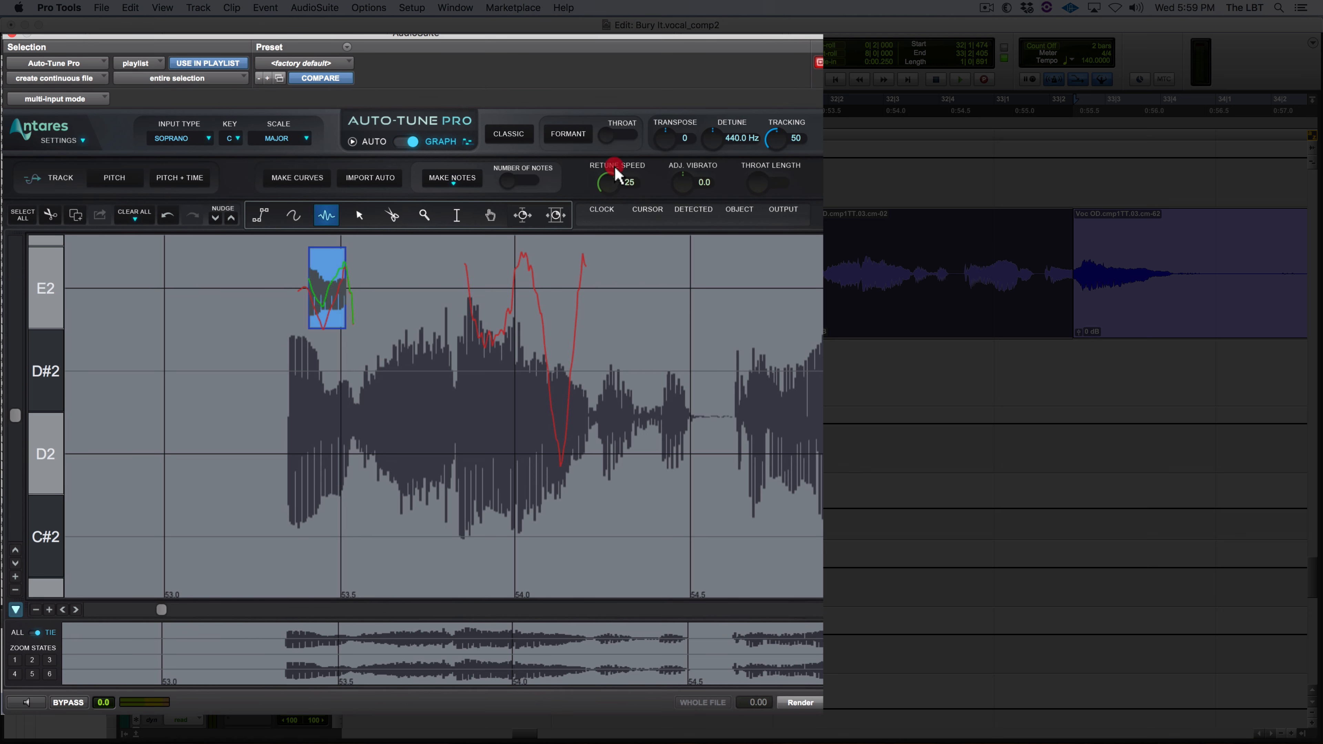
pyautogui.moveTo(615, 153); pyautogui.dragTo(616, 147)
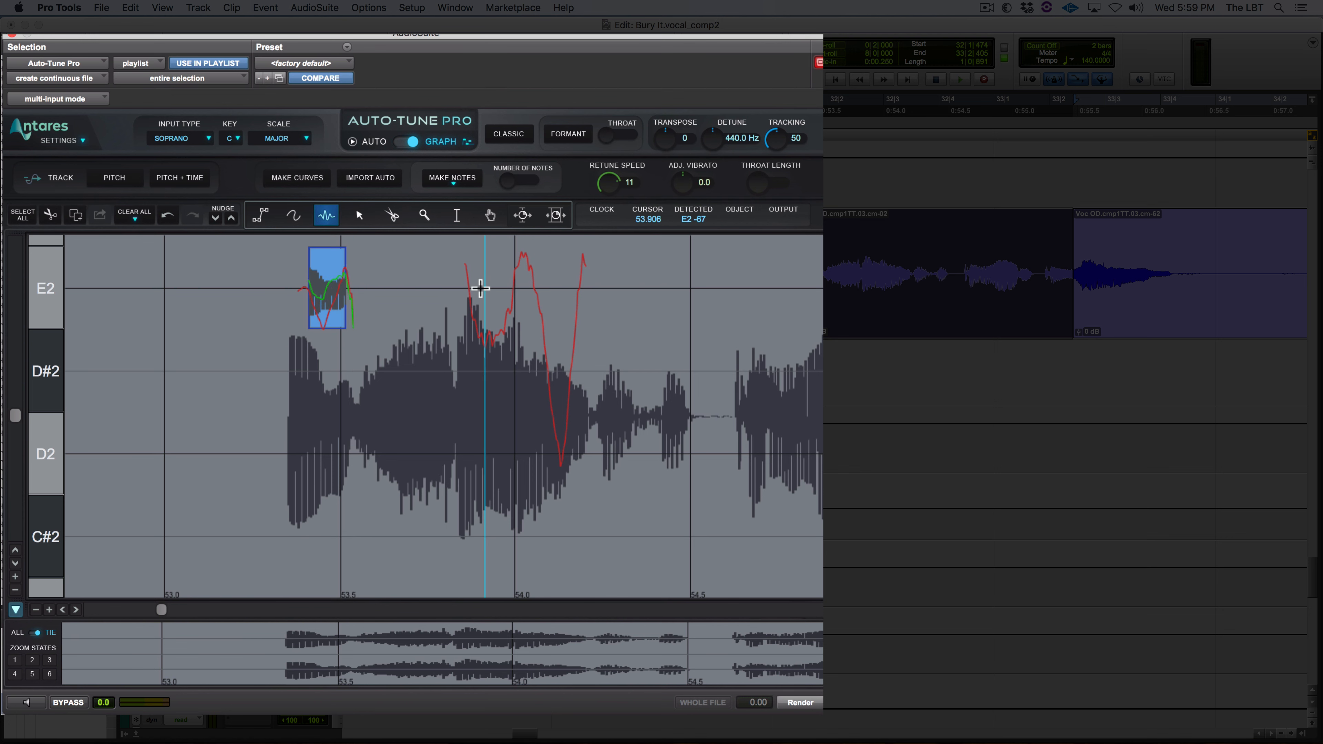
# Step: Draw an E2 note over the second pitch segment, from about 53.90 to 54.14, and set its retune speed to 18
pyautogui.moveTo(478, 287); pyautogui.dragTo(562, 289)
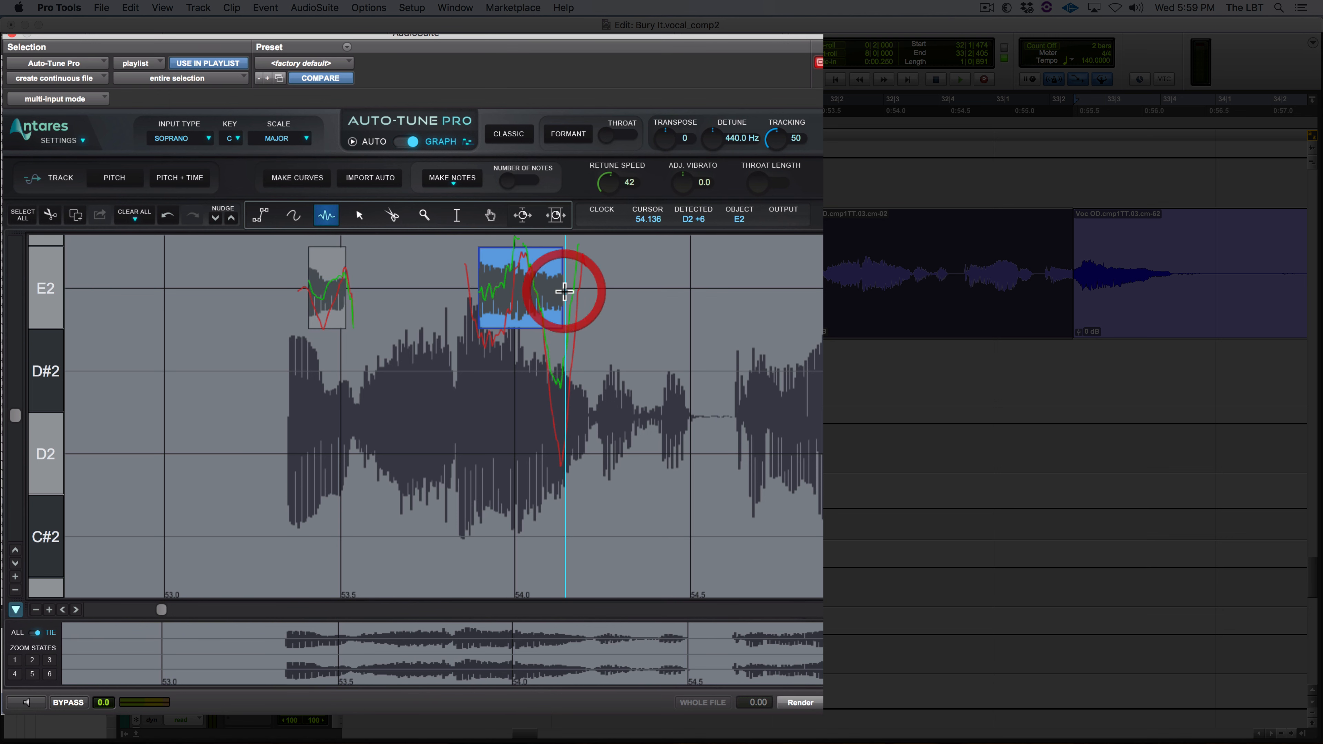
pyautogui.moveTo(610, 183); pyautogui.dragTo(611, 164)
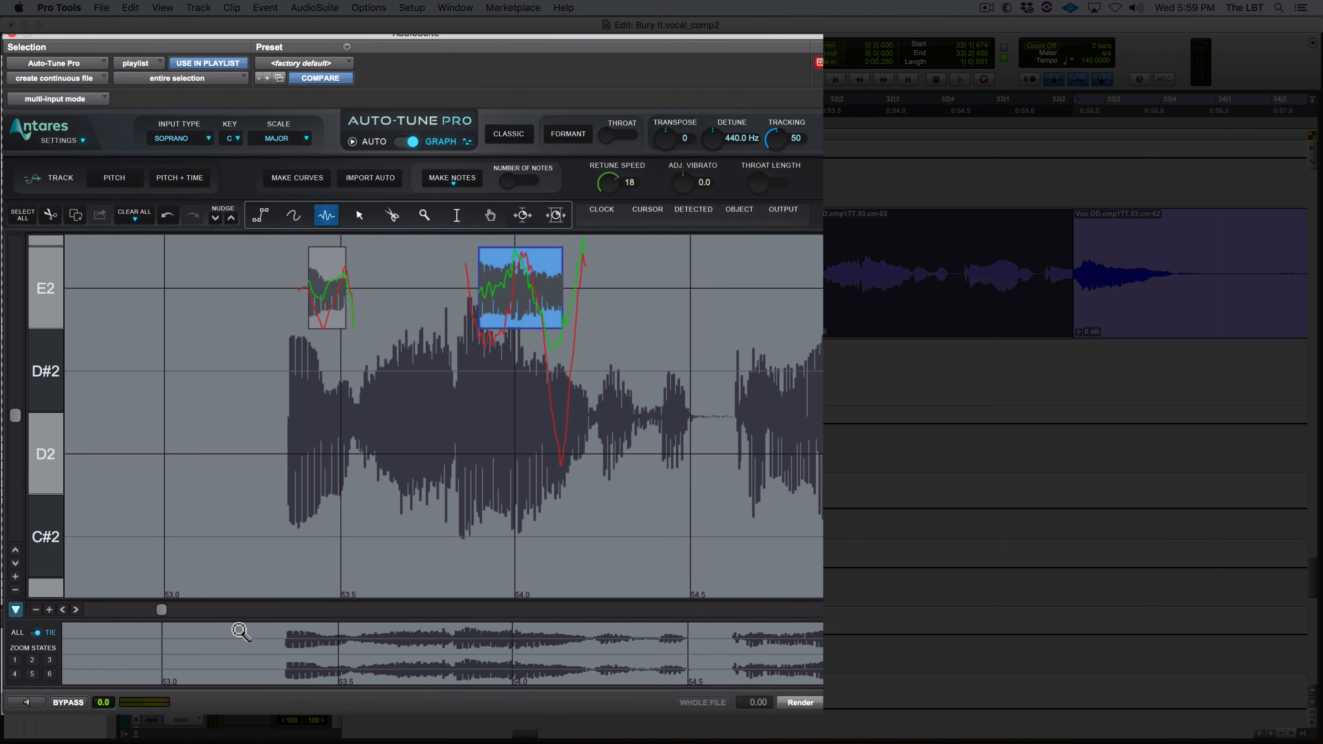
# Step: Play the vocal and examine the detected pitch in the rest of the phrase
pyautogui.click(76, 609)
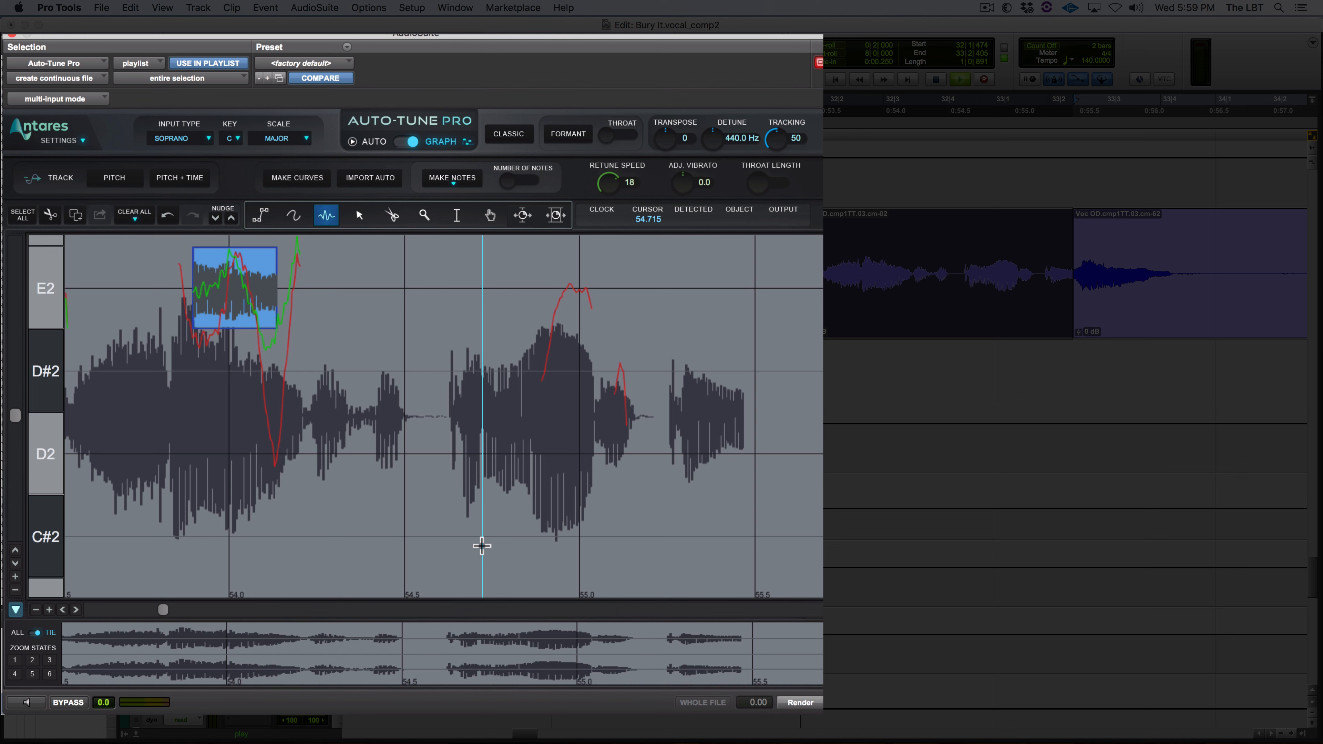
pyautogui.press('space')
pyautogui.press('space')
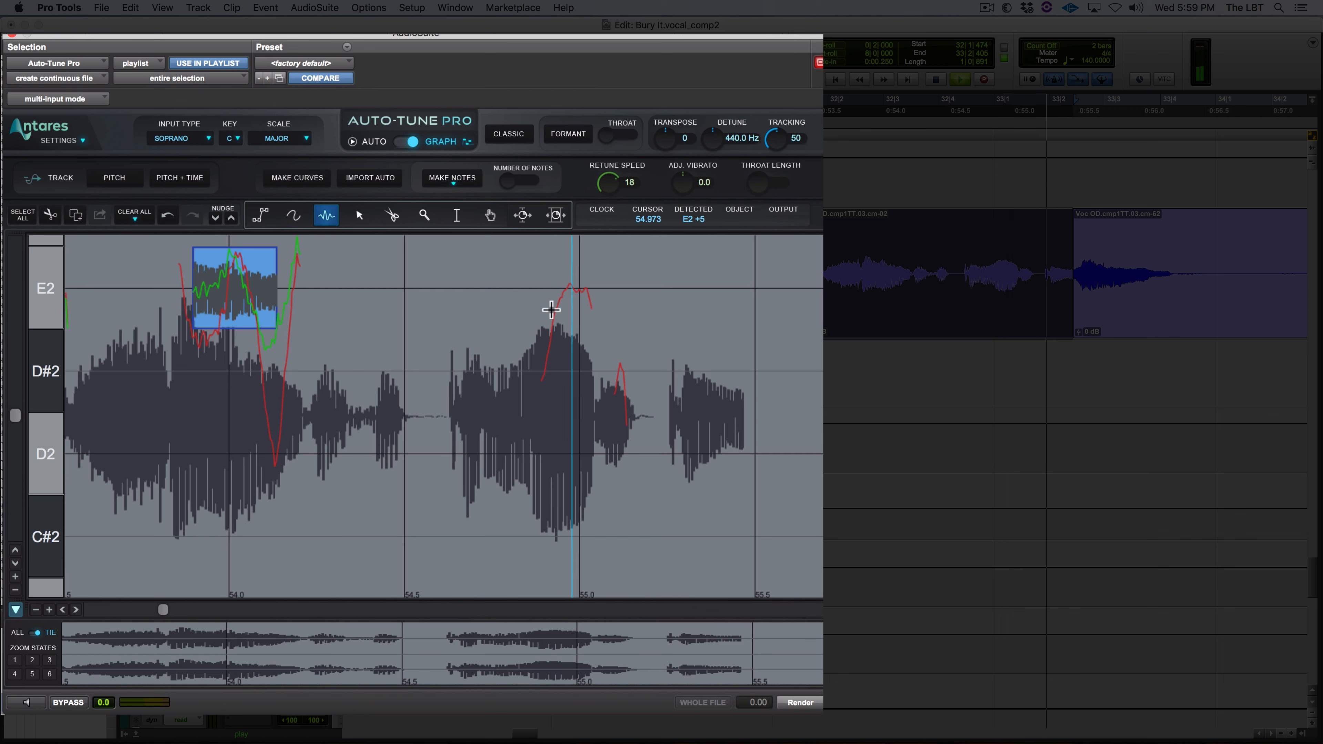
pyautogui.scroll(-2, 561, 361)
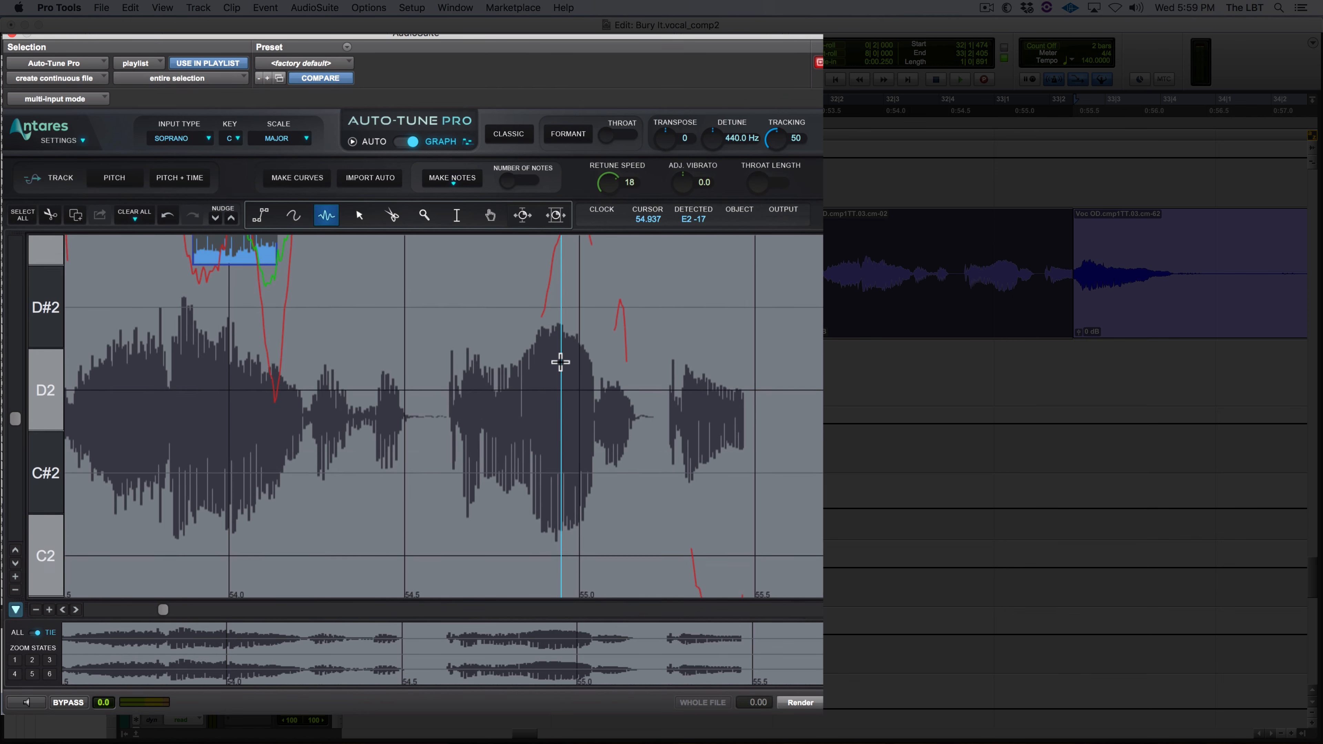
pyautogui.scroll(-3, 561, 362)
pyautogui.scroll(3, 560, 362)
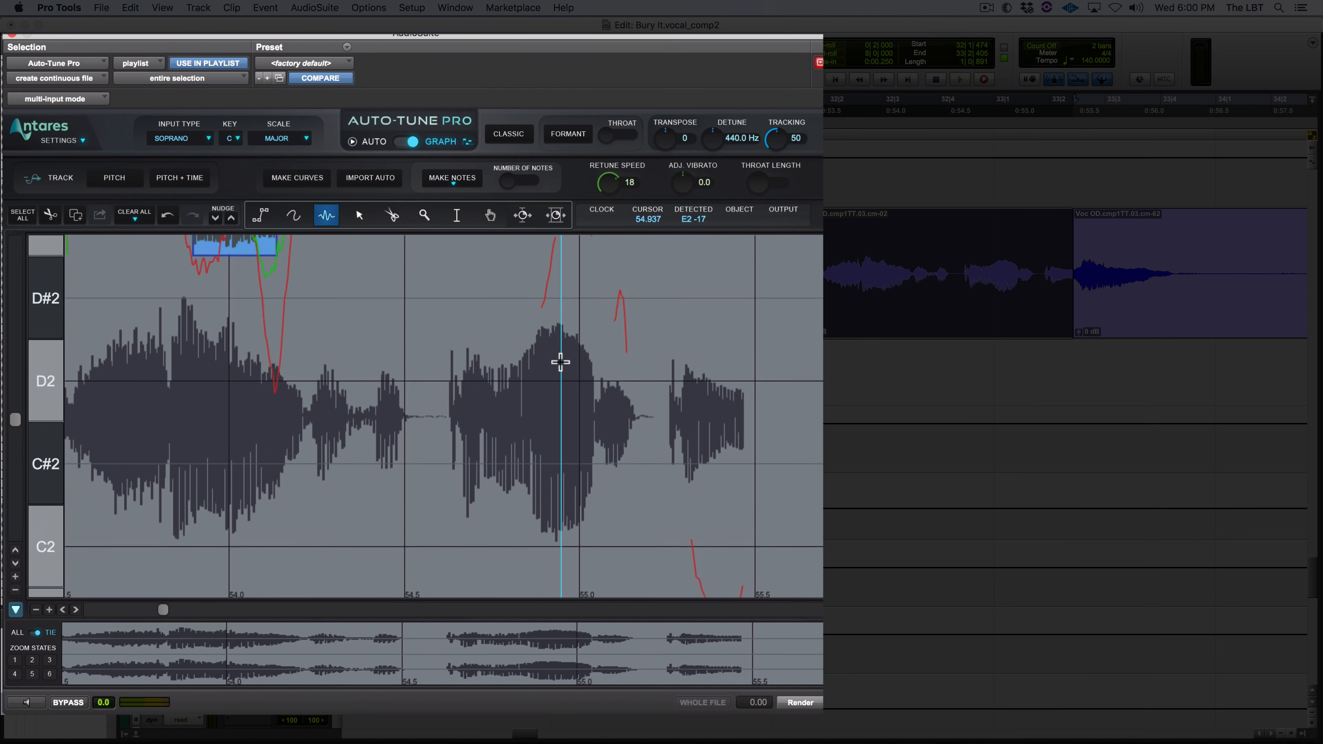
pyautogui.scroll(3, 561, 362)
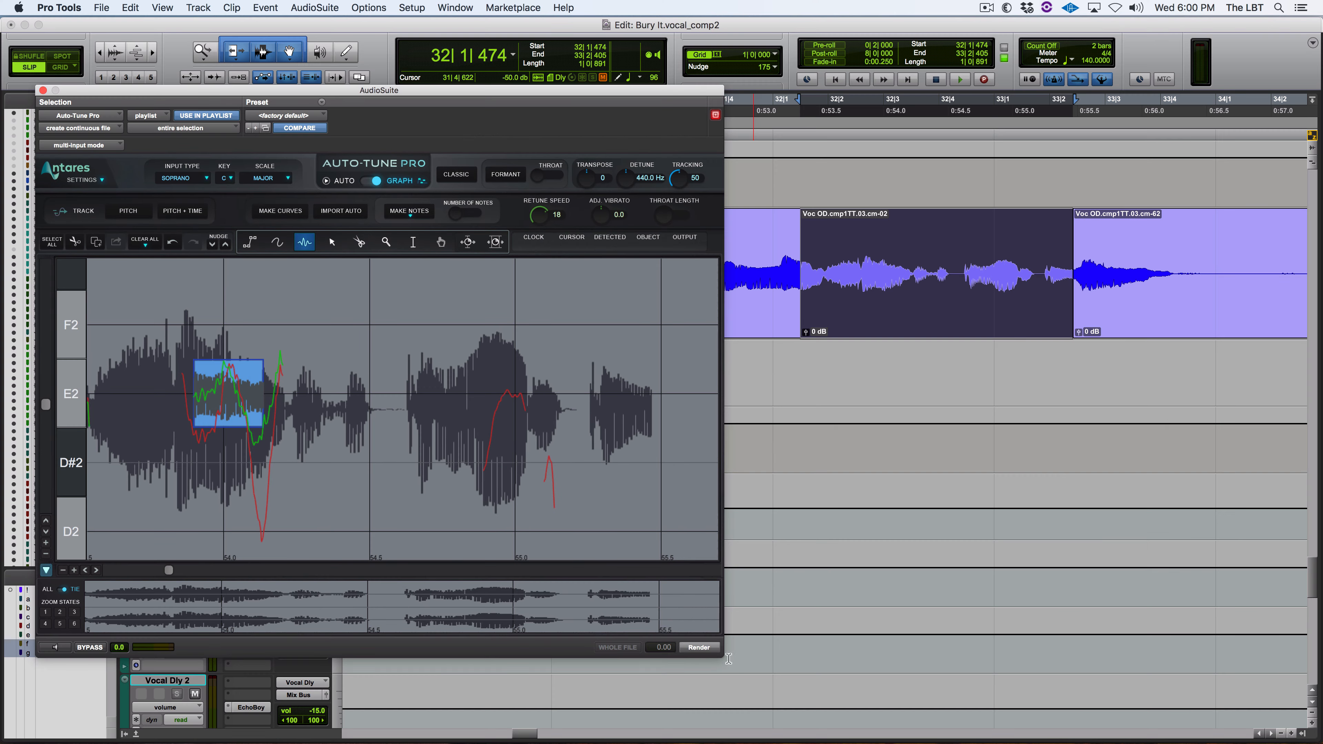
# Step: Render the pitch correction onto the selected vocal clip and play the tuned result
pyautogui.click(693, 648)
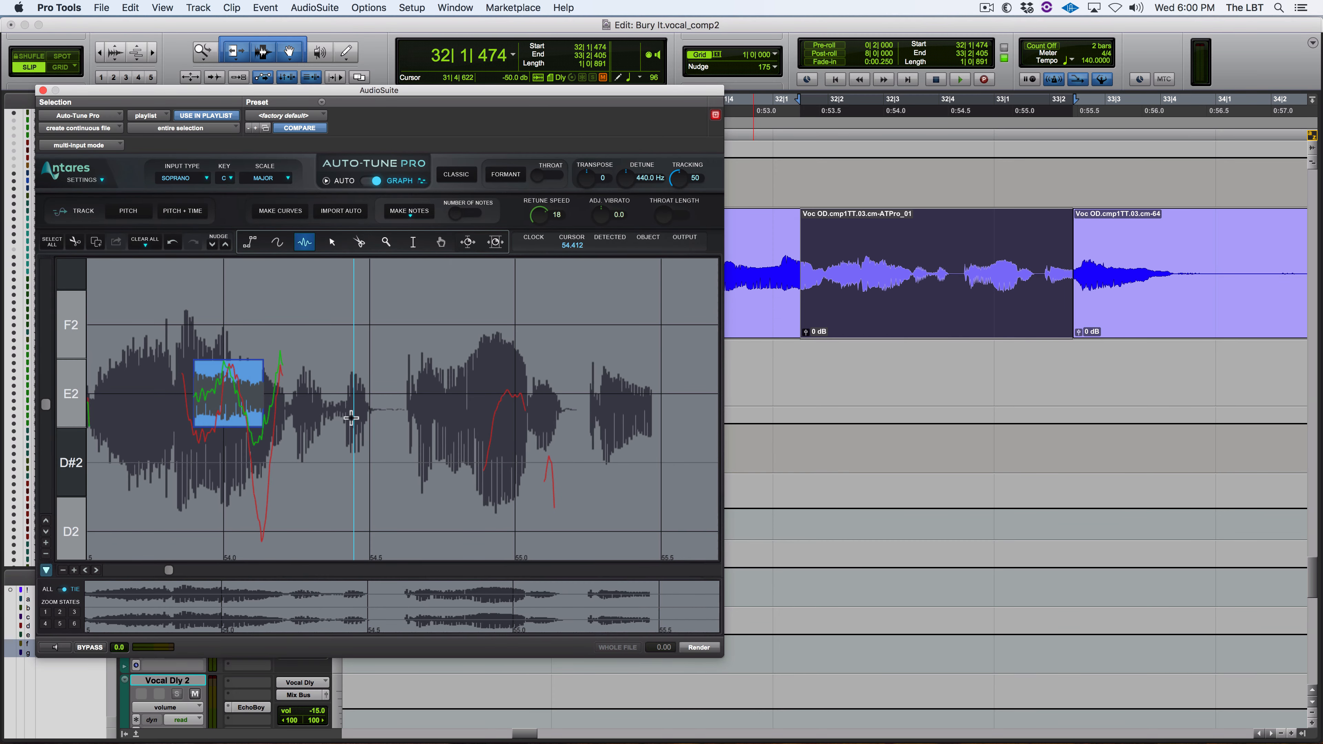
pyautogui.press('space')
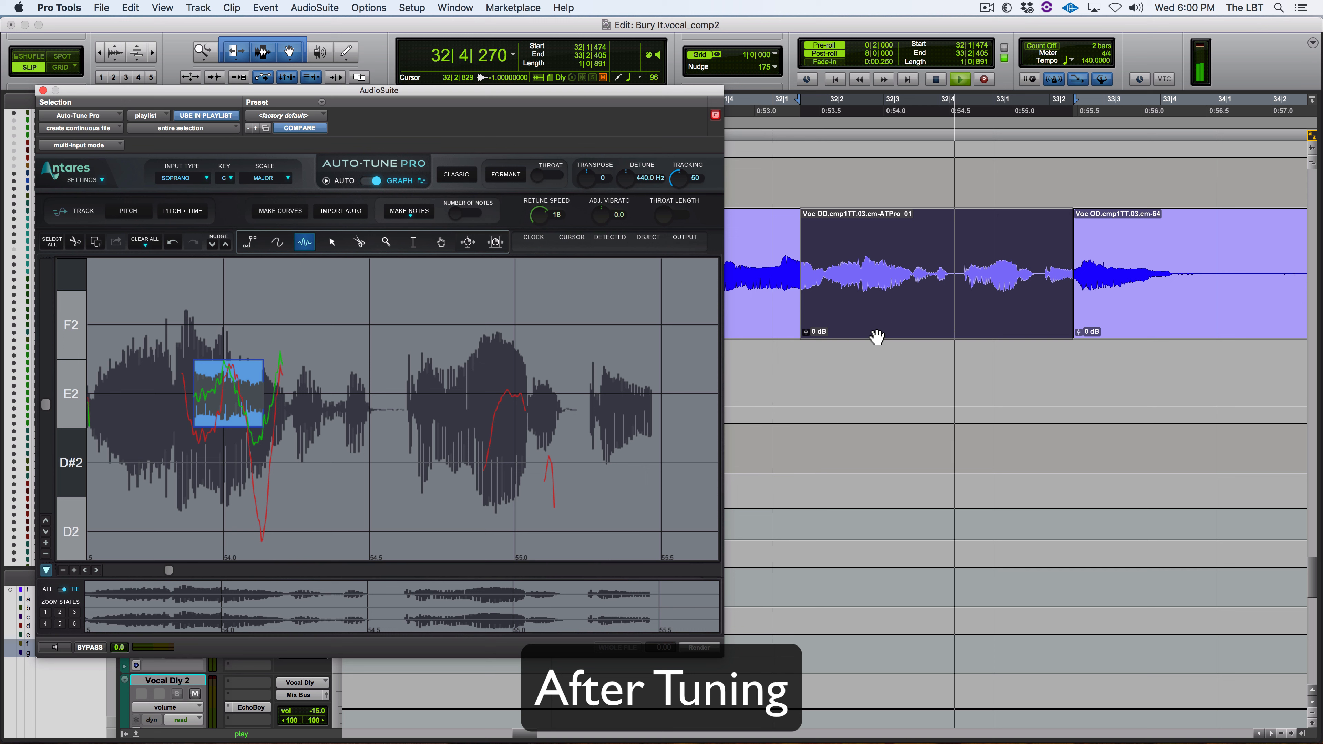
pyautogui.press('space')
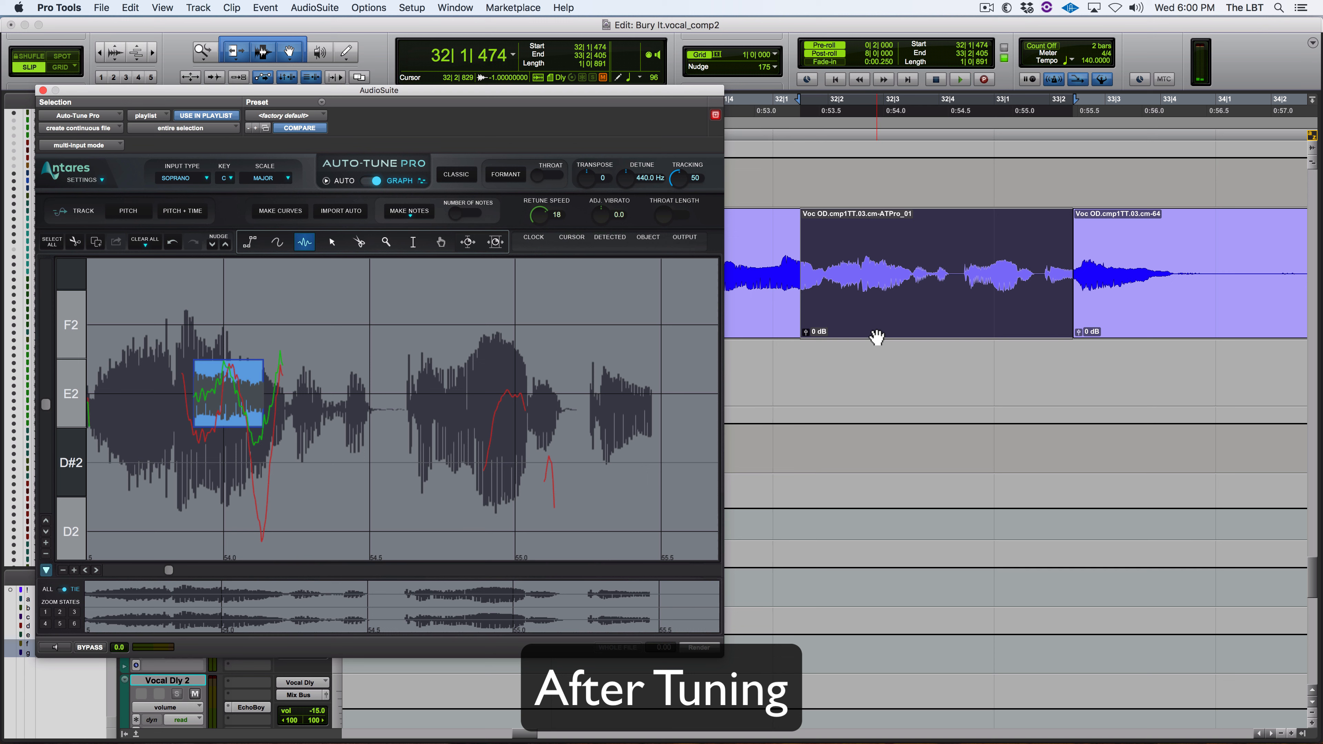
# Step: Compare the untuned and tuned vocal by undoing the render, playing the original clip, then redoing the render and playing it
pyautogui.press('super+z')
pyautogui.press('space')
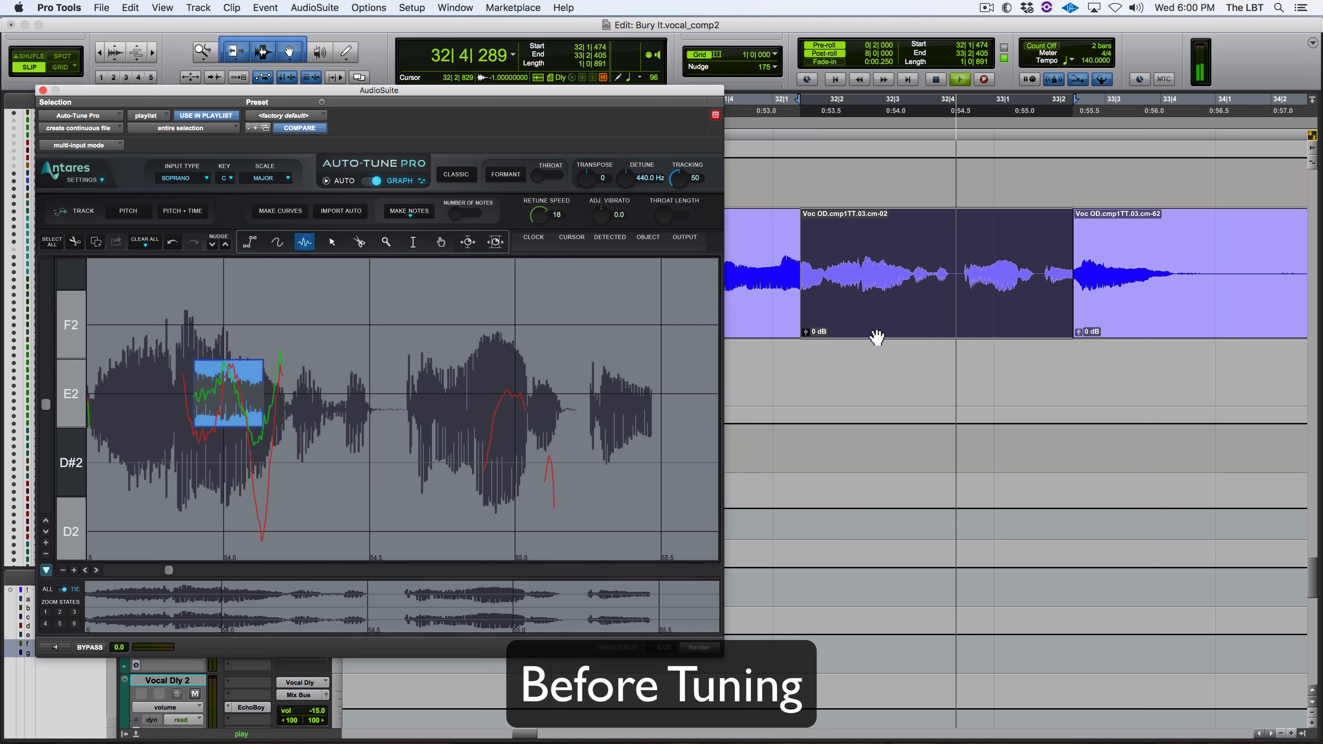
pyautogui.press('space')
pyautogui.press('super+shift+z')
pyautogui.press('space')
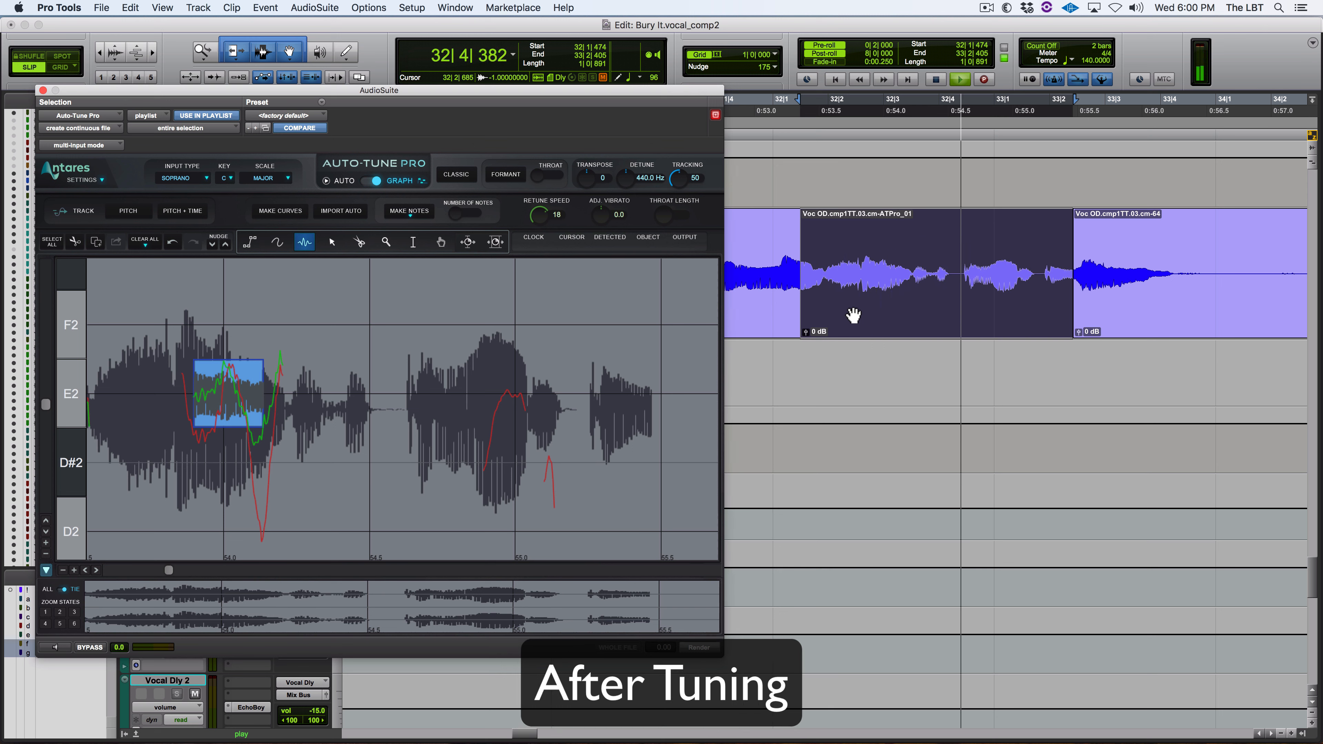
# Step: Trim both ends of the tuned clip inward to the corrected phrase and crossfade its edges with the neighbouring clips
pyautogui.press('space')
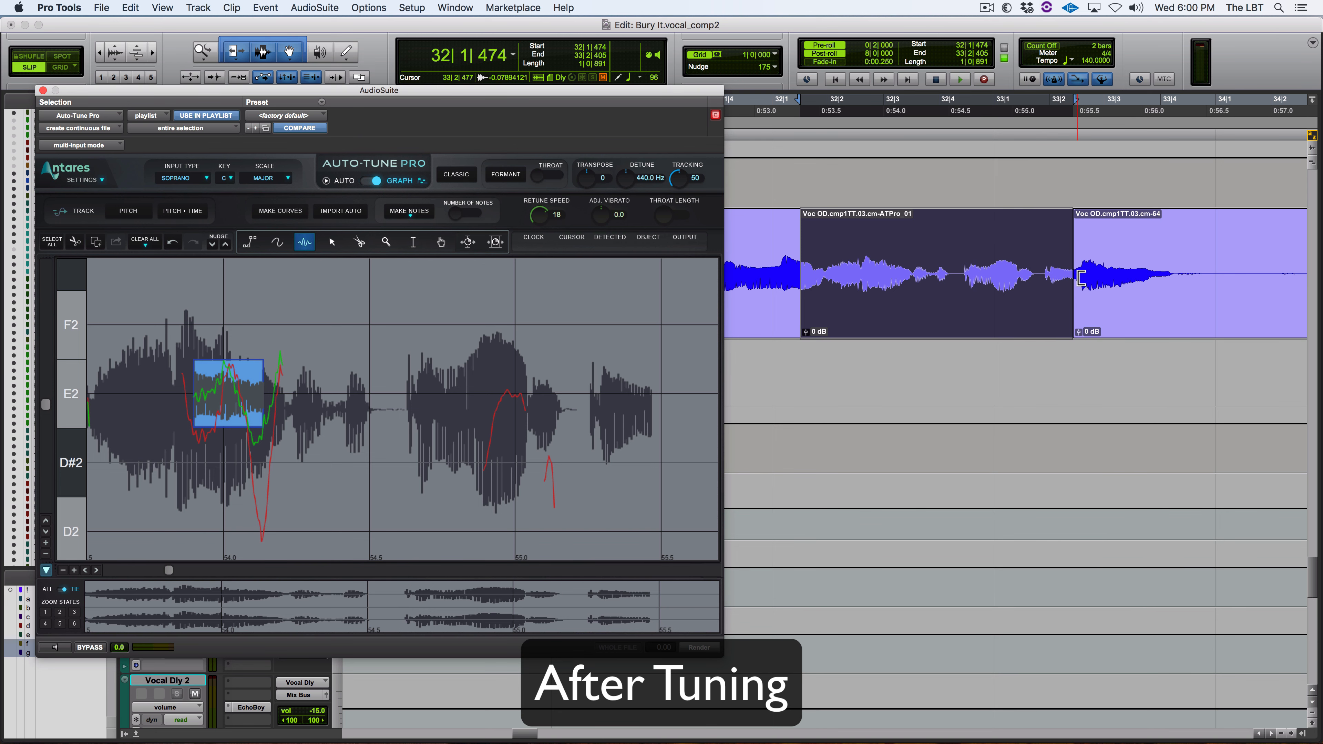
pyautogui.moveTo(1081, 279); pyautogui.dragTo(956, 281)
pyautogui.moveTo(794, 287); pyautogui.dragTo(834, 328)
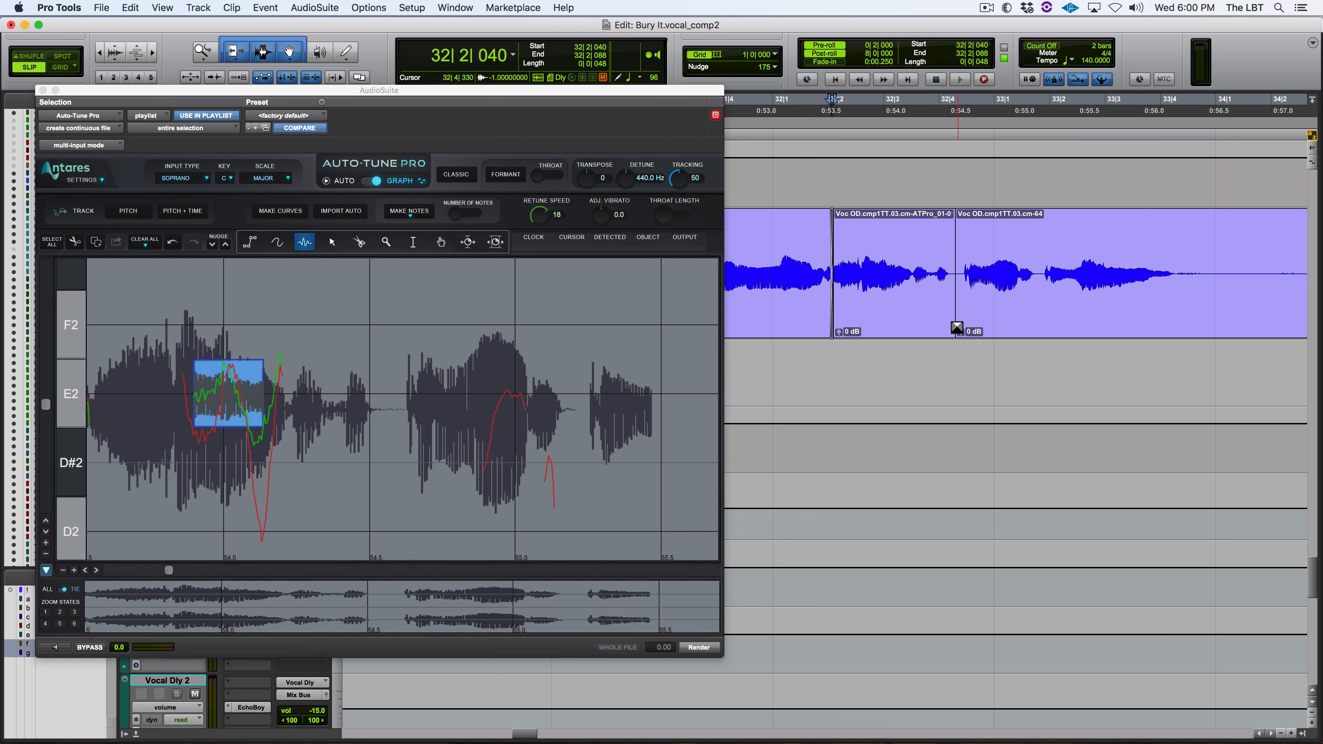
pyautogui.moveTo(956, 327); pyautogui.dragTo(957, 325)
# Step: Play the vocal from just before the tuned clip through both crossfades to check the transitions
pyautogui.click(765, 224)
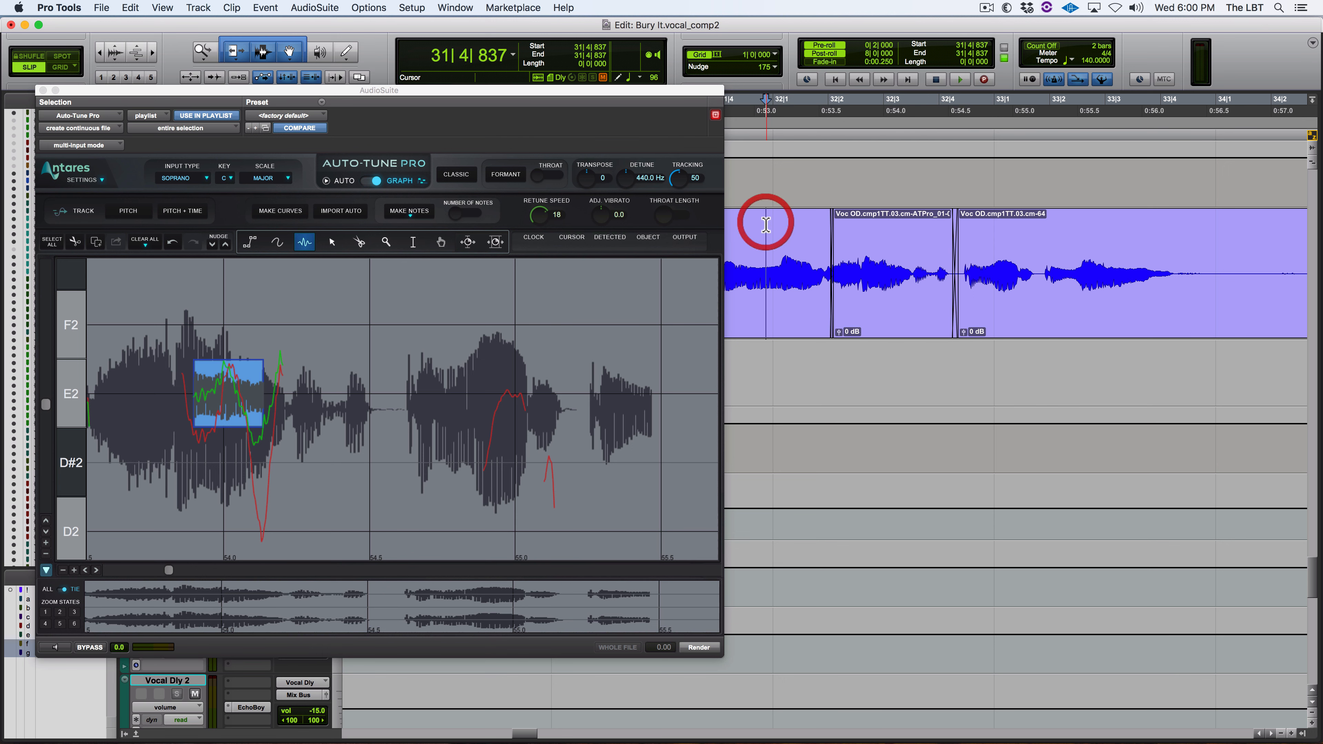
pyautogui.press('space')
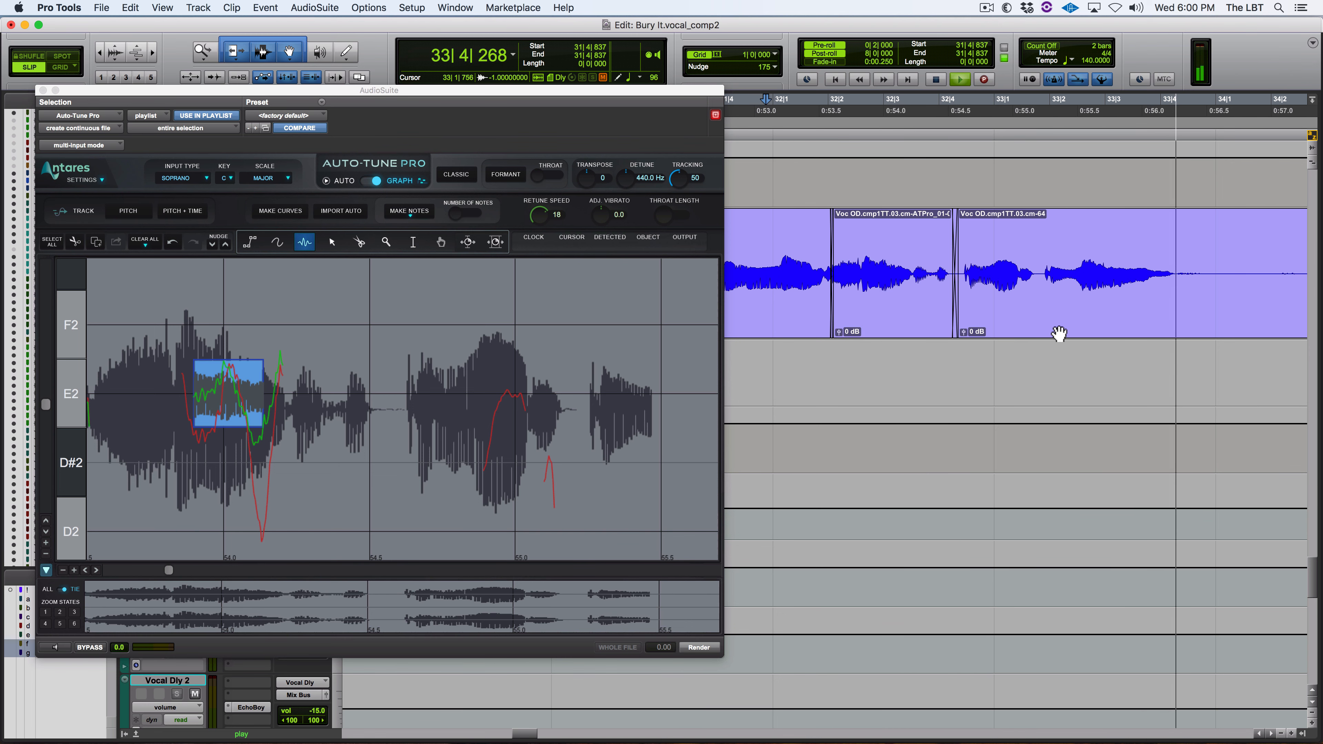
pyautogui.press('super+bracketleft')
pyautogui.press('space')
# Step: Select the vocal clip that starts in bar 37 and clear all existing data from the Auto-Tune graph
pyautogui.click(1141, 296)
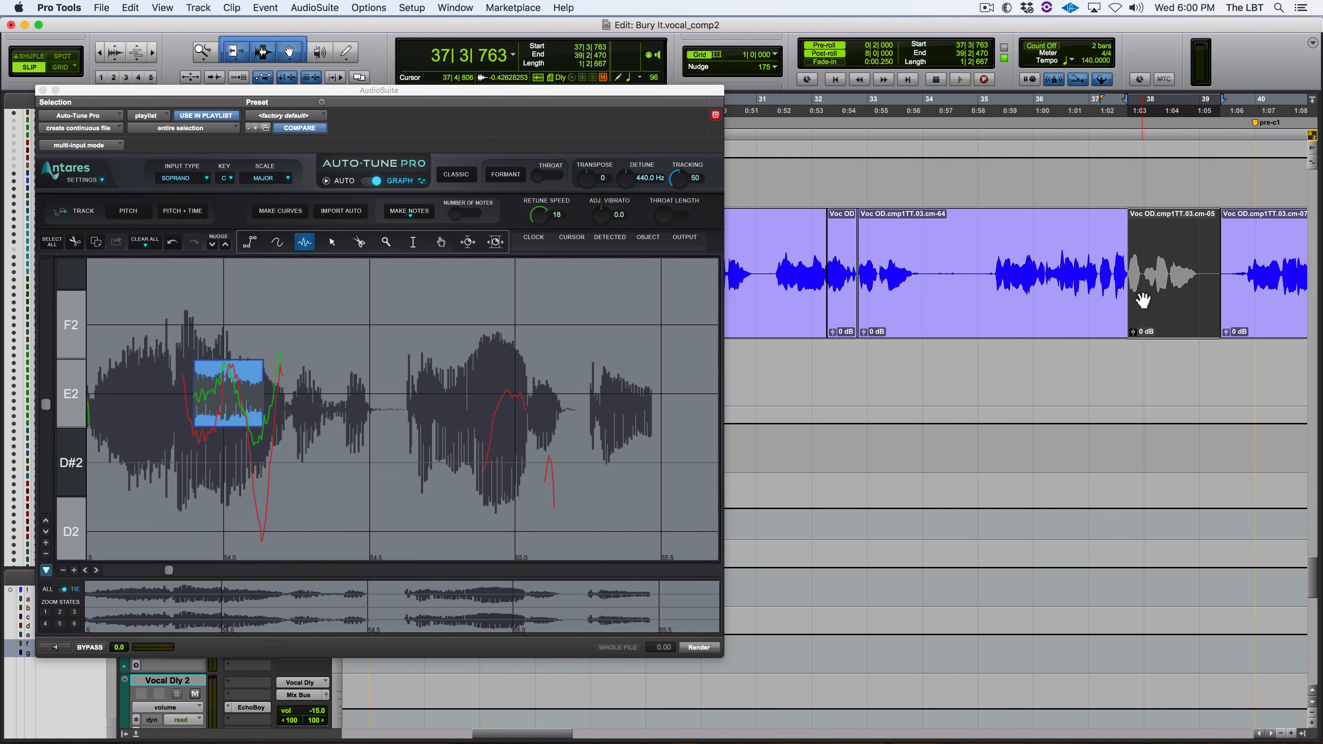
pyautogui.press('t')
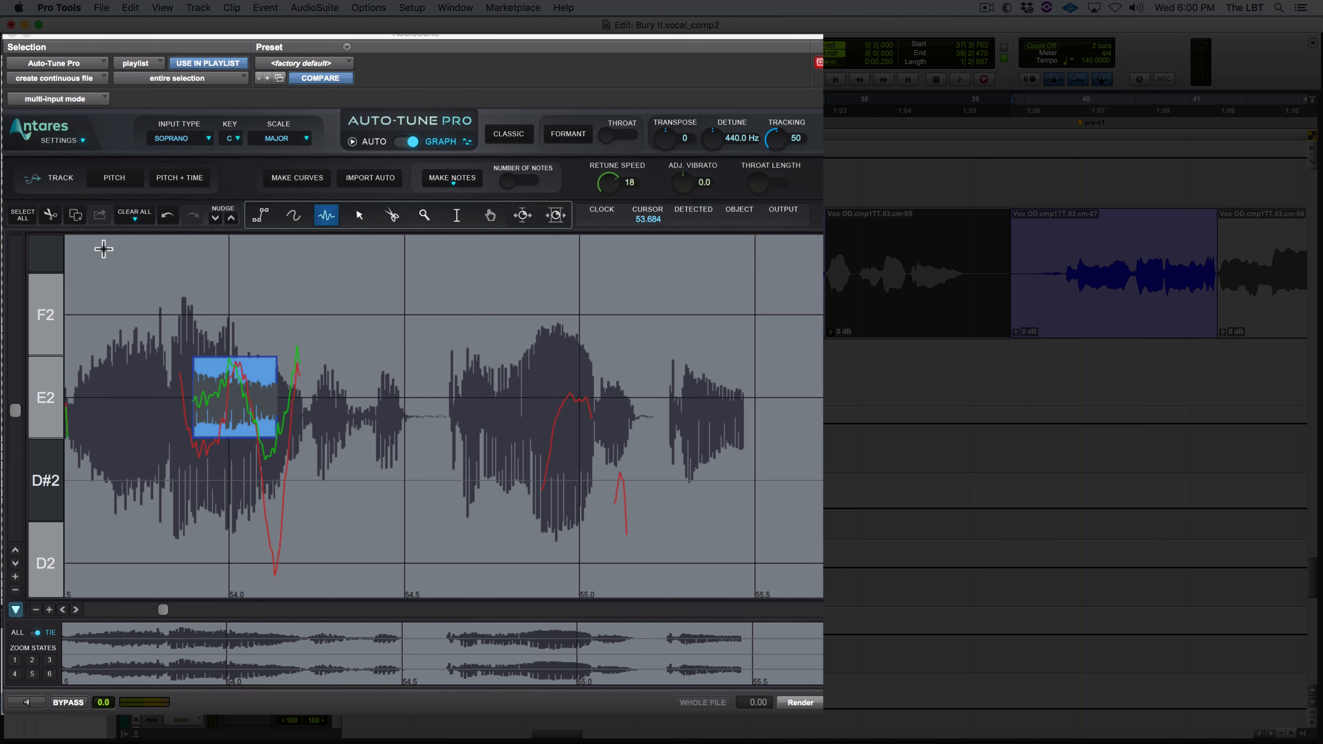
pyautogui.click(30, 213)
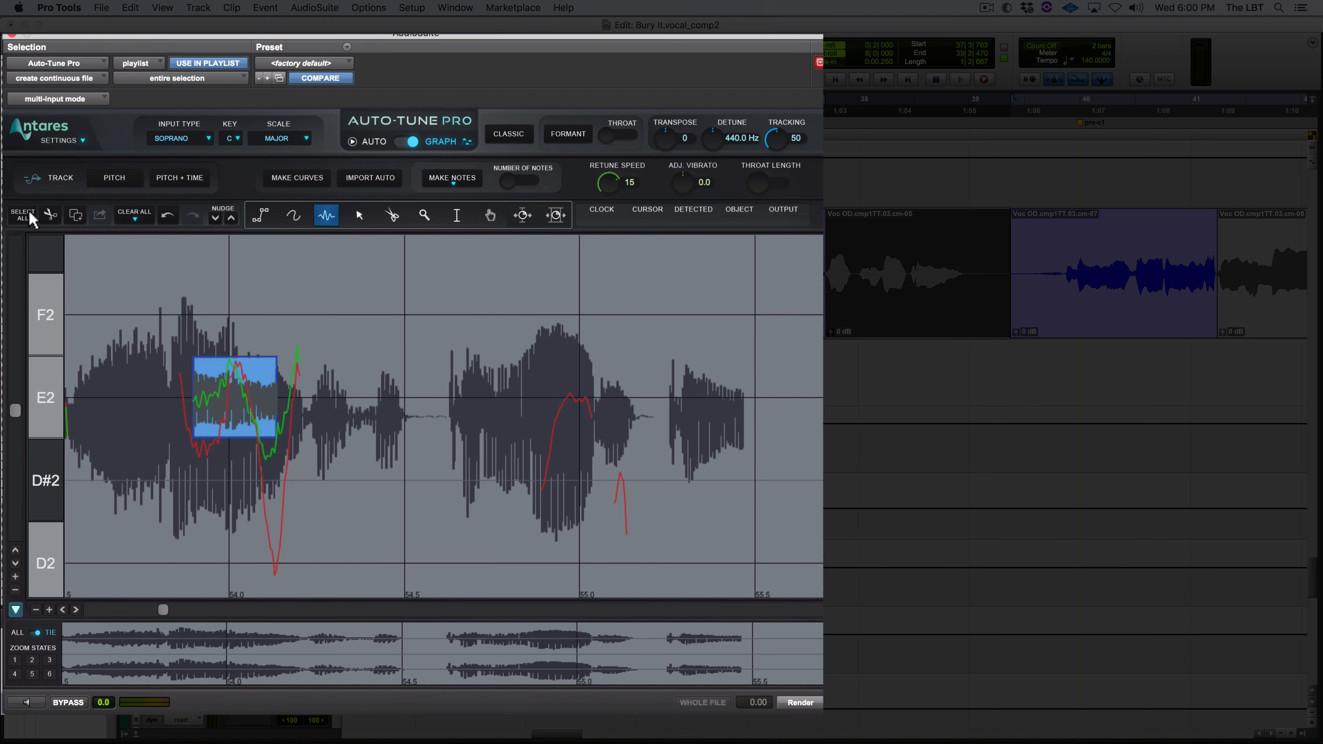
pyautogui.click(30, 213)
pyautogui.click(144, 217)
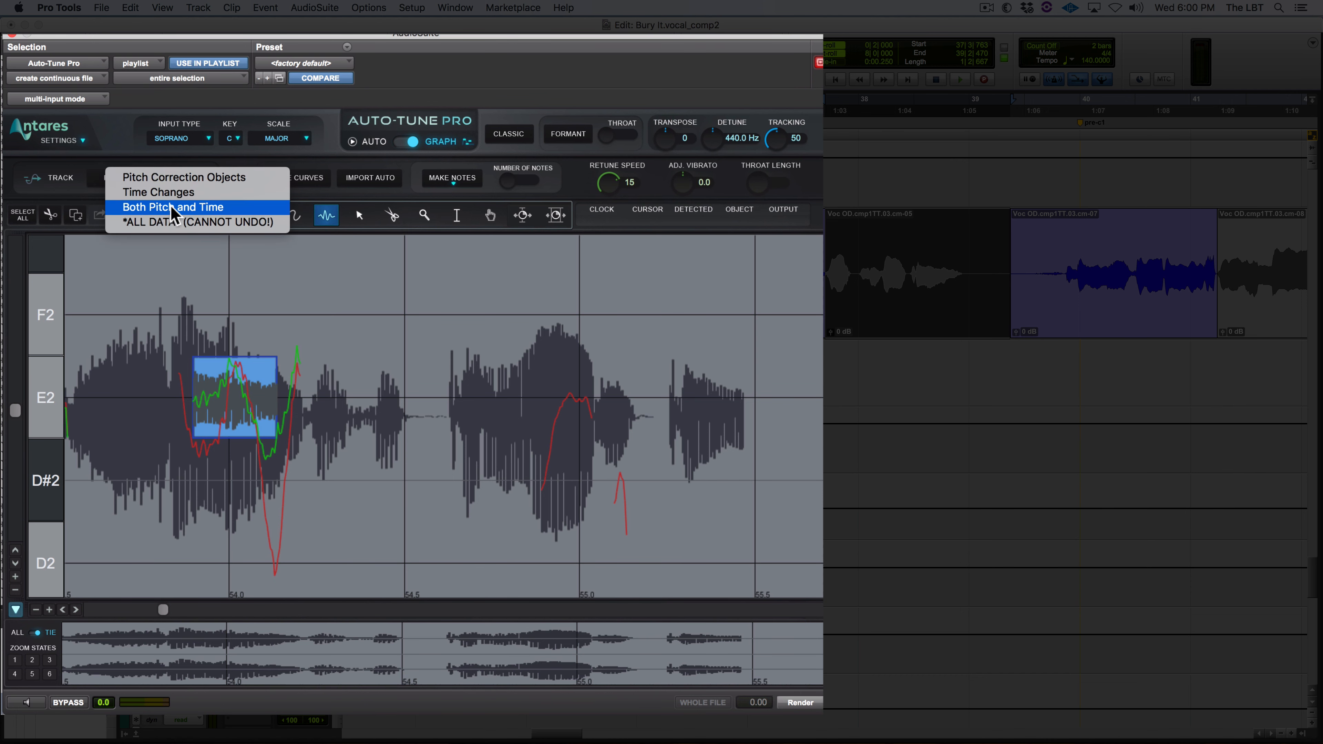
pyautogui.click(177, 222)
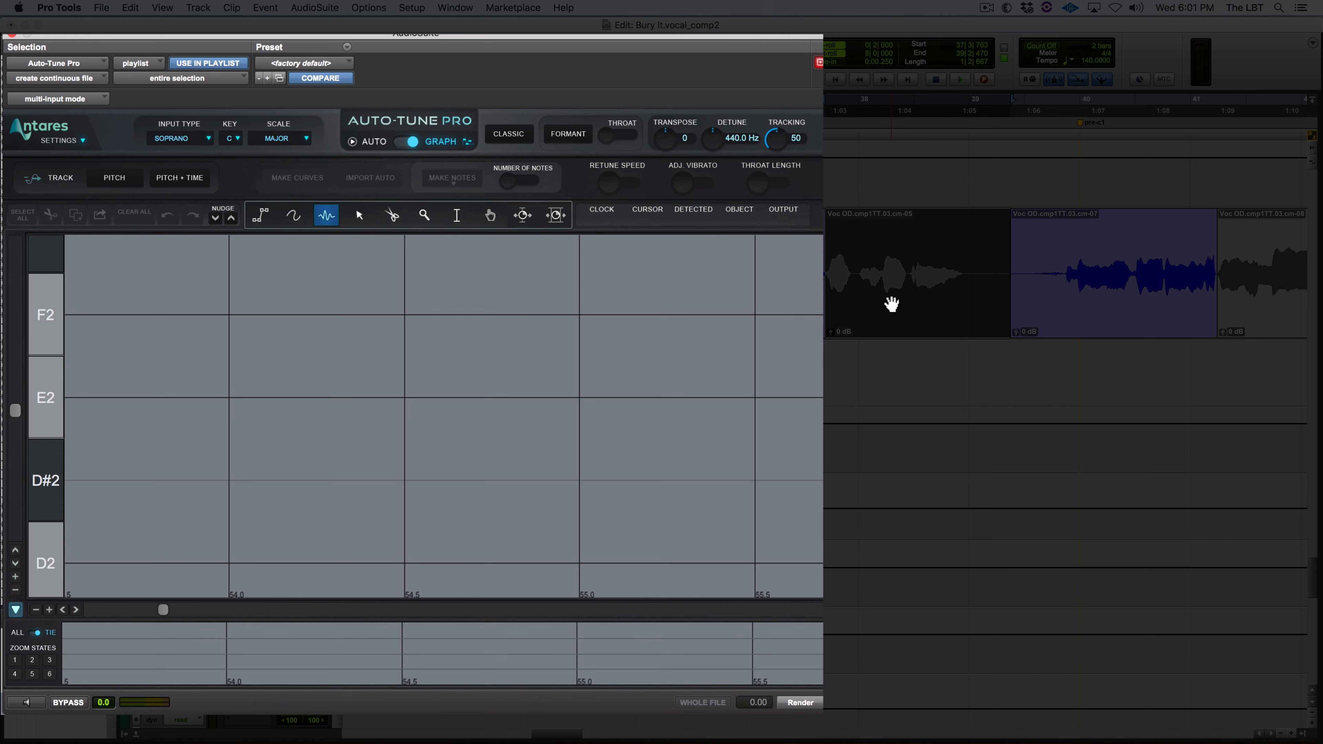
# Step: Extend the start of the bar 37 vocal clip slightly earlier and track its pitch into the graph
pyautogui.moveTo(834, 280); pyautogui.dragTo(825, 280)
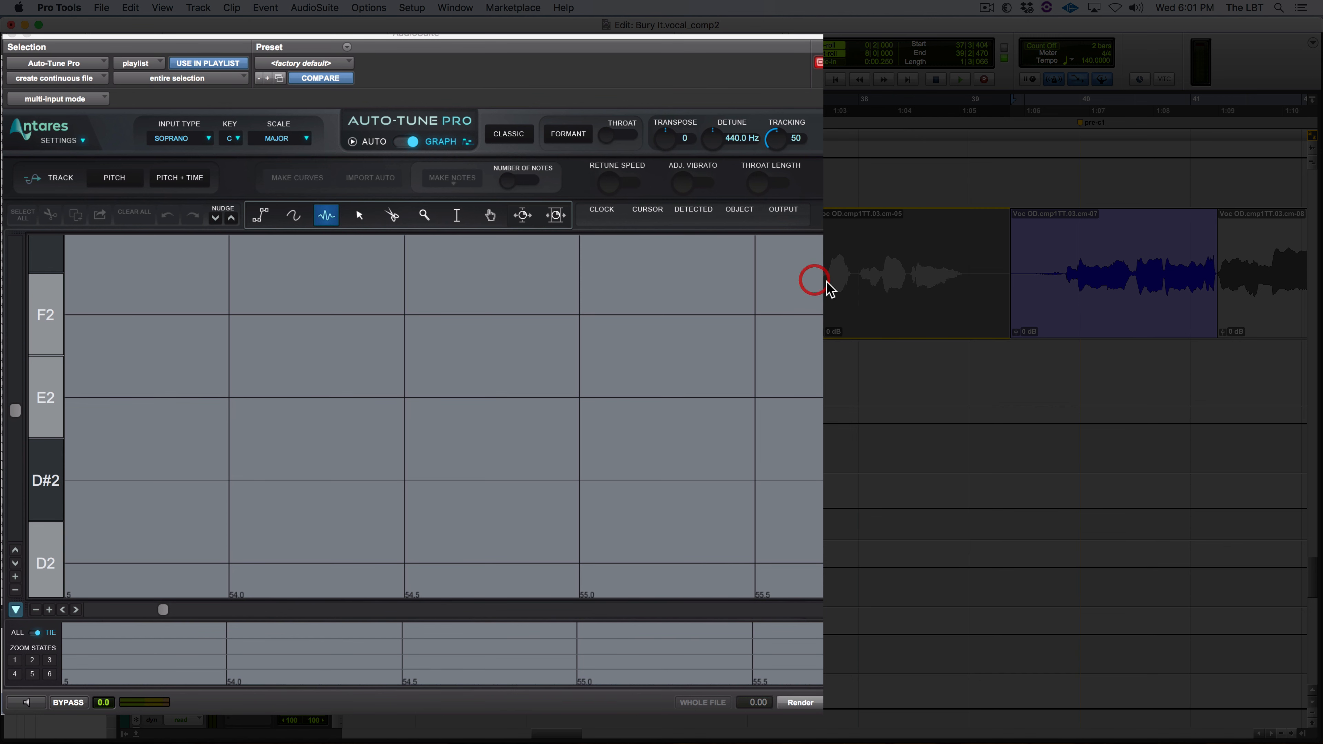
pyautogui.click(828, 288)
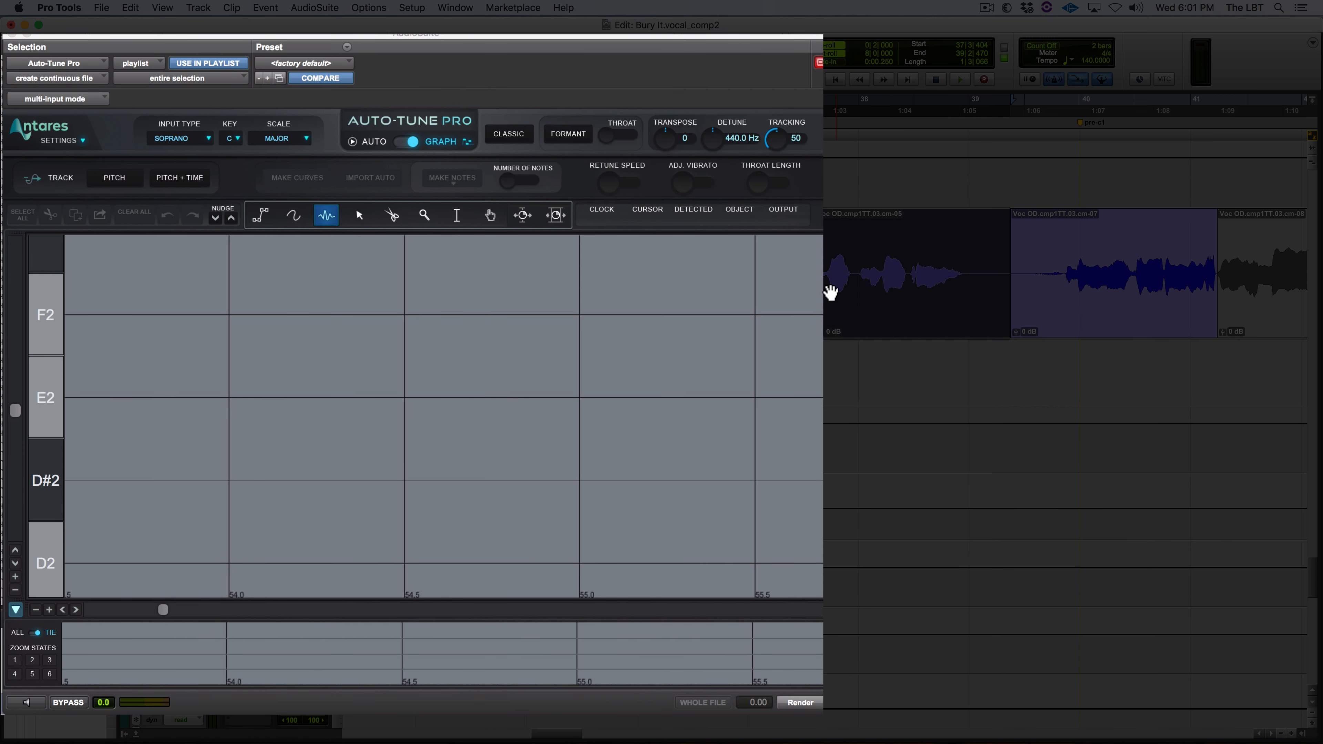
pyautogui.click(113, 177)
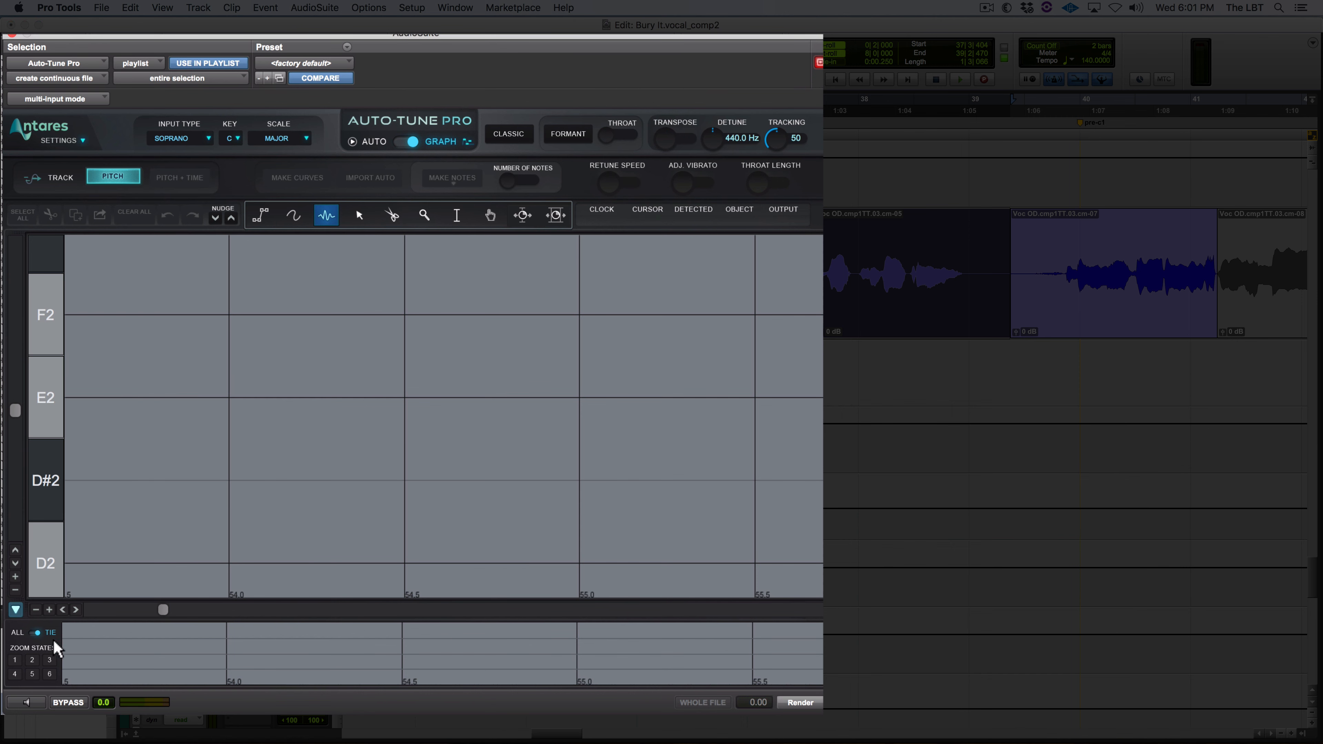
pyautogui.click(27, 703)
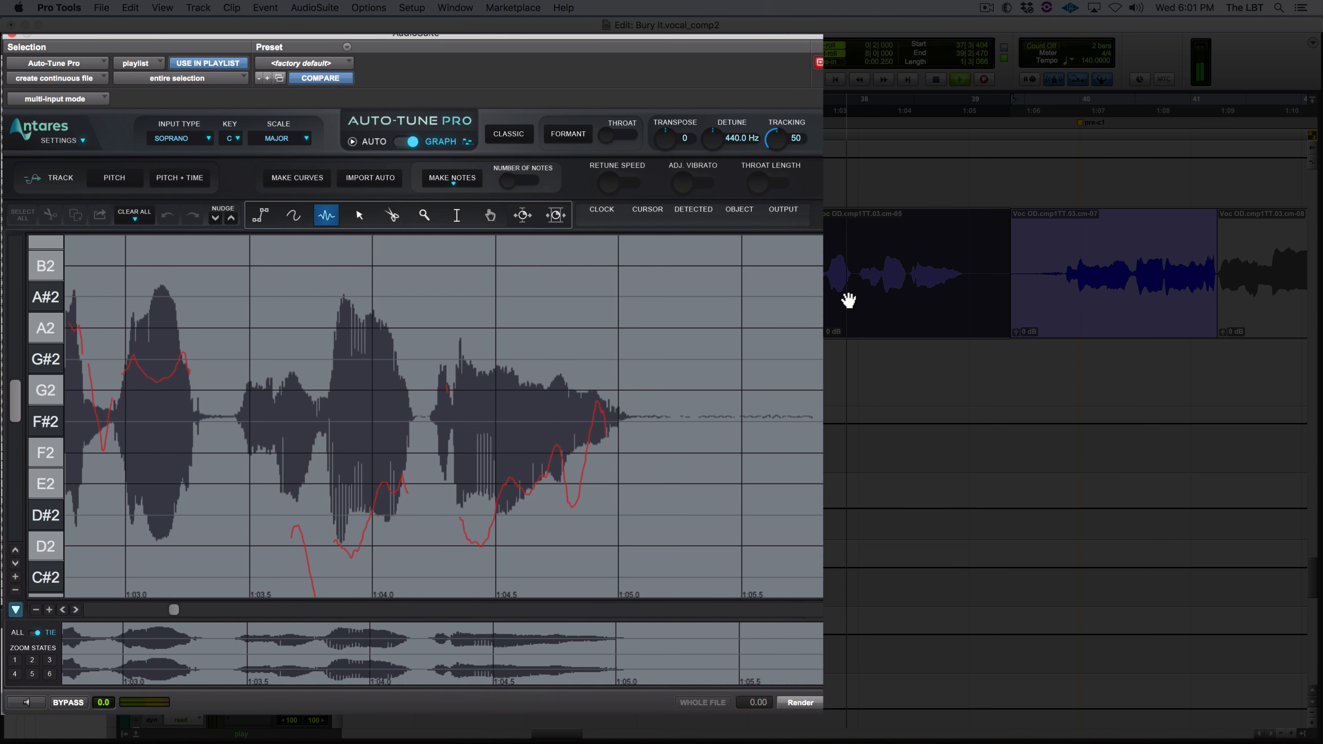
pyautogui.press('space')
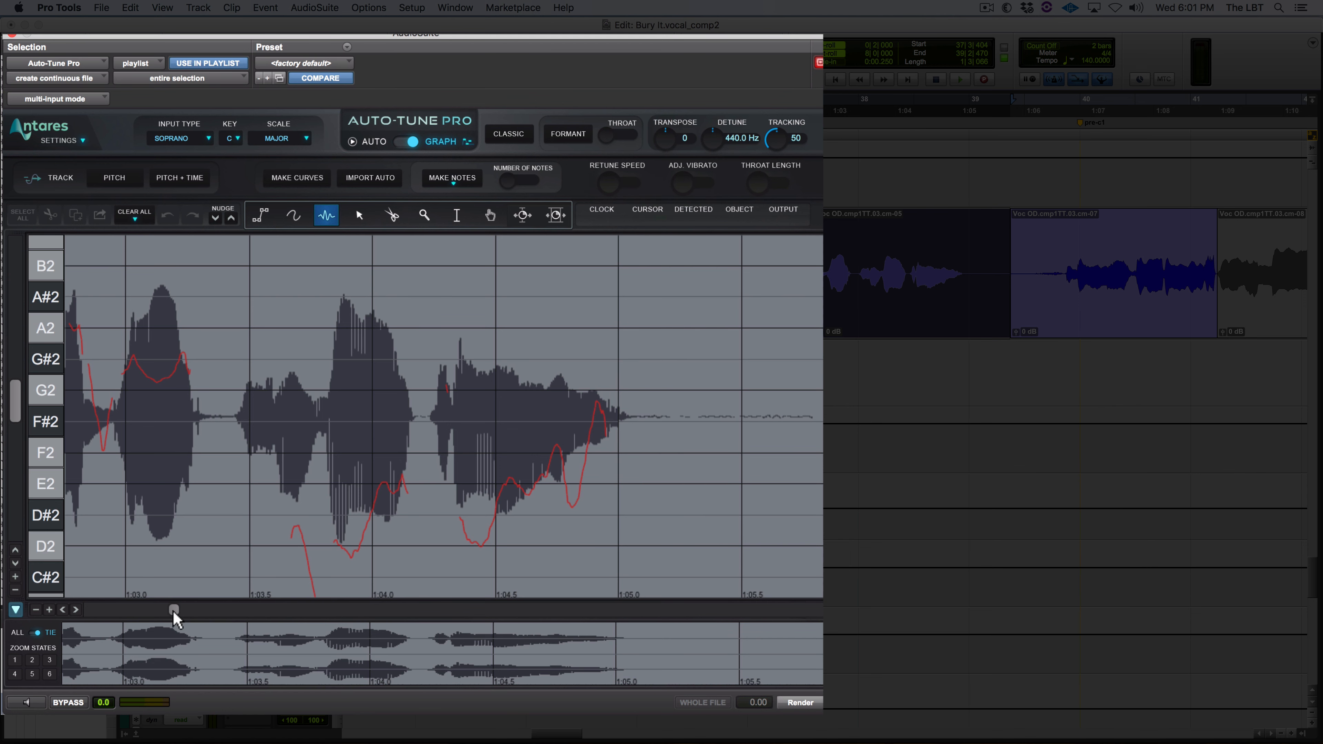
# Step: Try drawing a curve near G#2 across the pitch dip from about 1:03.05 to 1:03.17, undoing each attempt
pyautogui.moveTo(174, 610); pyautogui.dragTo(175, 611)
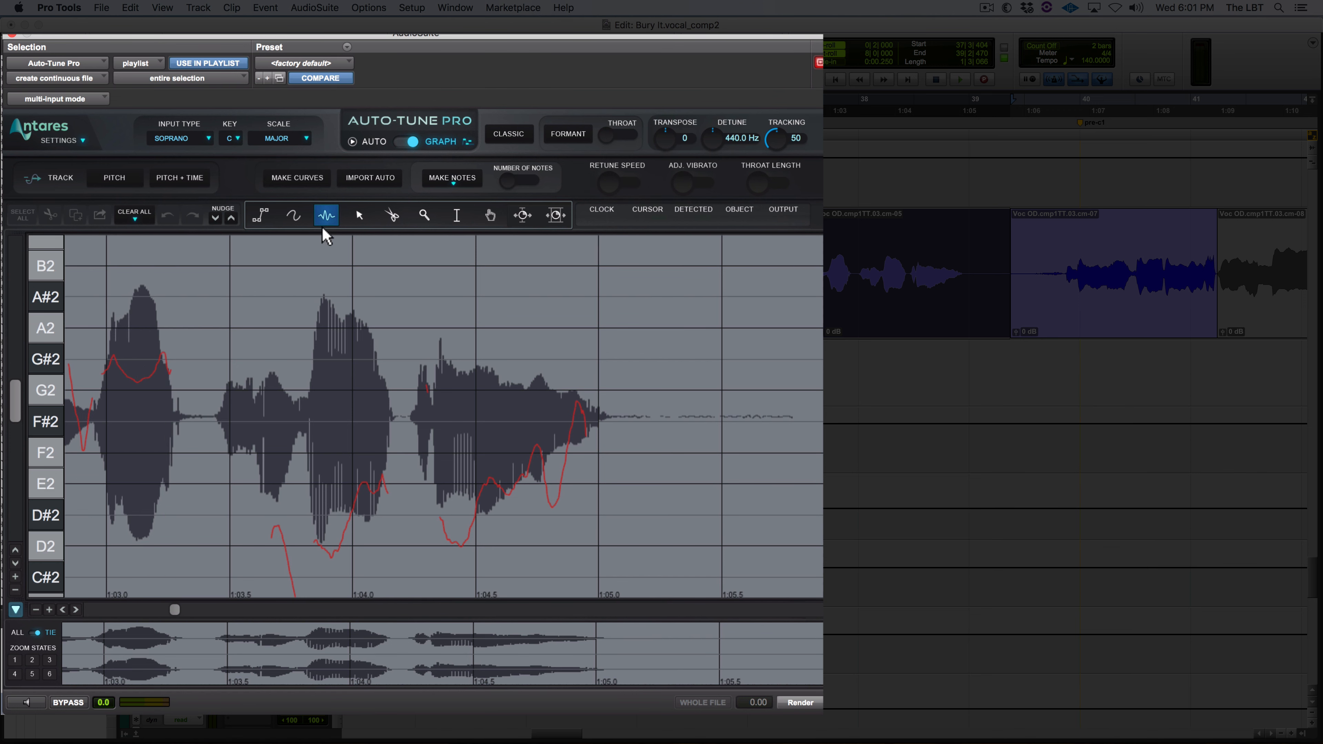
pyautogui.click(294, 215)
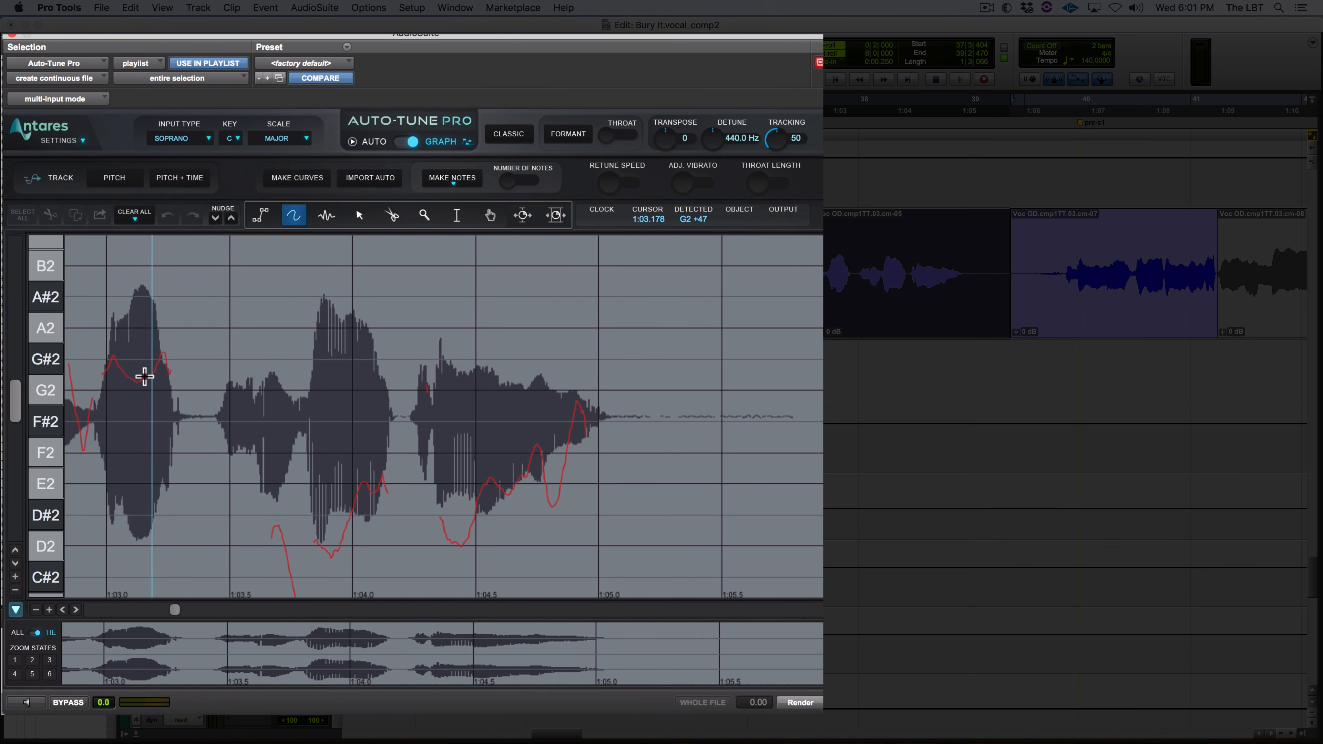
pyautogui.moveTo(120, 362); pyautogui.dragTo(148, 360)
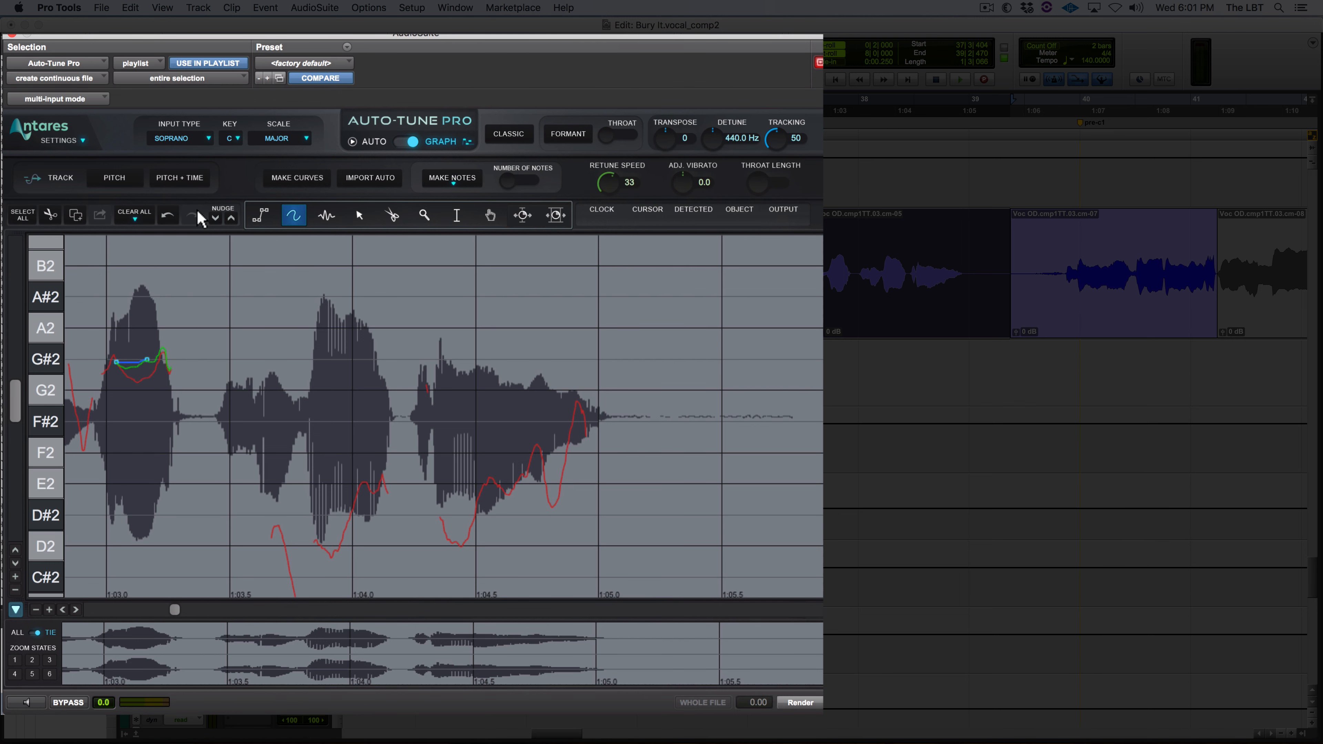
pyautogui.press('super+z')
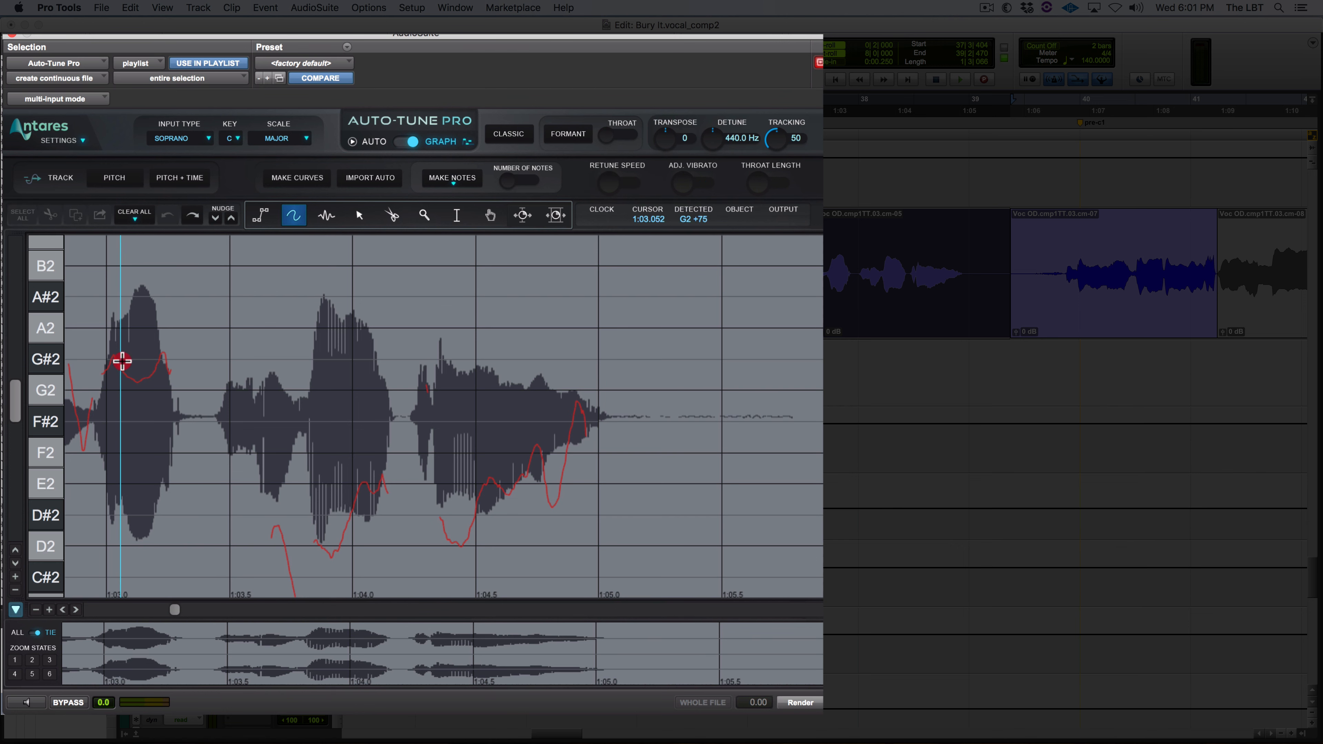
pyautogui.moveTo(121, 360); pyautogui.dragTo(150, 359)
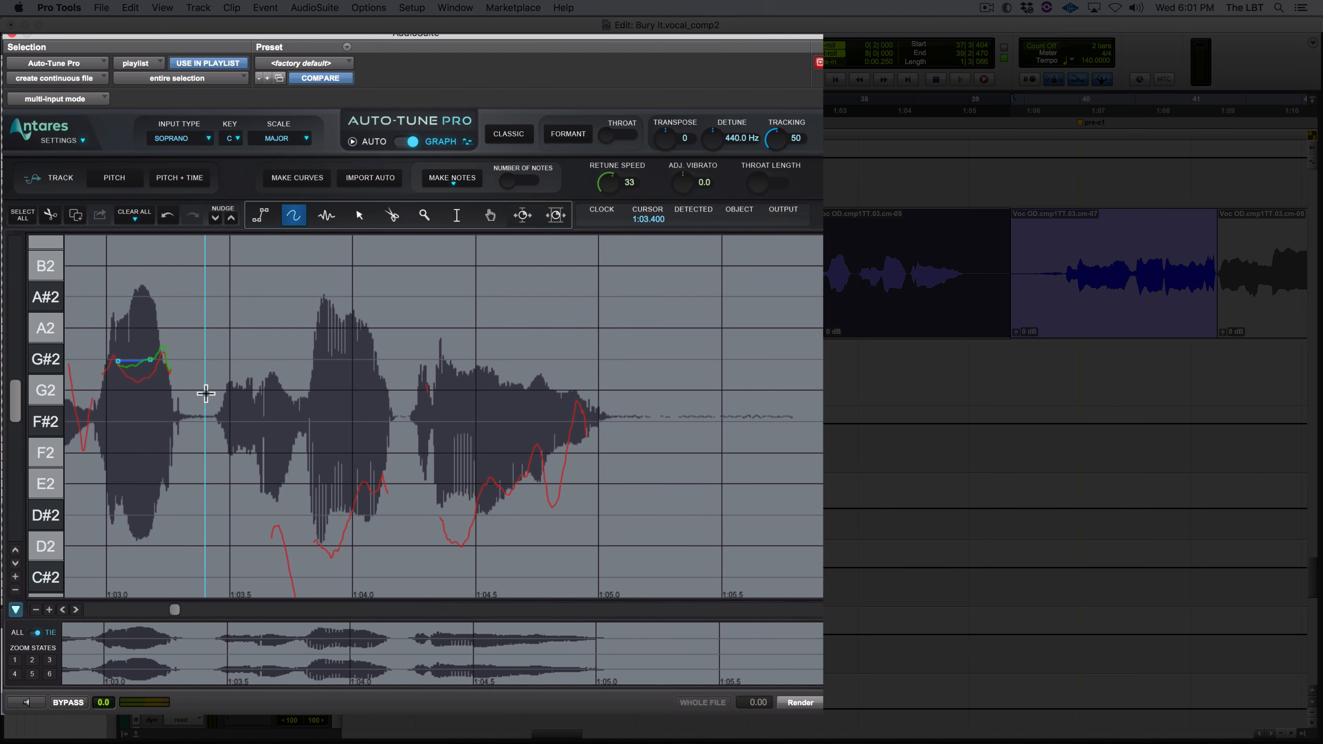
pyautogui.press('super+z')
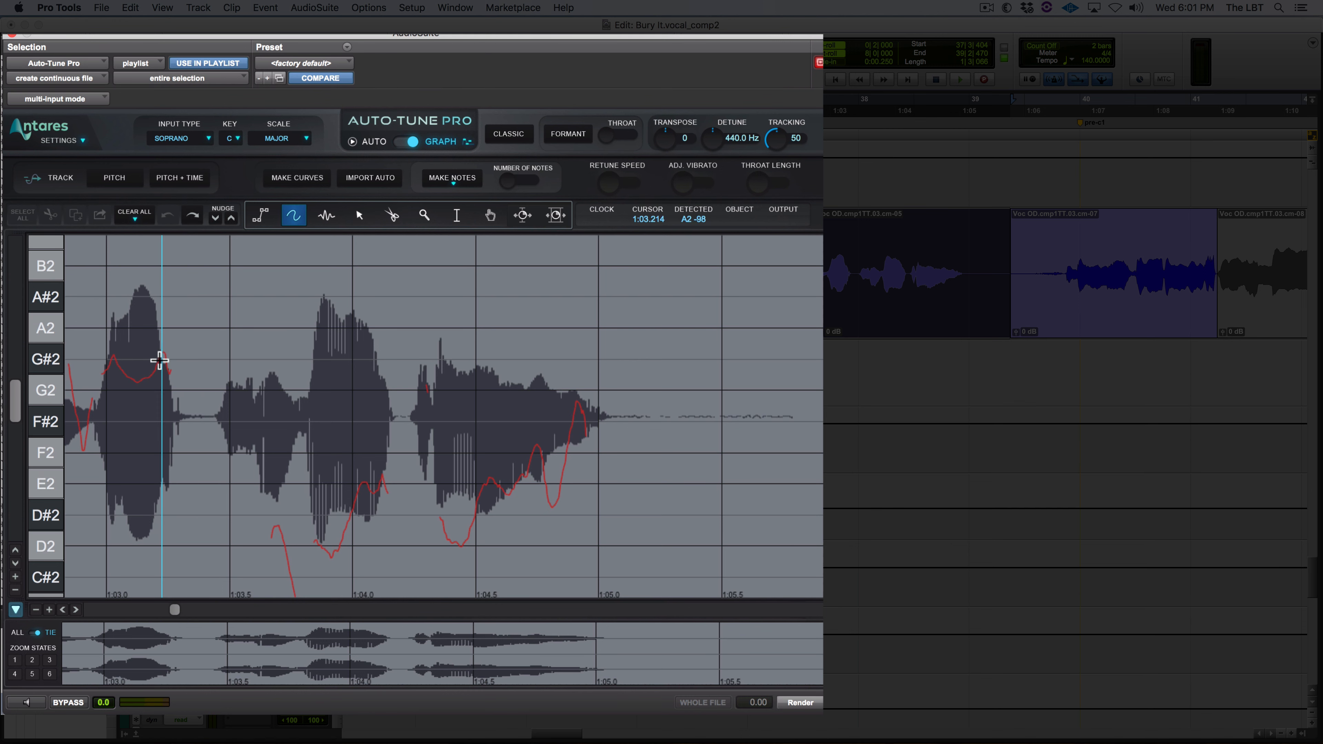
# Step: Try a note object and another freehand curve near G#2 over the same pitch dip, undoing both
pyautogui.click(332, 215)
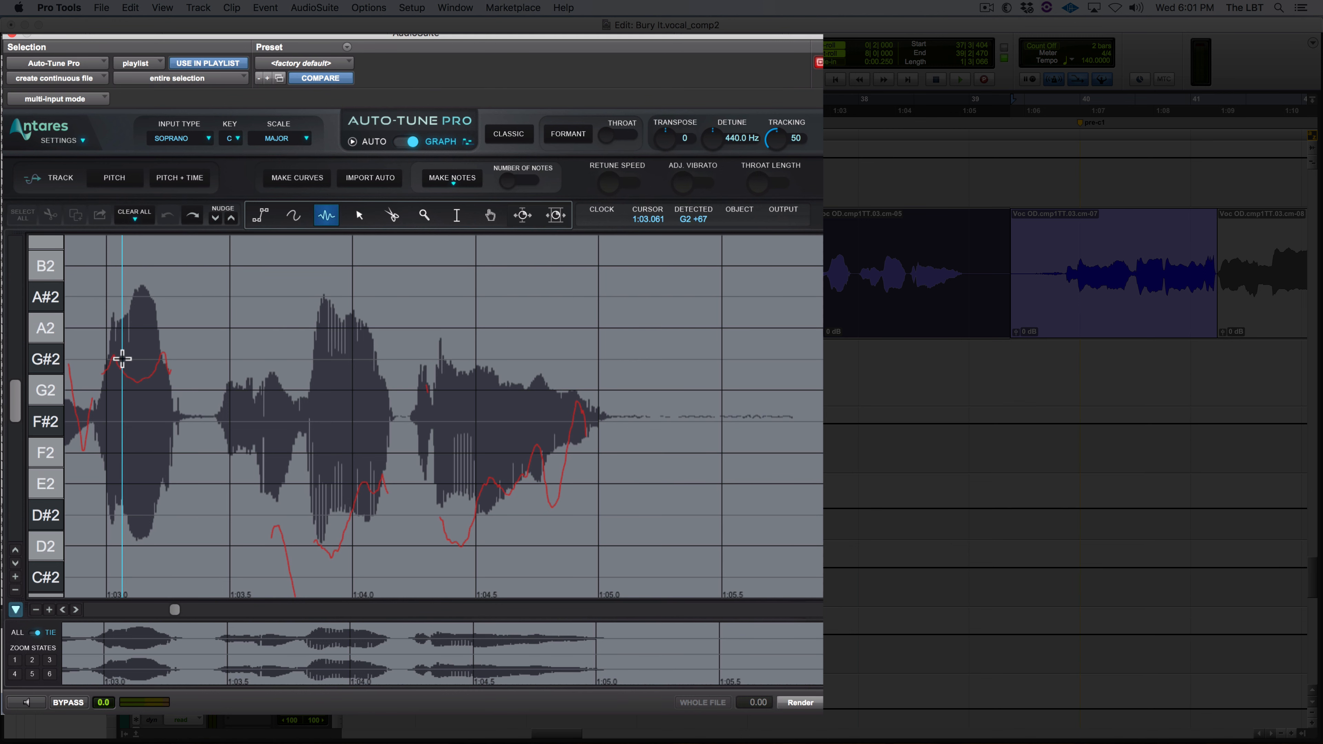
pyautogui.moveTo(118, 361); pyautogui.dragTo(166, 378)
pyautogui.press('super+z')
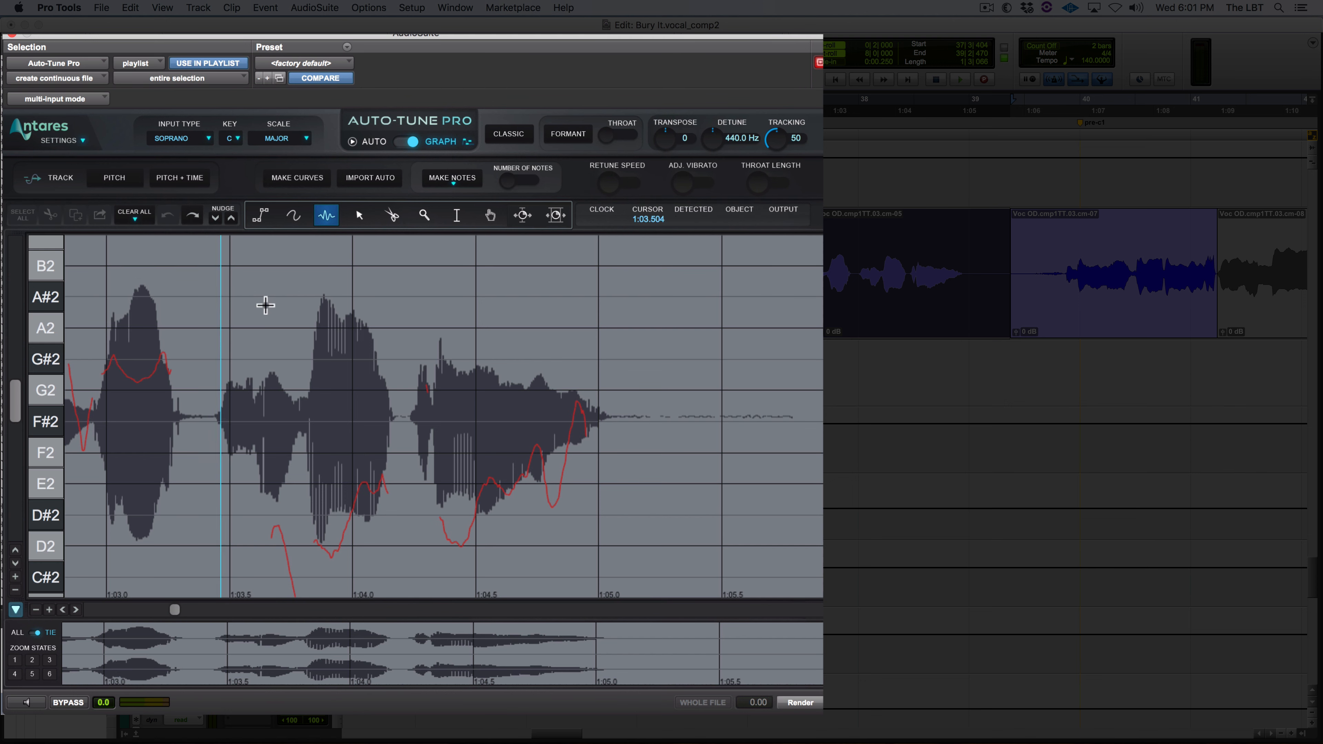
pyautogui.click(292, 222)
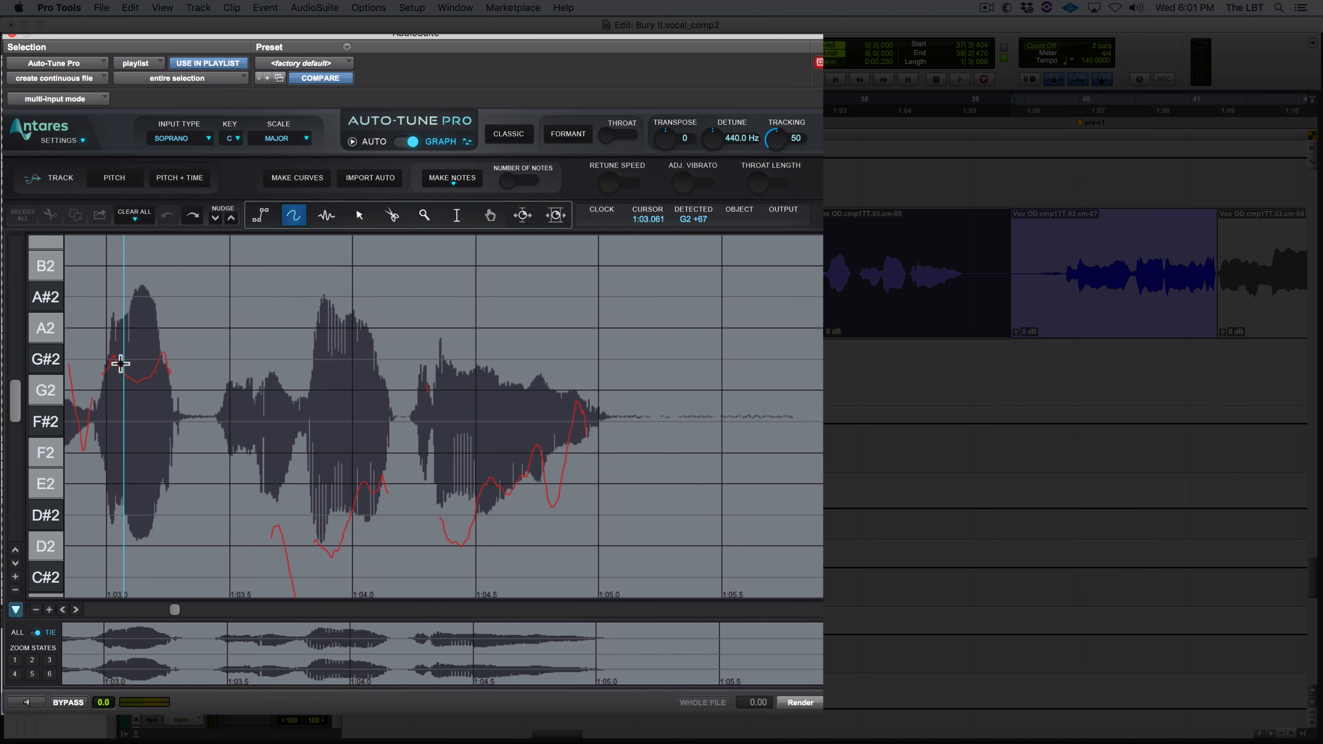
pyautogui.moveTo(115, 360); pyautogui.dragTo(156, 359)
pyautogui.press('super+z')
# Step: Make editable correction curves from the detected pitch, working close up on the segment around 1:03.0
pyautogui.click(424, 215)
pyautogui.moveTo(205, 400); pyautogui.dragTo(63, 351)
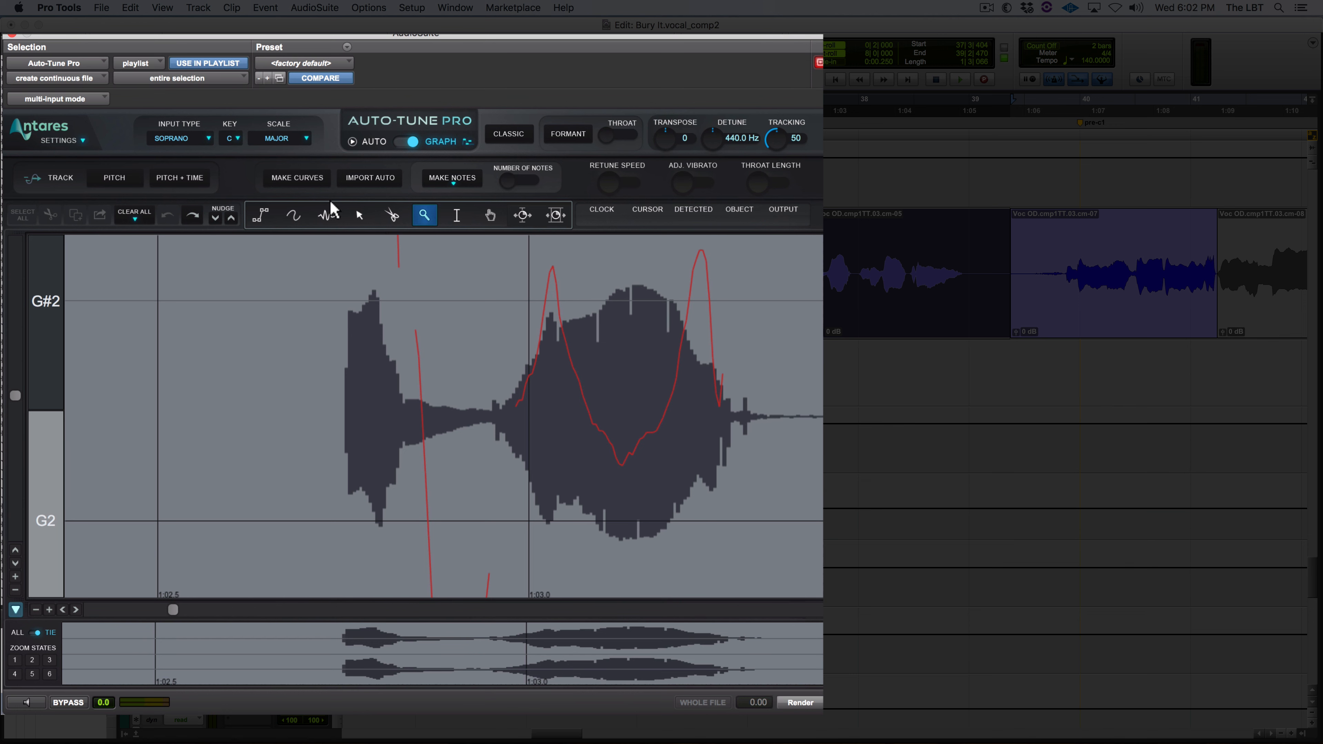
pyautogui.click(320, 180)
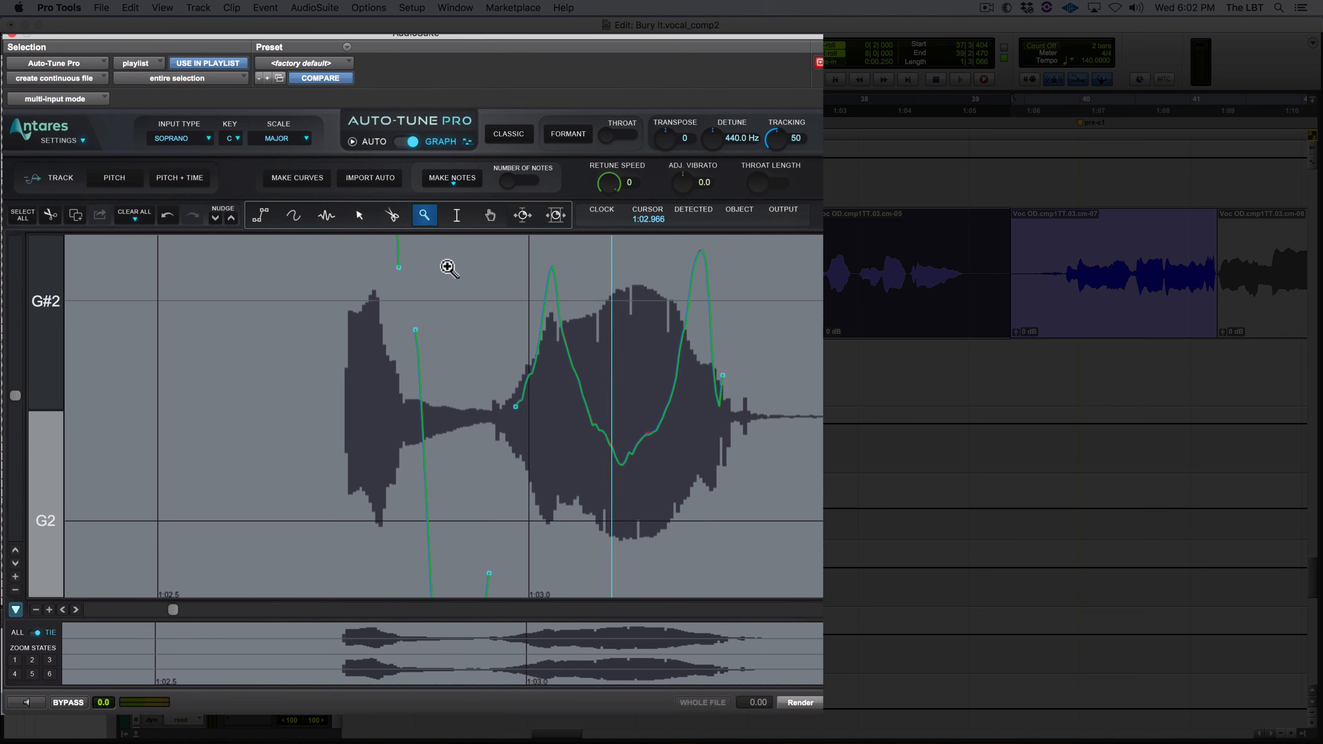
# Step: Cut the correction curve at the bottom of the dip and on both slopes, at about 1:03.04, 1:03.12 and 1:03.20
pyautogui.click(394, 215)
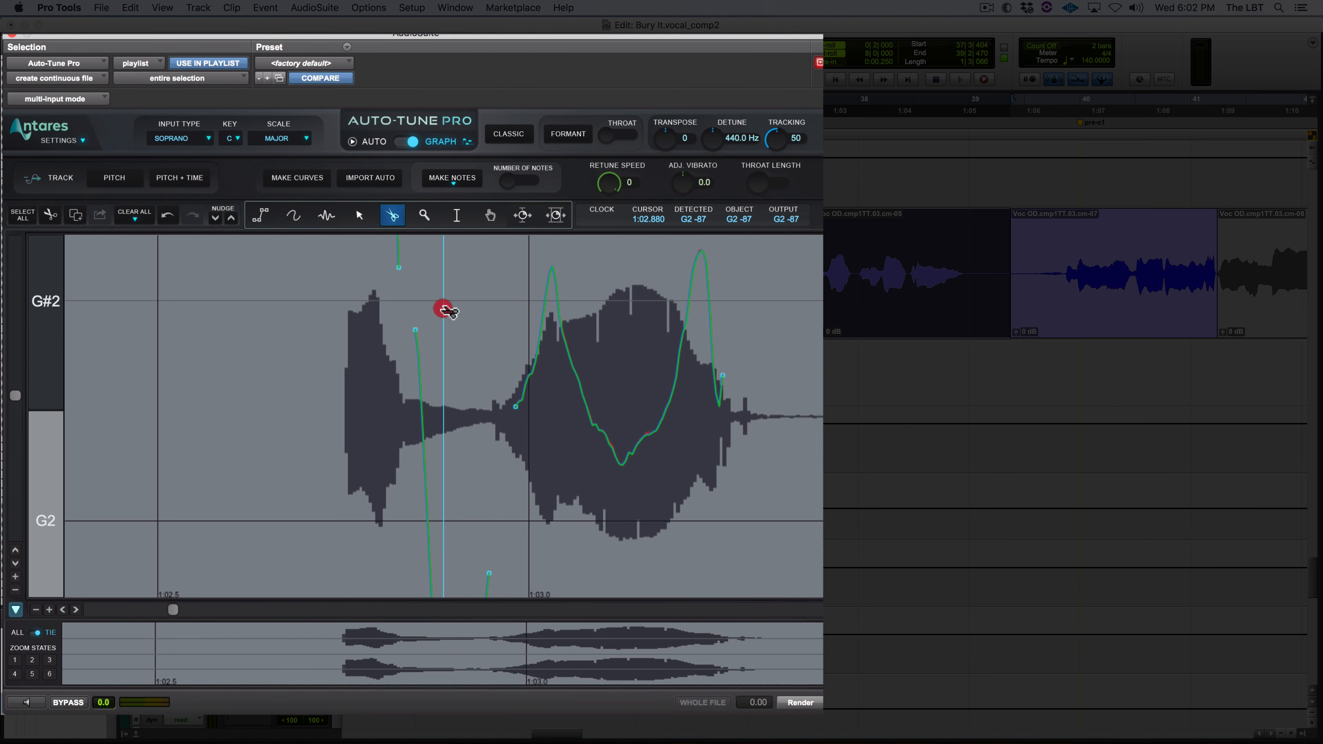
pyautogui.click(623, 463)
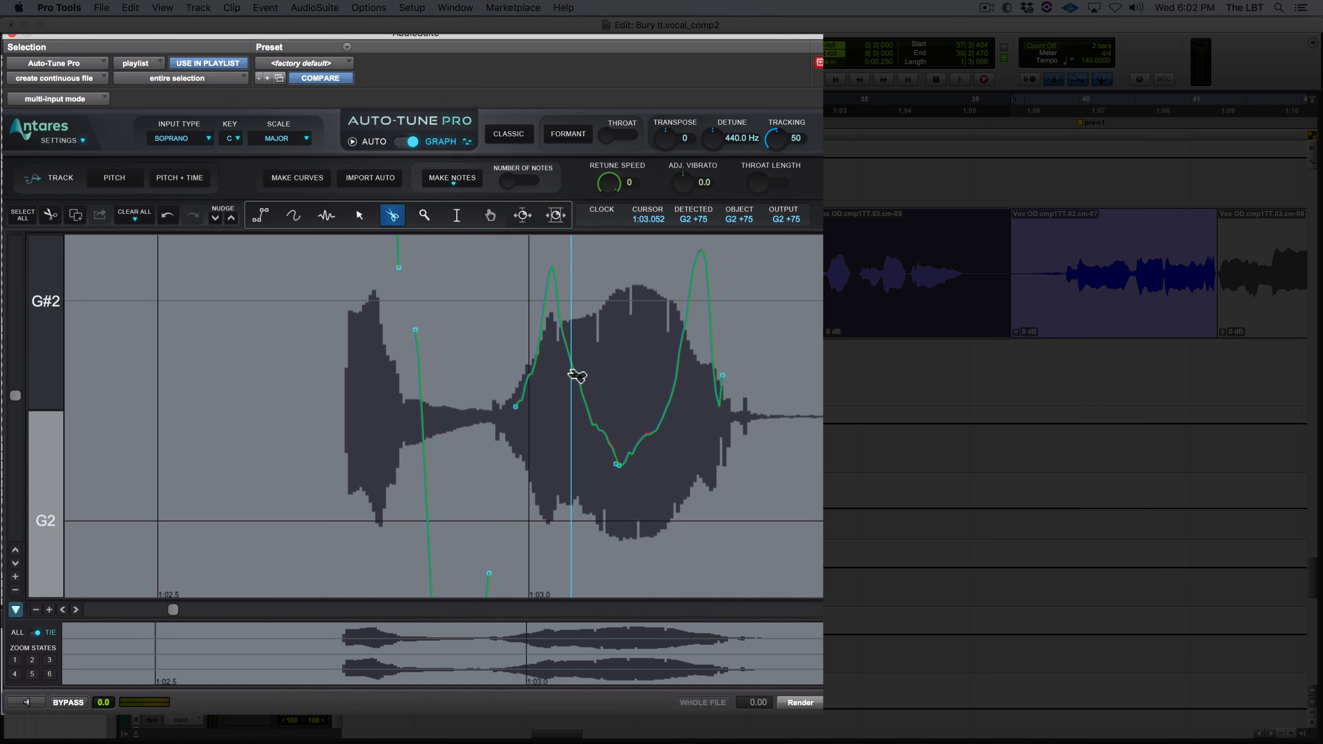
pyautogui.click(562, 334)
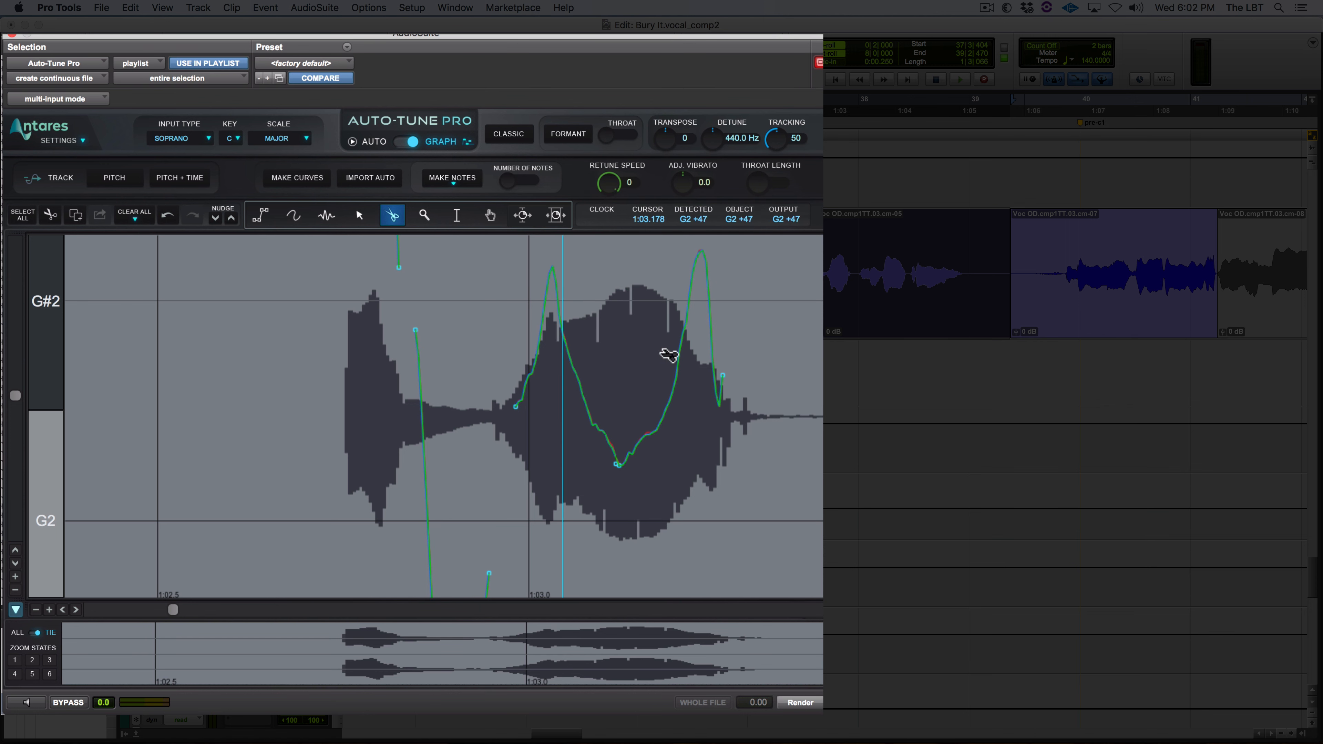
pyautogui.click(563, 324)
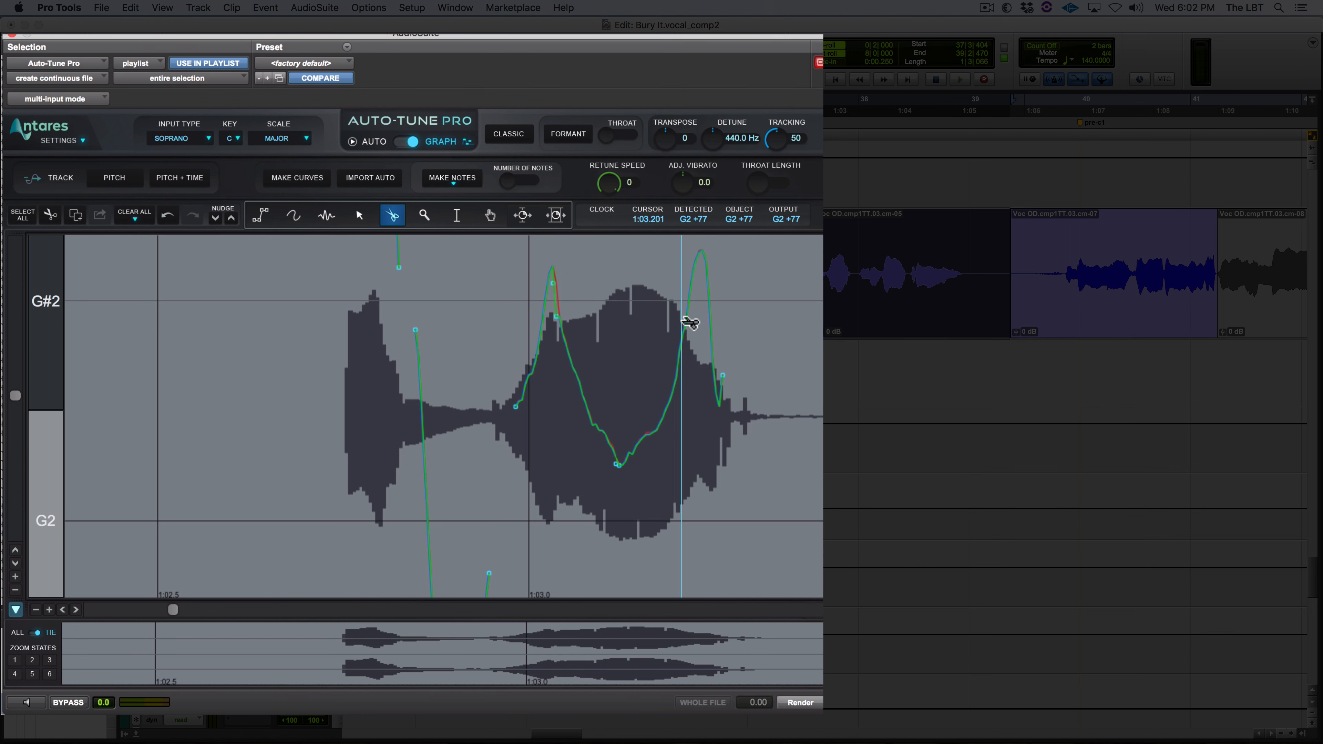
pyautogui.click(689, 314)
pyautogui.click(683, 328)
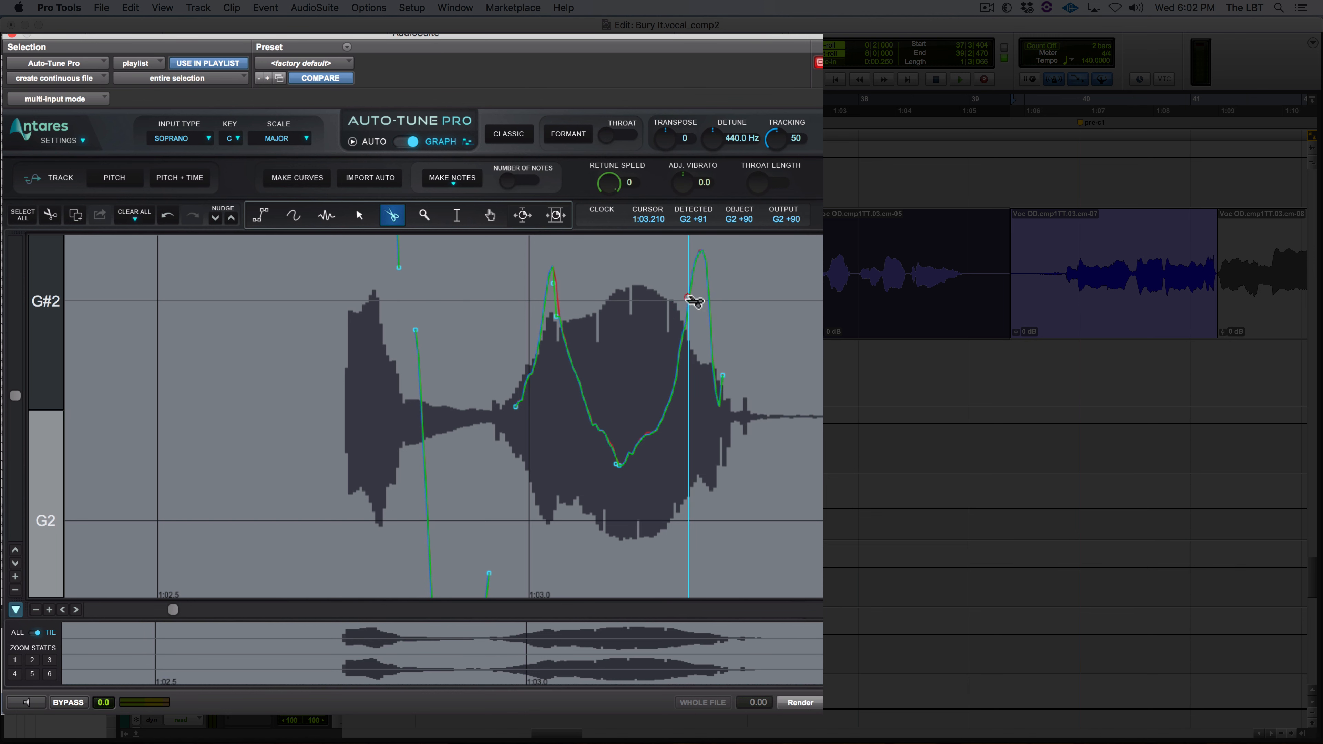
pyautogui.click(685, 315)
pyautogui.click(685, 325)
pyautogui.click(682, 335)
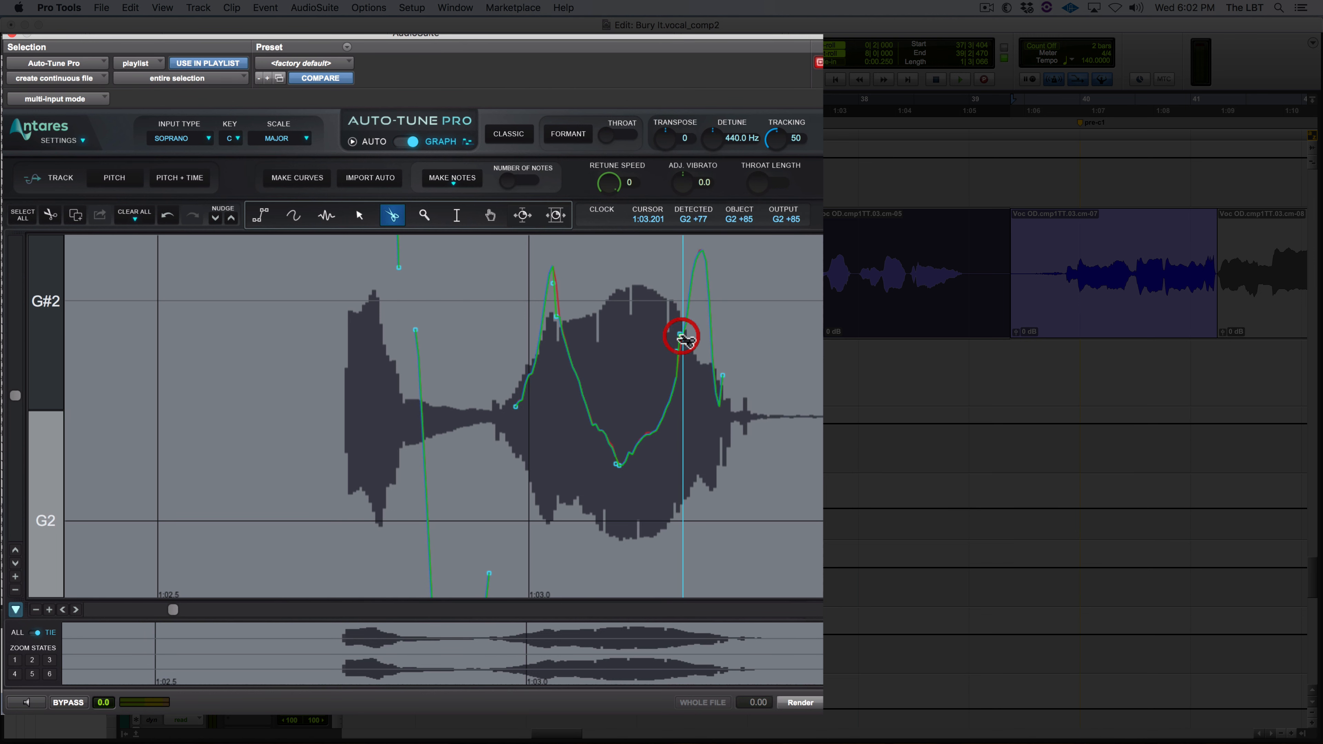
# Step: Try to raise the cut curve segment on the dip's falling side to about G2 +86 and adjust the curve at its bottom
pyautogui.click(359, 214)
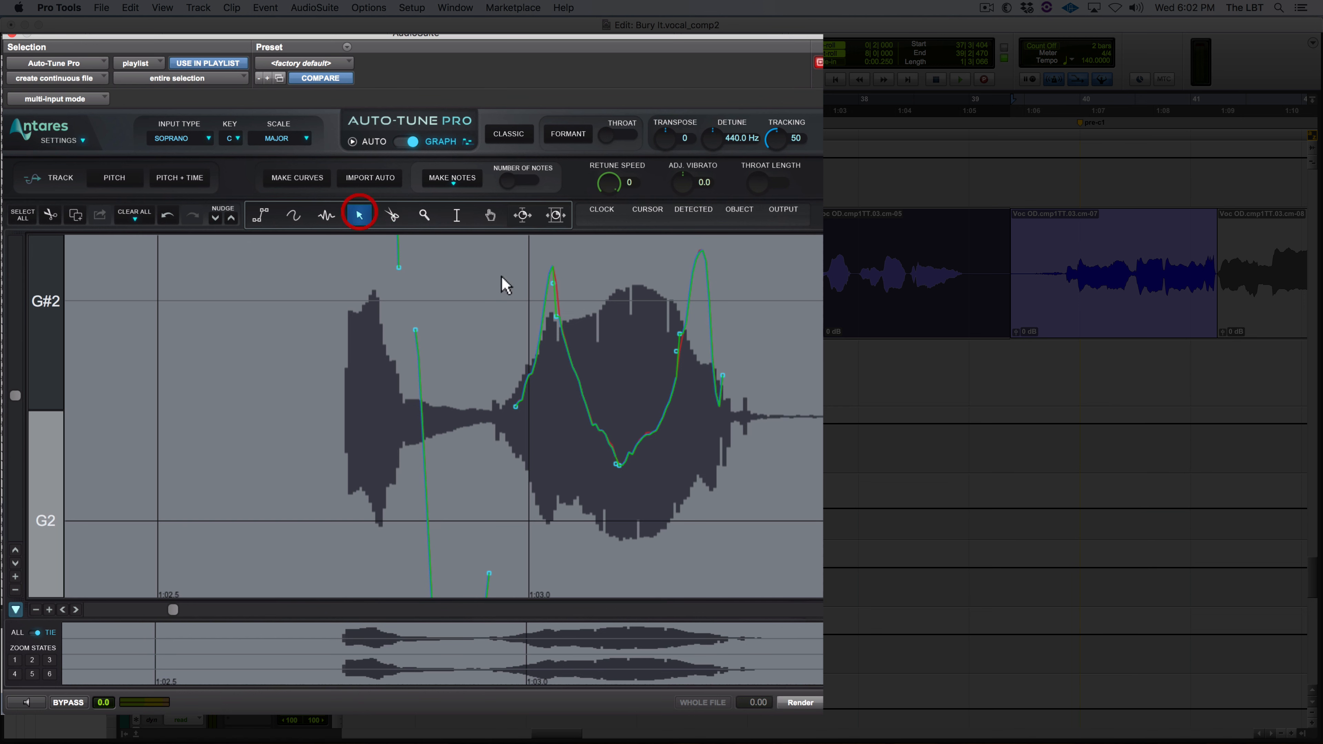
pyautogui.click(615, 467)
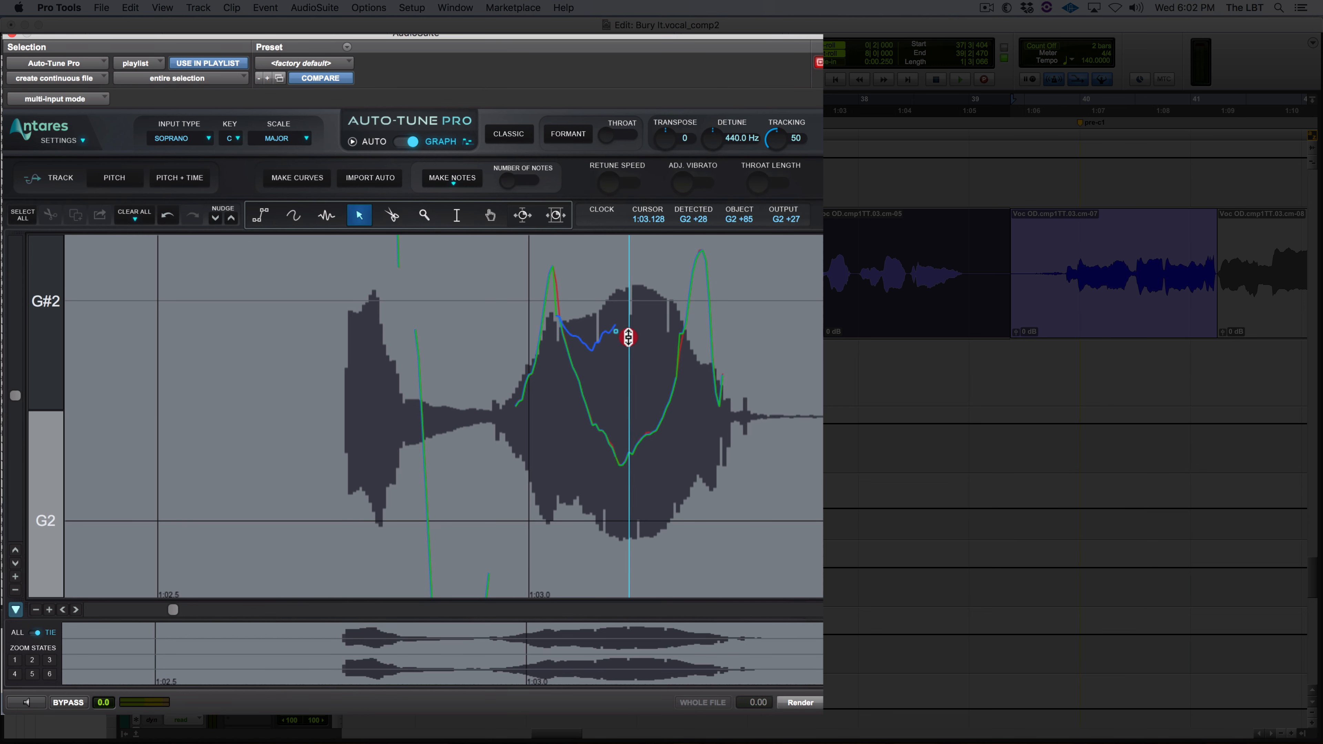
pyautogui.moveTo(618, 464); pyautogui.dragTo(615, 411)
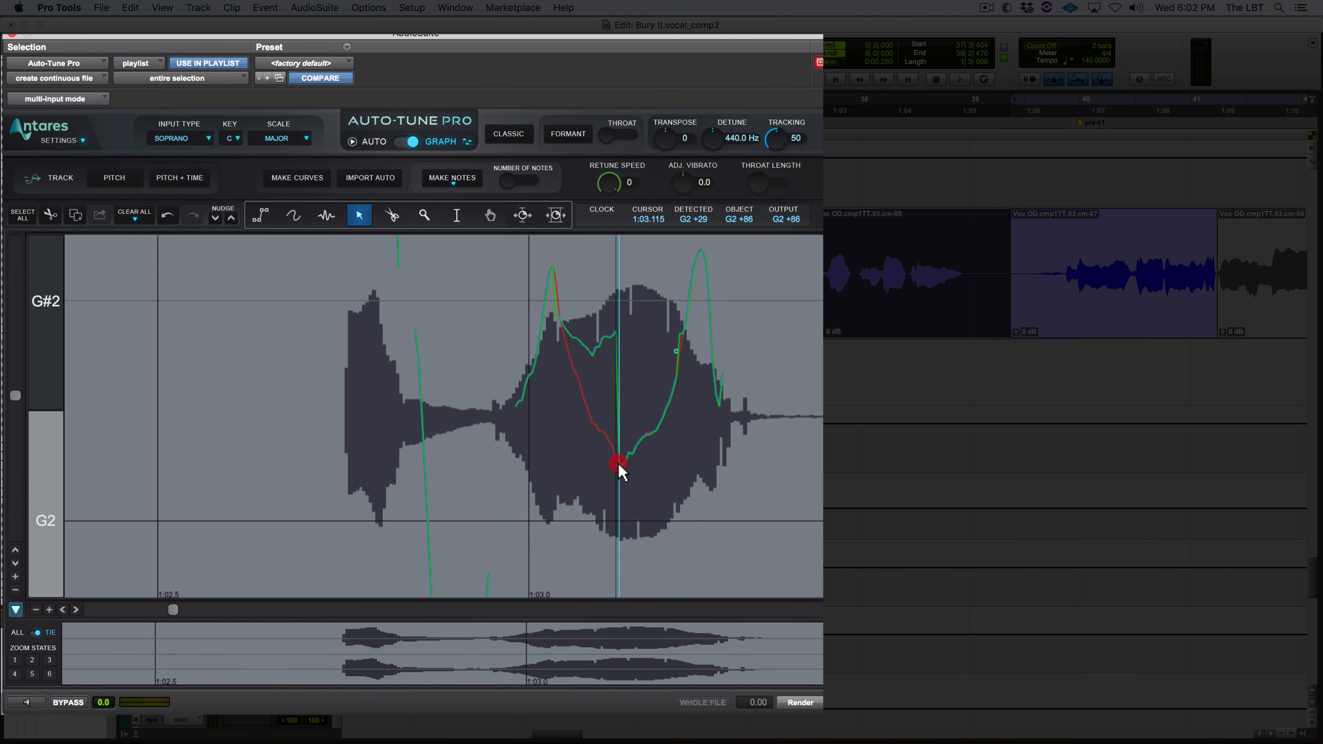
pyautogui.moveTo(618, 464); pyautogui.dragTo(607, 379)
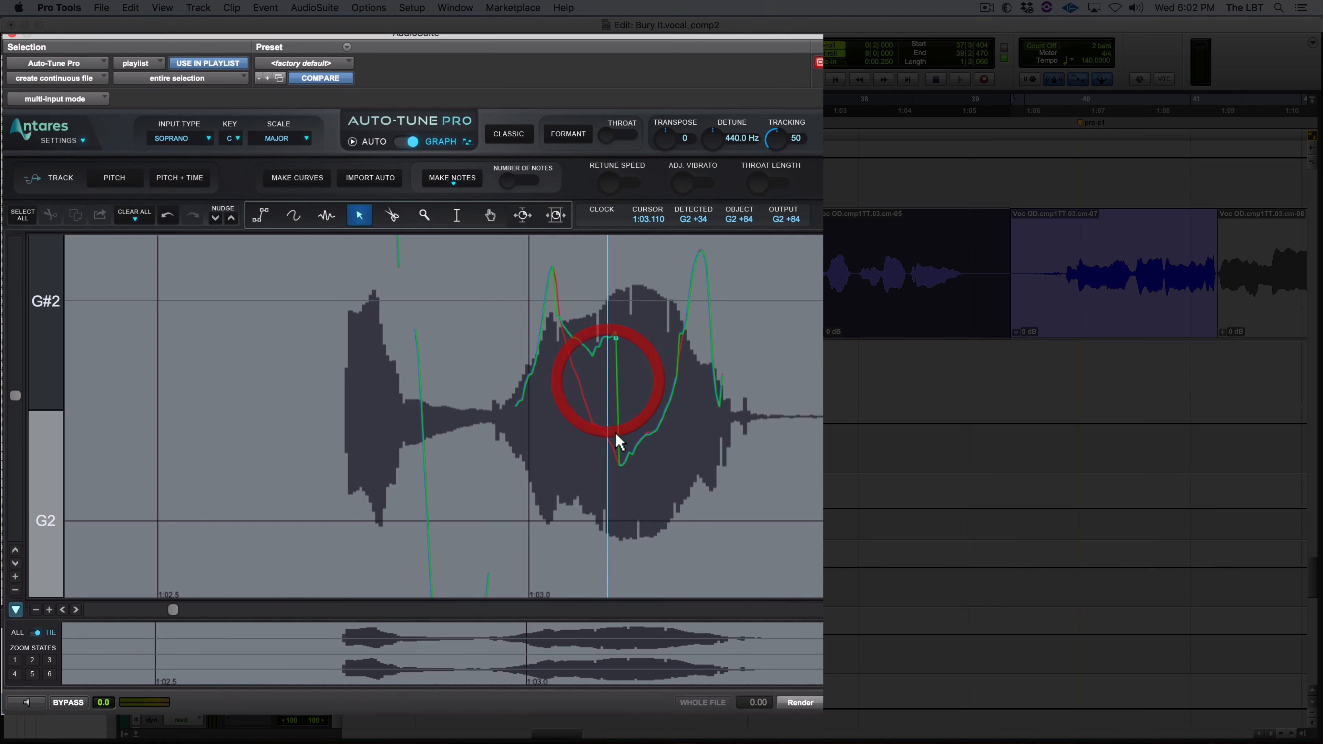
pyautogui.moveTo(619, 462); pyautogui.dragTo(617, 449)
pyautogui.click(629, 464)
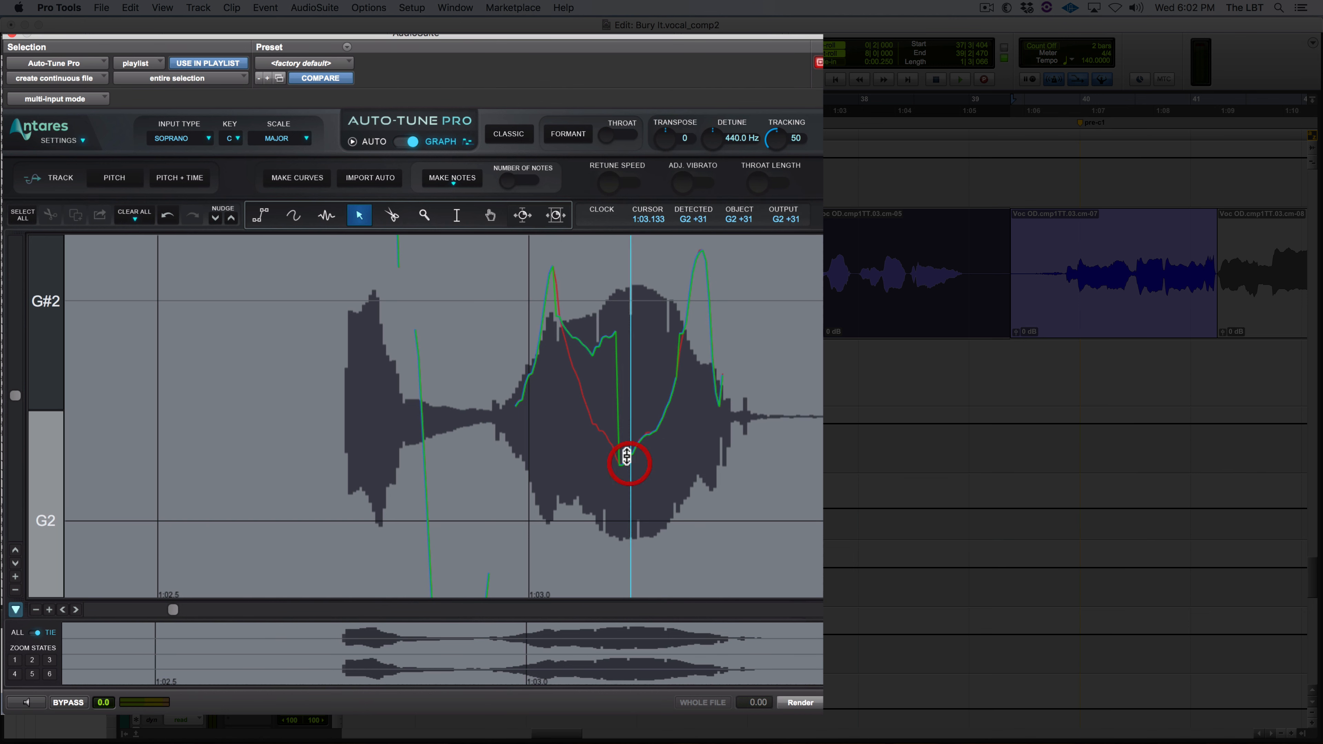
pyautogui.click(620, 462)
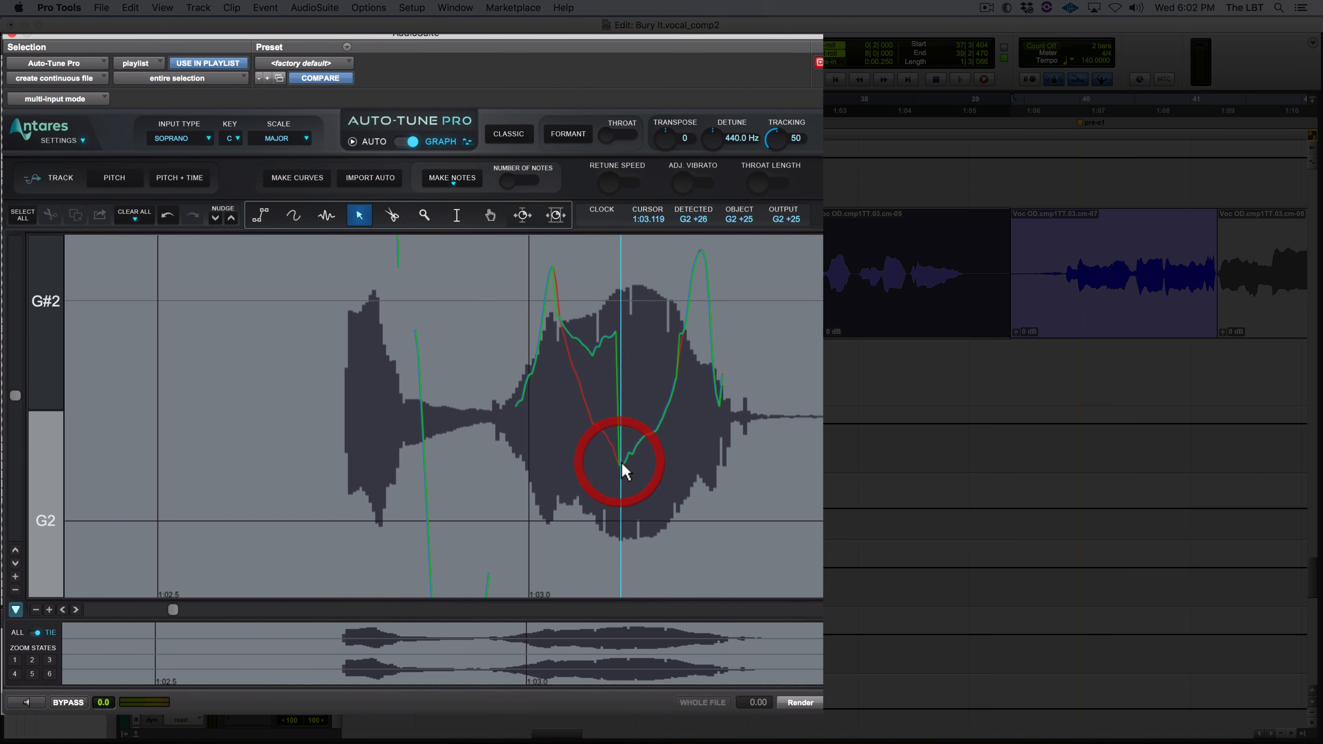
pyautogui.click(621, 464)
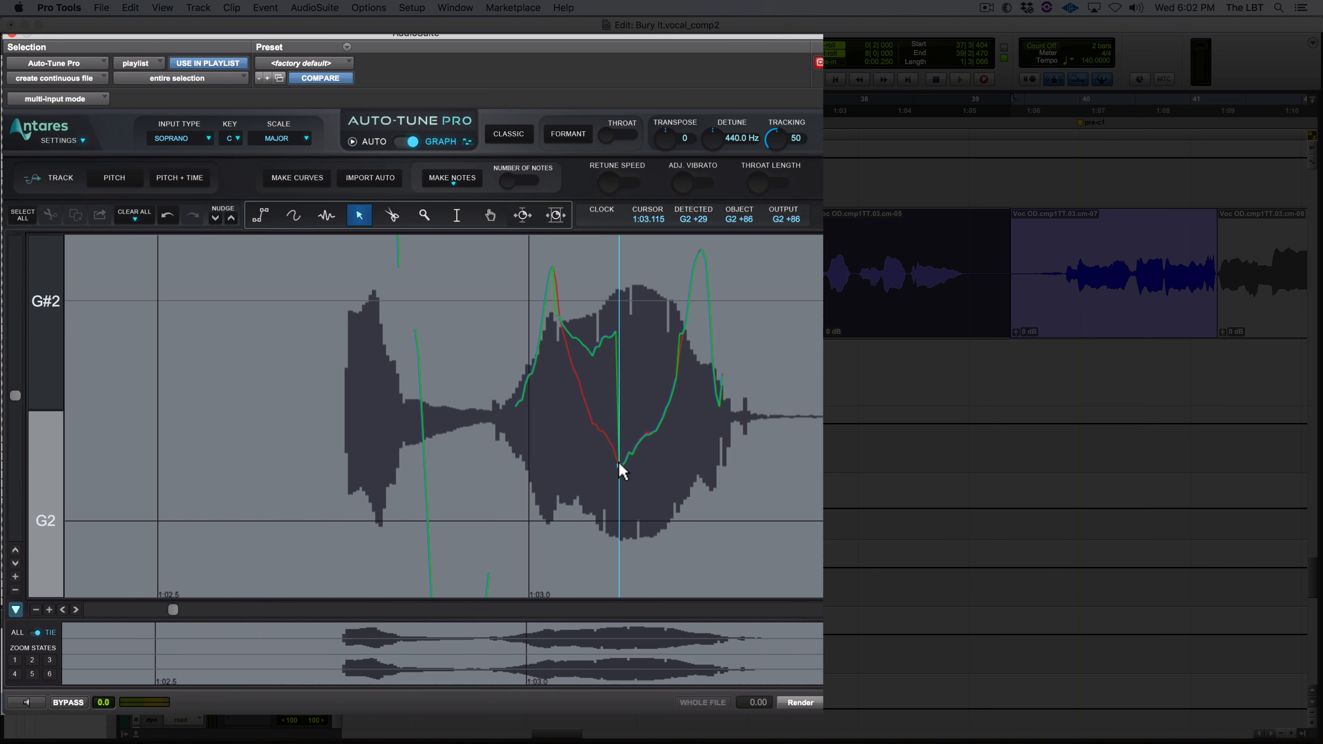
pyautogui.click(616, 448)
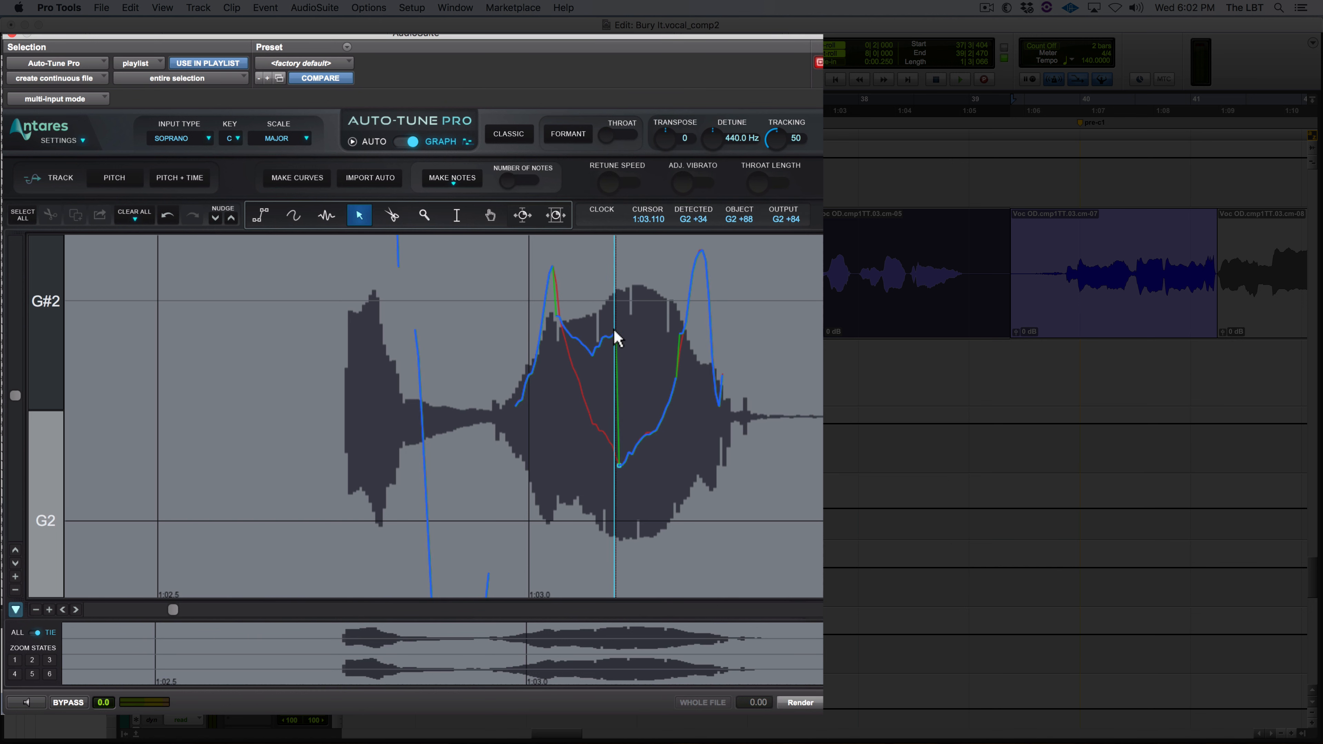
# Step: Undo the curve moves, the cuts and the correction curves made from the detected pitch
pyautogui.press('super+z')
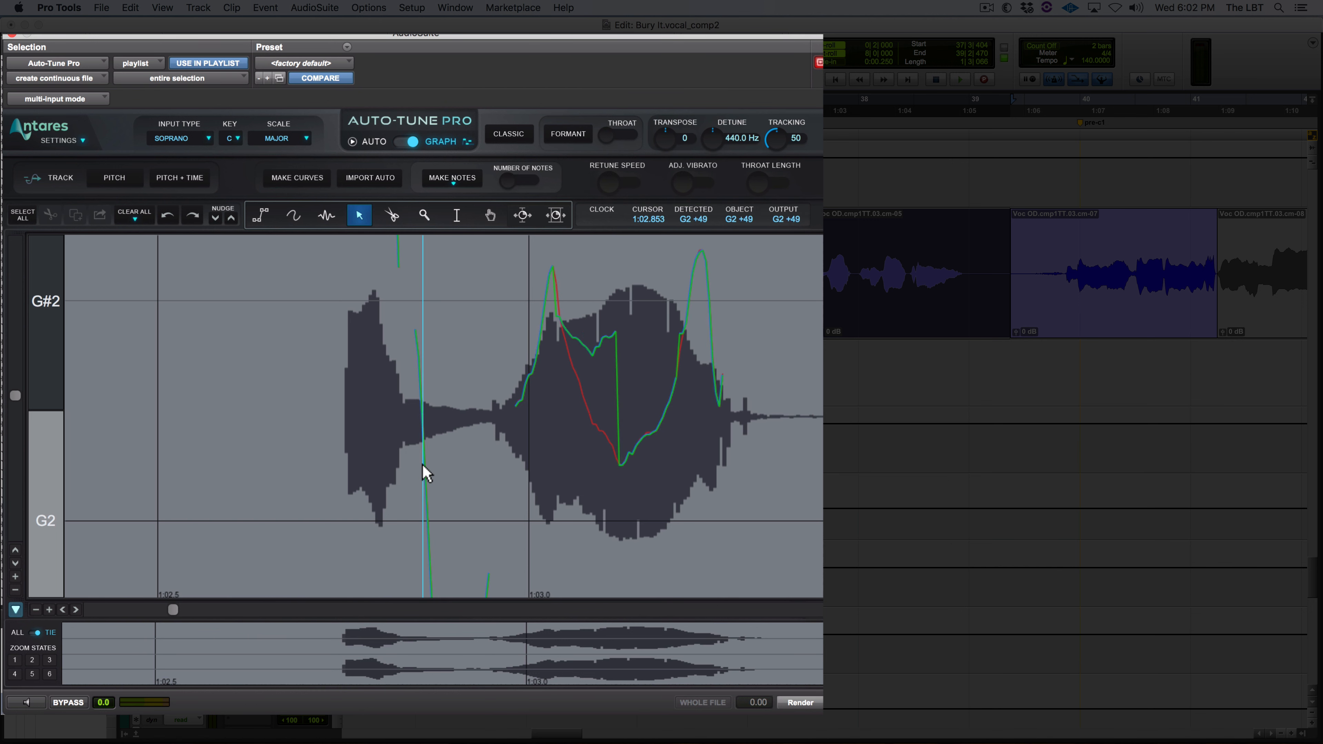
pyautogui.click(584, 395)
pyautogui.press('super+z')
pyautogui.press('super+z')
pyautogui.press('super+z')
pyautogui.press('super+z')
pyautogui.press('super+z')
pyautogui.press('super+z')
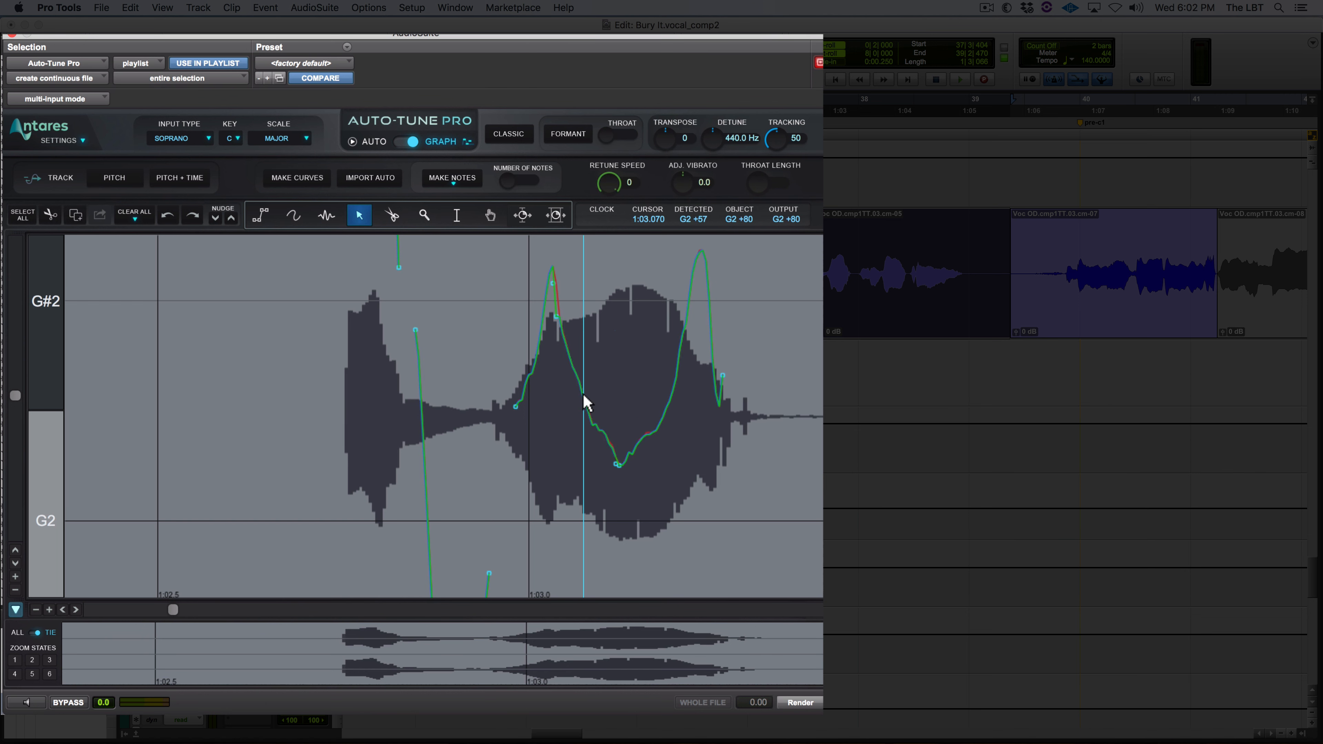
pyautogui.press('super+z')
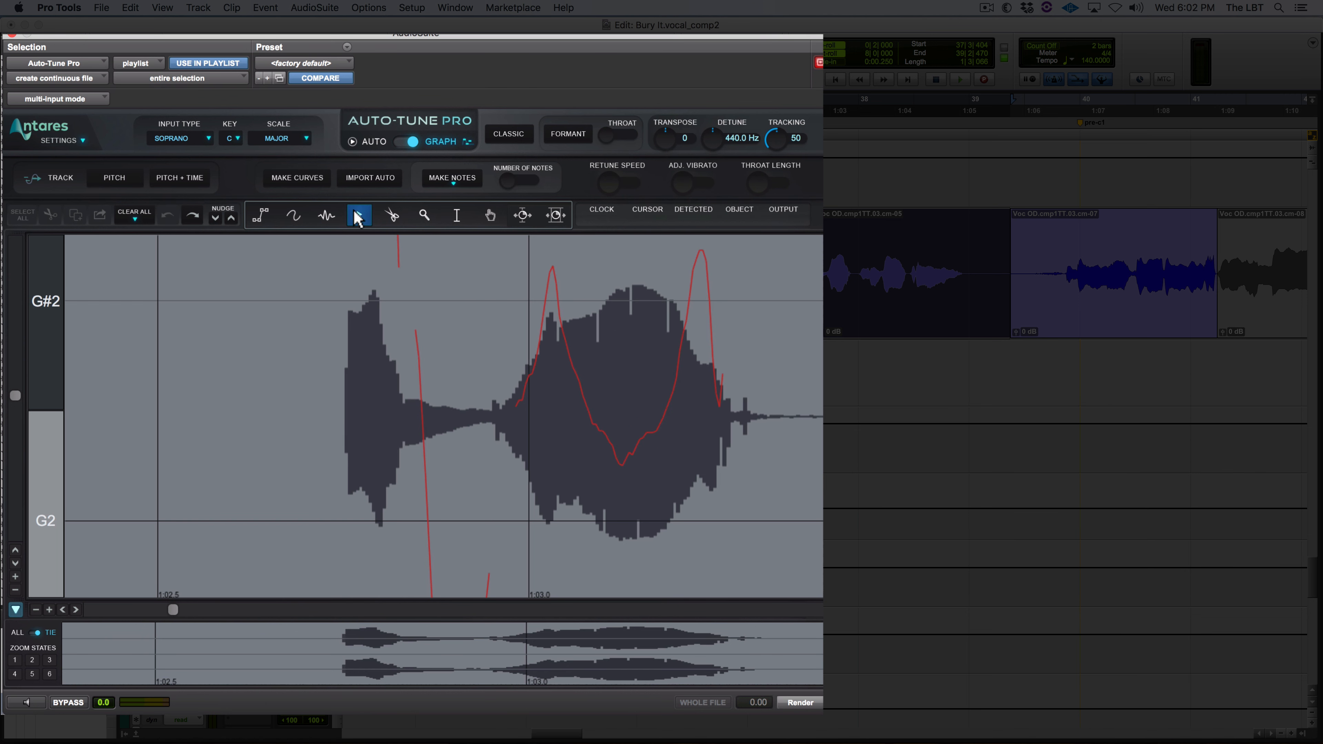
# Step: Draw a G#2 note object across the dip from about 1:03.05 to 1:03.20 with retune speed 5, and render the clip to audition it
pyautogui.click(325, 214)
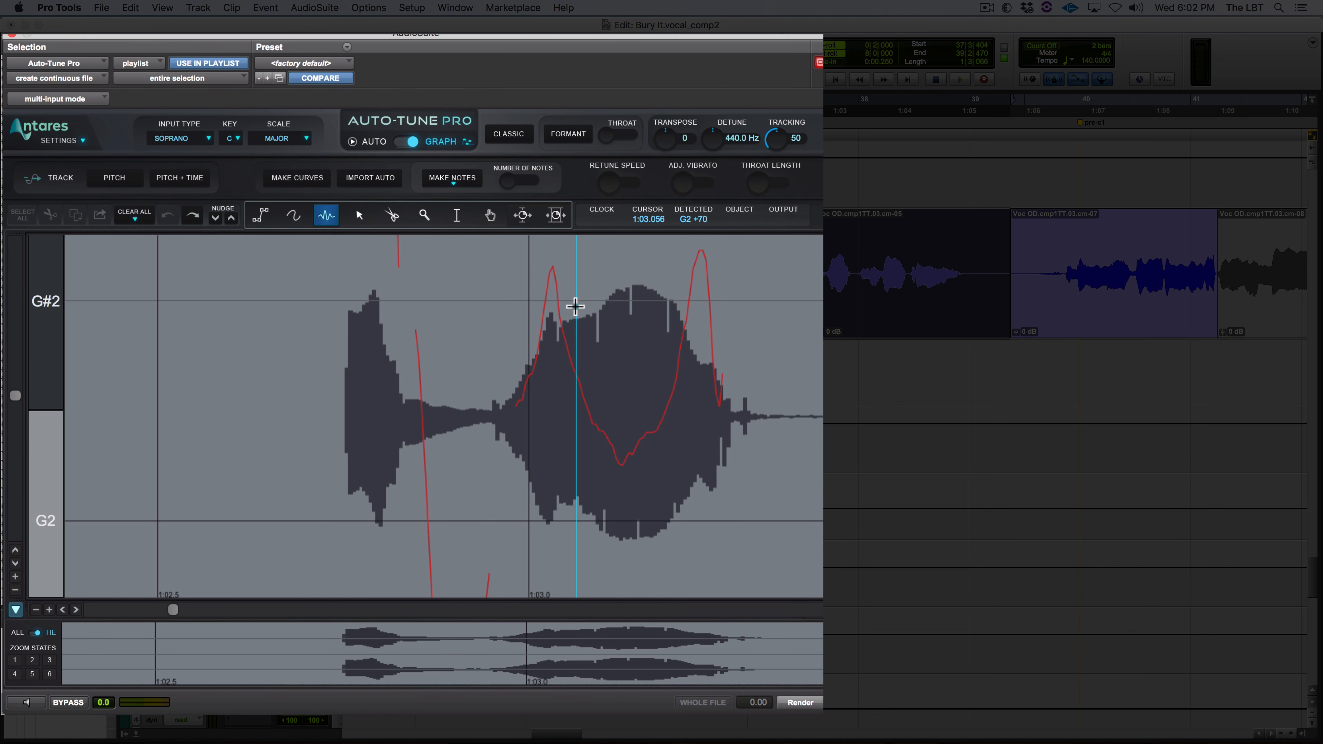
pyautogui.moveTo(573, 307); pyautogui.dragTo(685, 317)
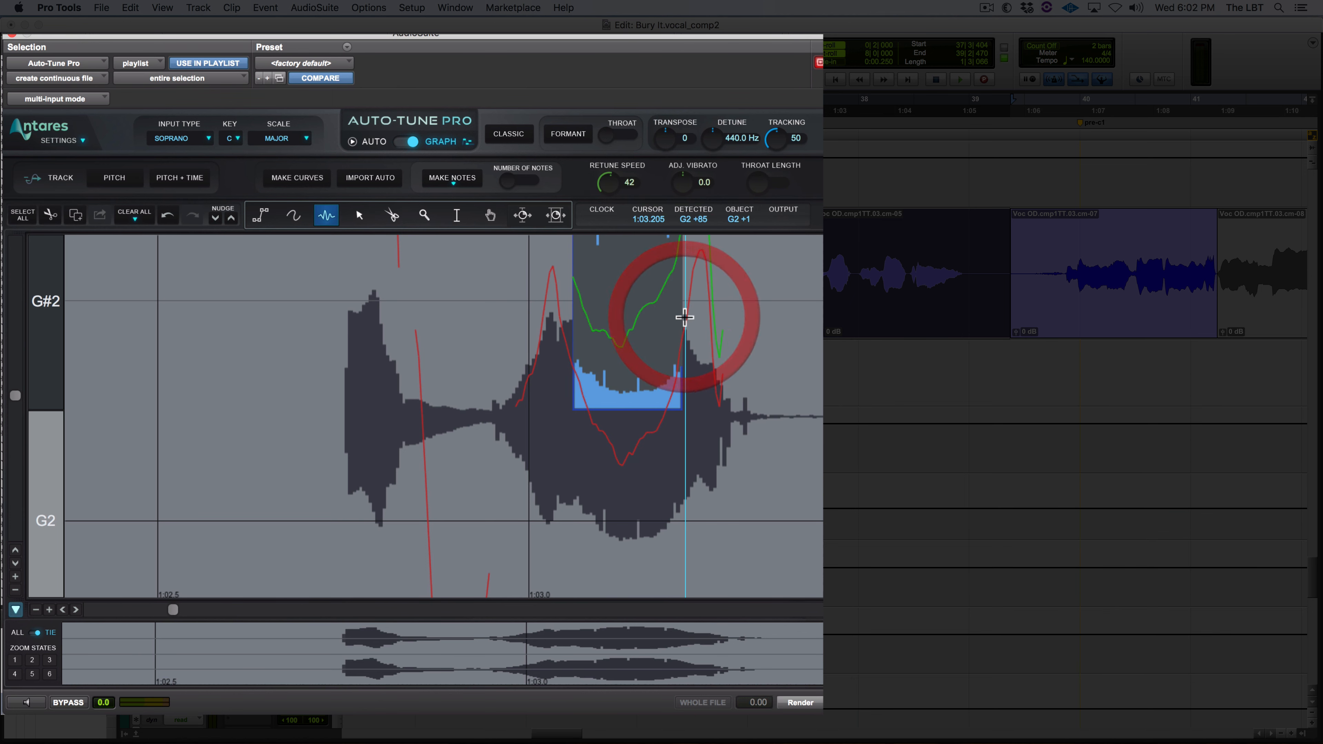
pyautogui.scroll(3, 684, 317)
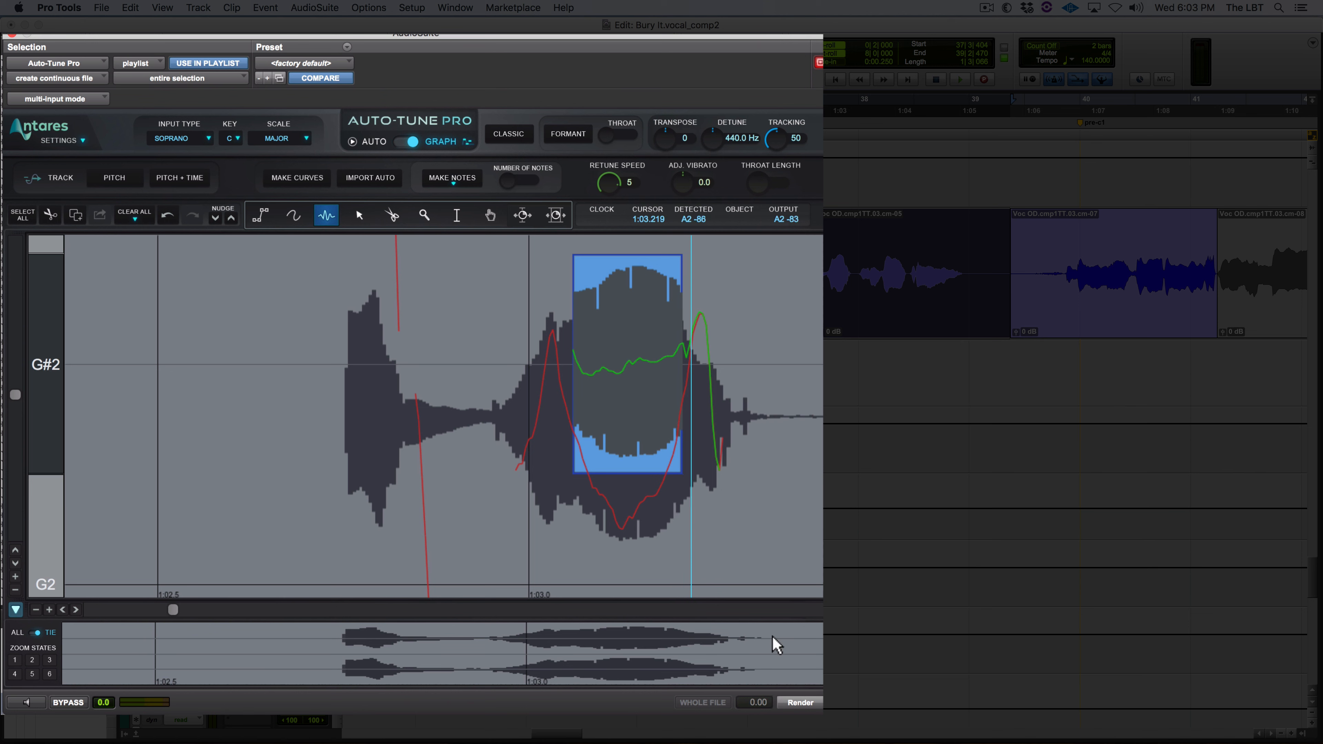
pyautogui.click(805, 703)
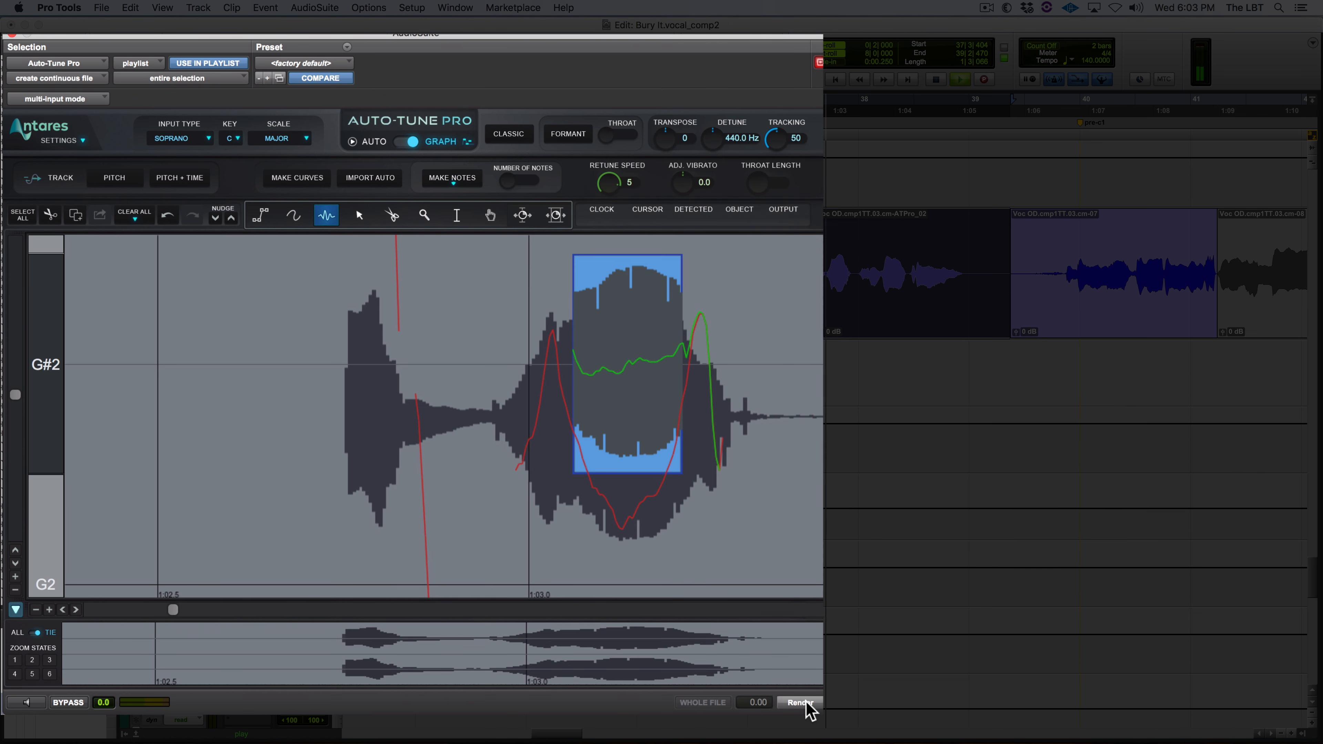
pyautogui.press('space')
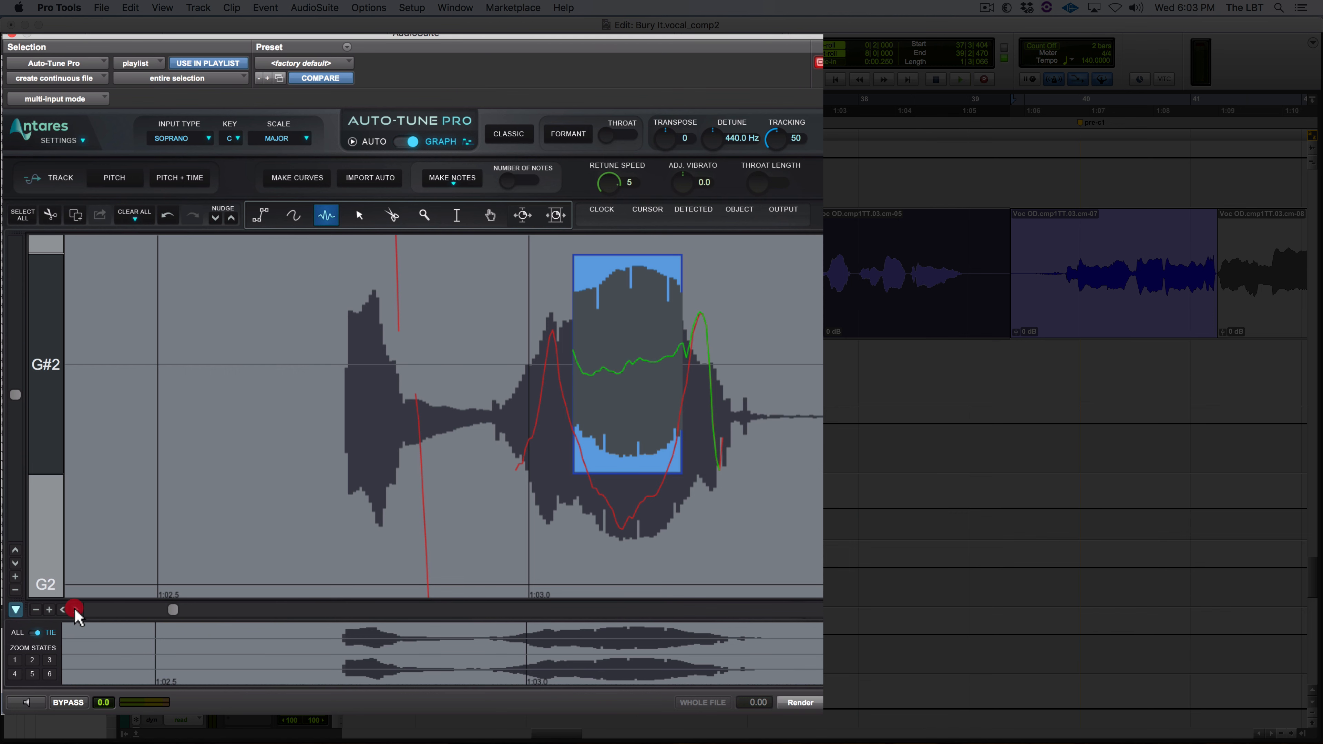
# Step: Draw short flat correction lines at D2 from about 1:03.88 to 1:03.93 and just below E2 from about 1:04.07 to 1:04.10
pyautogui.moveTo(75, 609); pyautogui.dragTo(75, 610)
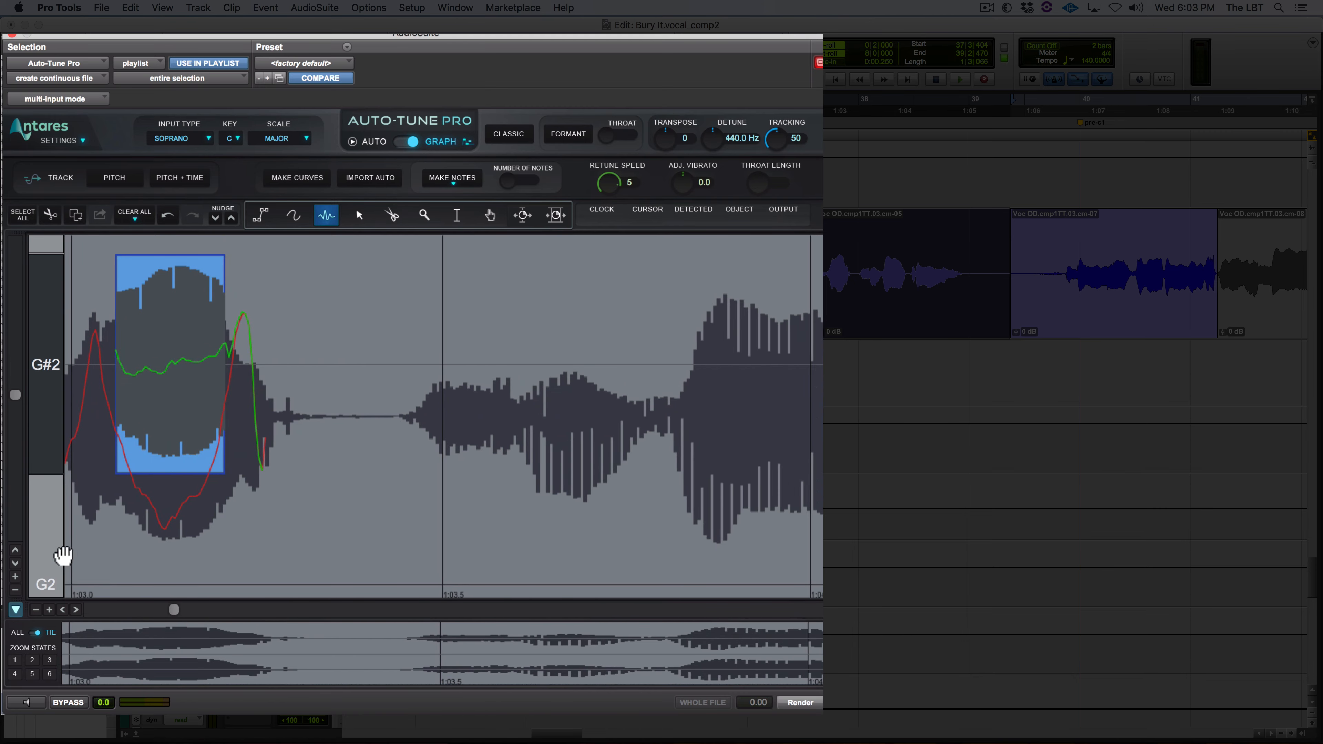
pyautogui.click(15, 589)
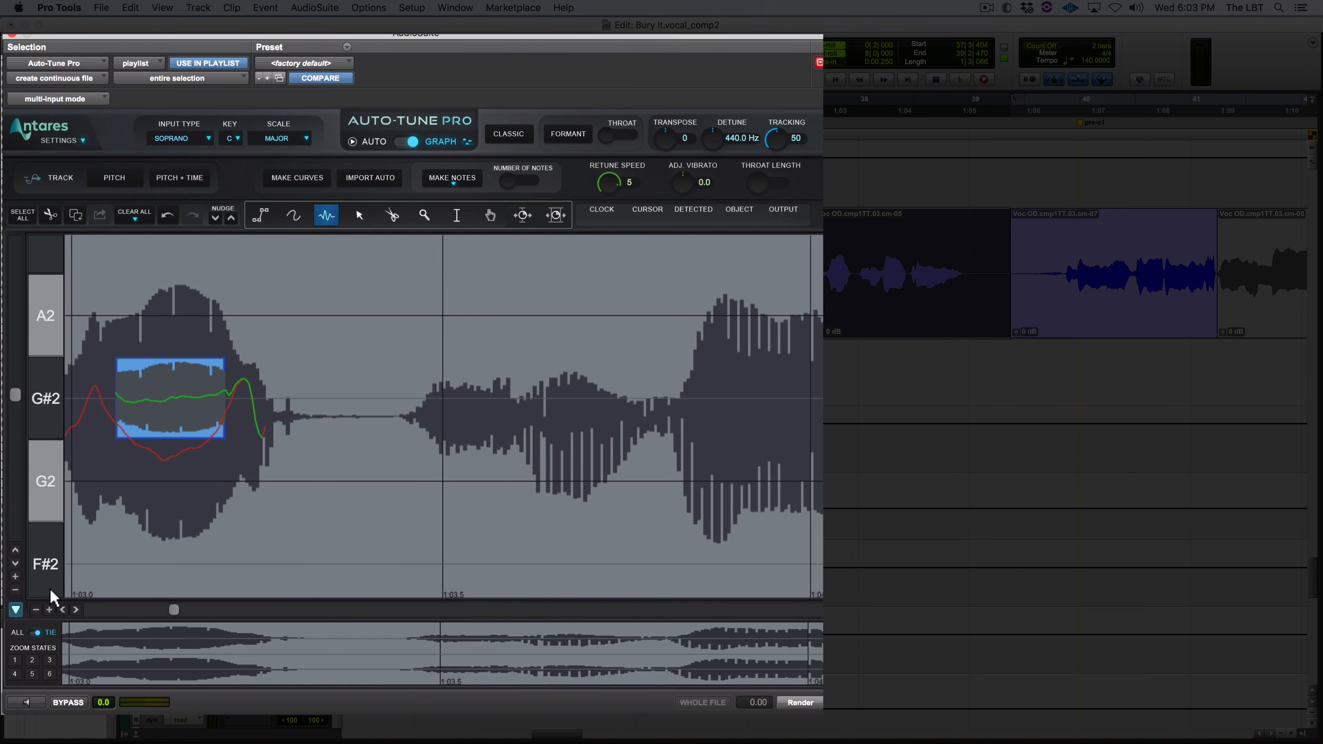
pyautogui.click(37, 610)
pyautogui.scroll(-4, 162, 551)
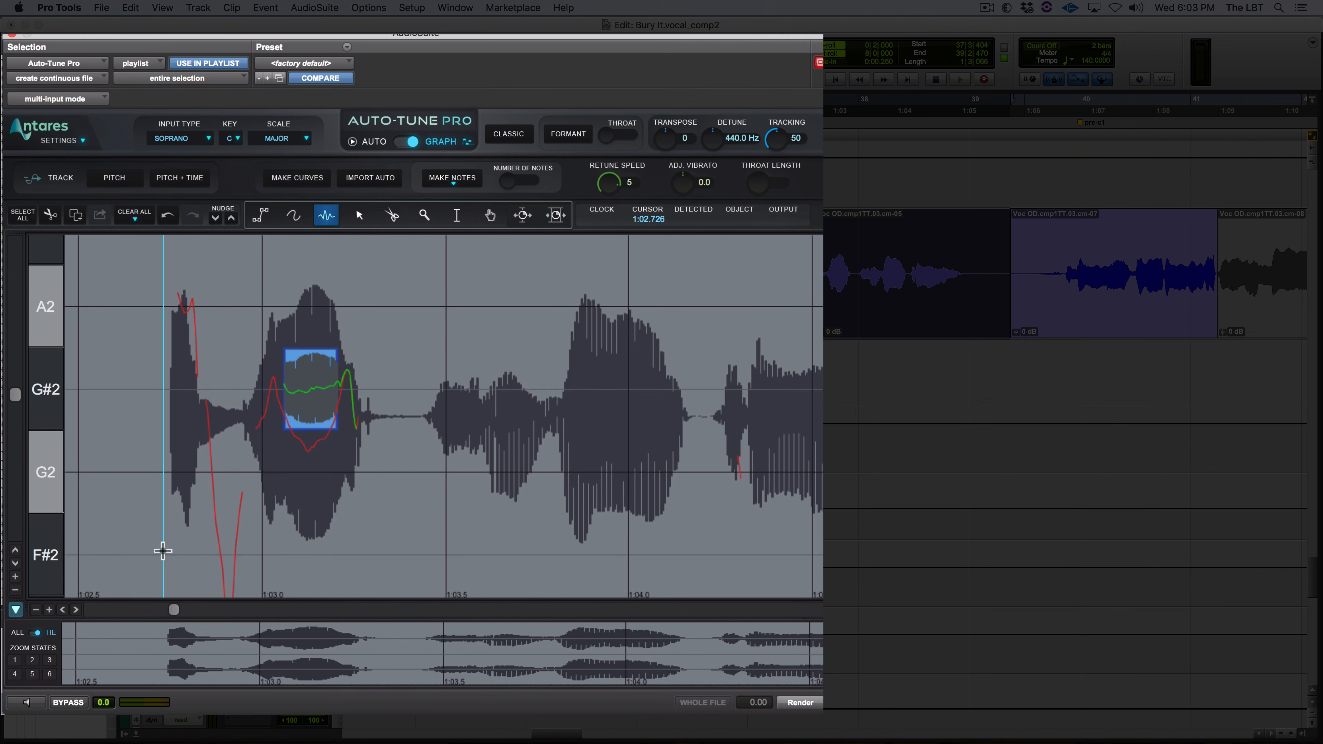
pyautogui.scroll(-6, 162, 550)
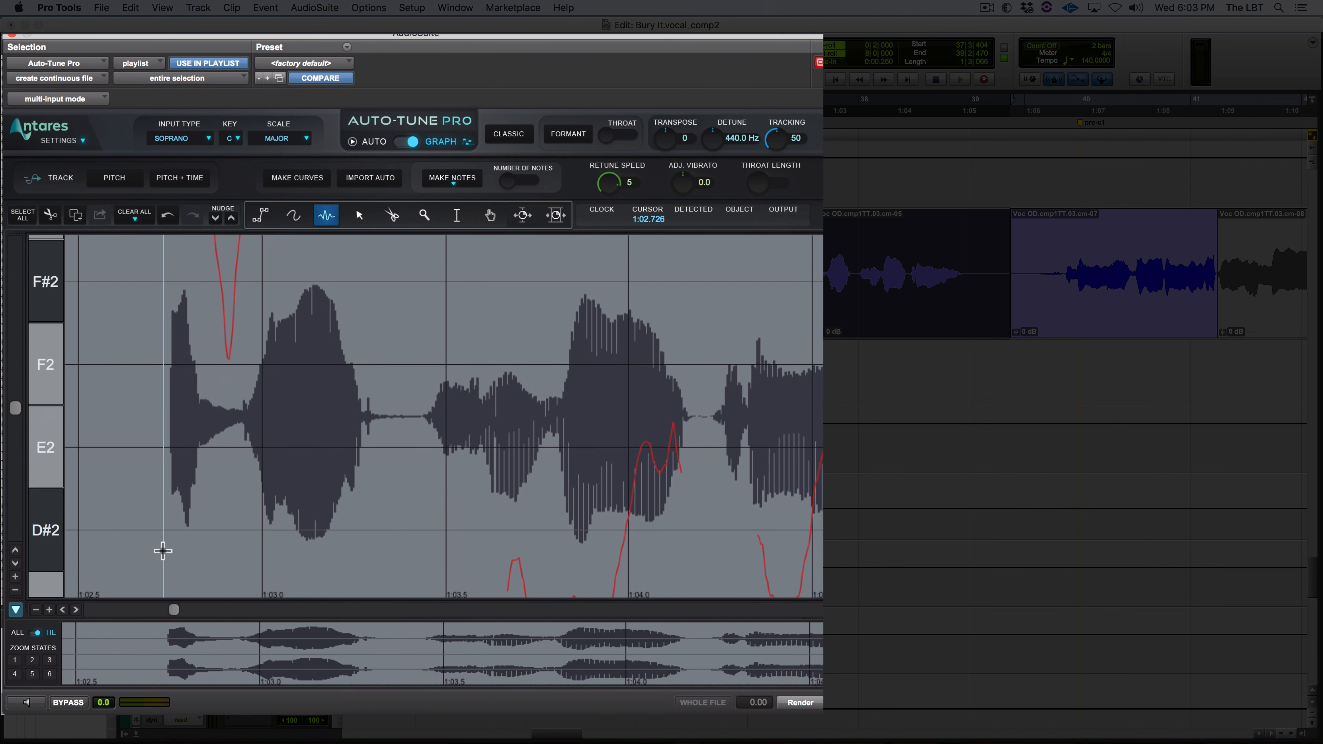
pyautogui.scroll(1, 162, 550)
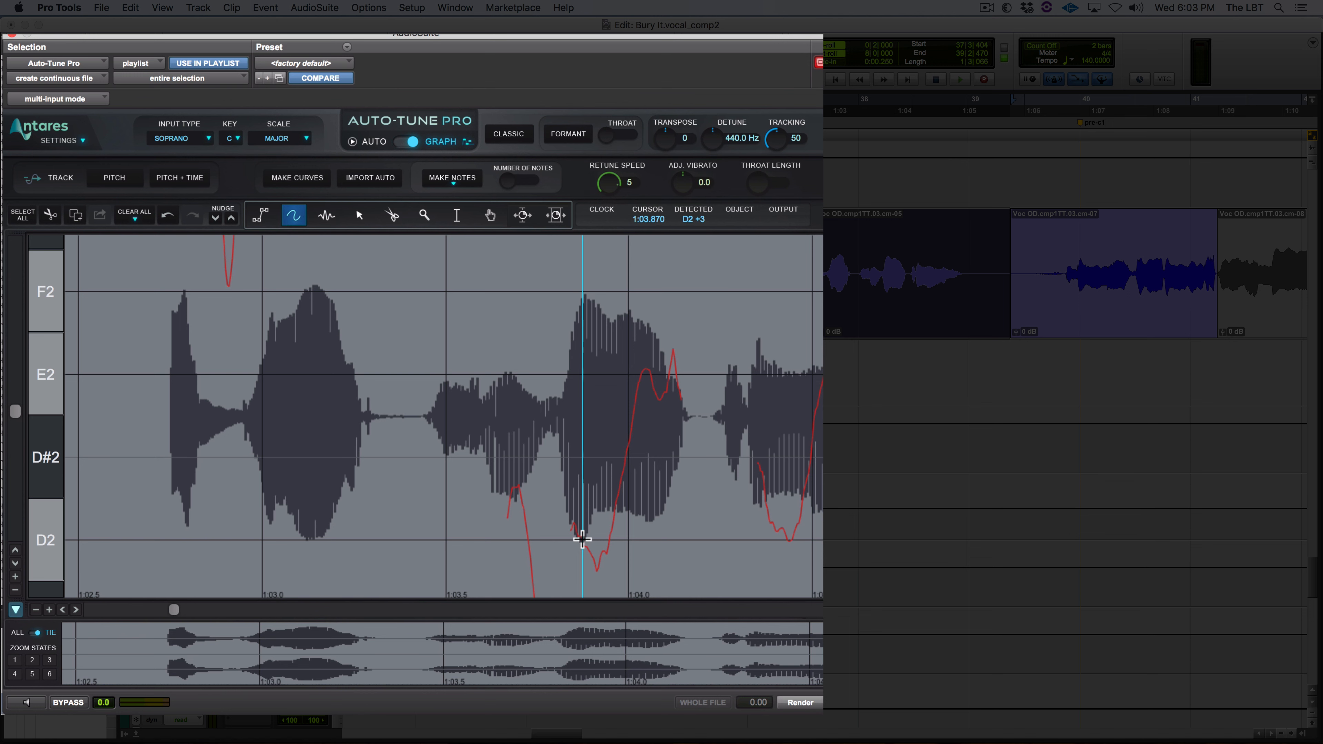
pyautogui.moveTo(585, 540); pyautogui.dragTo(604, 541)
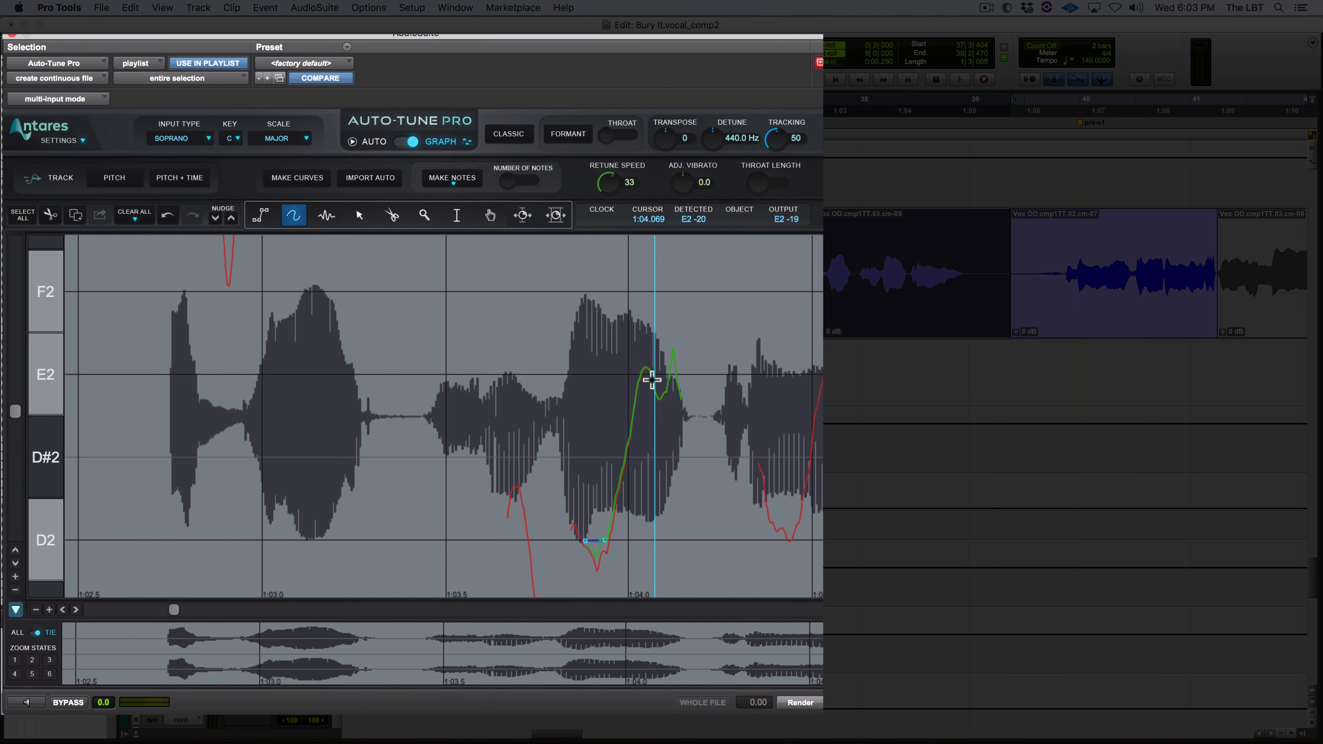
pyautogui.moveTo(664, 377); pyautogui.dragTo(666, 377)
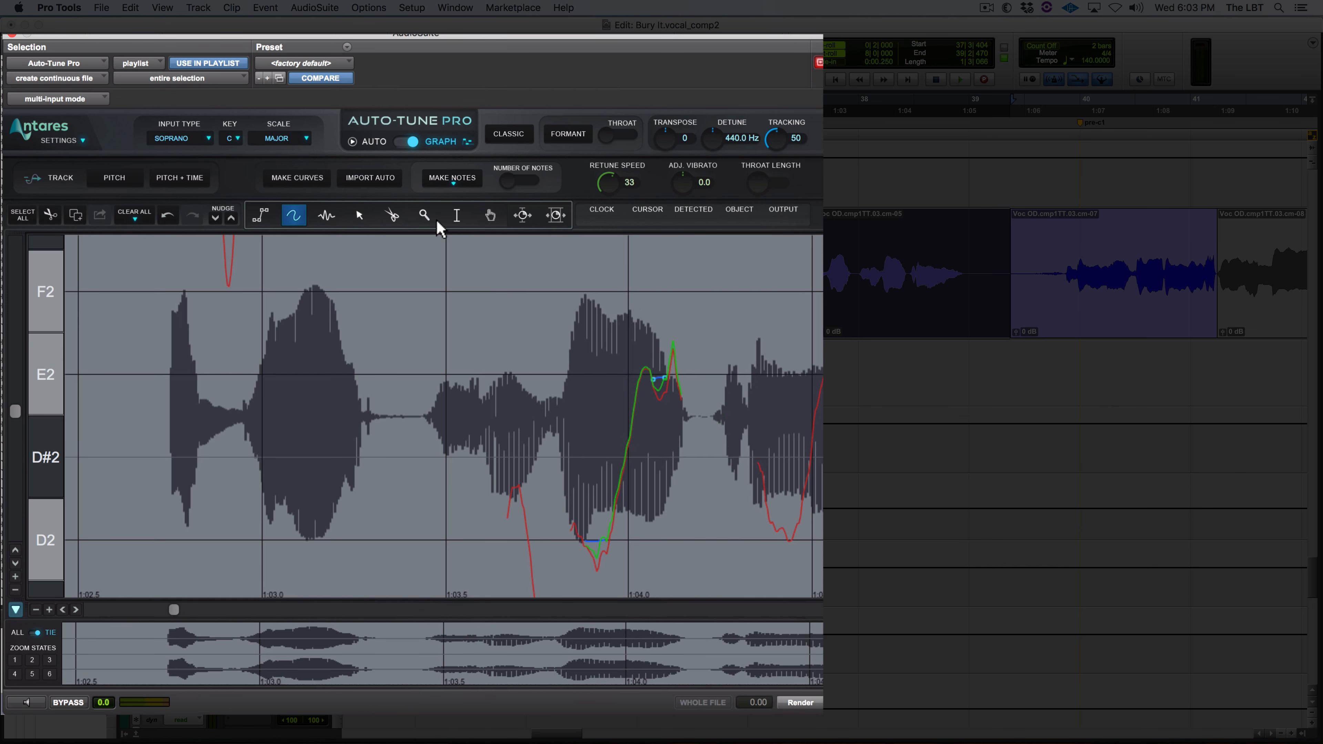
# Step: Make a correction curve for the segment from about 1:03.62 to 1:03.78 and raise its peak to about D#2
pyautogui.click(456, 217)
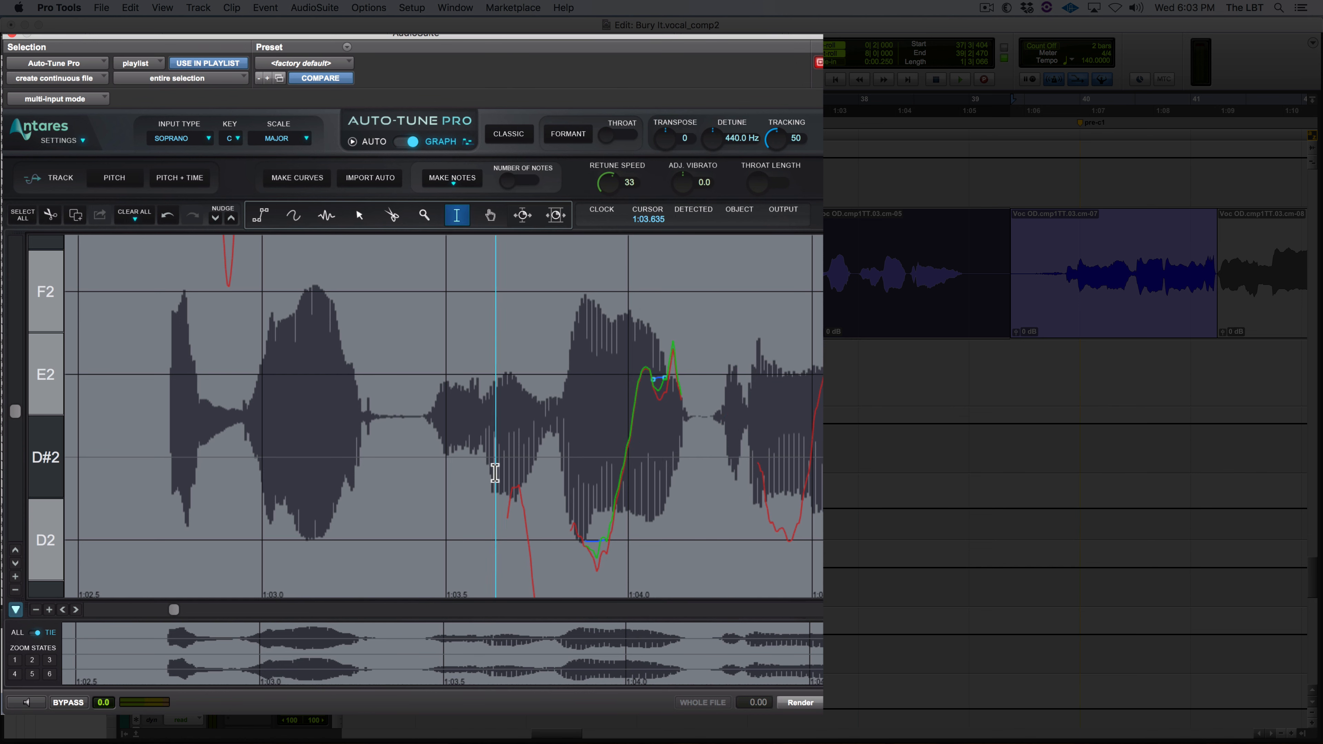
pyautogui.moveTo(491, 475); pyautogui.dragTo(546, 449)
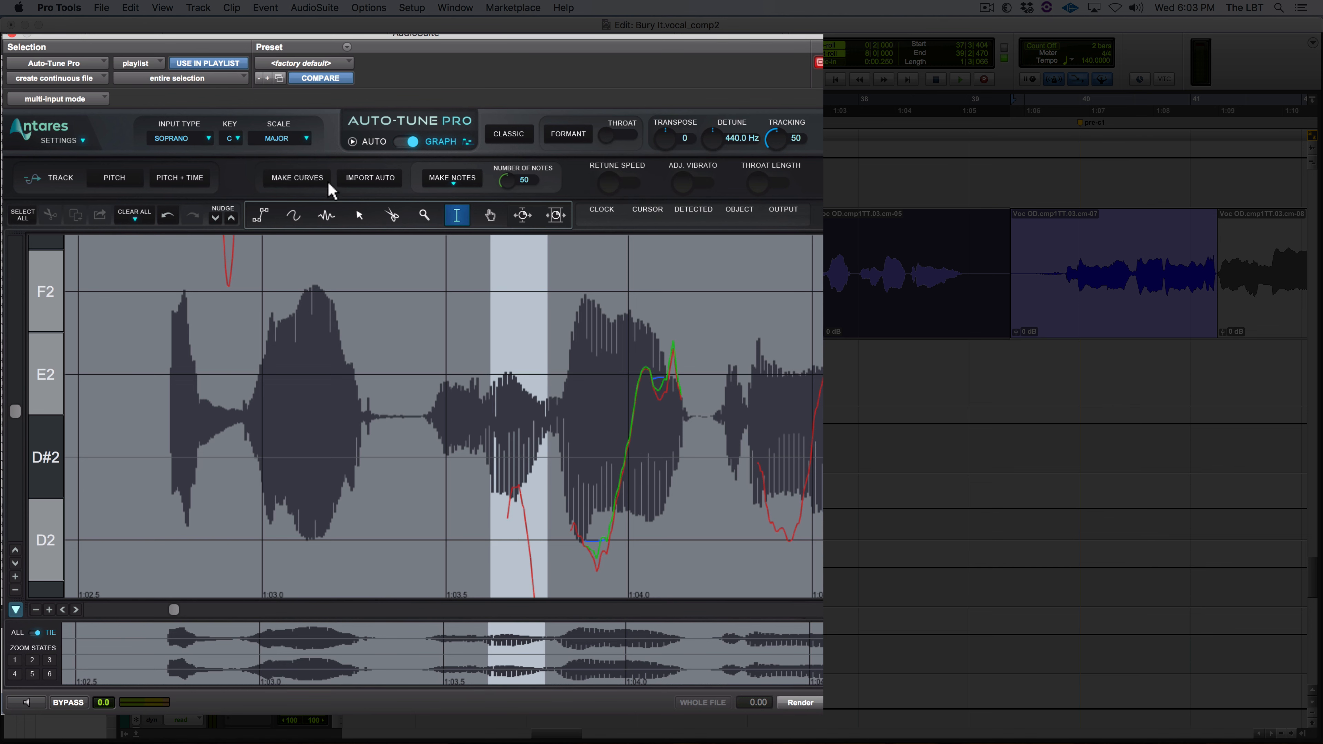
pyautogui.click(315, 180)
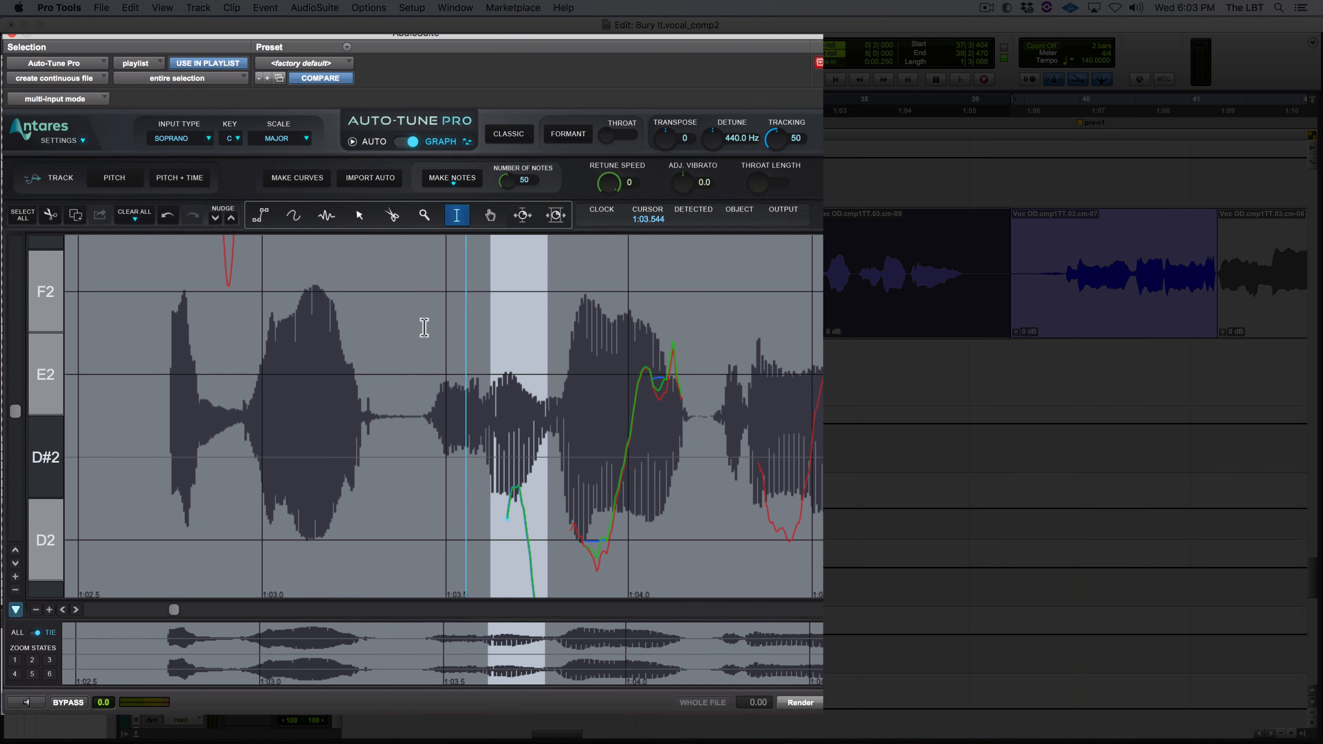
pyautogui.click(359, 214)
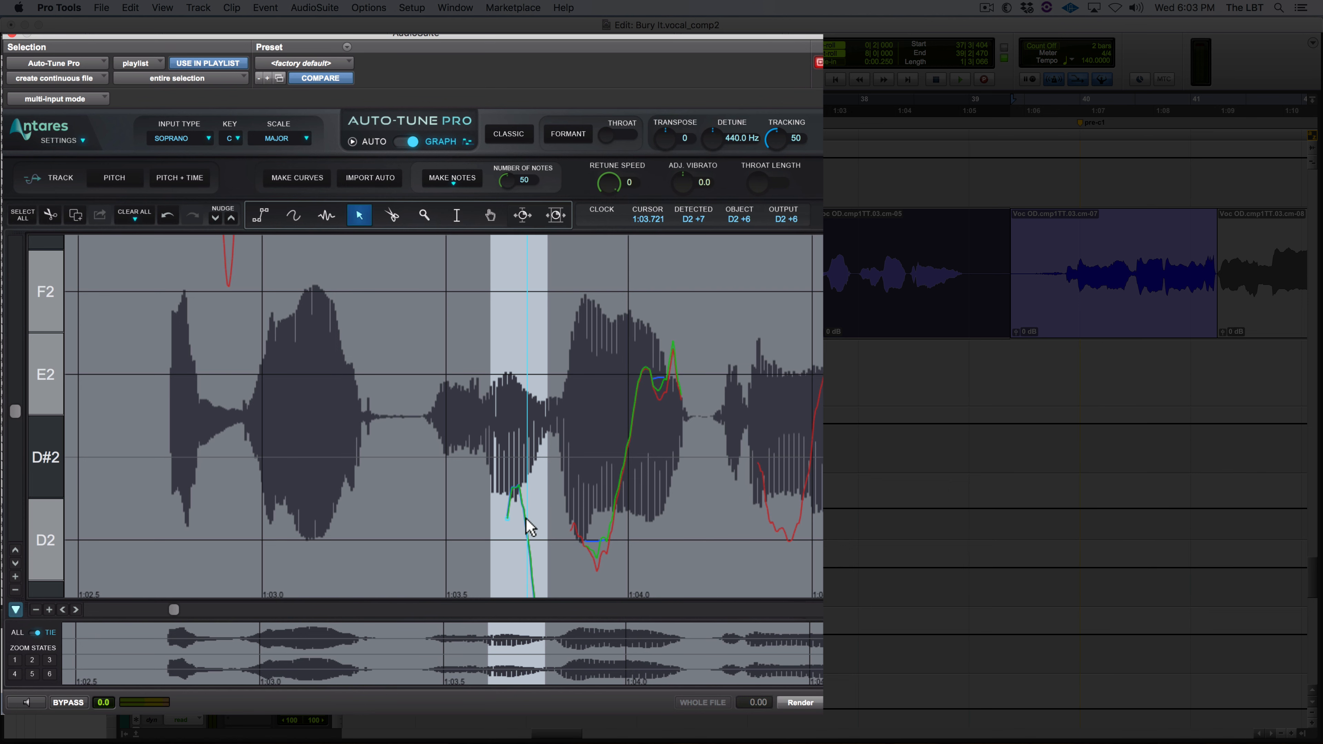
pyautogui.moveTo(522, 502); pyautogui.dragTo(516, 445)
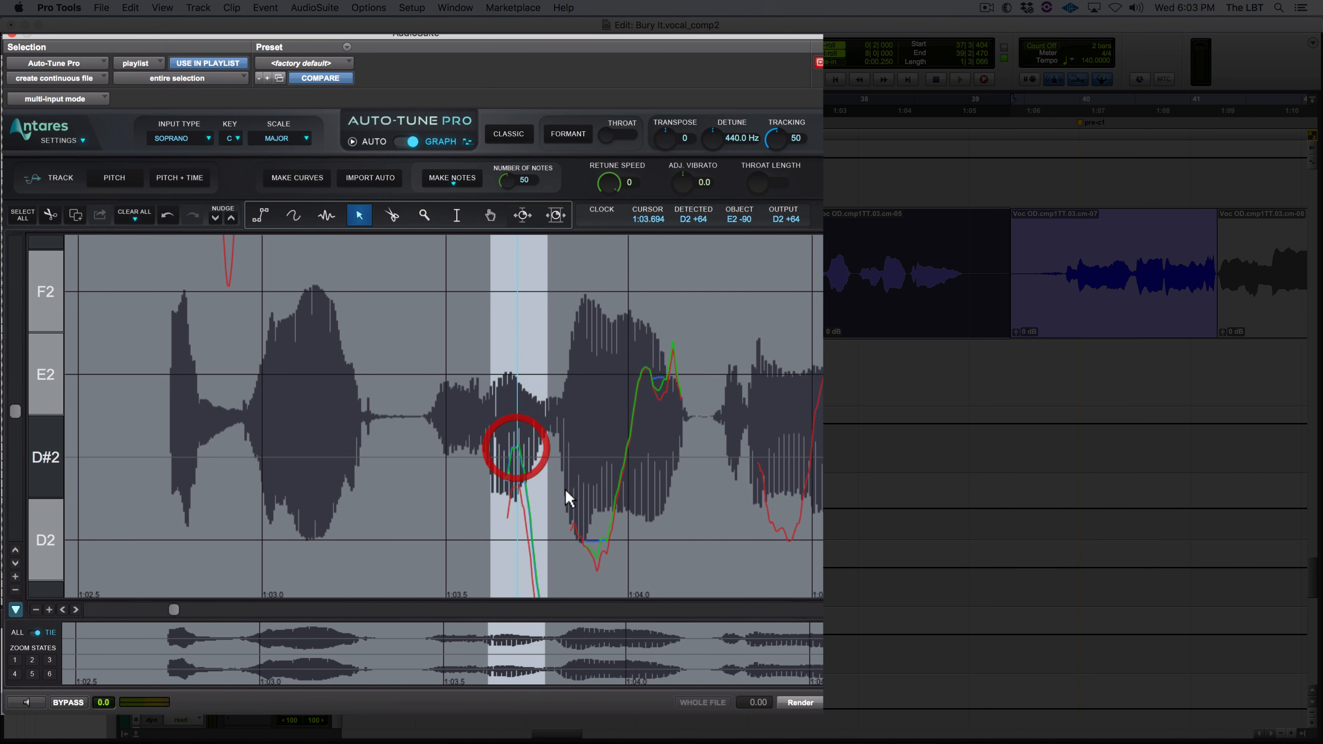
# Step: Render the corrections, audition them, and trim the rendered clip to run from about 37|3|787 to 38|2|726
pyautogui.click(800, 702)
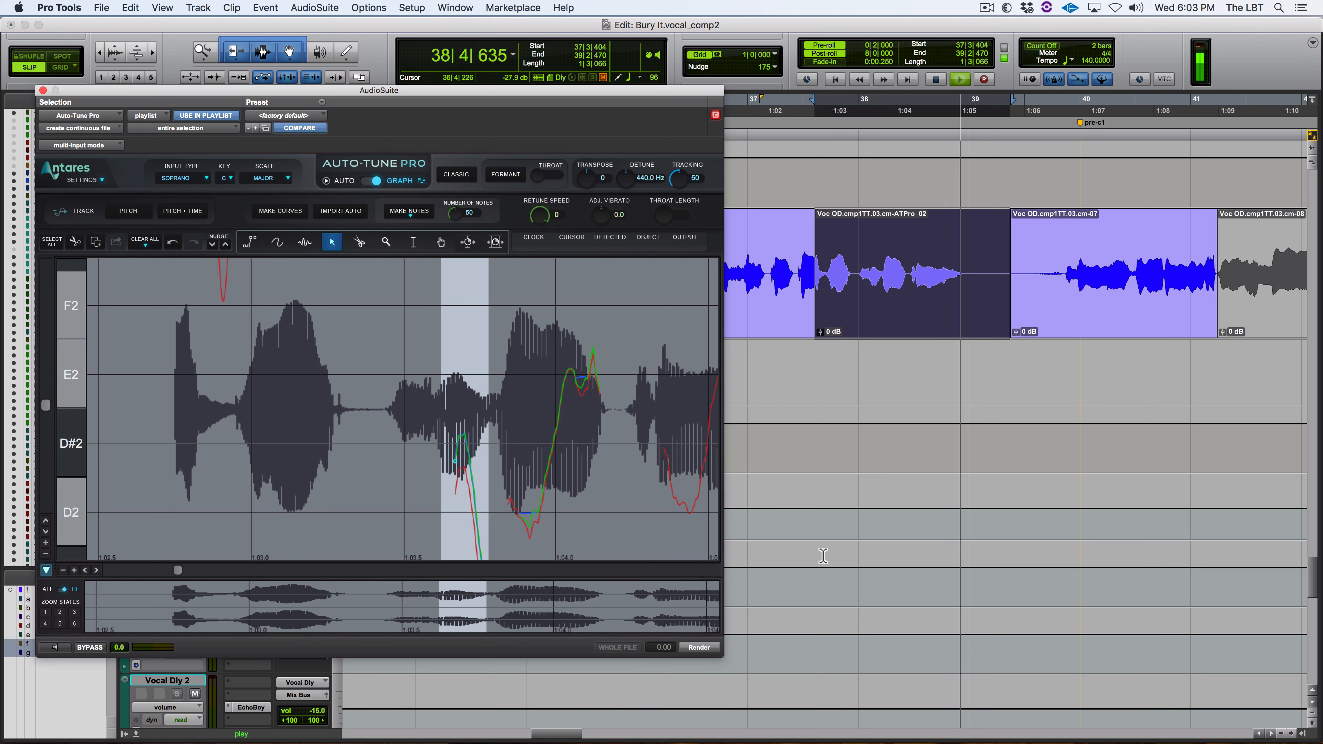
pyautogui.press('space')
pyautogui.click(821, 296)
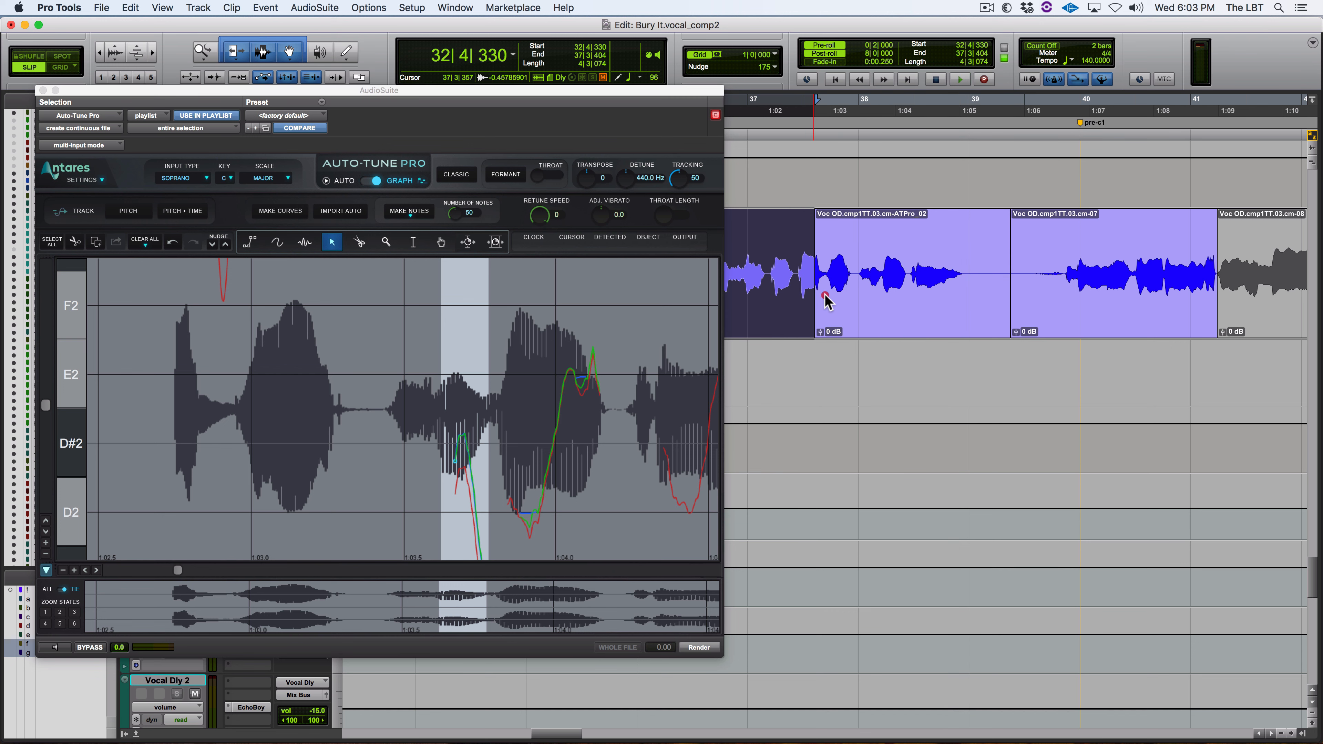
pyautogui.moveTo(813, 295); pyautogui.dragTo(826, 296)
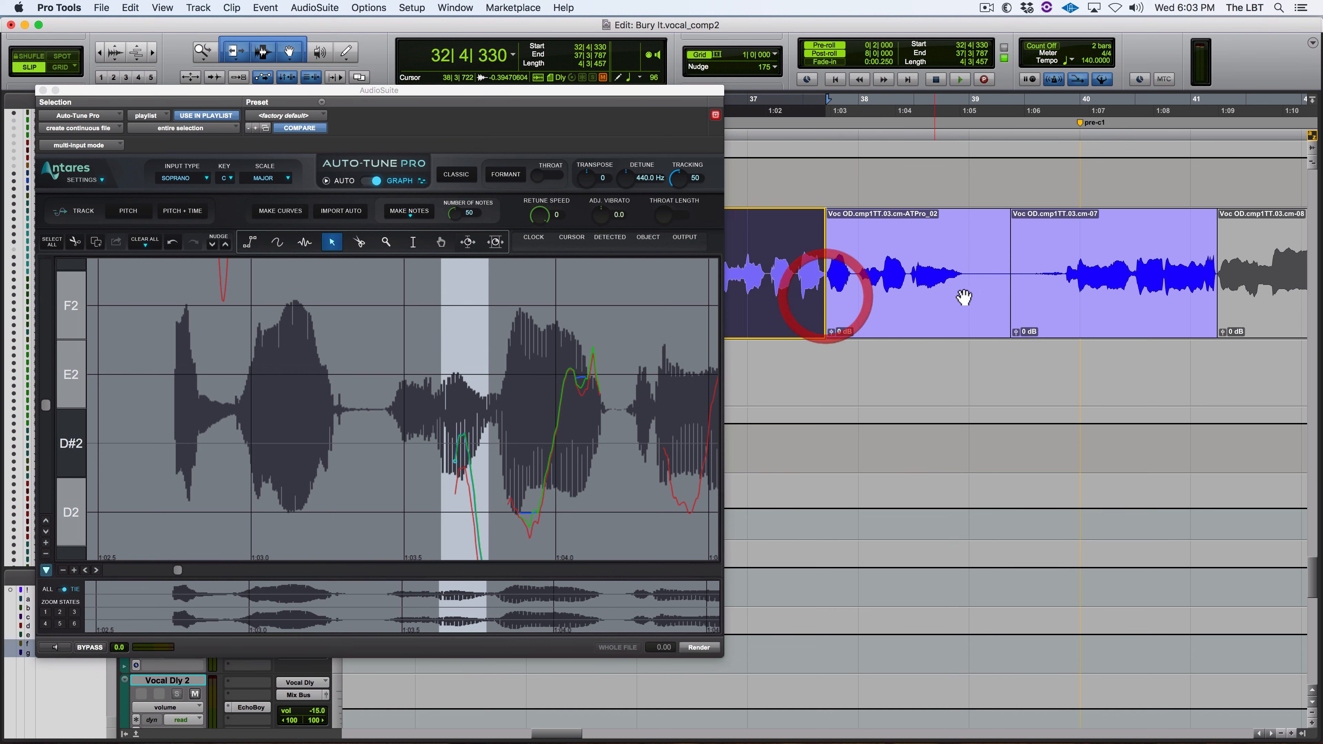
pyautogui.moveTo(1017, 276); pyautogui.dragTo(910, 285)
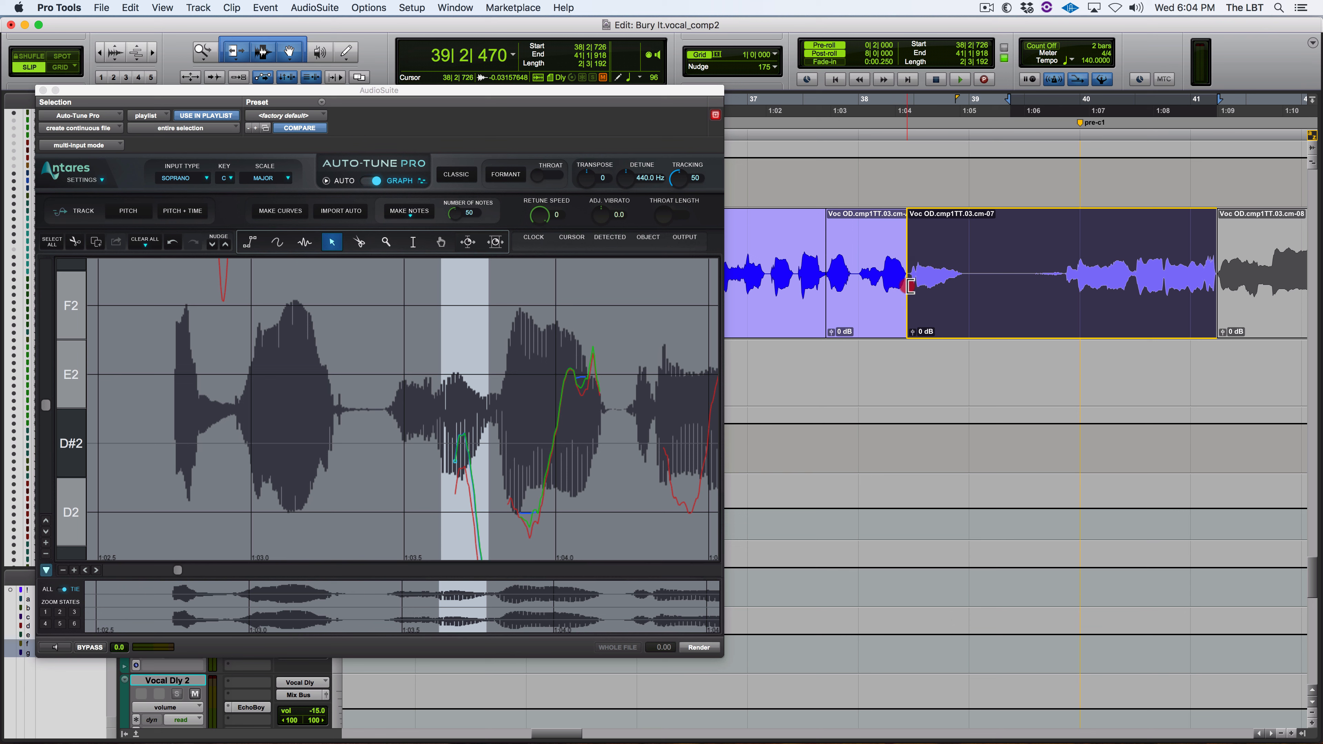
# Step: Play the vocal from about 37|3|237 through the rendered clip to check both transitions
pyautogui.click(810, 249)
pyautogui.press('space')
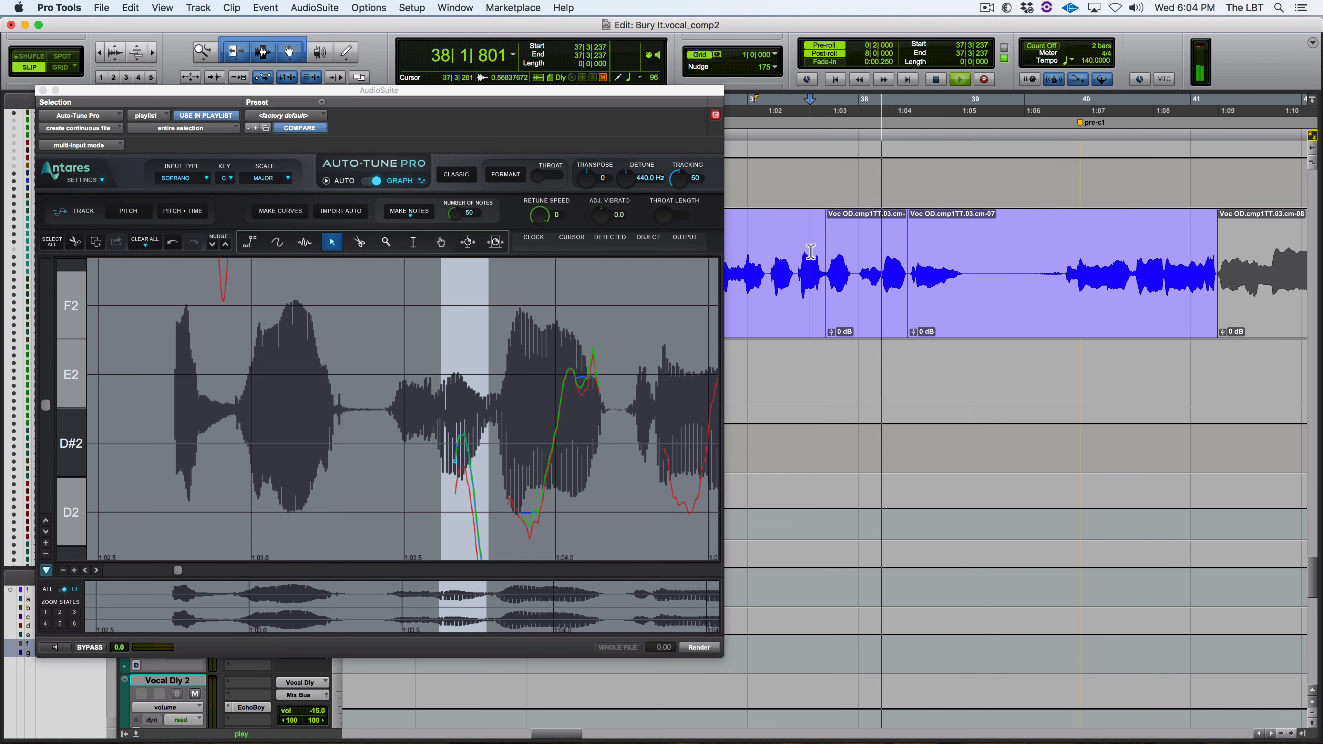
pyautogui.press('space')
# Step: Adjust the rendered clip's start to about 37|3|739 and add a short crossfade with the preceding clip
pyautogui.moveTo(827, 279); pyautogui.dragTo(825, 279)
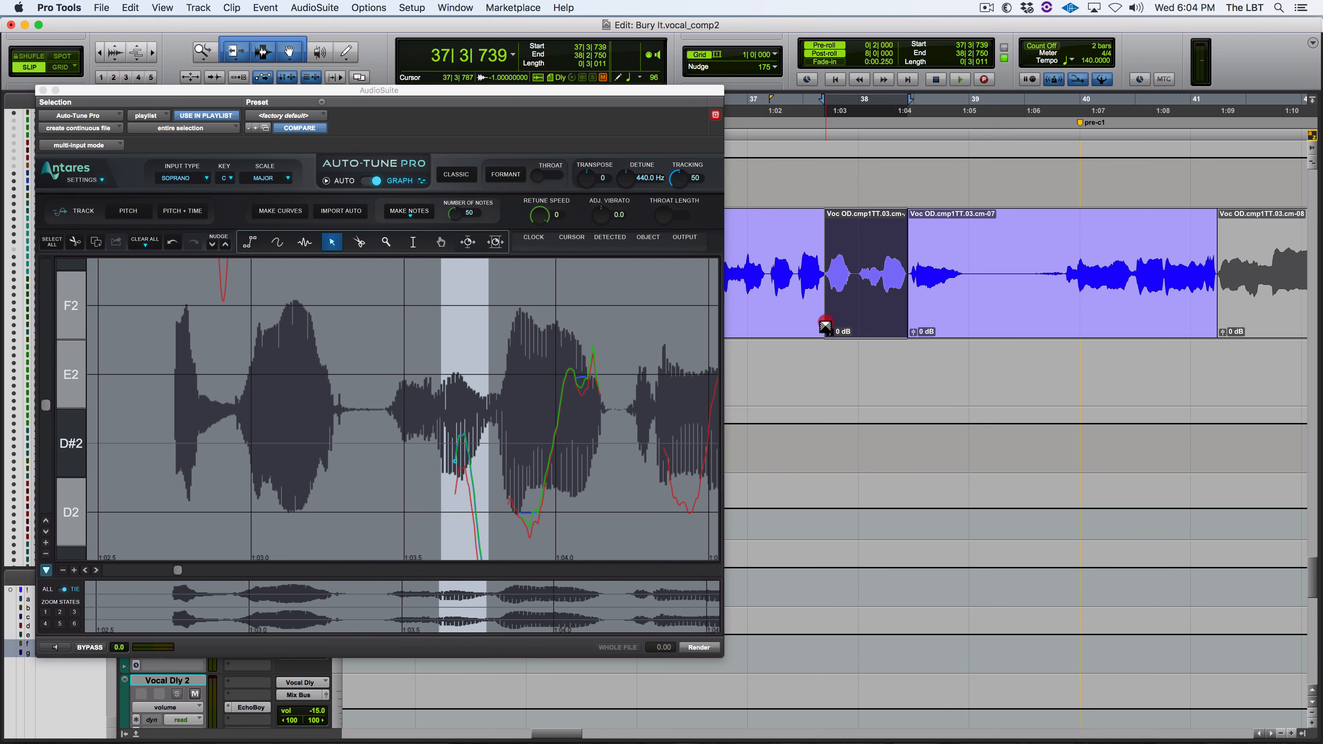
pyautogui.moveTo(825, 325); pyautogui.dragTo(823, 323)
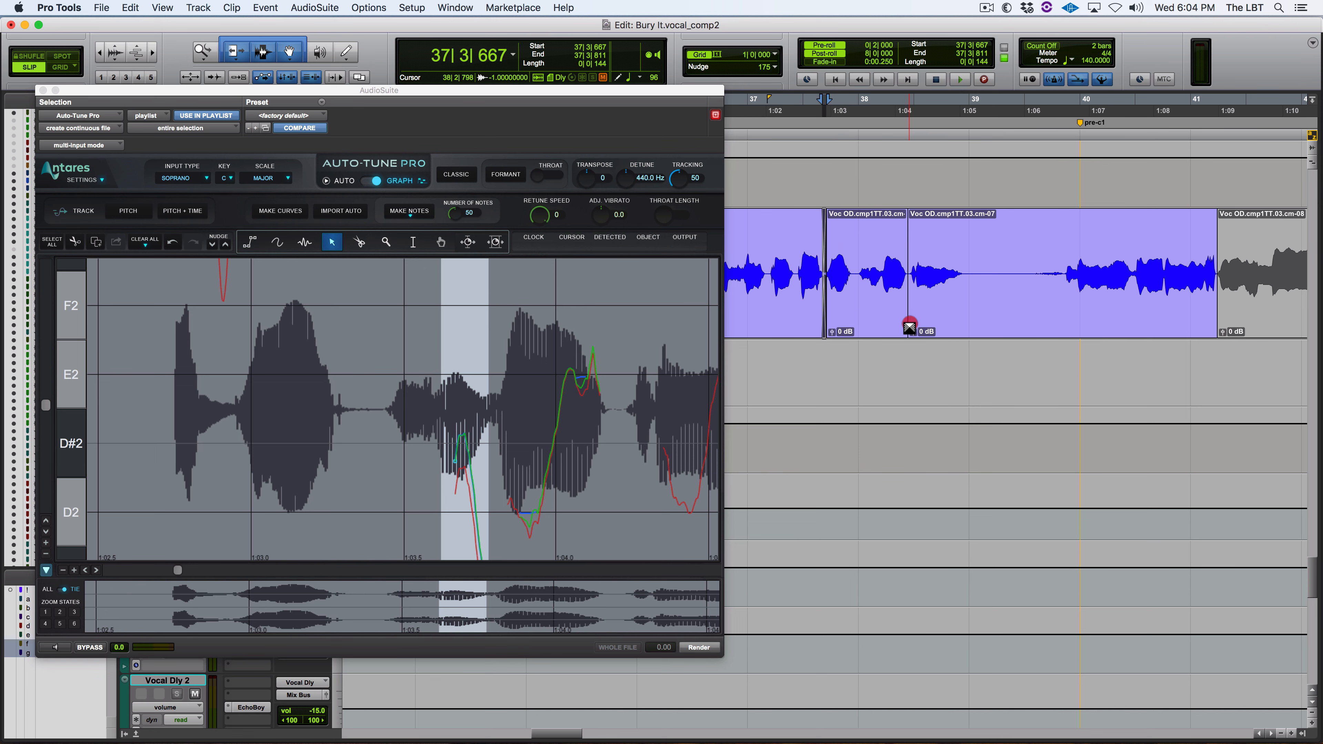
# Step: Crossfade the end of the rendered clip into the following clip, from about 38|2|655 to 38|2|846
pyautogui.moveTo(909, 327); pyautogui.dragTo(909, 327)
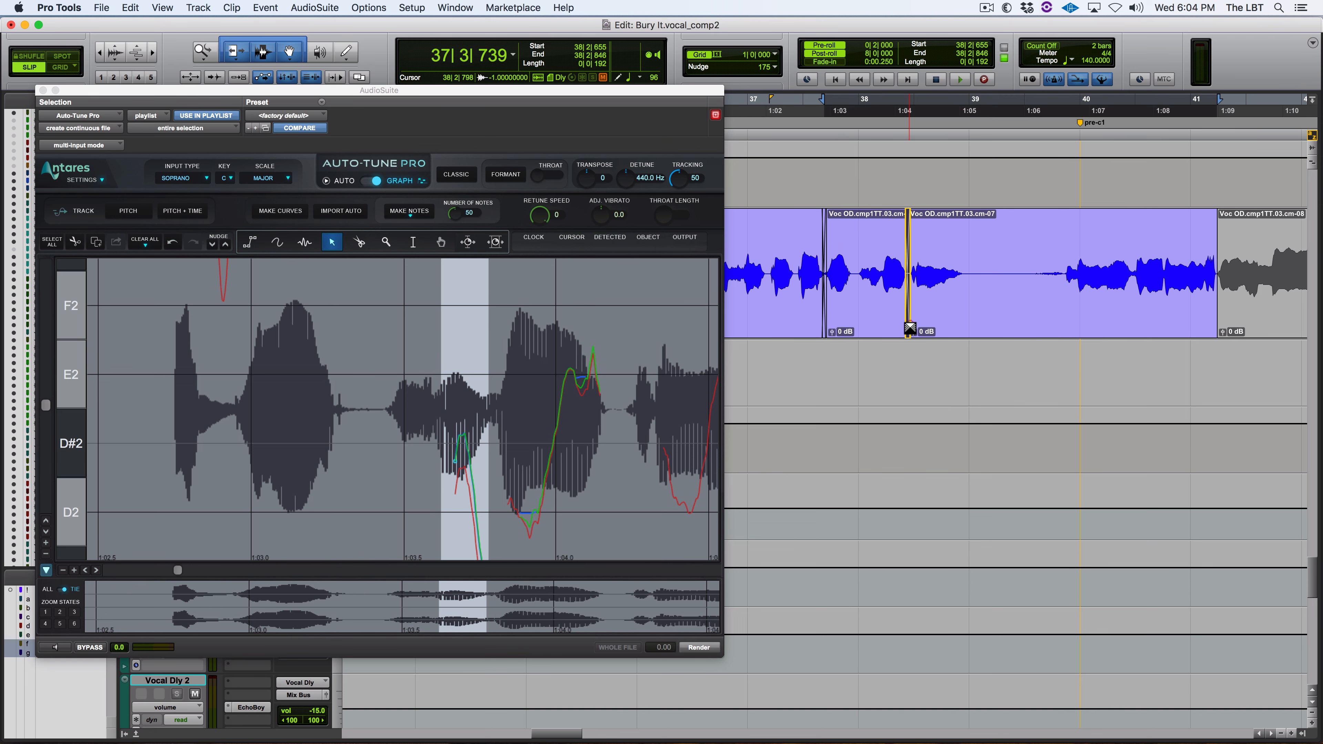
# Step: Select the muted vocal clip from 41|1|918 to 44|2|839 and clear all data from the Auto-Tune graph
pyautogui.moveTo(1066, 276); pyautogui.dragTo(1264, 286)
pyautogui.click(1077, 301)
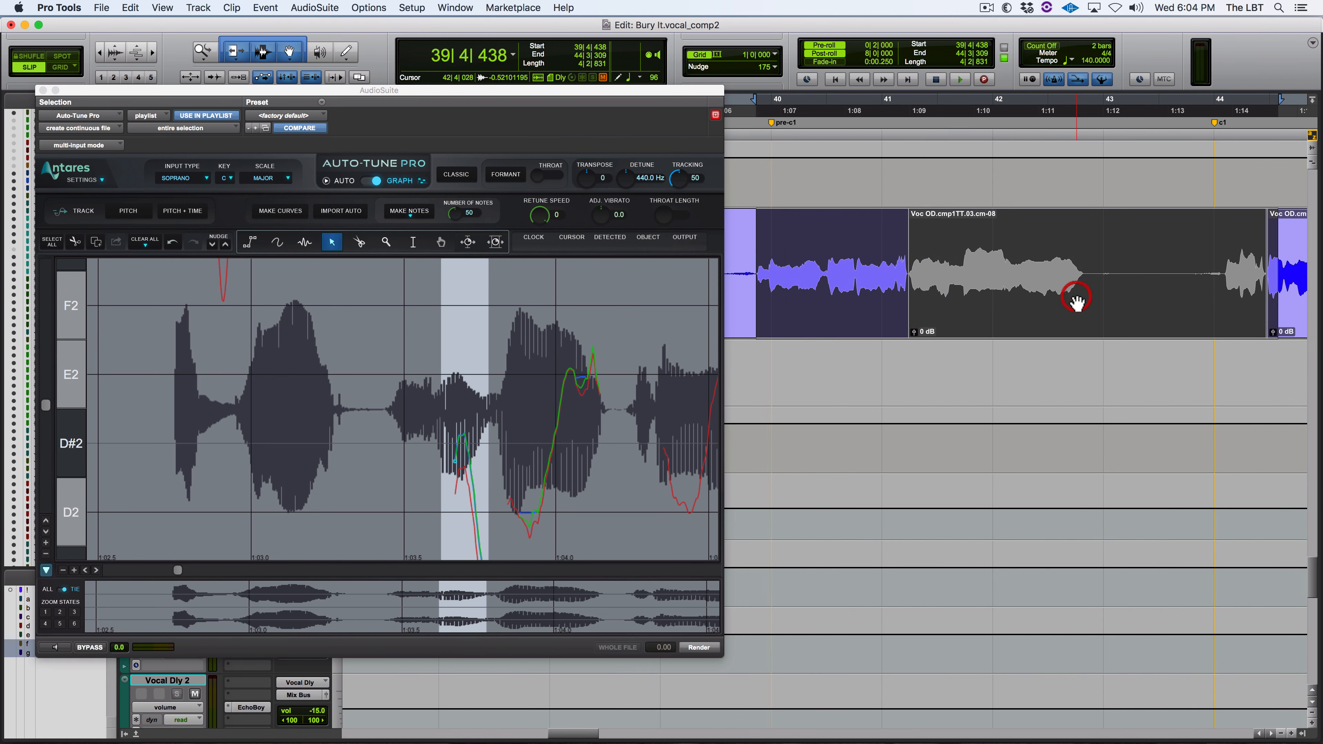
pyautogui.click(1057, 239)
pyautogui.click(971, 308)
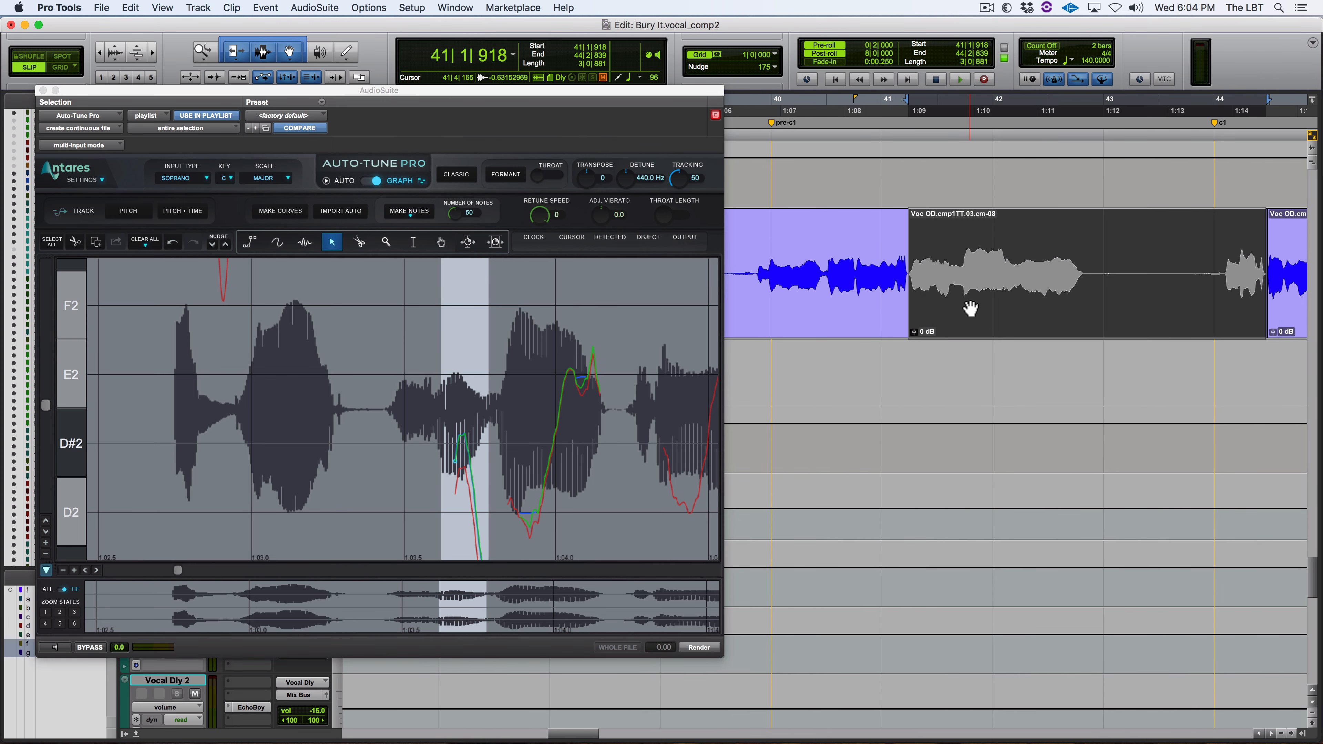
pyautogui.click(140, 243)
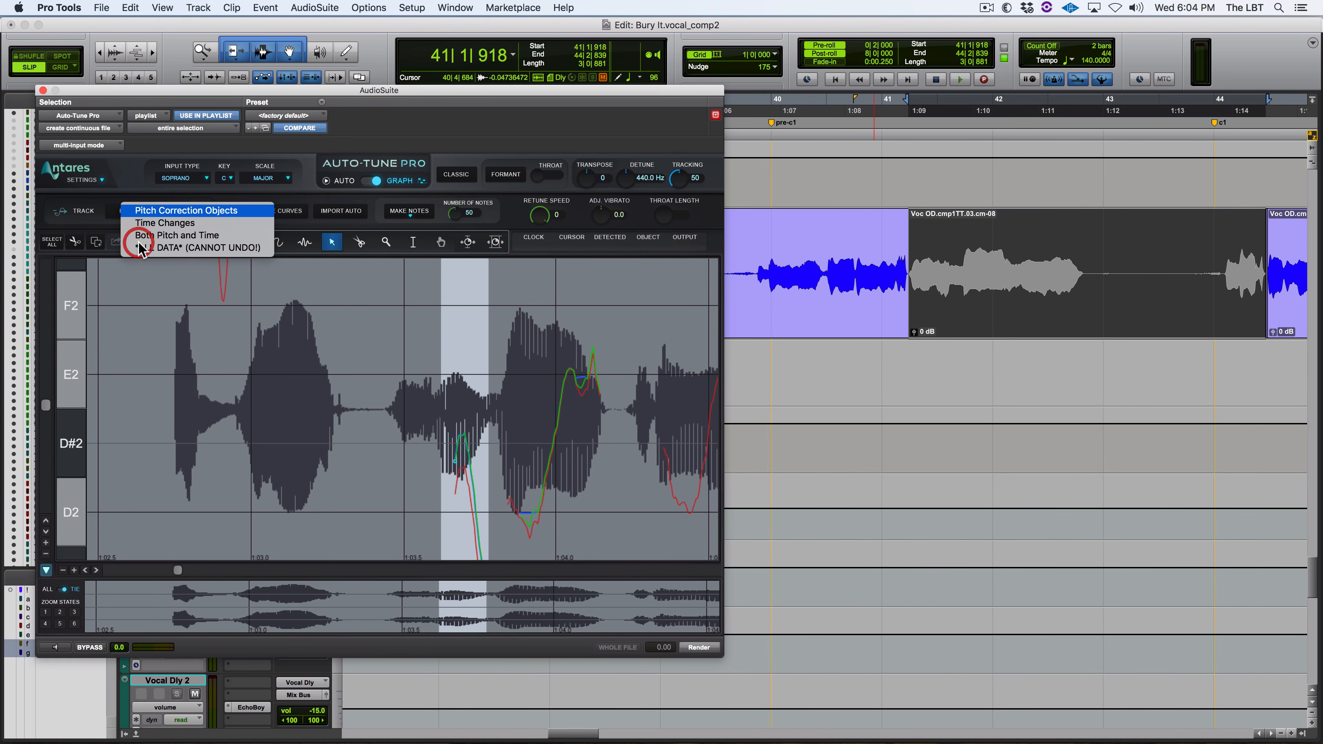
pyautogui.click(156, 252)
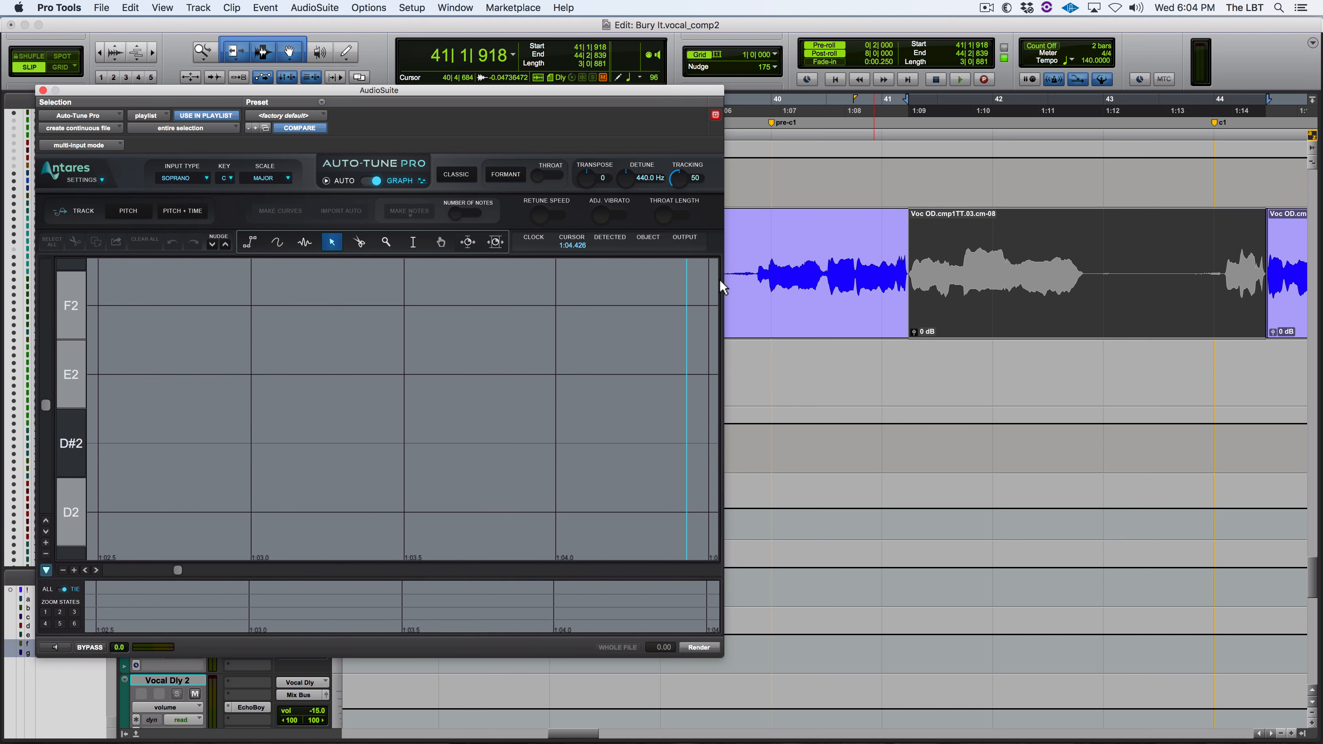
# Step: Unmute the clip starting at 41|1|918 and audition its phrase
pyautogui.click(949, 300)
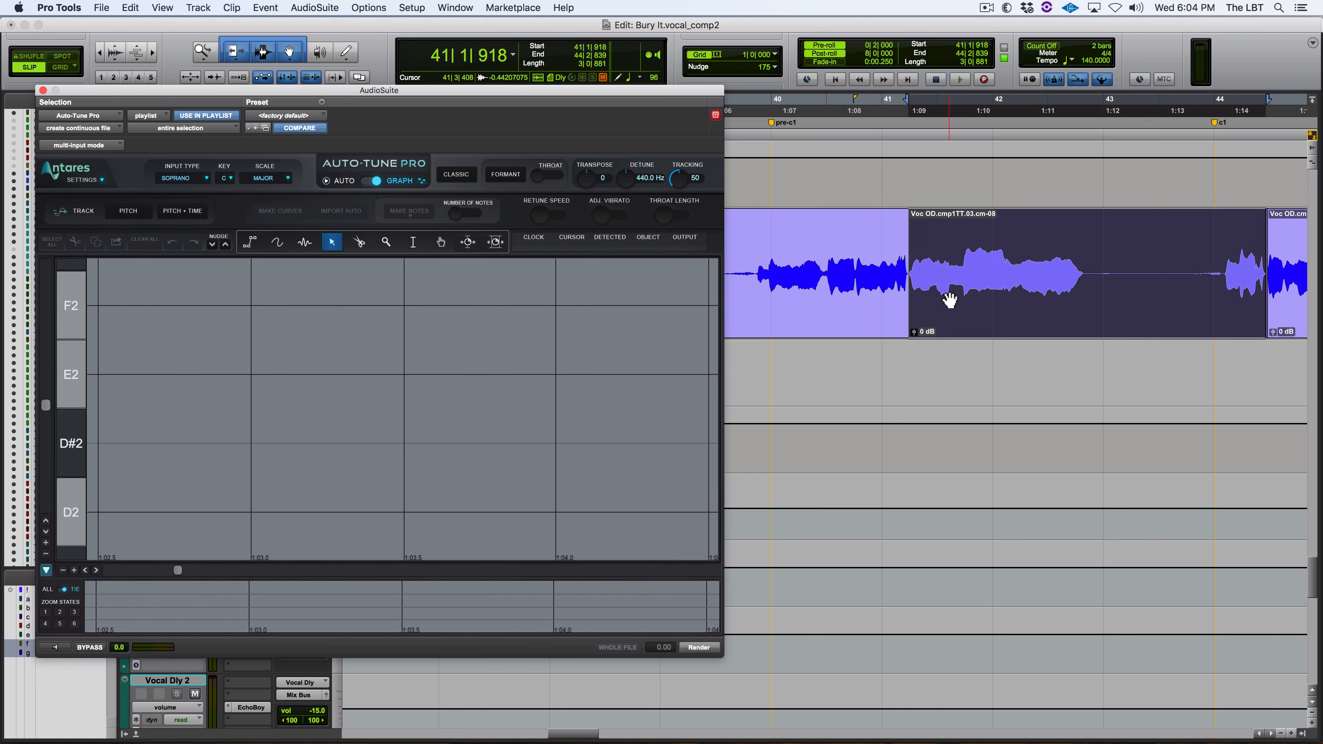
pyautogui.press('space')
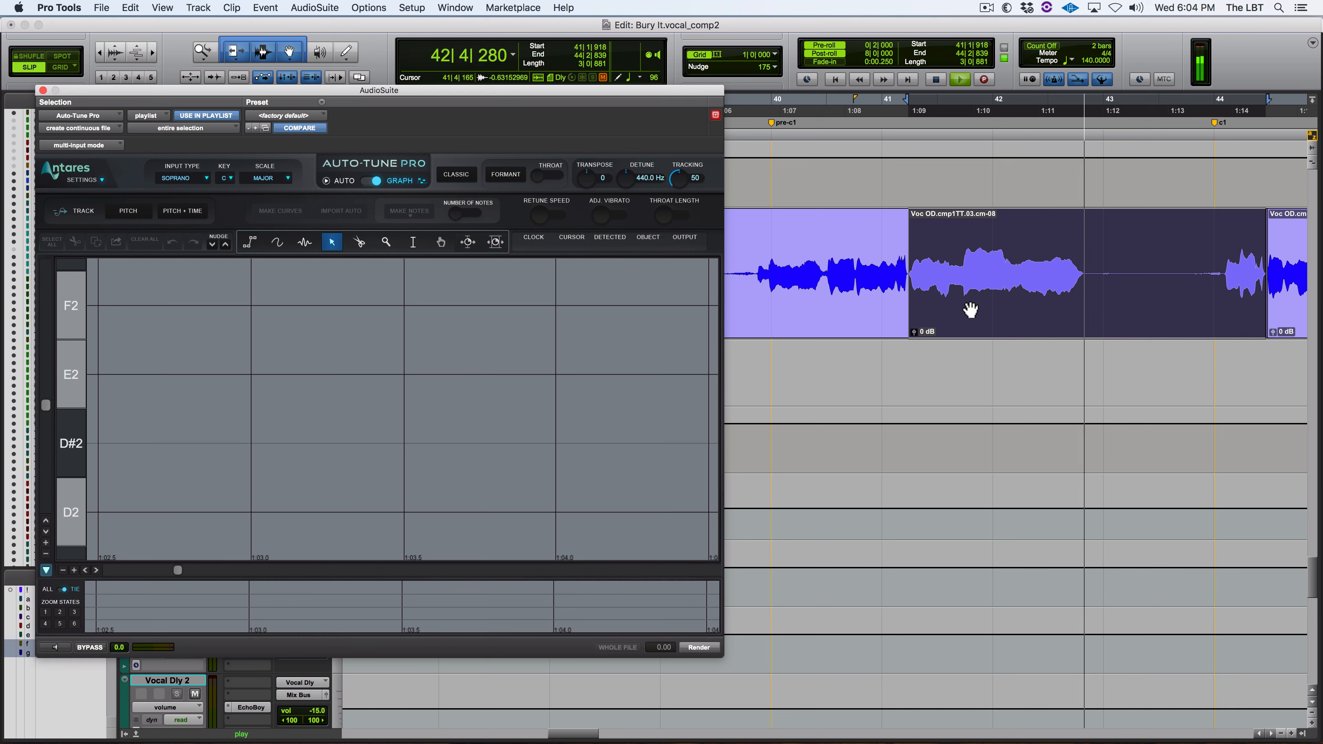
pyautogui.click(1160, 252)
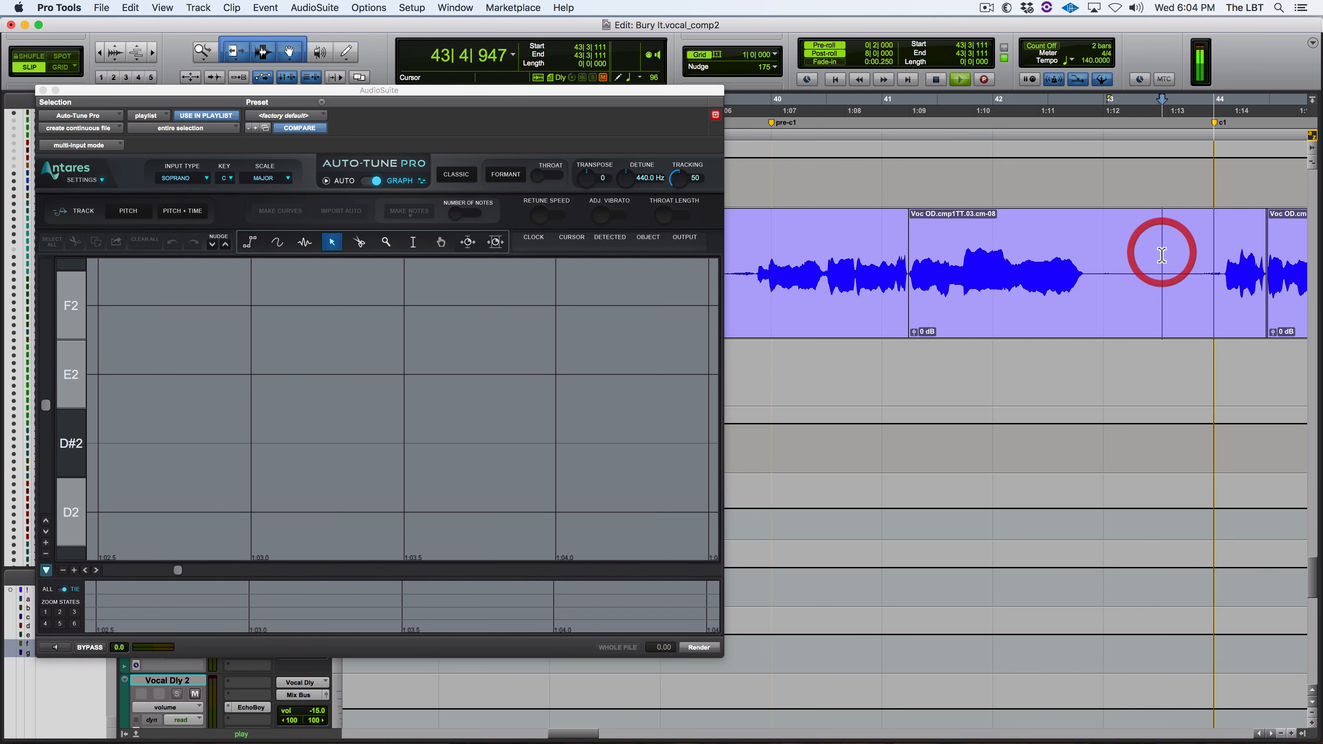
# Step: Split the clip in the silent gap at 43|2|450 and mute the part after the split
pyautogui.click(1144, 255)
pyautogui.press('space')
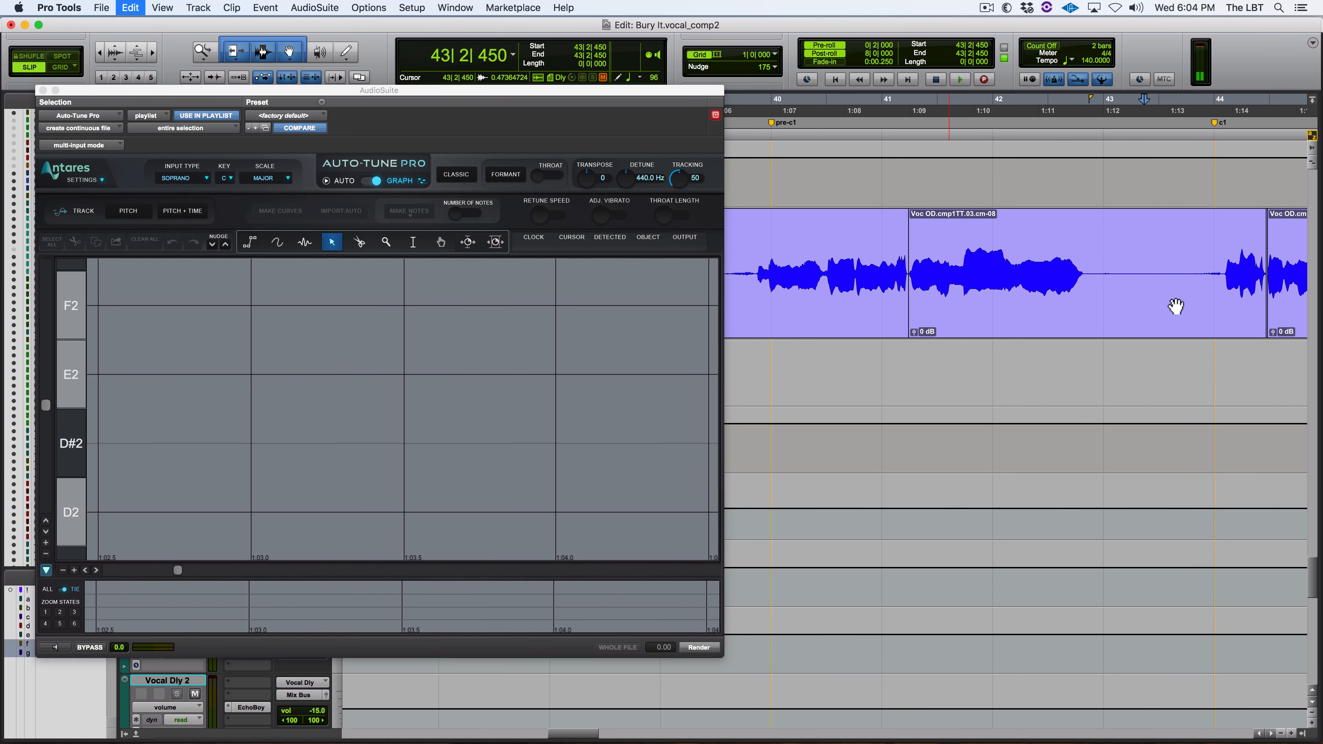
pyautogui.press('super+e')
pyautogui.click(1175, 308)
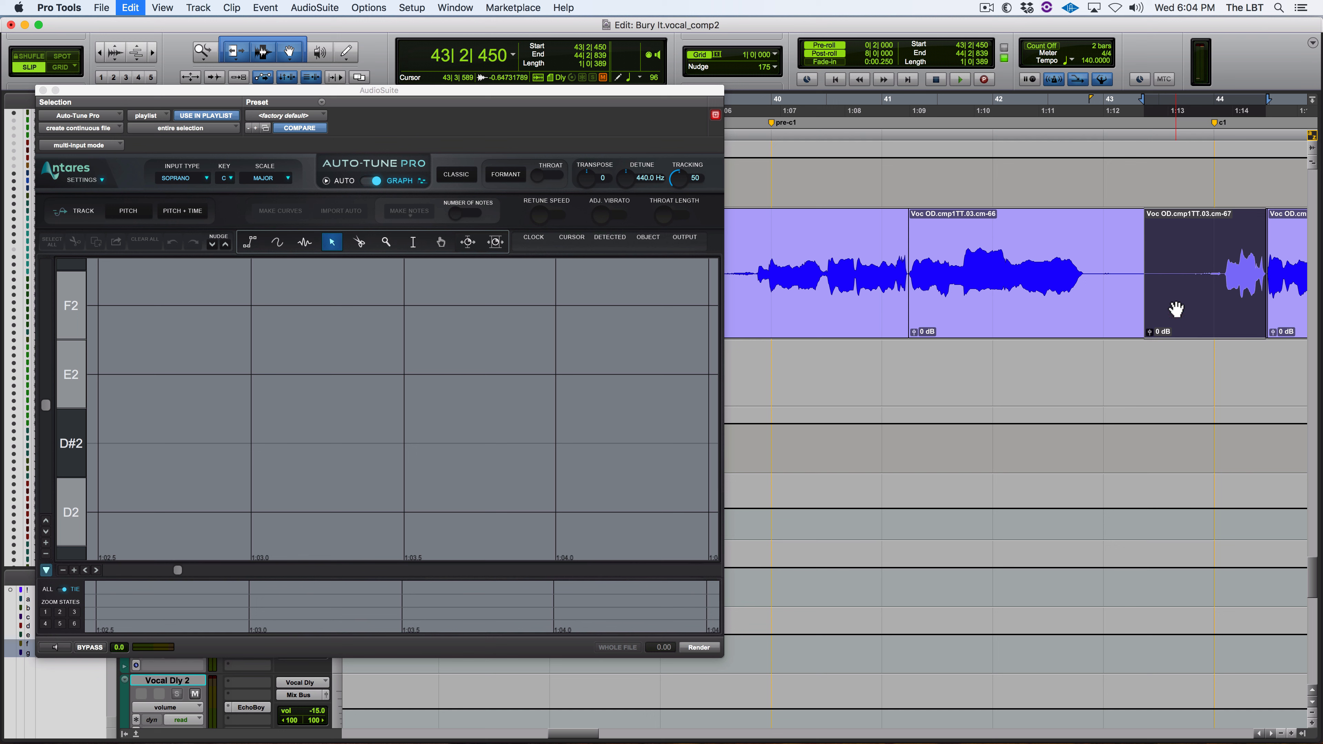
pyautogui.press('super+m')
# Step: Trim the unmuted clip to run from about 41|1|536 to 42|4|721
pyautogui.moveTo(912, 276); pyautogui.dragTo(897, 275)
pyautogui.moveTo(1149, 273); pyautogui.dragTo(1097, 273)
# Step: Select the trimmed clip and track its pitch into Auto-Tune's graph by previewing it
pyautogui.click(984, 287)
pyautogui.click(128, 211)
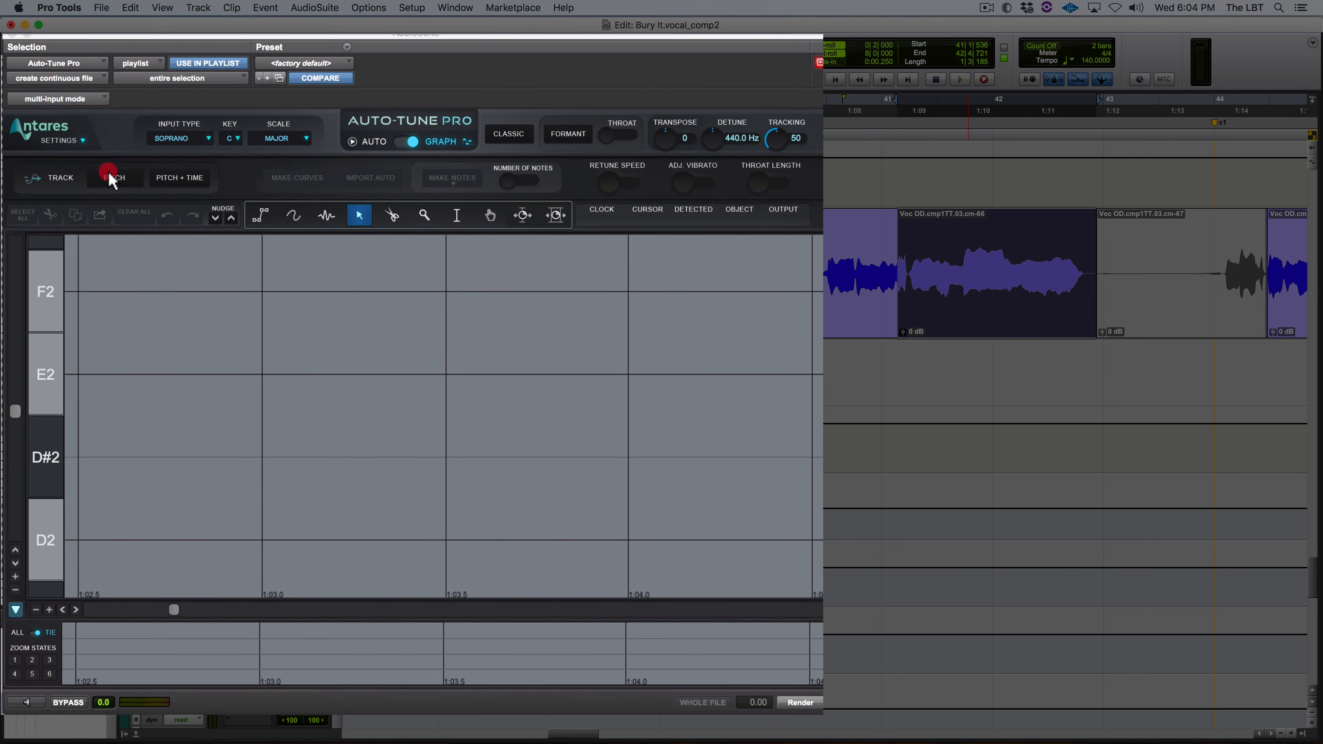
pyautogui.click(29, 702)
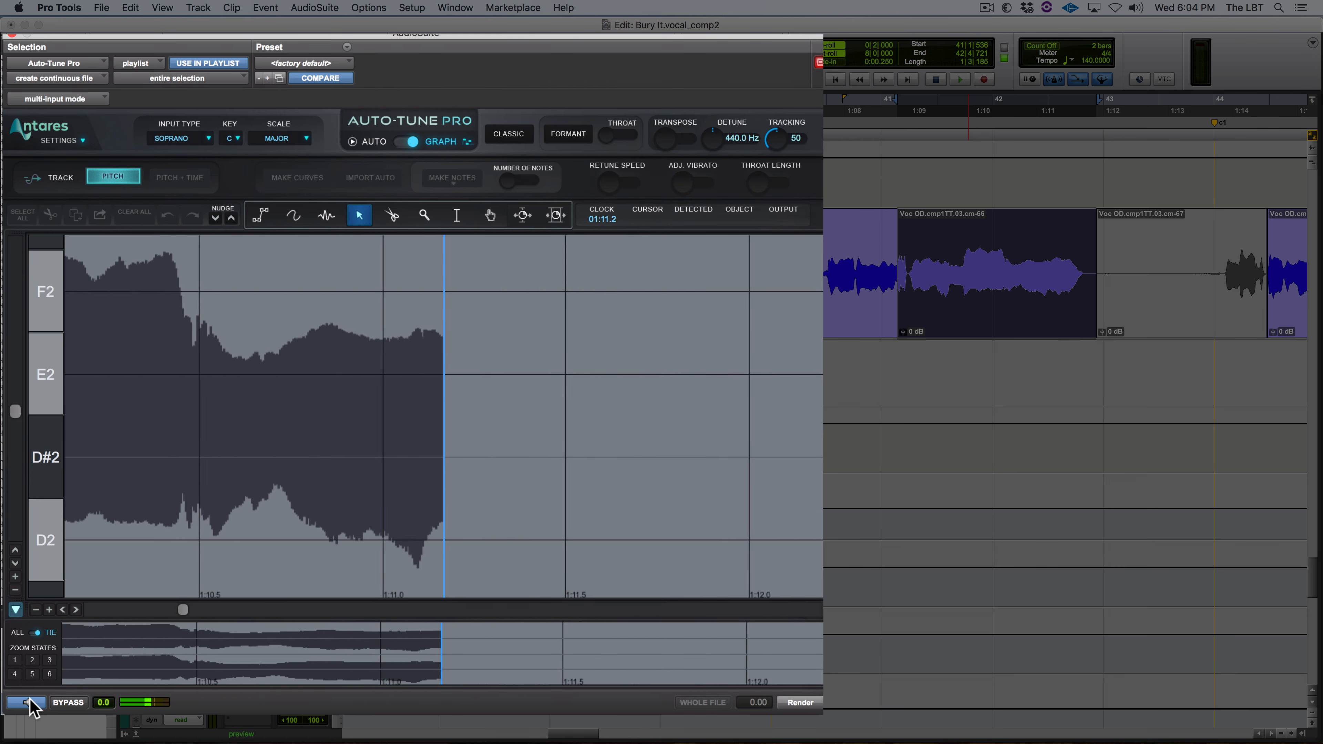
pyautogui.click(29, 702)
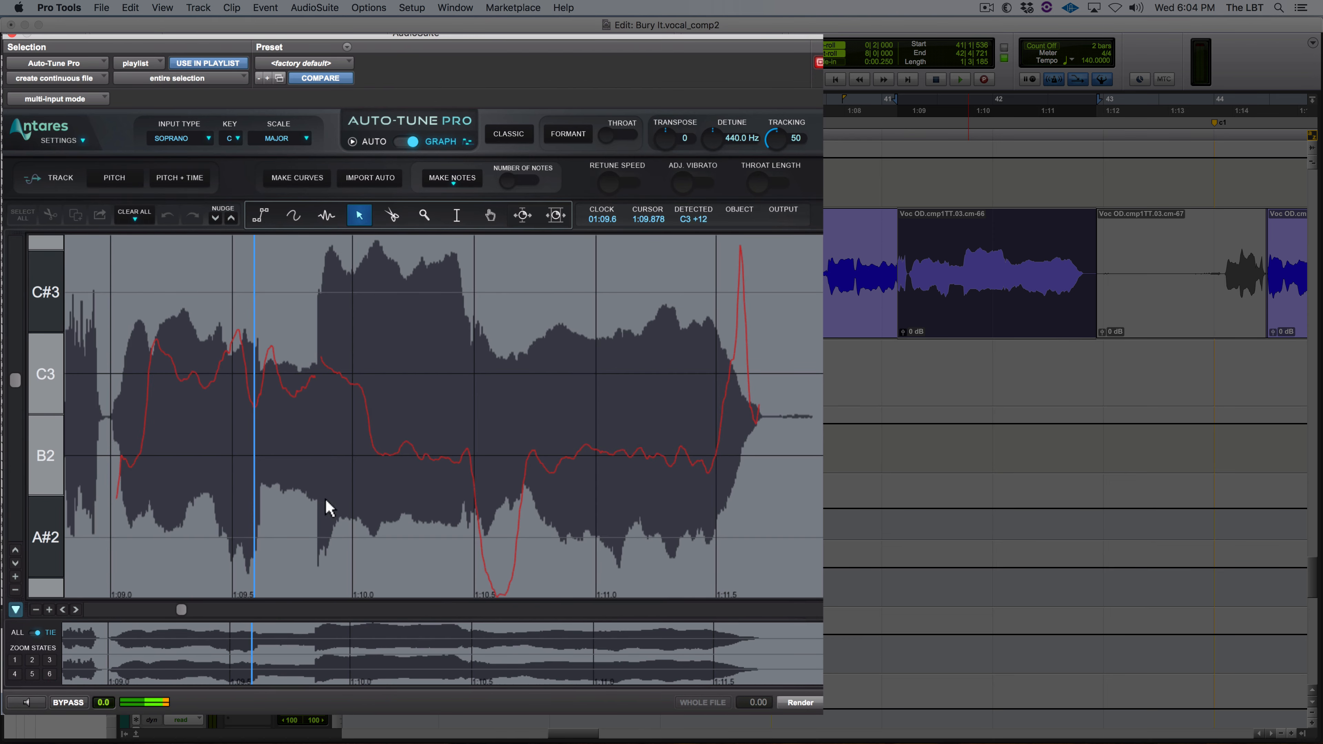
# Step: Draw a C3 note object from about 1:09.23 to 1:09.84 and set its retune speed to 12
pyautogui.click(326, 215)
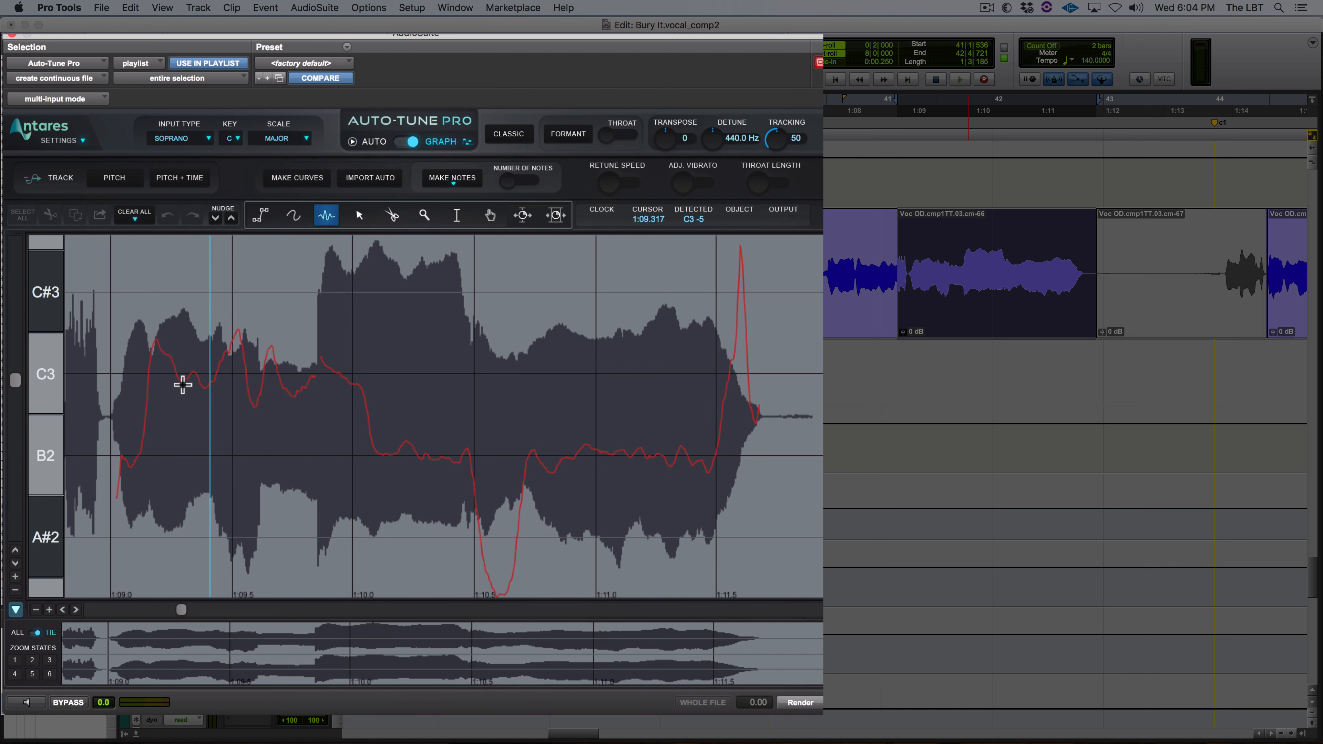
pyautogui.moveTo(165, 372); pyautogui.dragTo(314, 382)
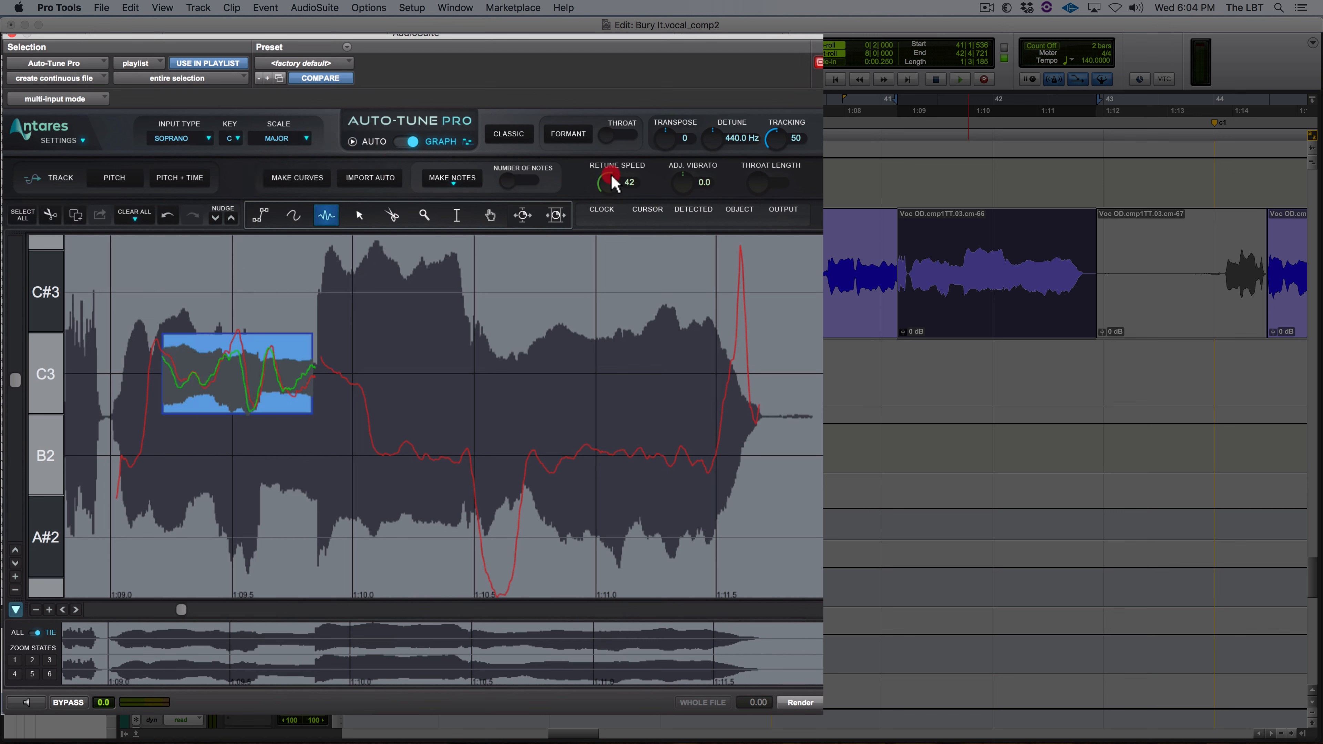
pyautogui.moveTo(614, 182)
pyautogui.mouseDown()
pyautogui.moveTo(619, 161)
pyautogui.moveTo(628, 182)
pyautogui.mouseUp()
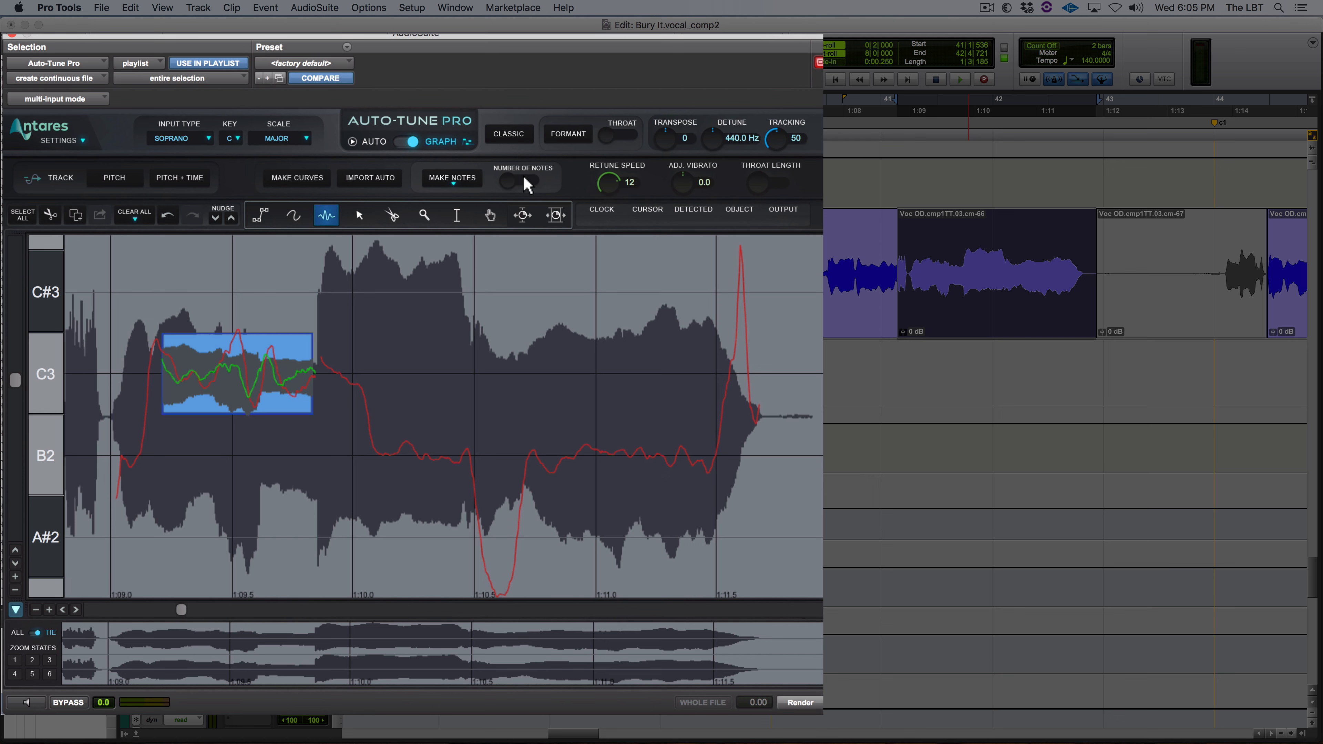
pyautogui.click(370, 141)
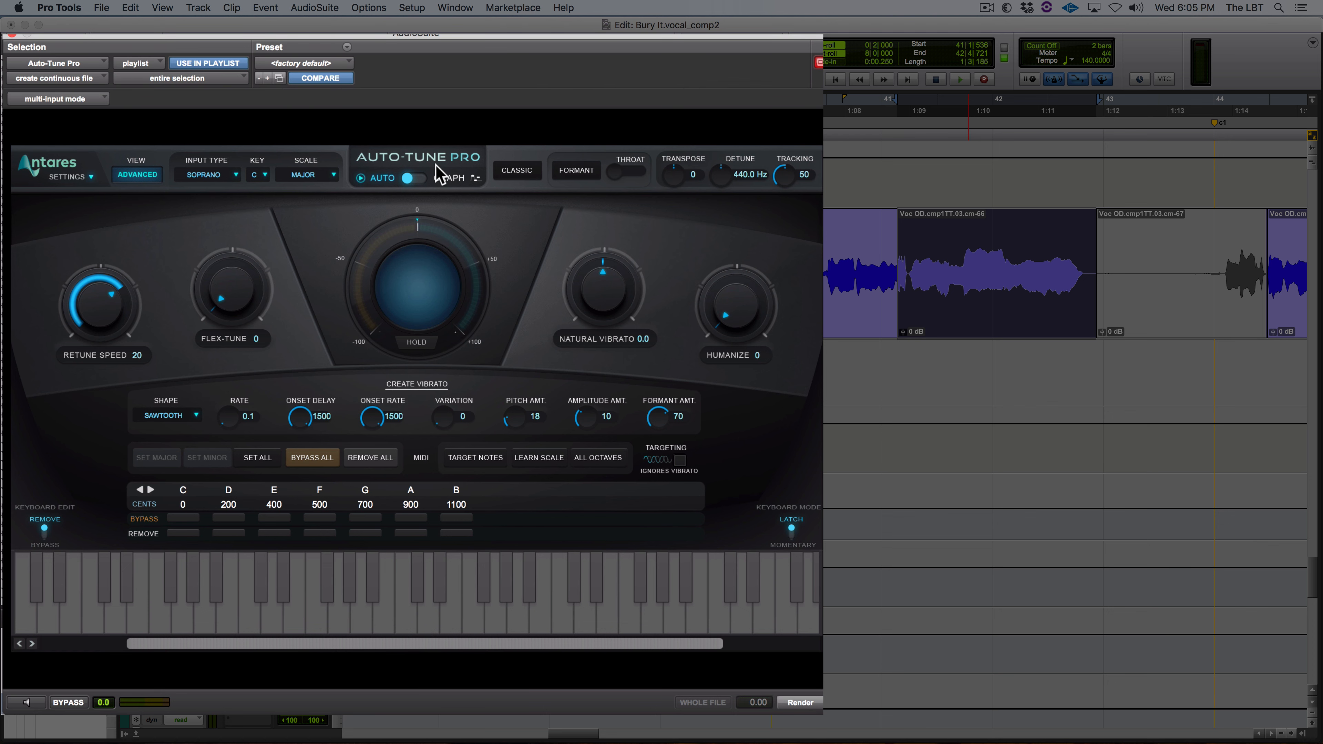
pyautogui.click(443, 179)
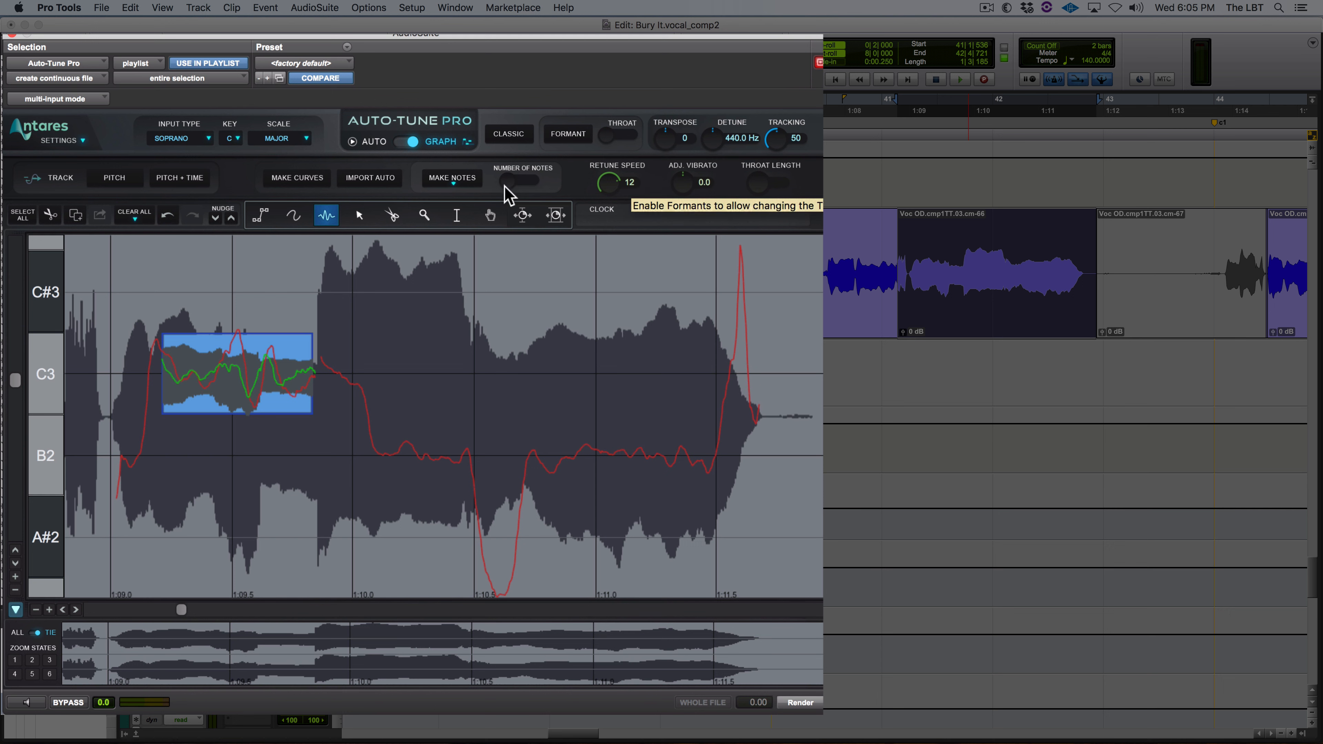
# Step: Set the default retune speed for lines to 20 in the Auto-Tune preferences and save them
pyautogui.click(79, 137)
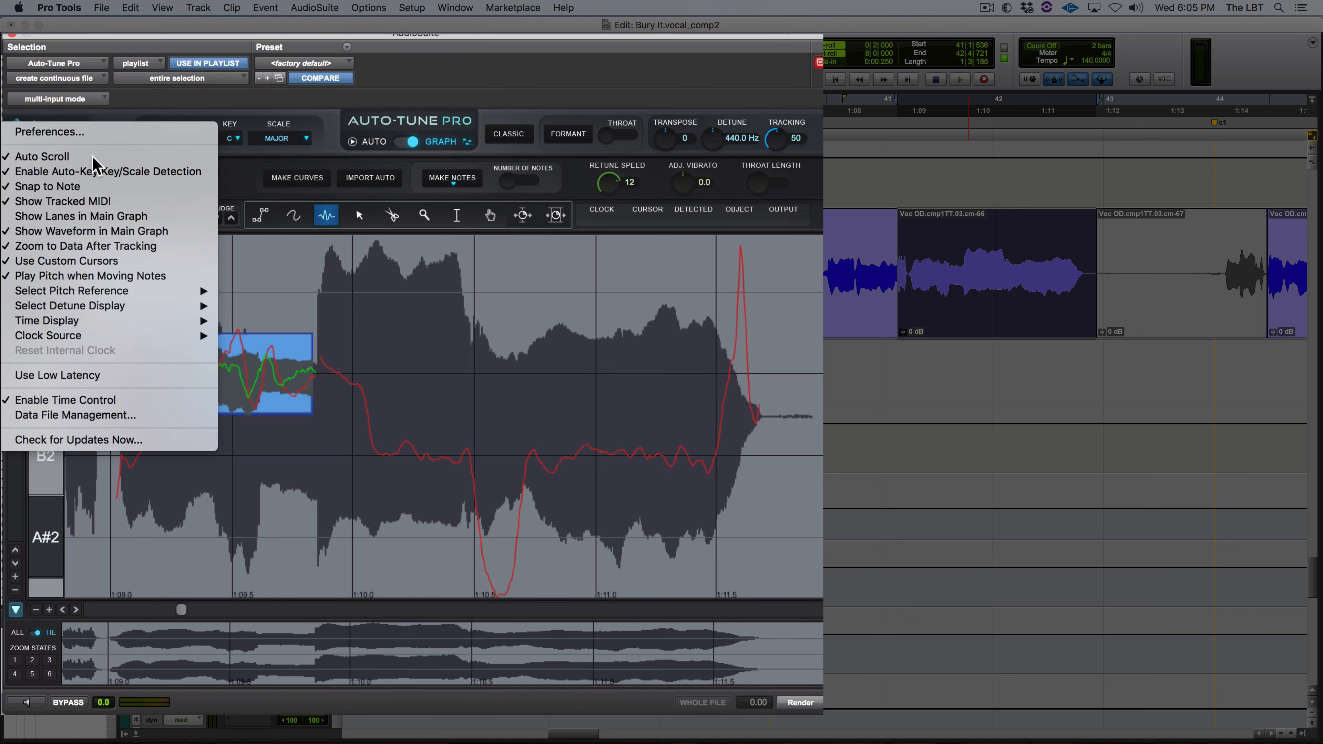
pyautogui.moveTo(119, 312)
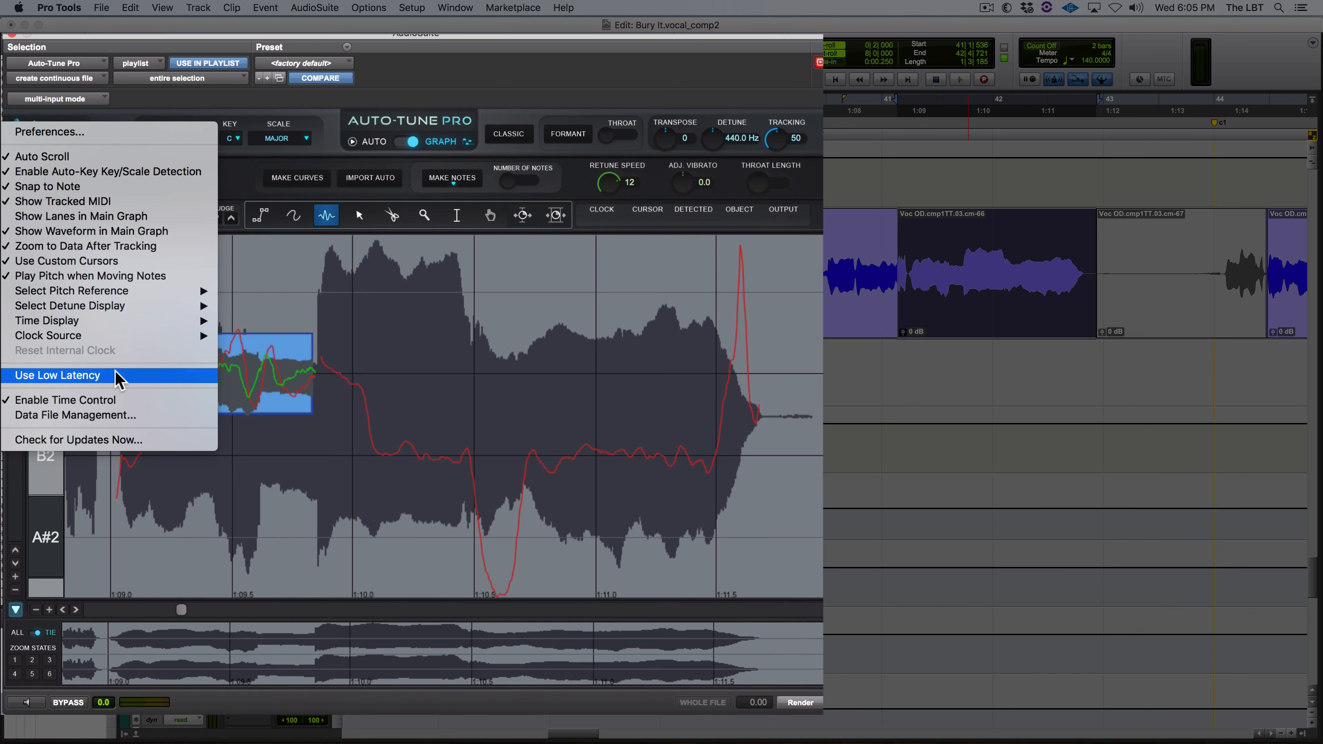
pyautogui.click(52, 133)
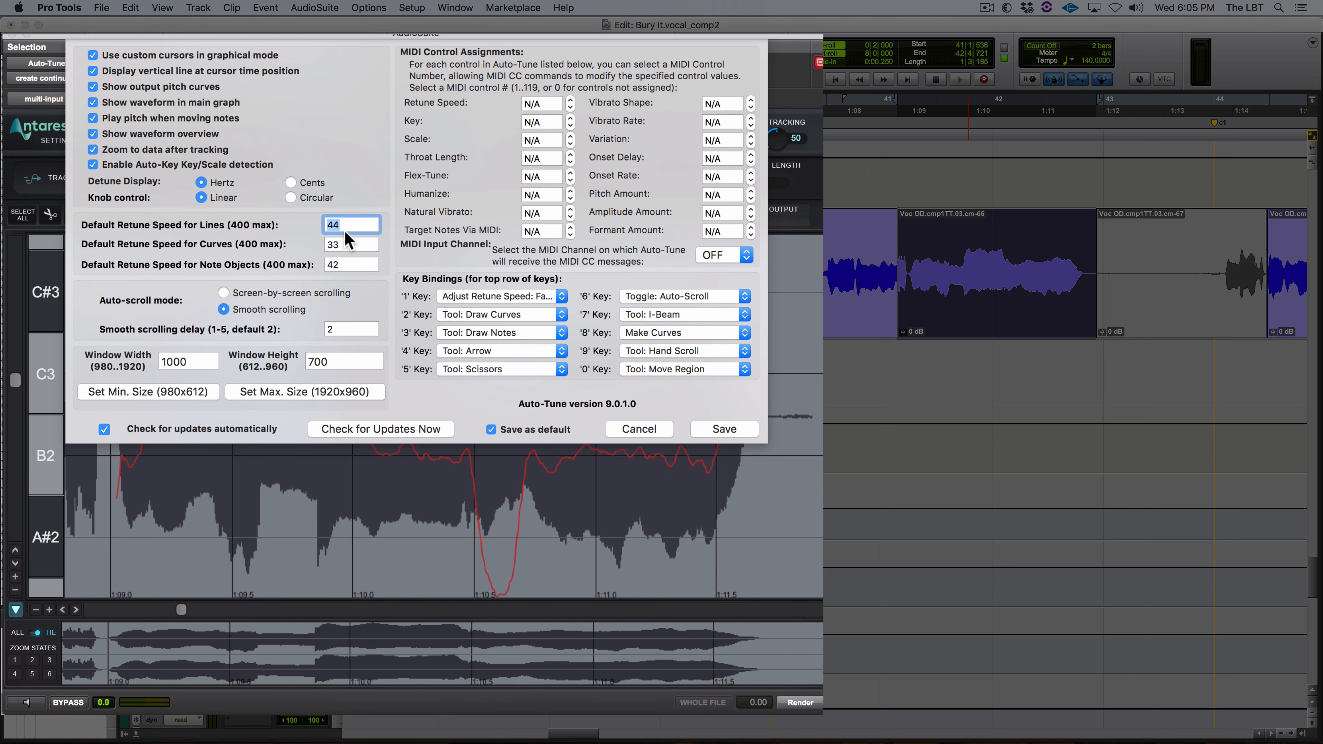
pyautogui.write('20')
pyautogui.press('Return')
pyautogui.click(724, 429)
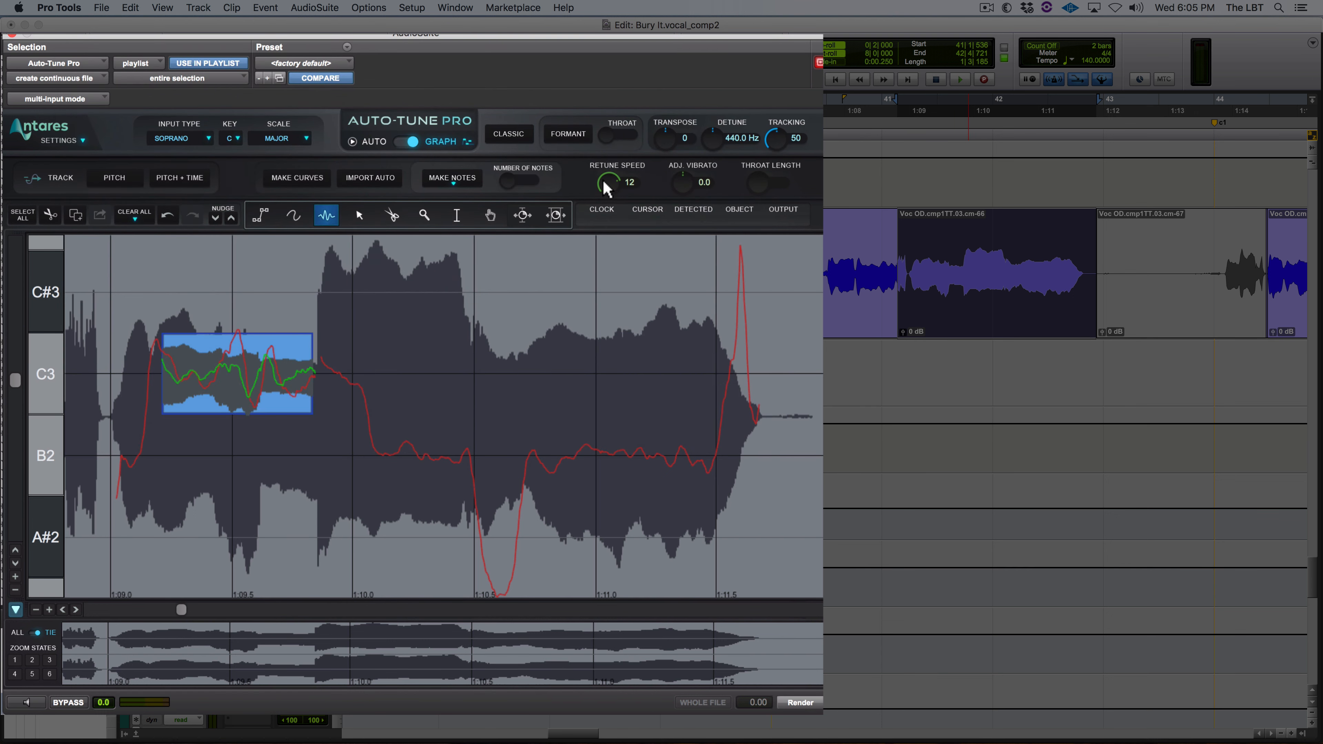
# Step: Draw two B2 note objects, from about 1:10.16 to 1:10.40 and from about 1:10.77 to 1:11.47
pyautogui.moveTo(604, 185); pyautogui.dragTo(604, 189)
pyautogui.moveTo(392, 450); pyautogui.dragTo(451, 460)
pyautogui.moveTo(539, 462); pyautogui.dragTo(709, 466)
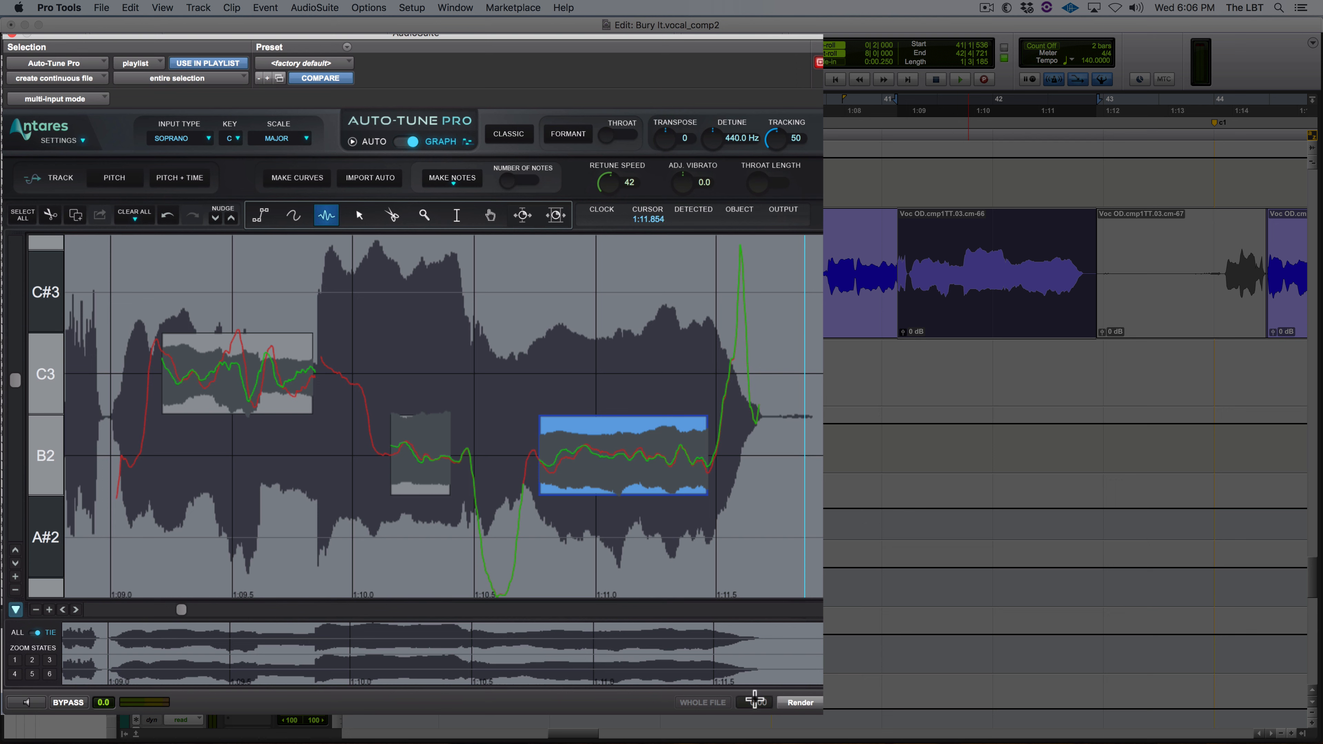
# Step: Render the note corrections into the selected clip and play the result
pyautogui.click(801, 702)
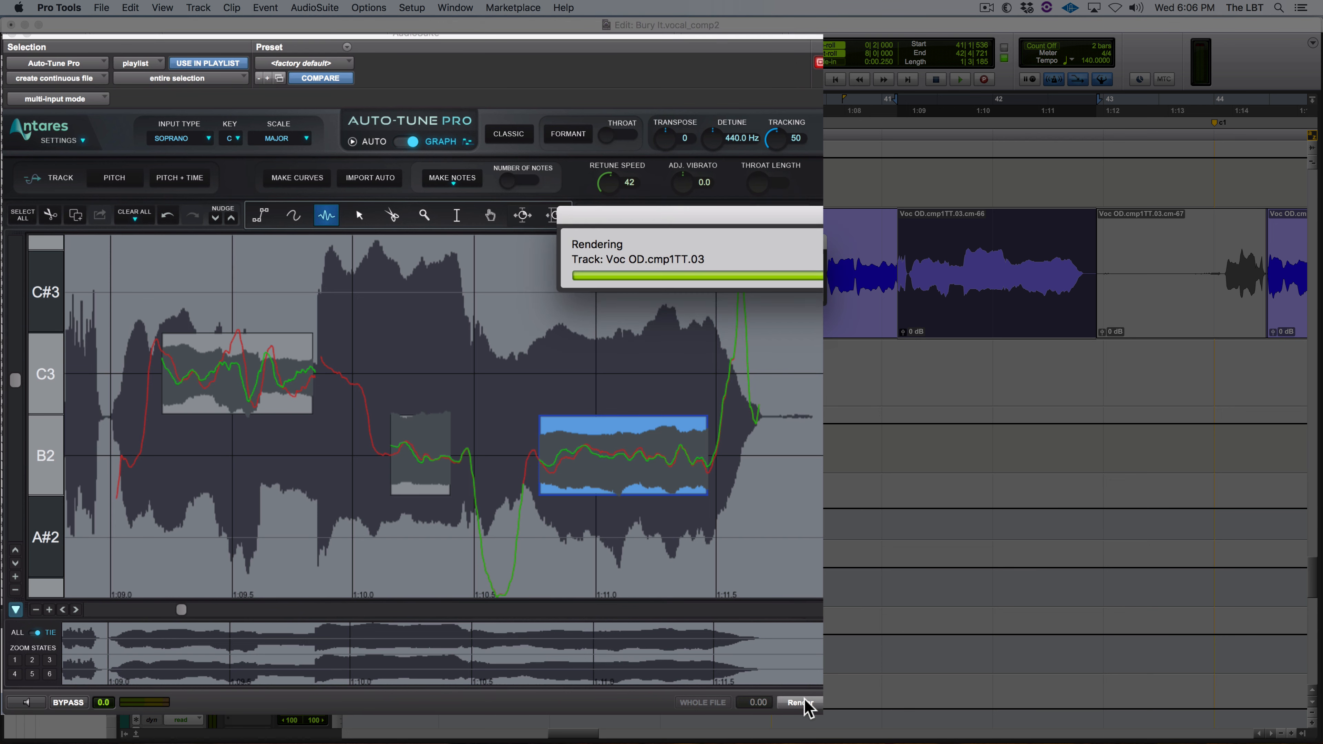
pyautogui.press('space')
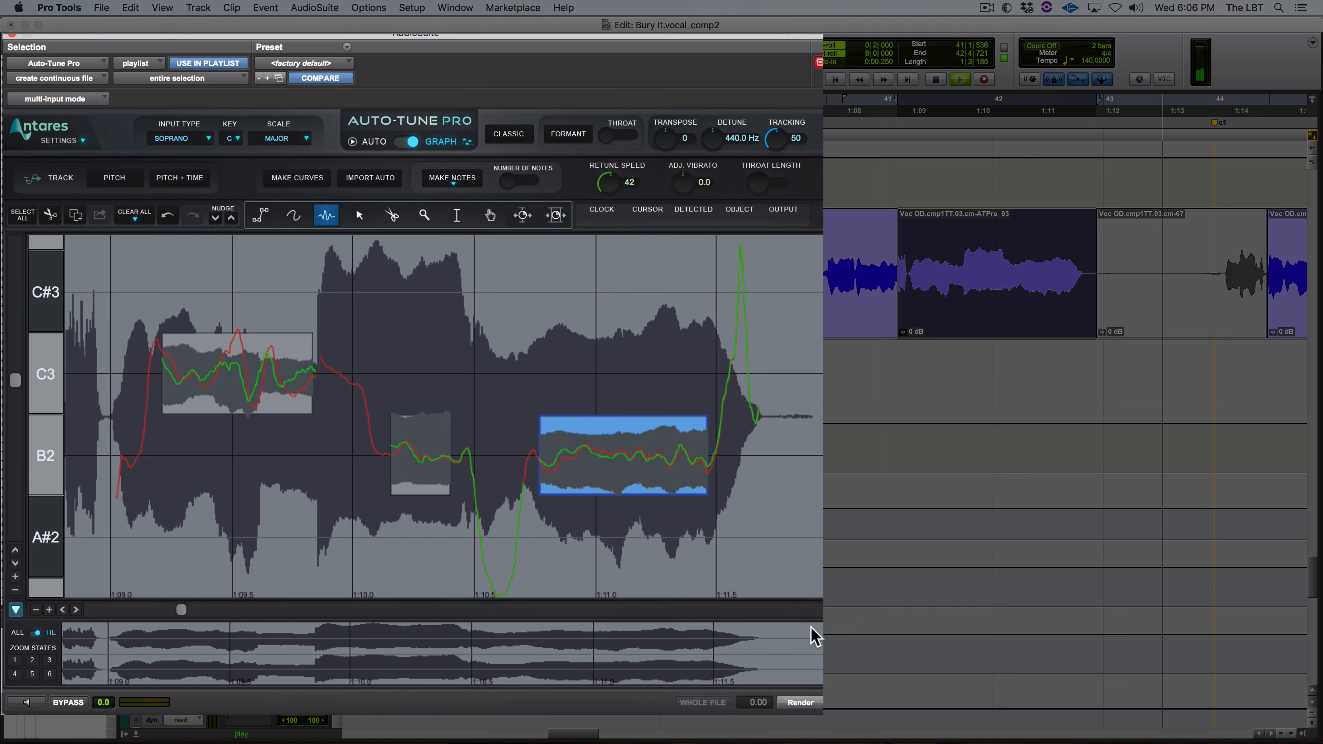
pyautogui.press('space')
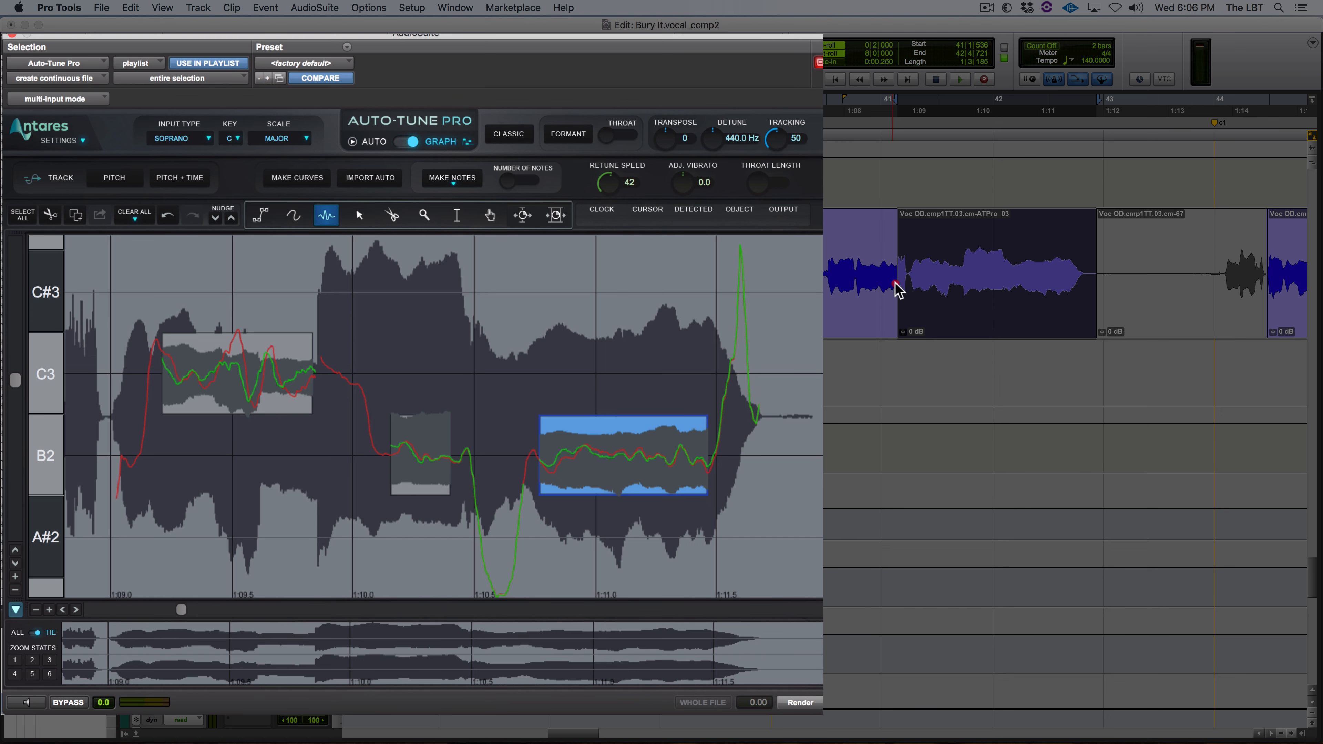
# Step: Select the next vocal clip from 43|4|513 to 44|3|363 and clear all data from the Auto-Tune graph
pyautogui.click(894, 289)
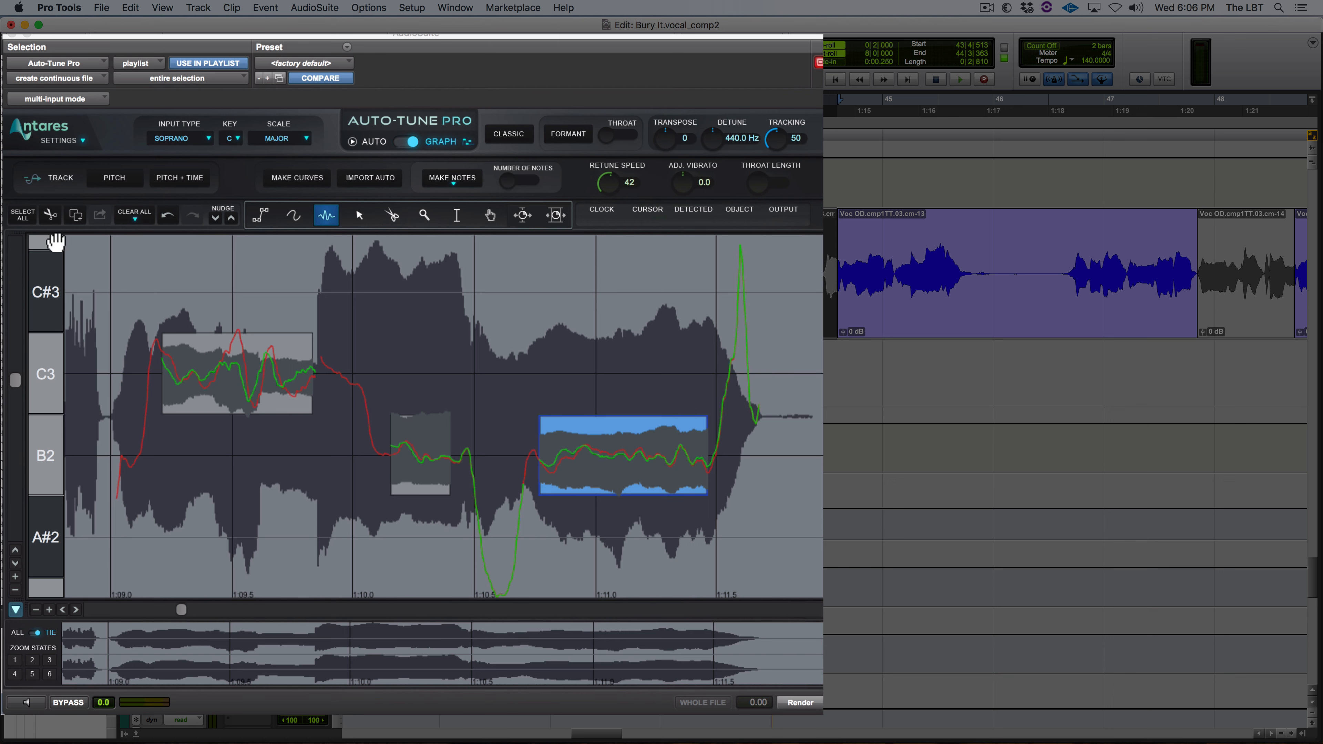
pyautogui.click(137, 215)
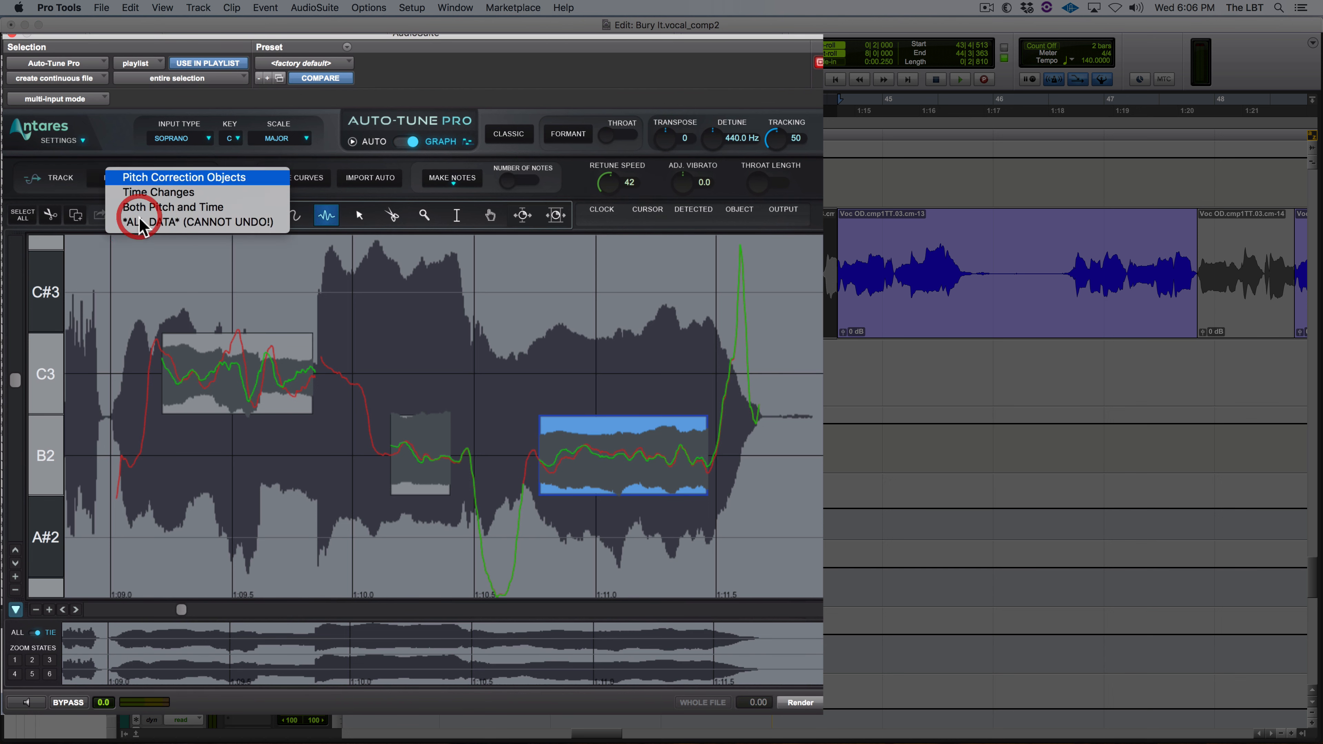
pyautogui.click(141, 222)
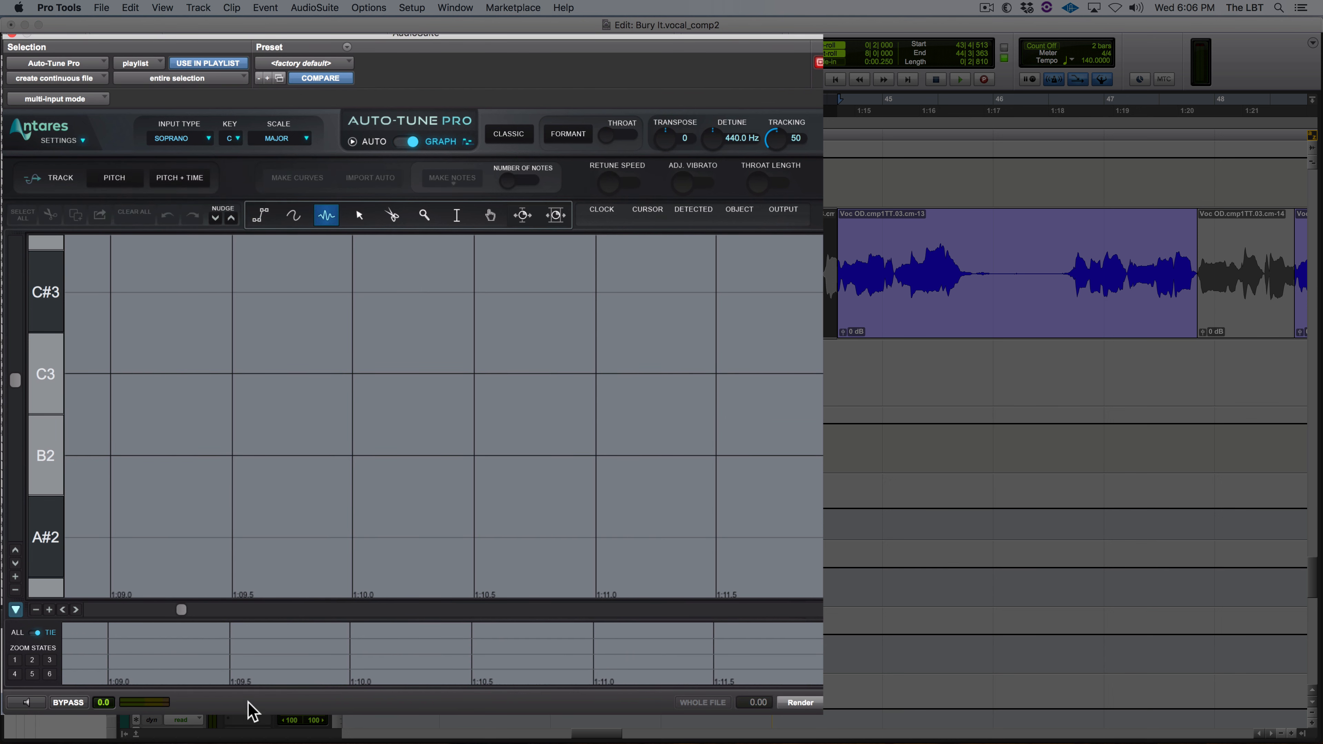
# Step: Try to track the pitch of the clip from 43|4|513 to 44|3|363
pyautogui.click(121, 177)
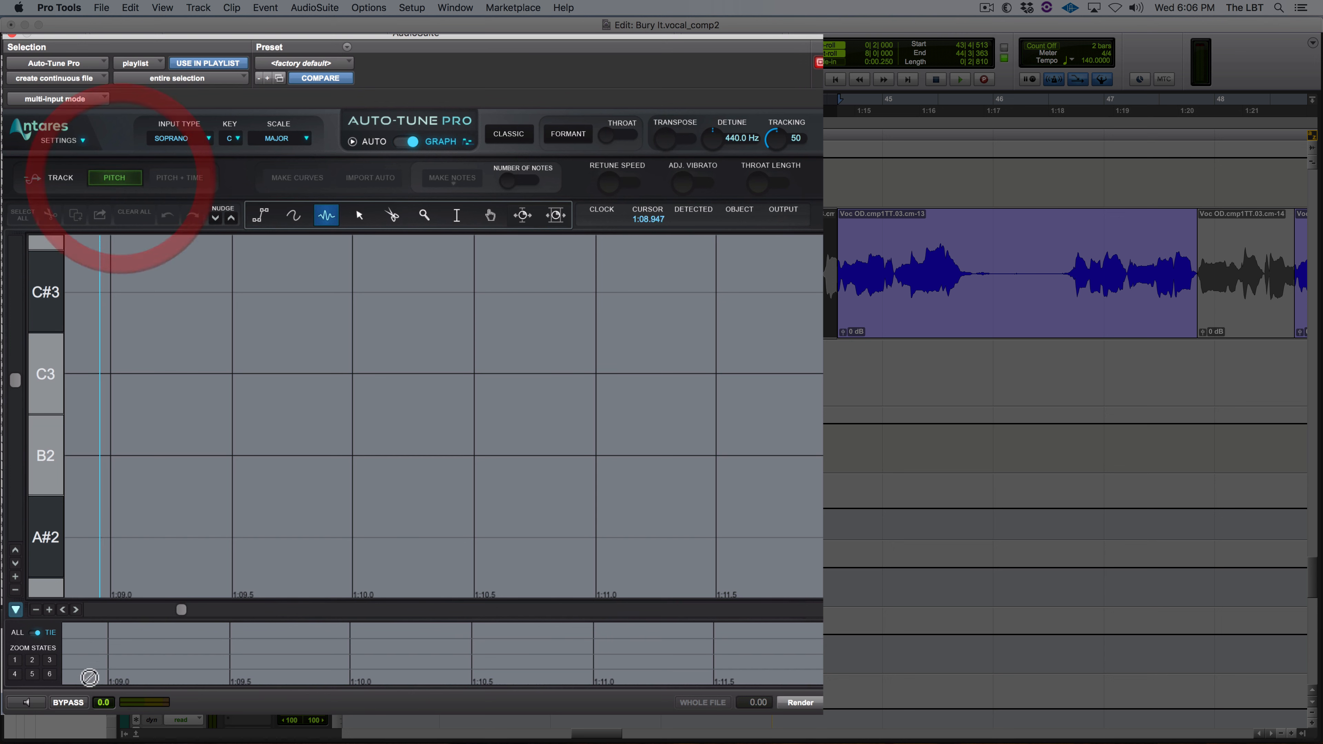
pyautogui.click(26, 702)
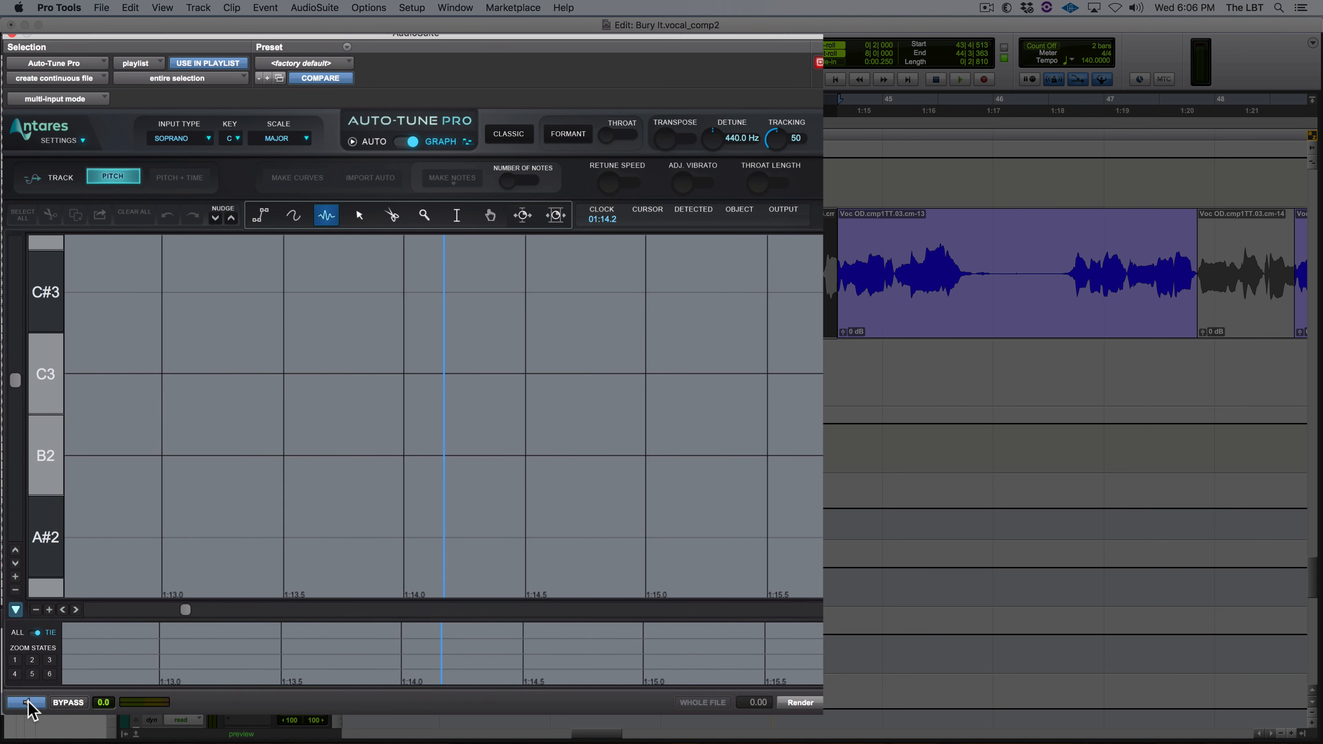
pyautogui.click(26, 702)
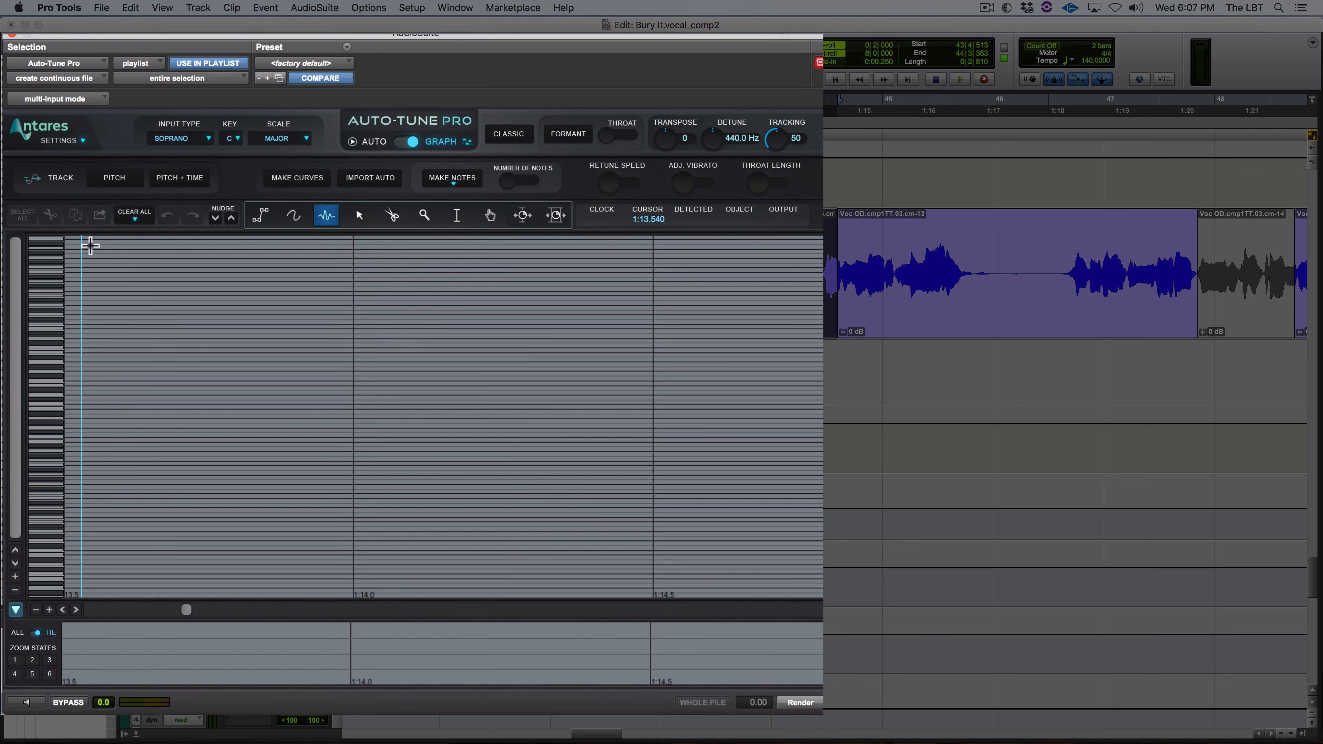
# Step: Repeat the pitch tracking of the selected clip, previewing it through to its end
pyautogui.click(118, 178)
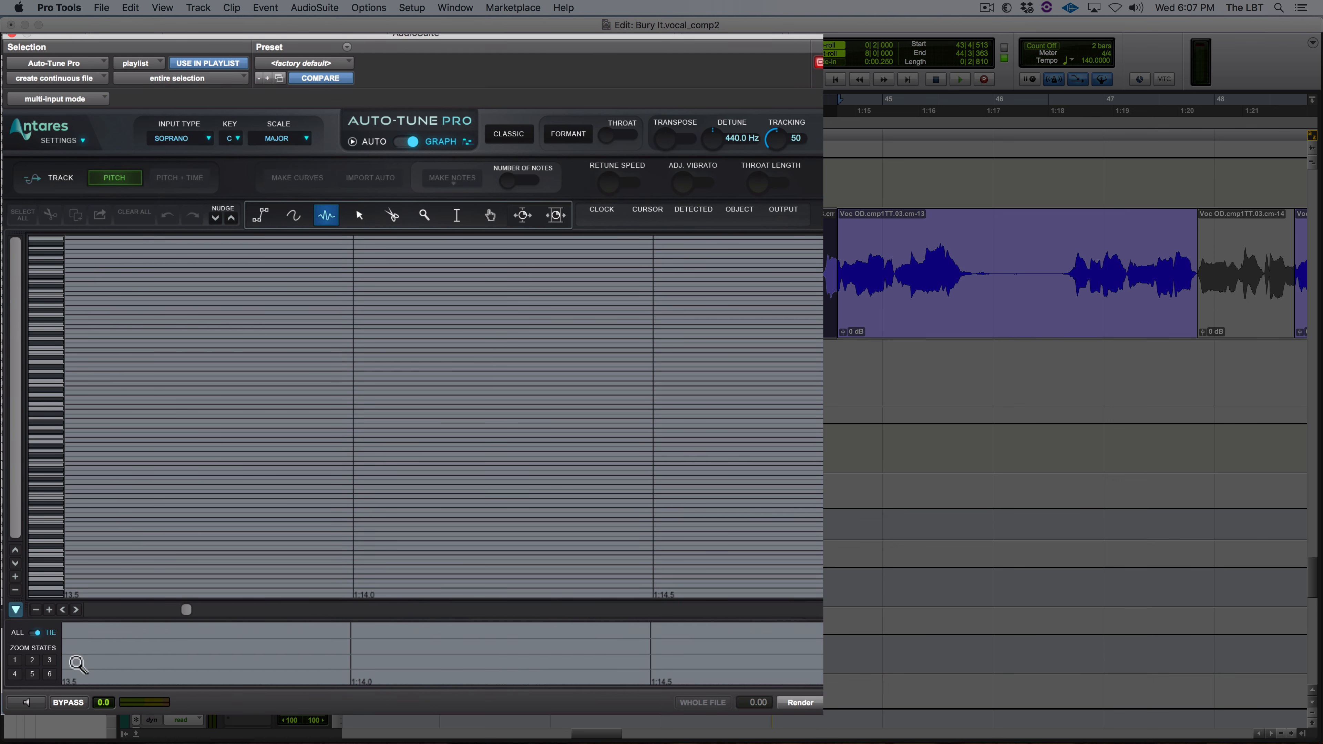
pyautogui.click(29, 703)
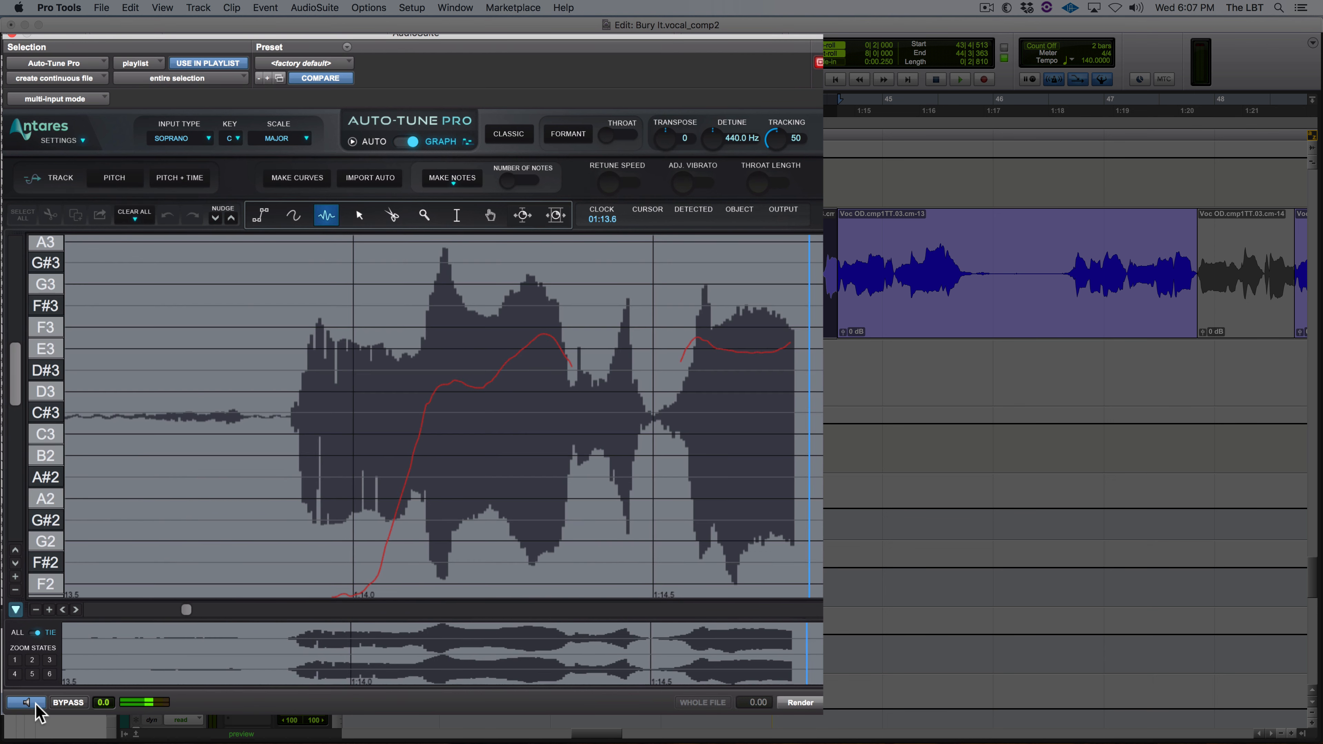
pyautogui.click(35, 704)
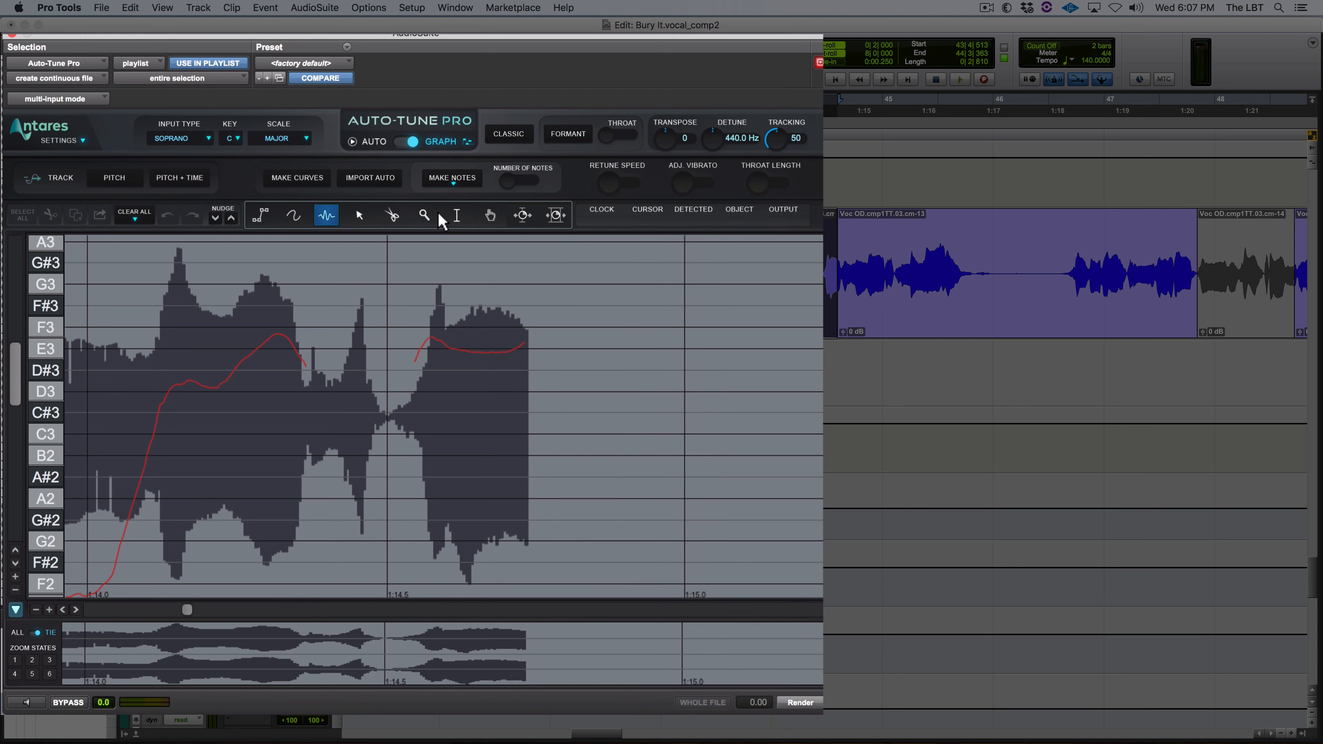
# Step: Draw note objects at D3 on the phrase's lower plateau and at F3 on its pitch peak
pyautogui.click(426, 215)
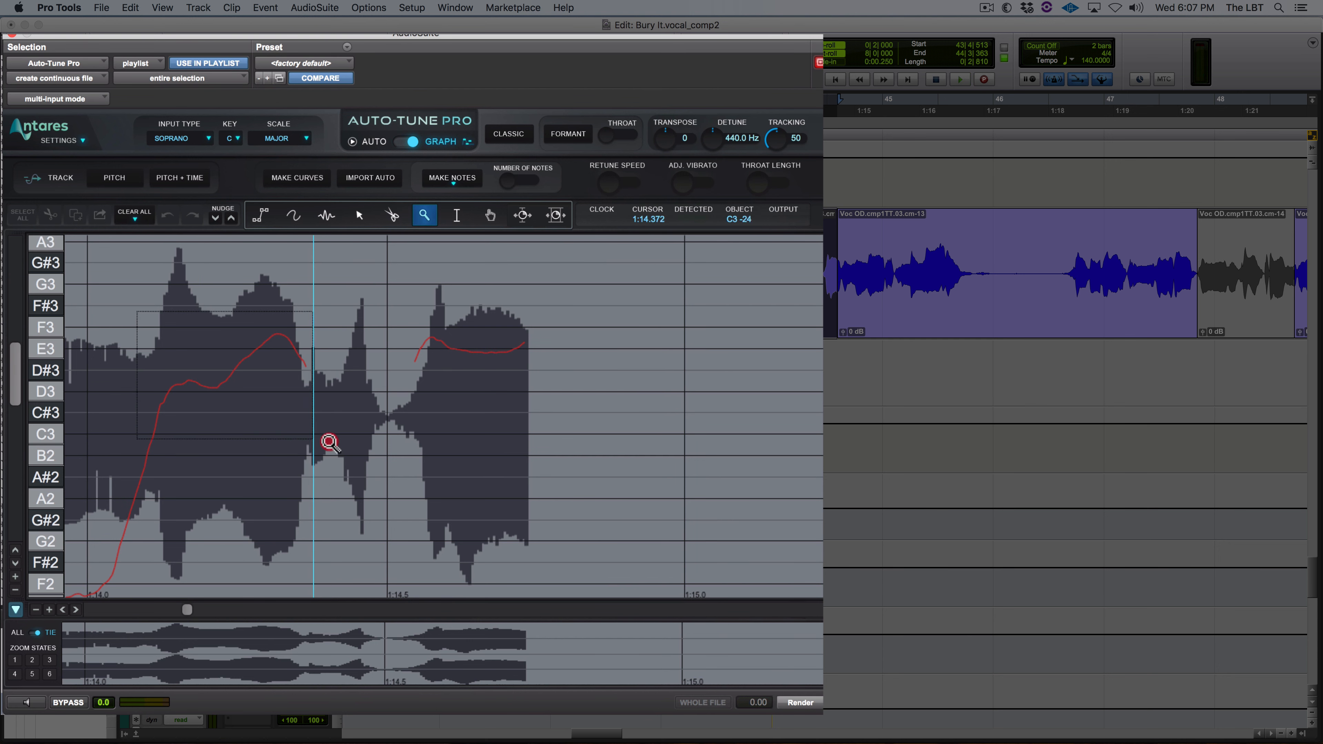
pyautogui.click(347, 447)
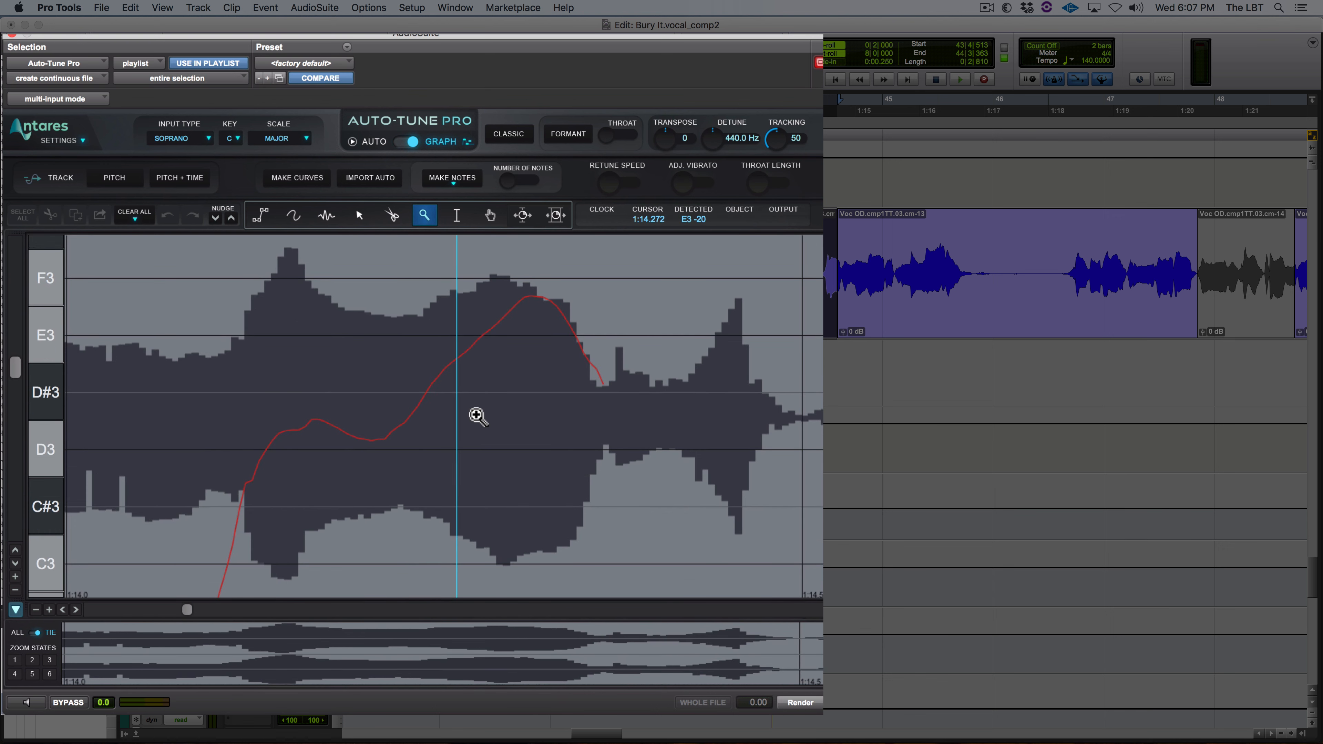
pyautogui.click(325, 215)
pyautogui.moveTo(278, 449); pyautogui.dragTo(358, 457)
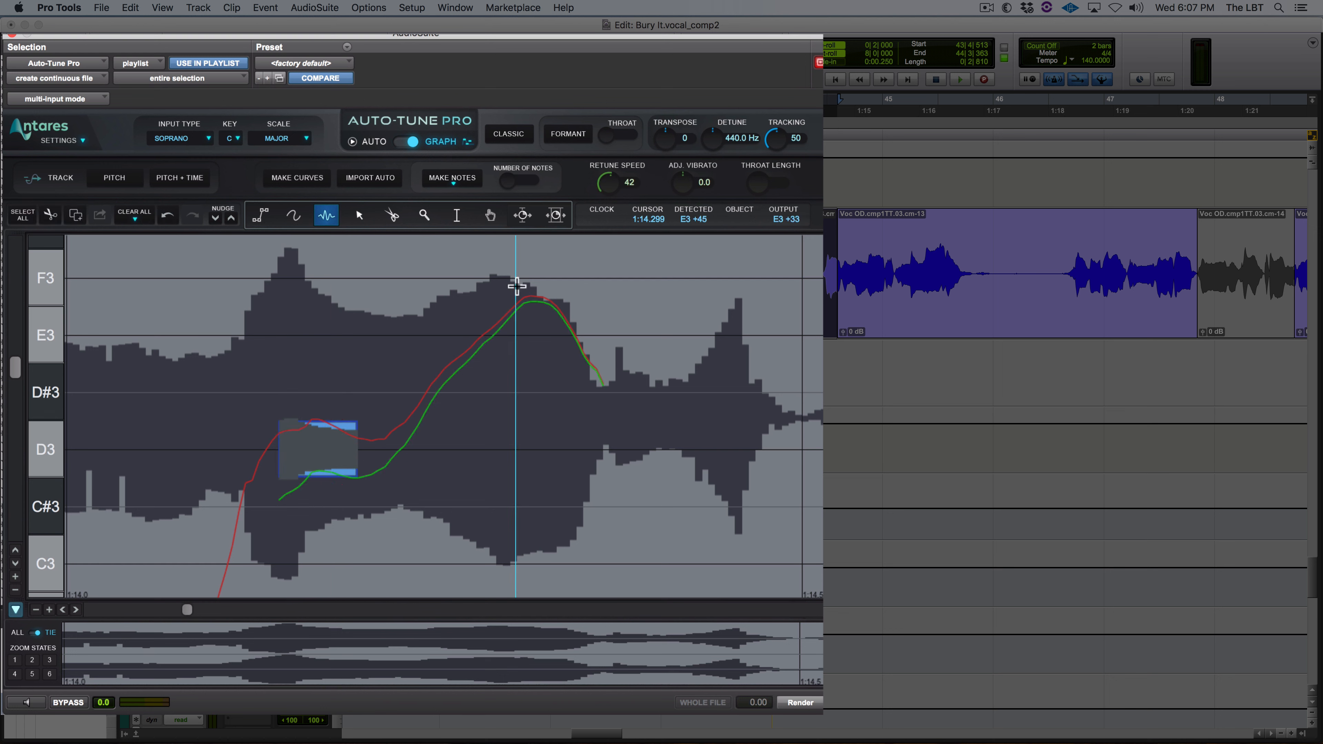
pyautogui.moveTo(505, 276); pyautogui.dragTo(560, 290)
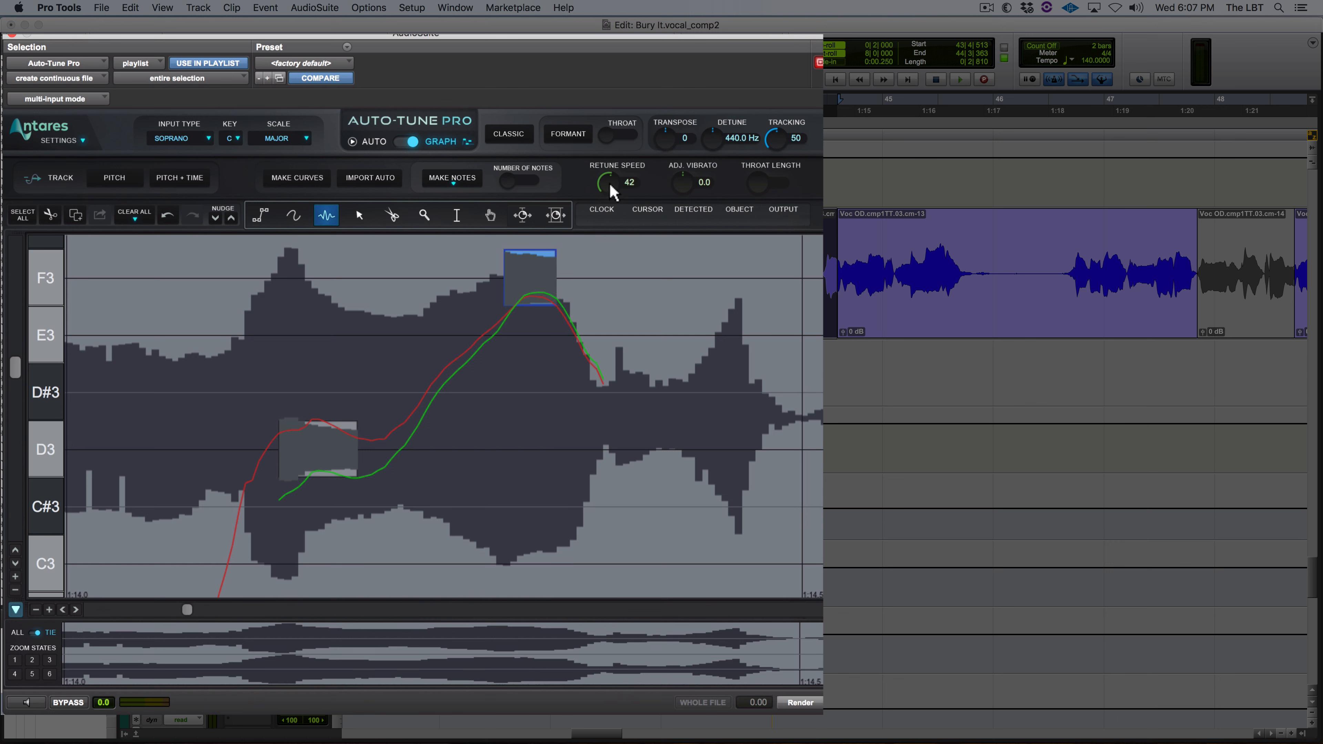
# Step: Set the F3 note's retune speed to 13 and replace the D3 note with a freehand correction curve near D3
pyautogui.moveTo(609, 183); pyautogui.dragTo(615, 157)
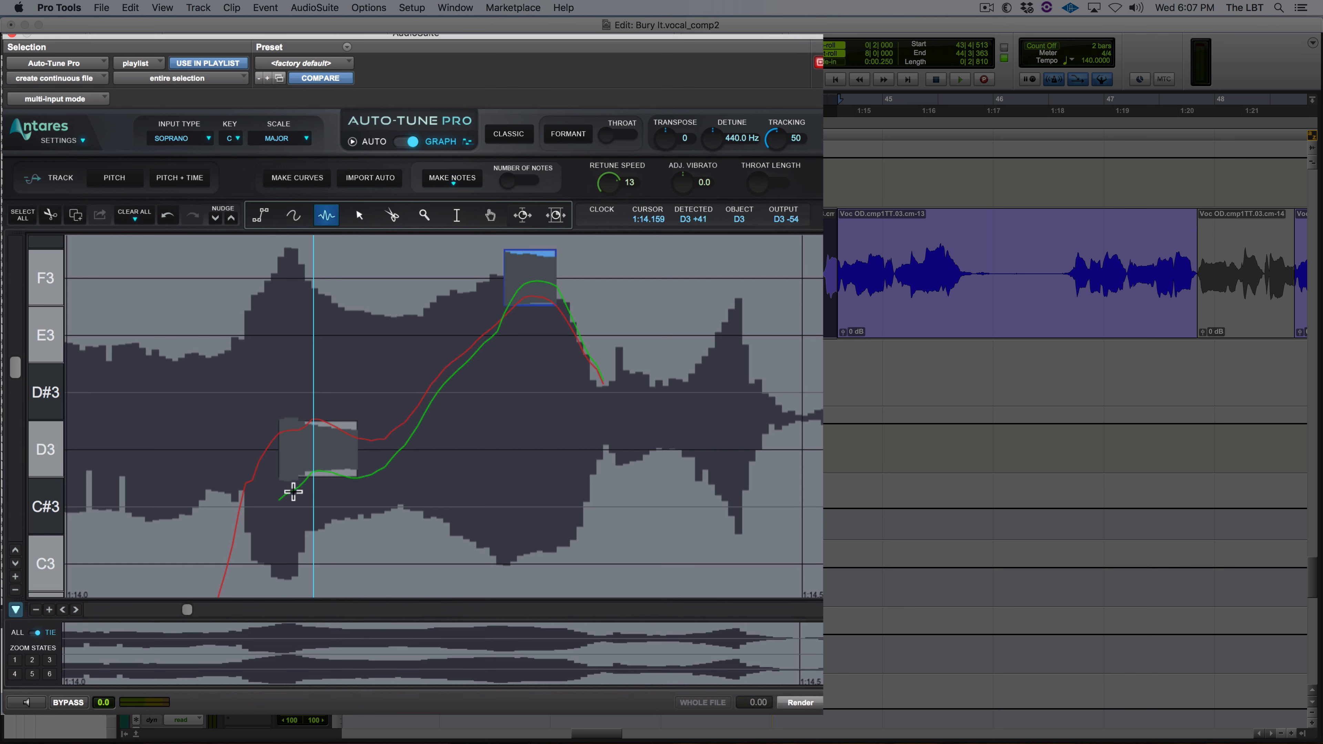
pyautogui.click(294, 218)
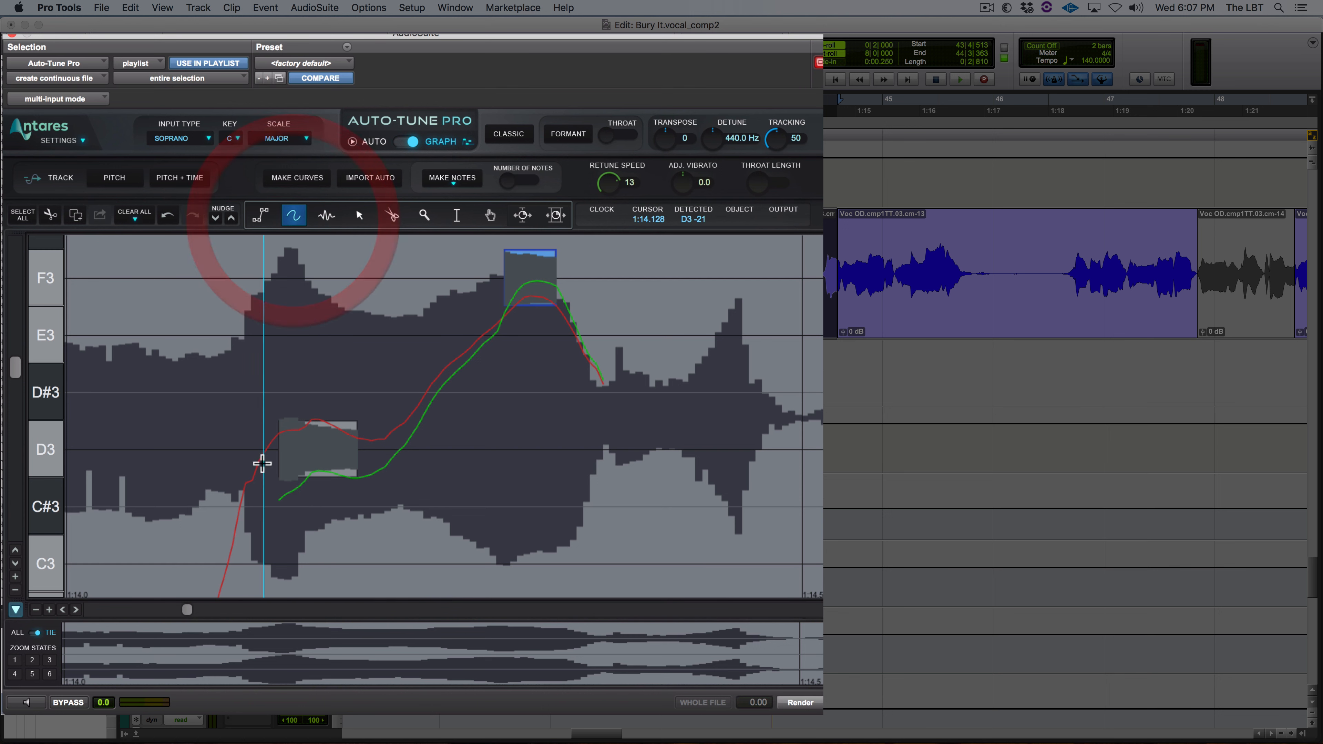
pyautogui.moveTo(266, 449); pyautogui.dragTo(362, 440)
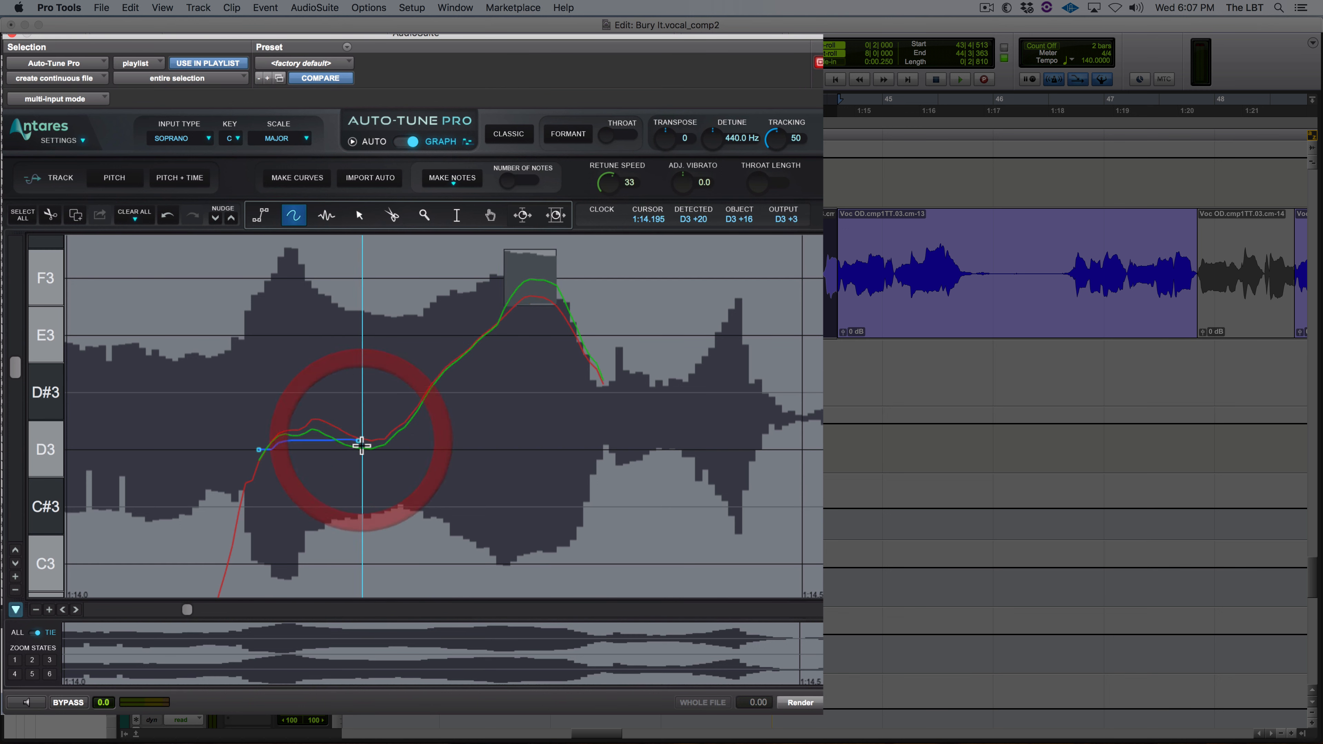
# Step: Set the default retune speeds for note objects and curves to 20 in the Auto-Tune settings and save them
pyautogui.click(82, 141)
pyautogui.click(89, 137)
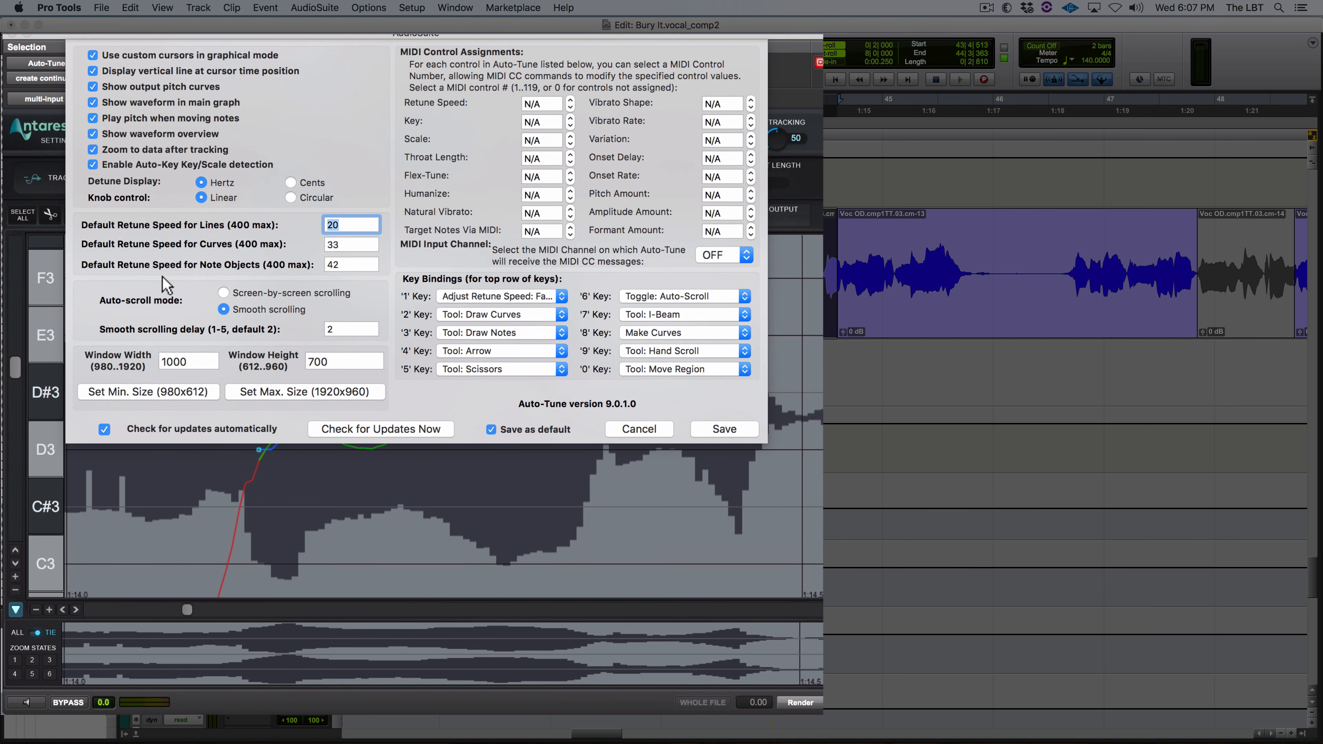
pyautogui.click(309, 262)
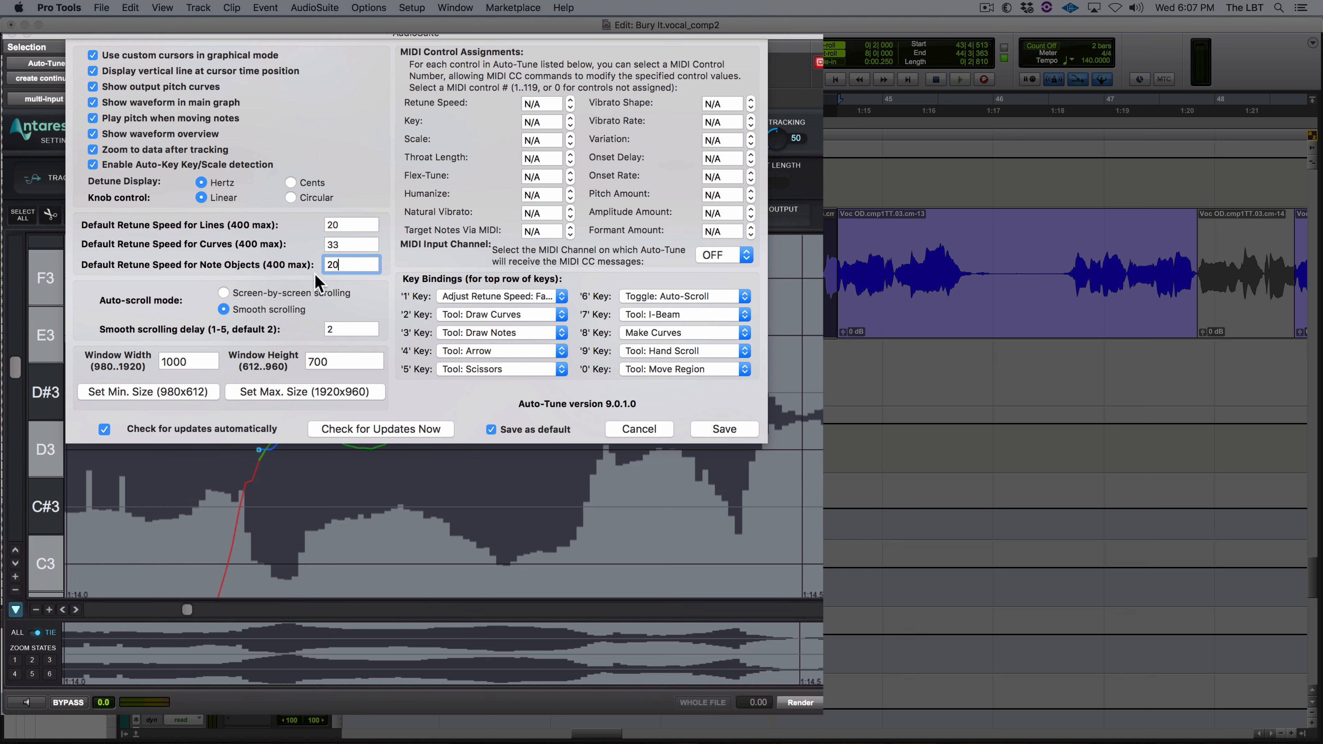
pyautogui.write('20')
pyautogui.click(300, 246)
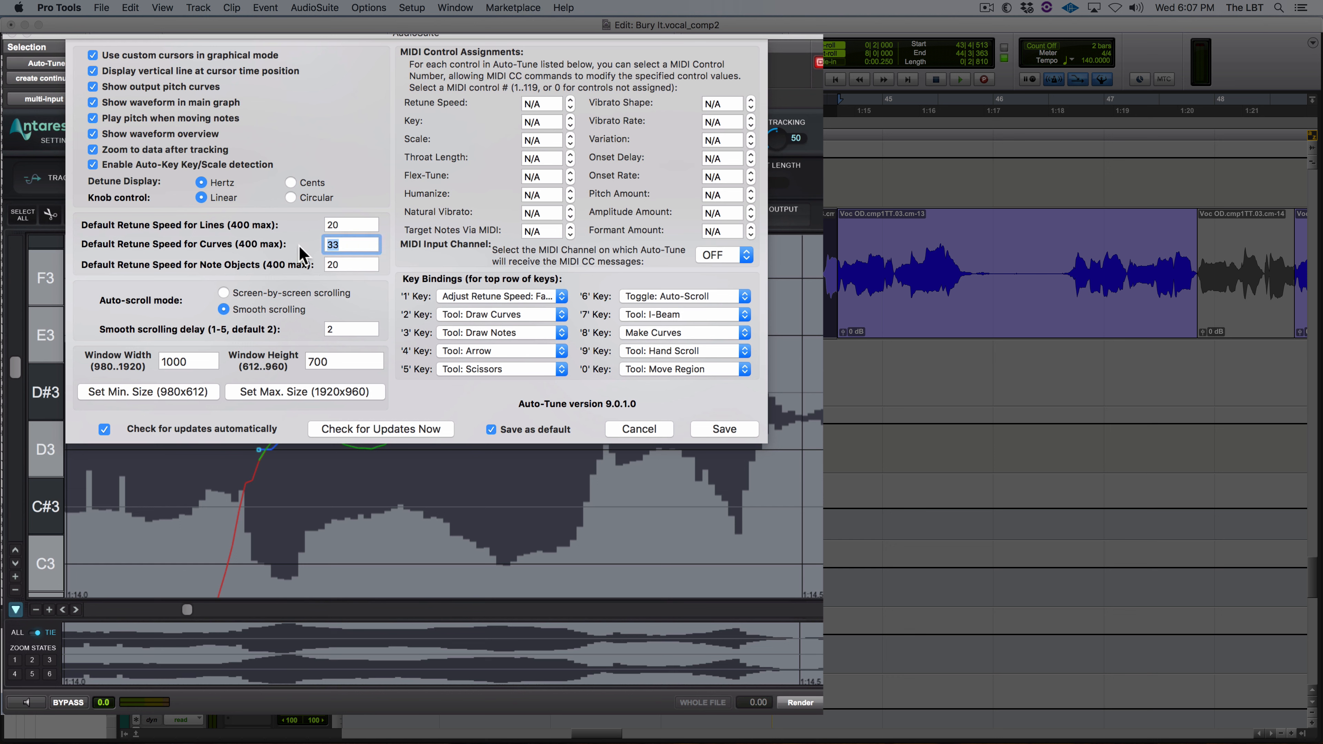
pyautogui.click(714, 429)
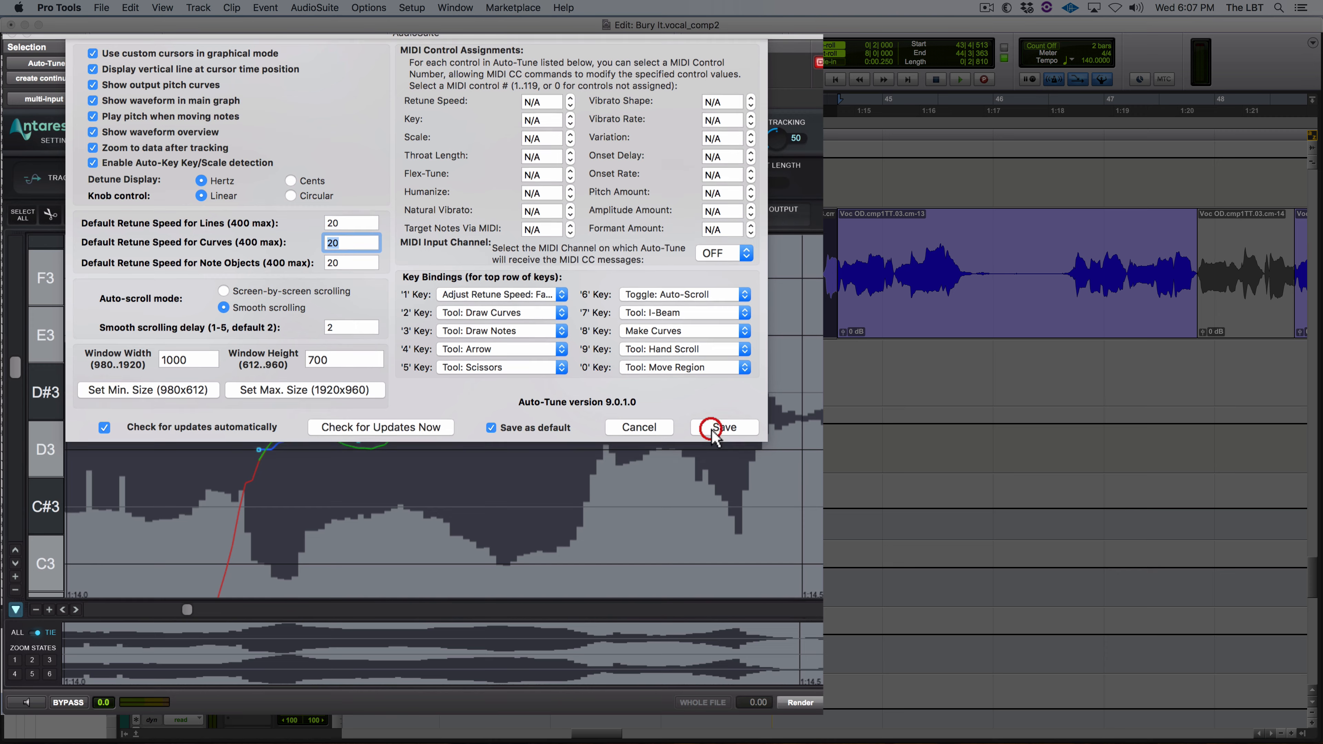
# Step: Play the phrase, try rendering the corrections into the selected clip, and undo the render
pyautogui.press('space')
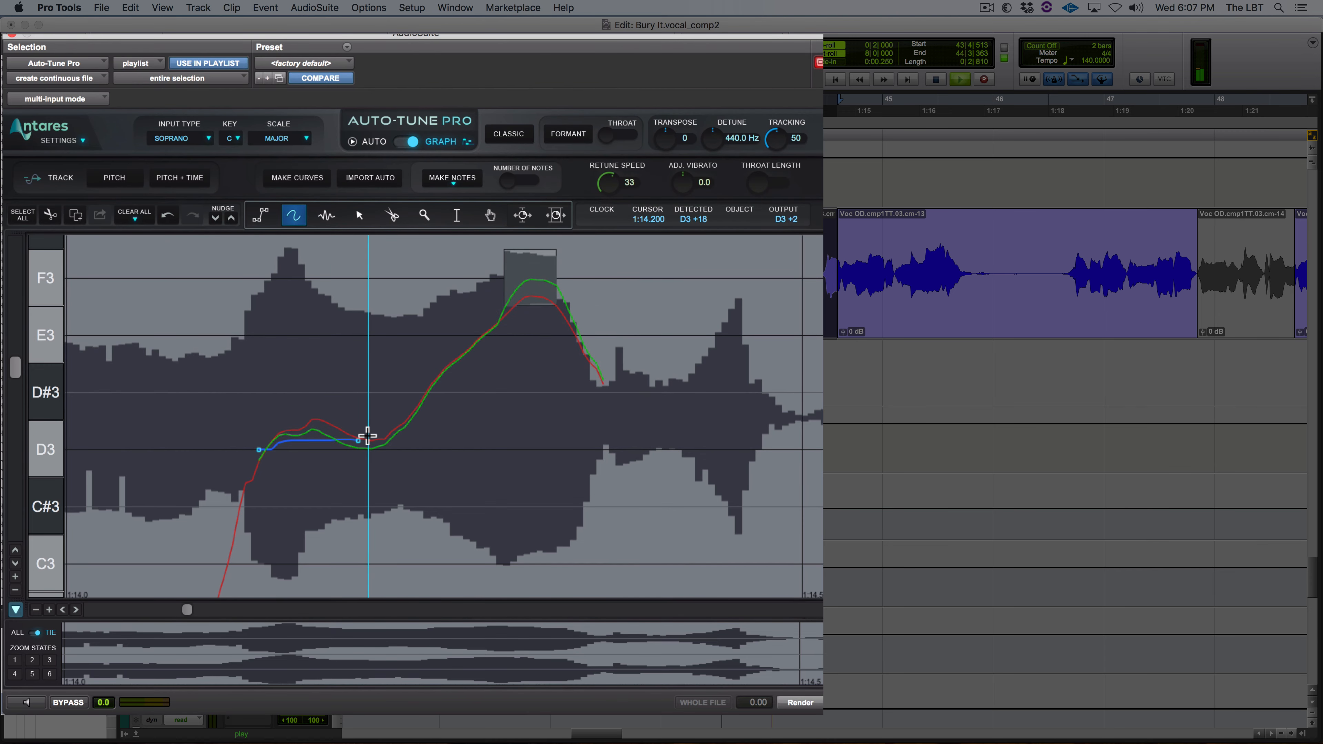
pyautogui.click(797, 701)
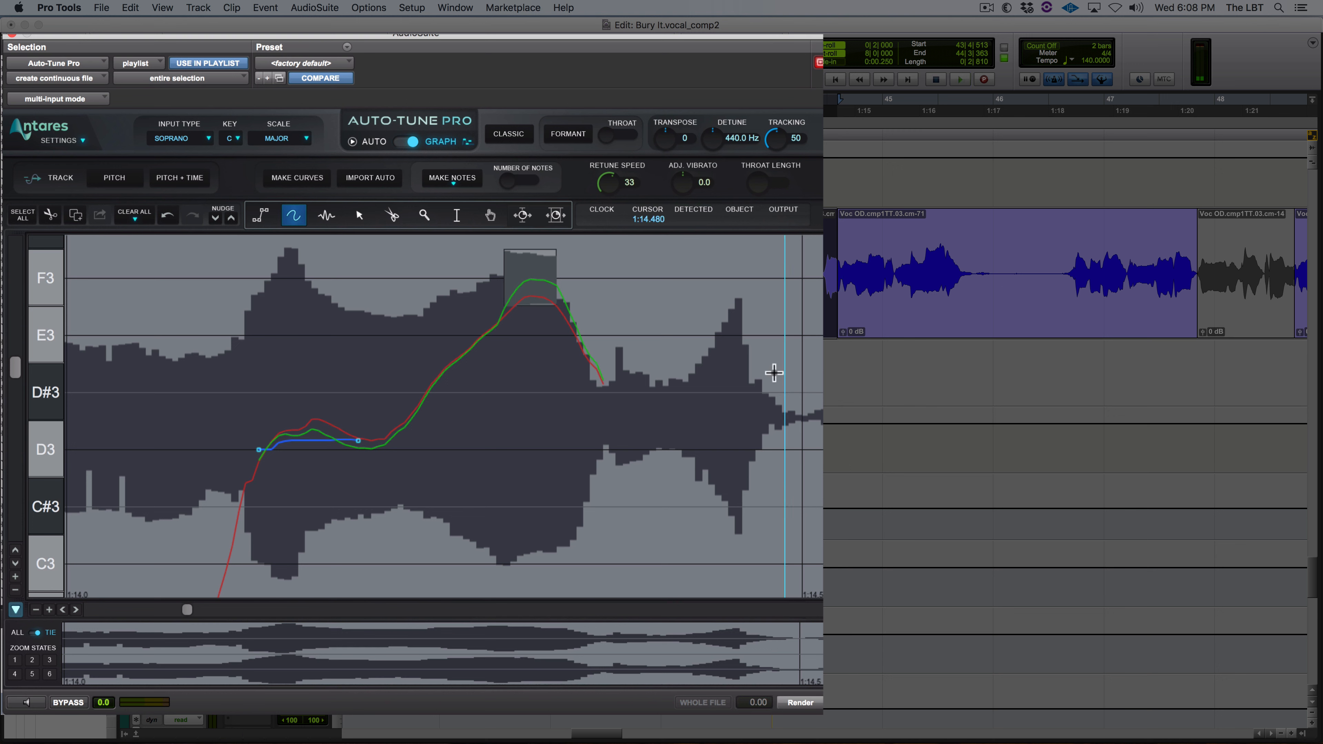
pyautogui.press('super+z')
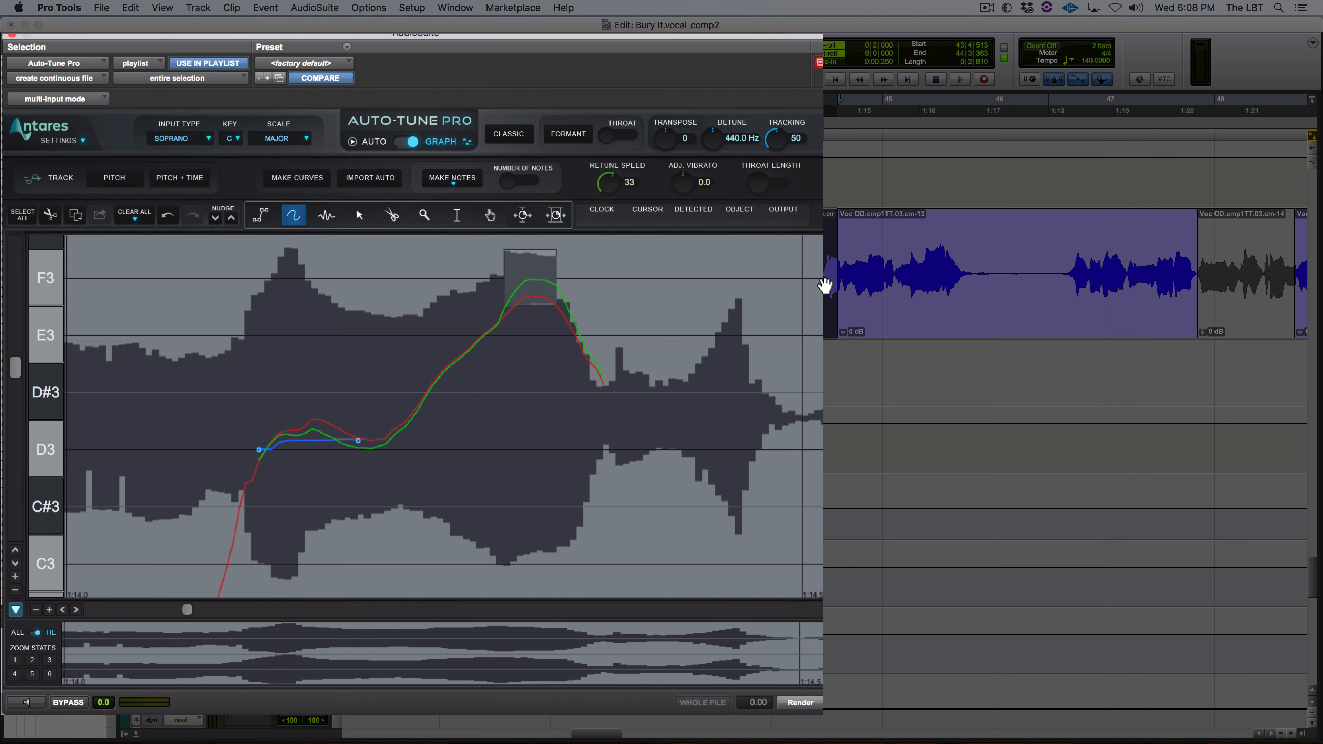
# Step: Set the F3 note's retune speed to 101, render the corrections into the selected clip and play the result
pyautogui.press('t')
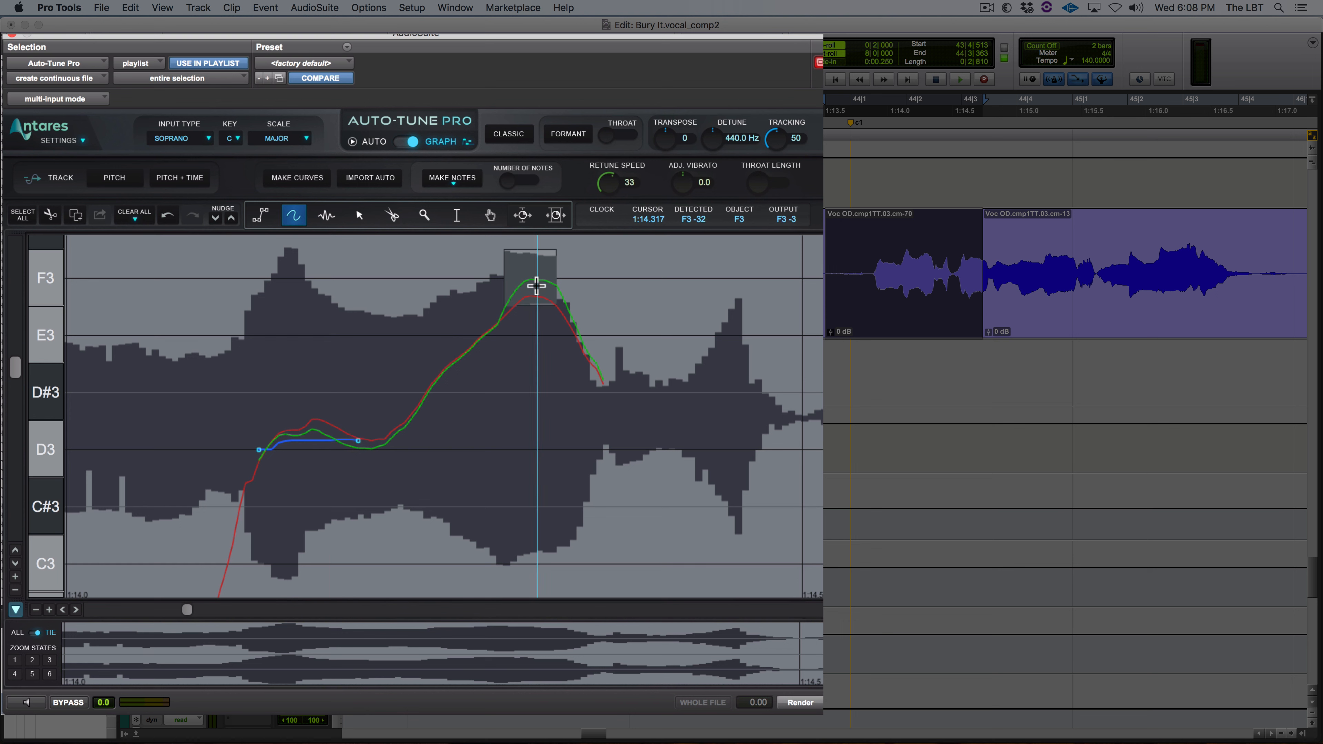
pyautogui.click(359, 214)
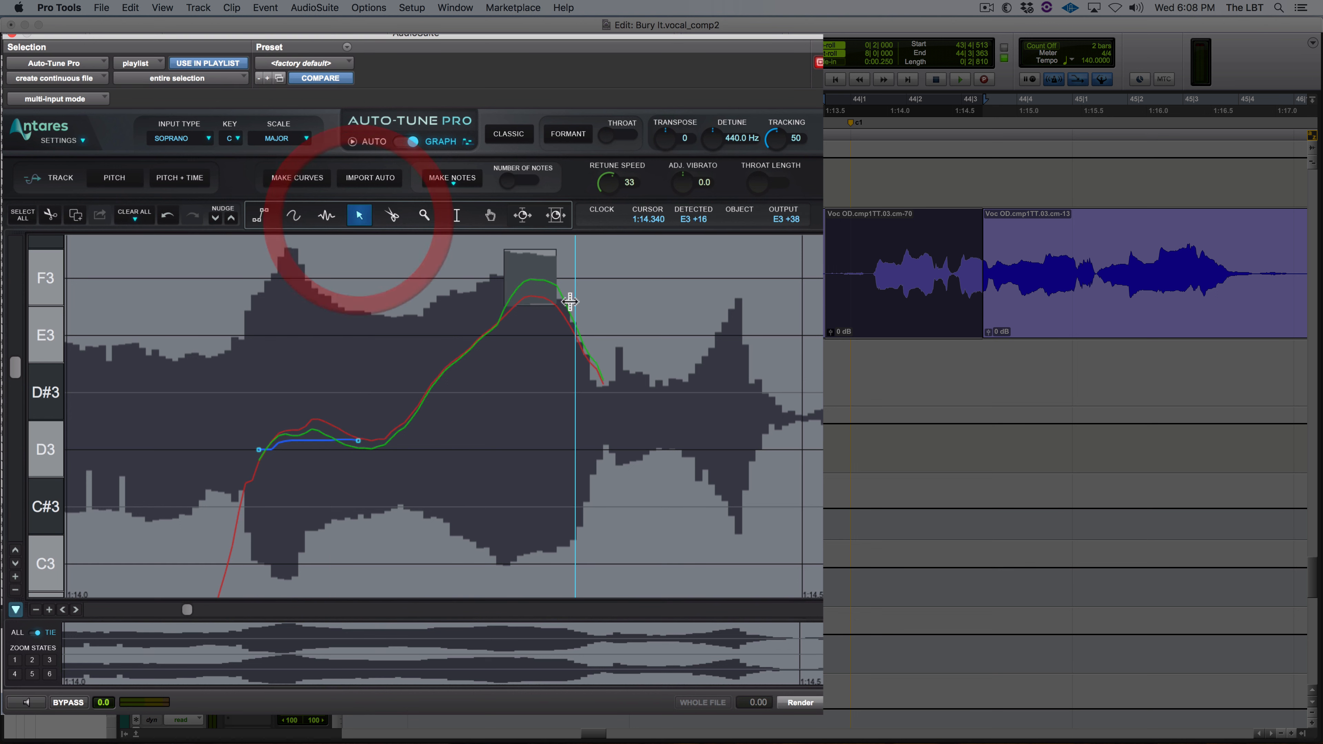
pyautogui.click(530, 279)
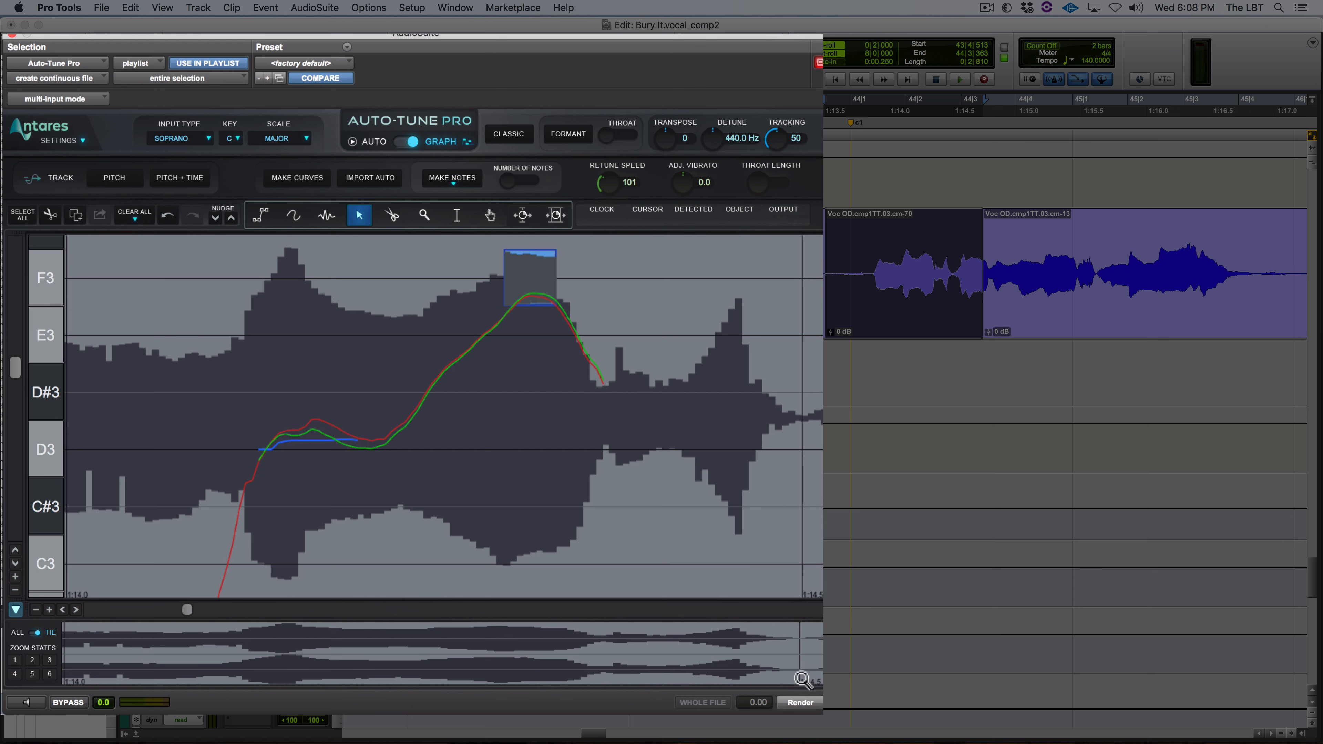
pyautogui.click(801, 703)
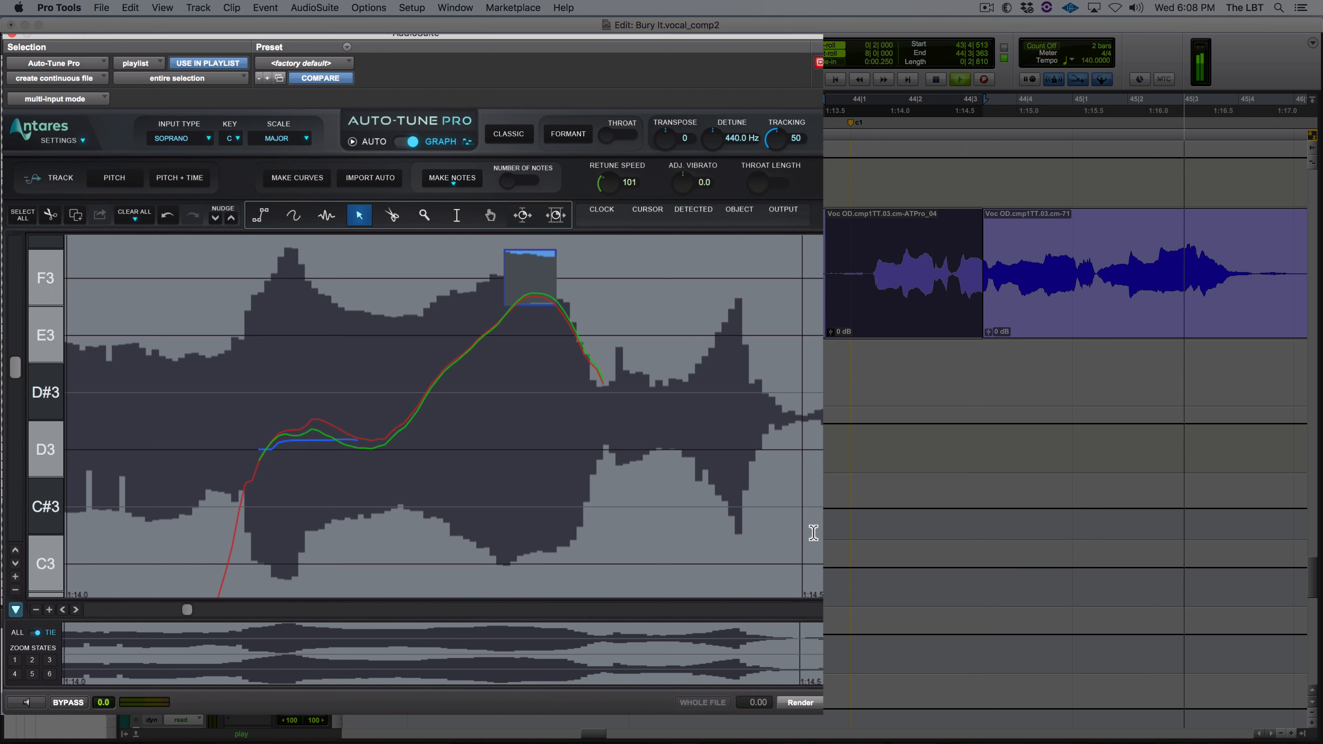
pyautogui.press('space')
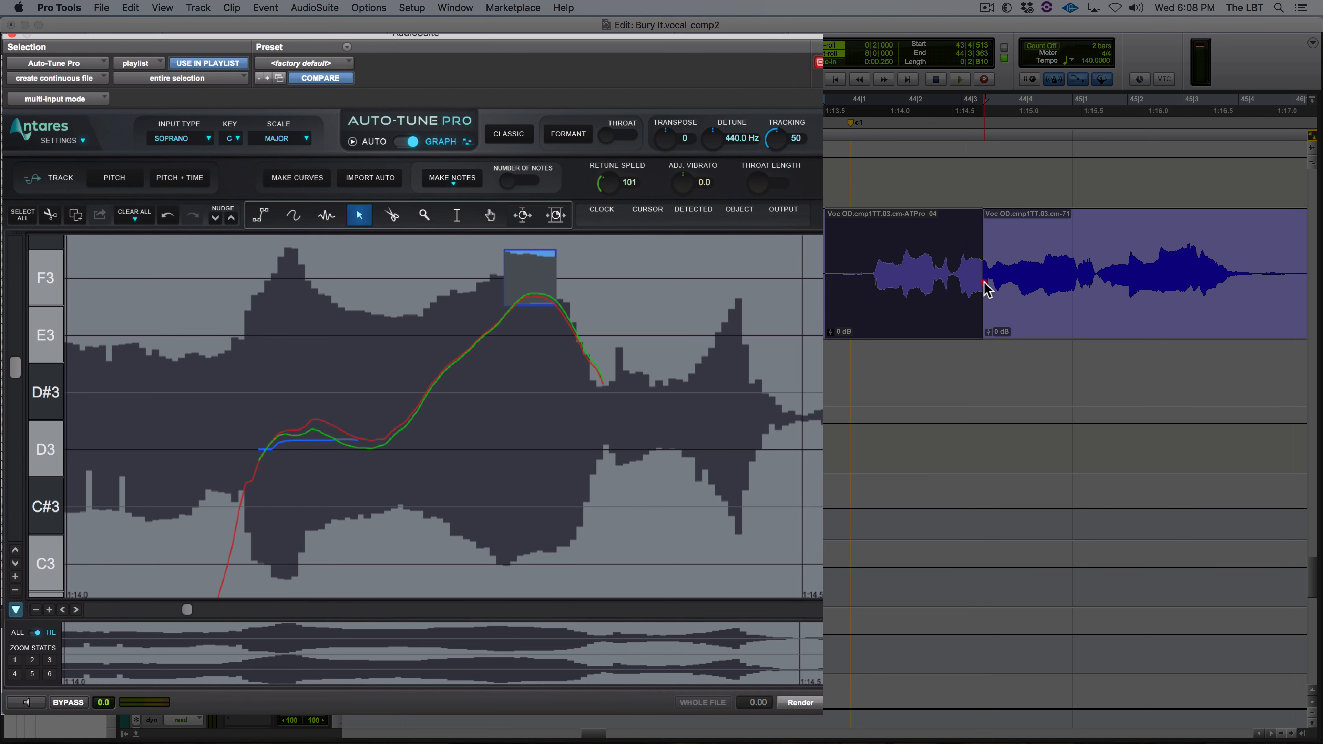
# Step: Move the rendered clip's end boundary earlier and crossfade both of its edges with the neighbouring clips, checking them by ear
pyautogui.moveTo(987, 289); pyautogui.dragTo(961, 286)
pyautogui.click(959, 329)
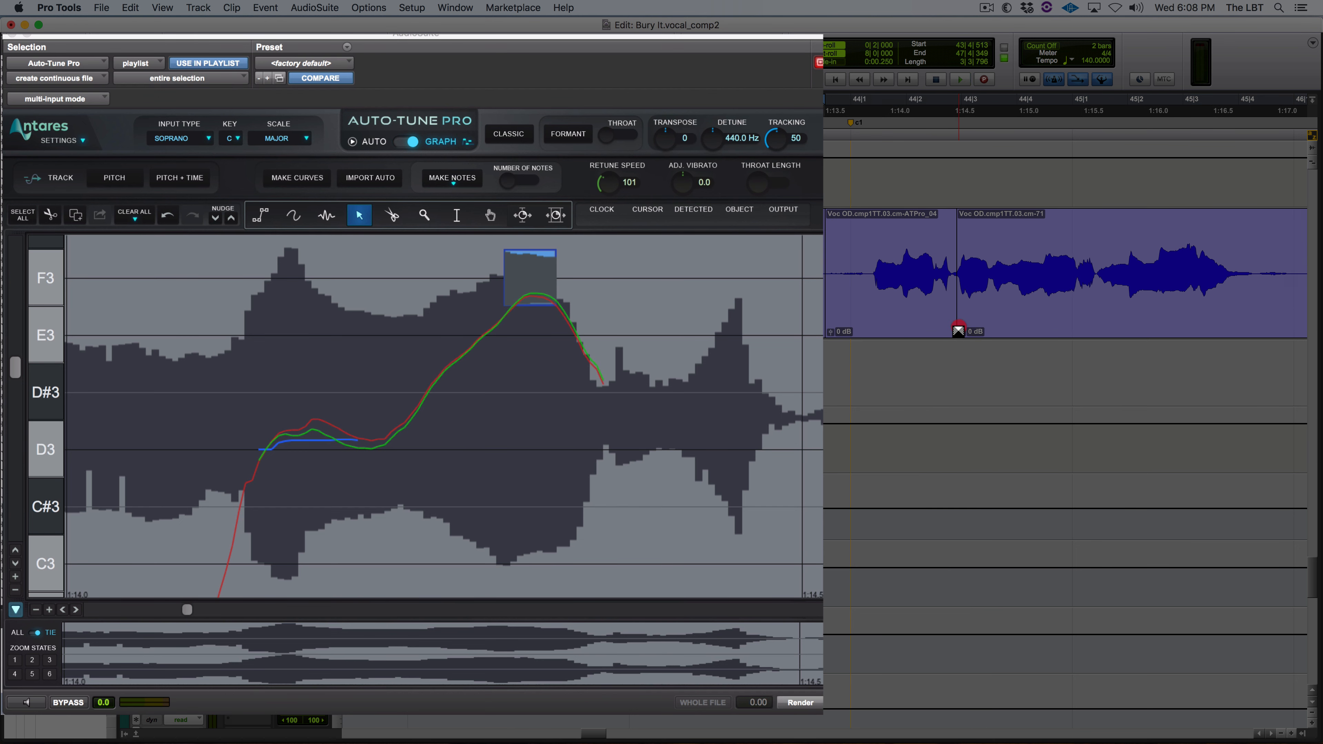
pyautogui.click(788, 249)
pyautogui.press('space')
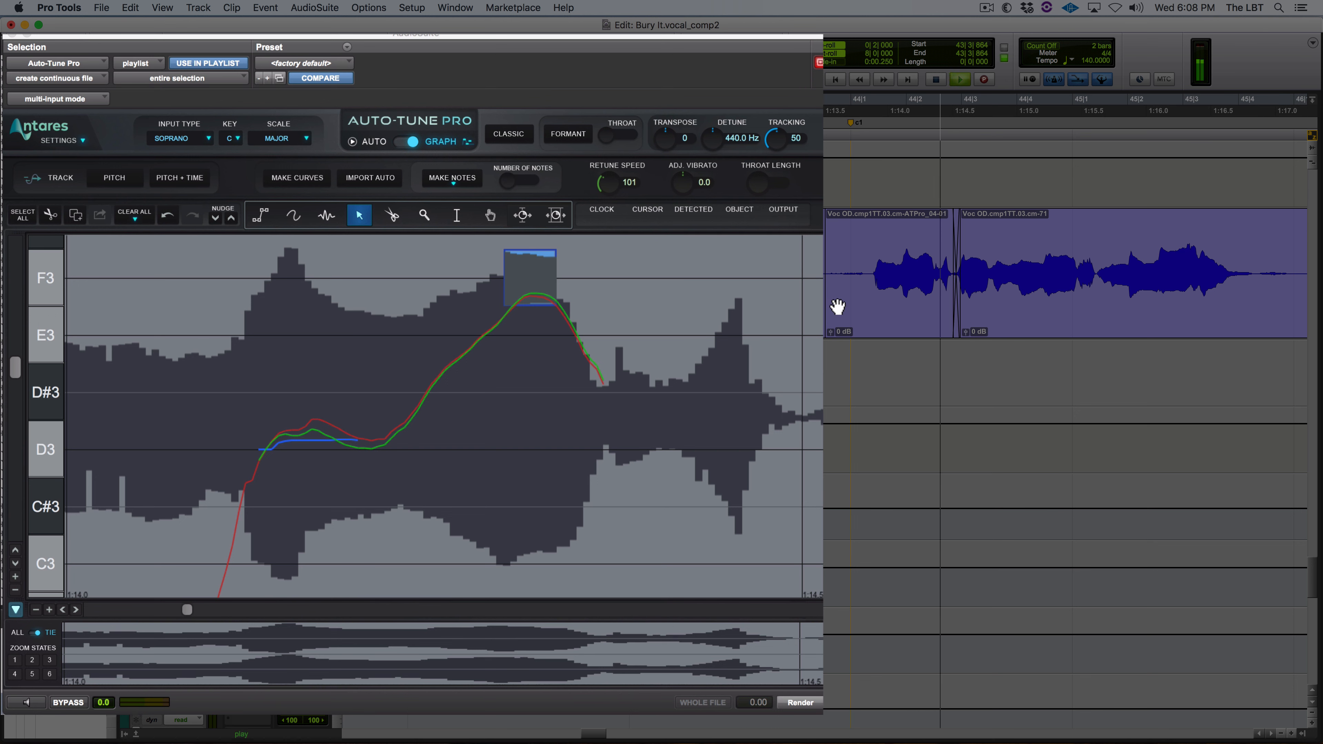
pyautogui.click(819, 297)
pyautogui.moveTo(820, 297); pyautogui.dragTo(834, 321)
pyautogui.press('space')
# Step: Extend both edges of the next vocal clip, Voc OD.cmp1TT.03.cm-14, so it spans 47|4|015 to 48|4|189
pyautogui.click(1035, 292)
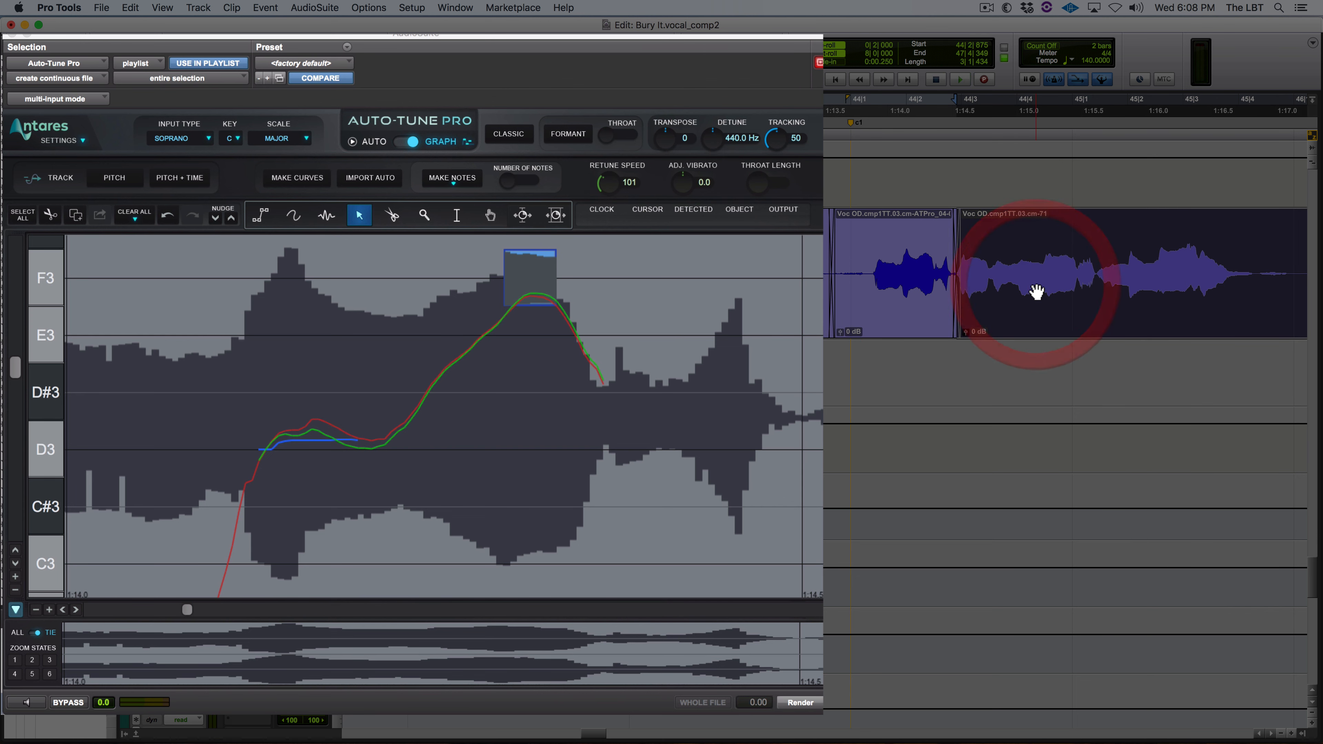
pyautogui.press('r')
pyautogui.press('r')
pyautogui.click(1071, 307)
pyautogui.press('t')
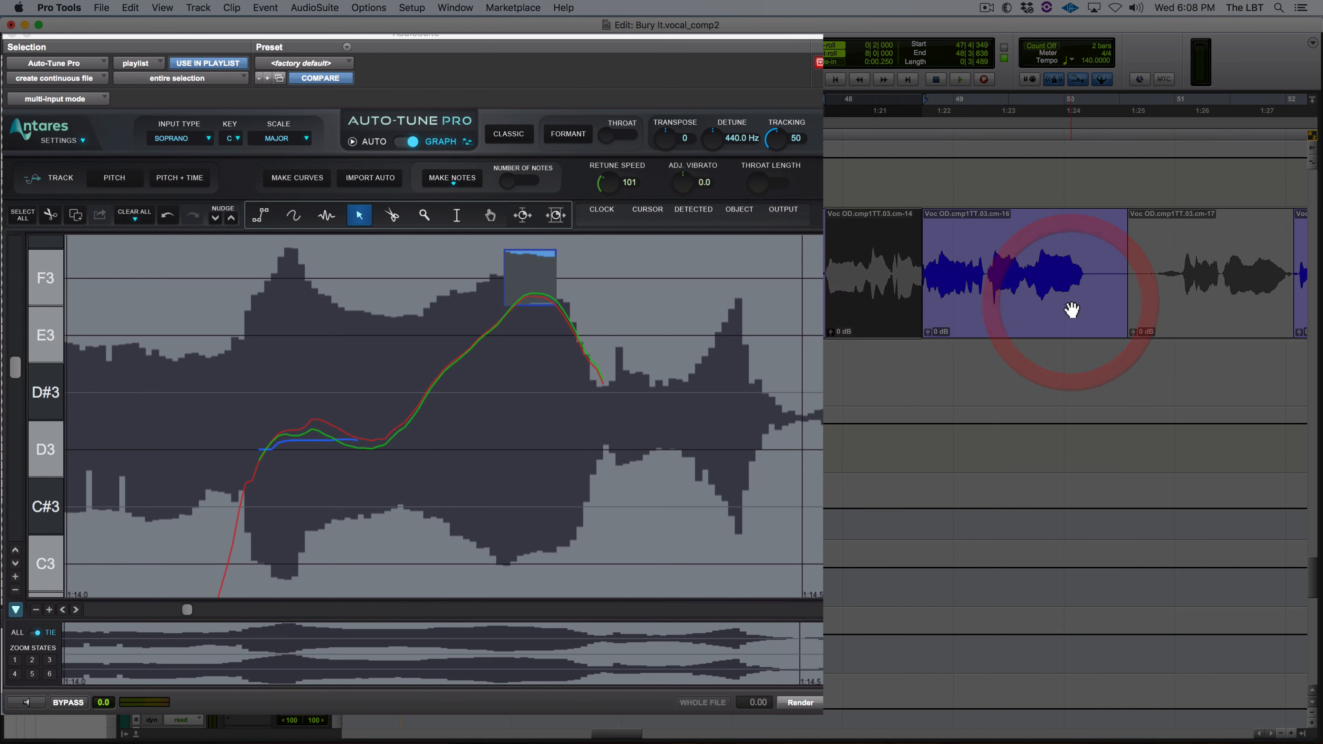
pyautogui.press('t')
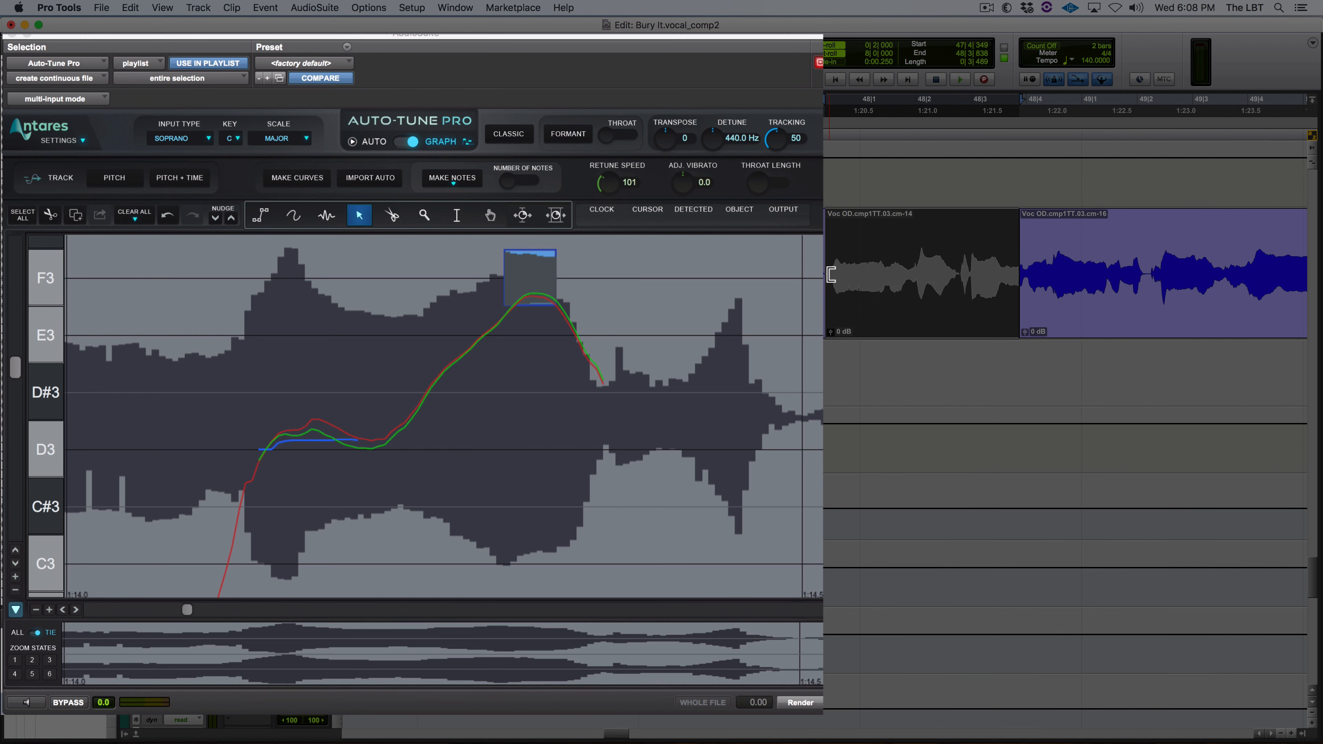
pyautogui.moveTo(831, 274); pyautogui.dragTo(808, 275)
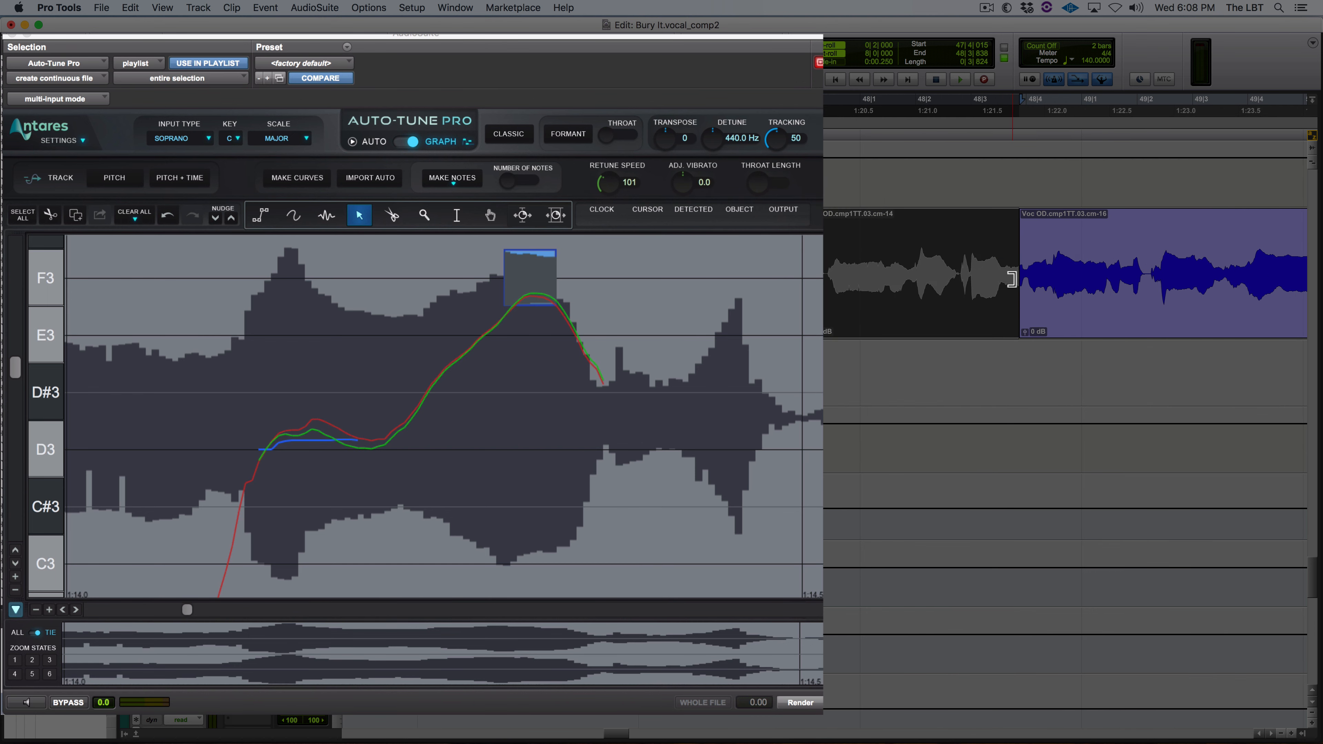
pyautogui.moveTo(1010, 279); pyautogui.dragTo(1036, 279)
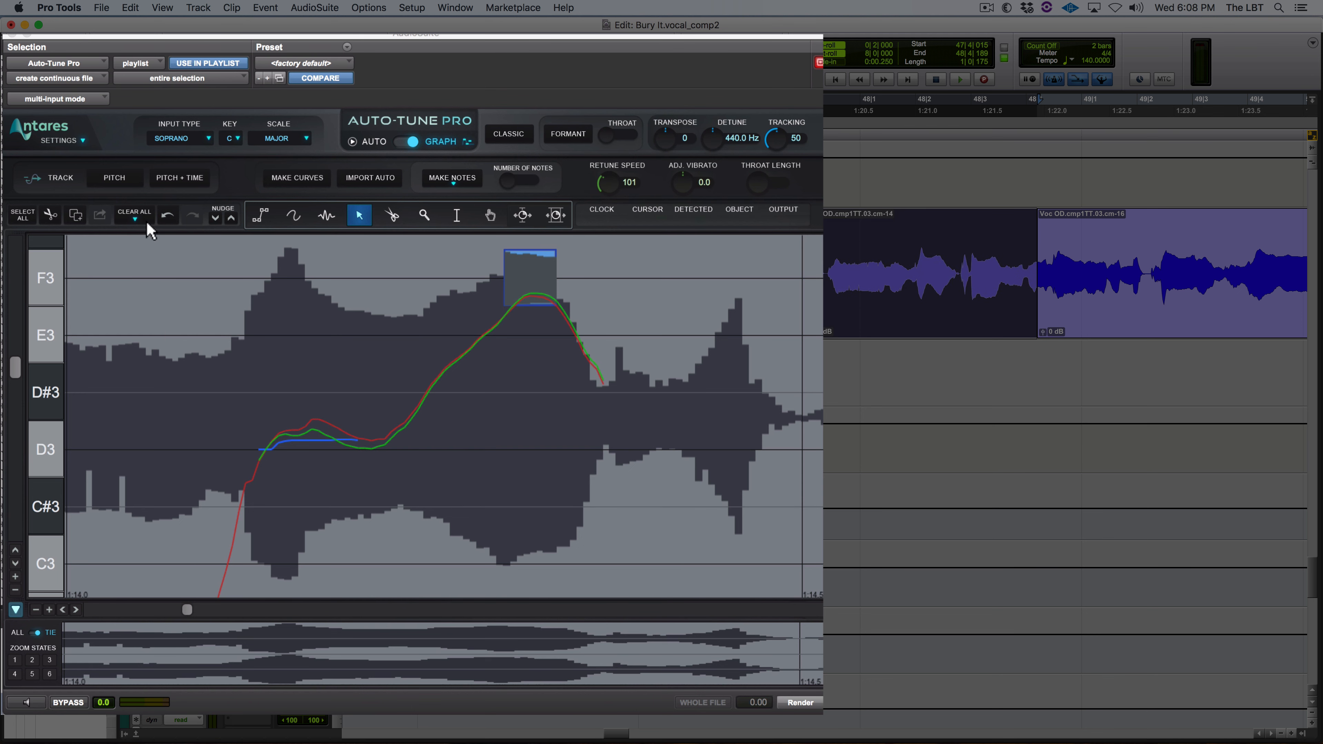
# Step: Clear all data from the Auto-Tune graph and track the pitch of the clip from 47|4|015 to 48|4|189
pyautogui.click(137, 211)
pyautogui.click(156, 221)
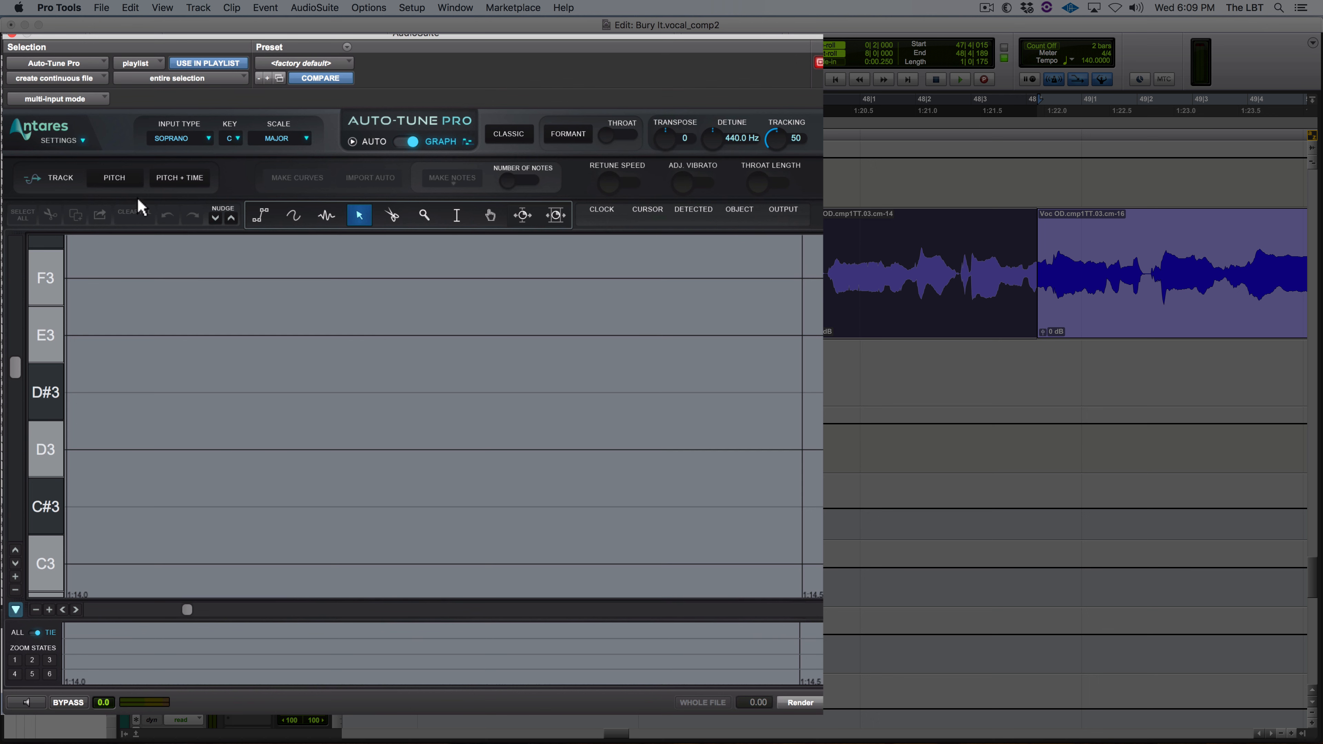
pyautogui.click(116, 177)
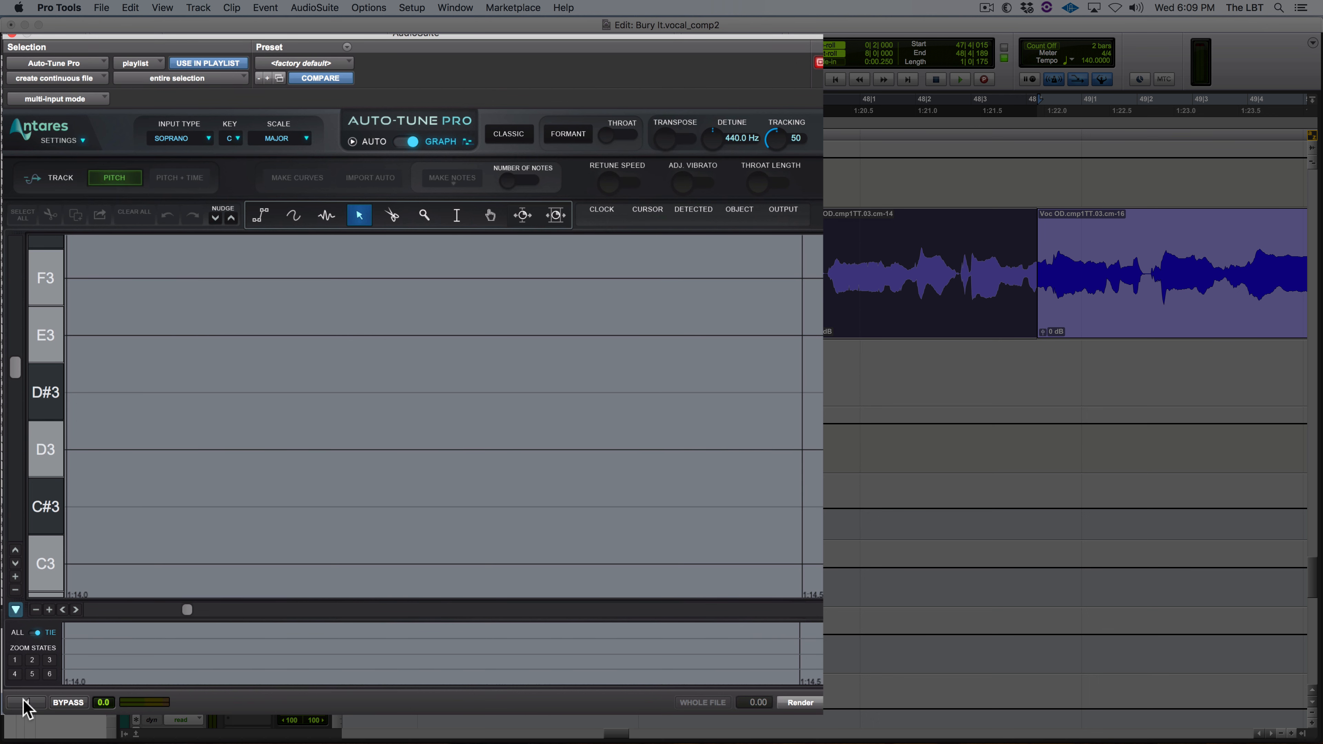
pyautogui.click(24, 702)
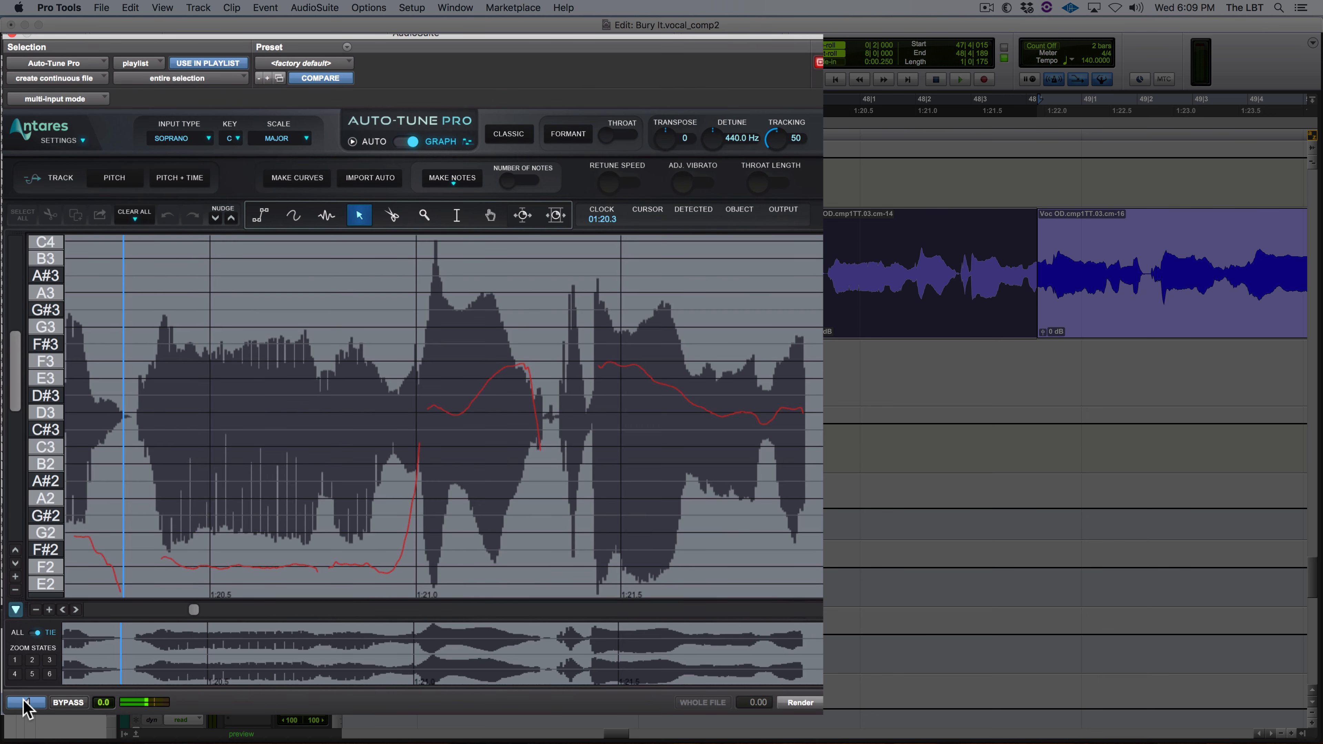
pyautogui.click(24, 703)
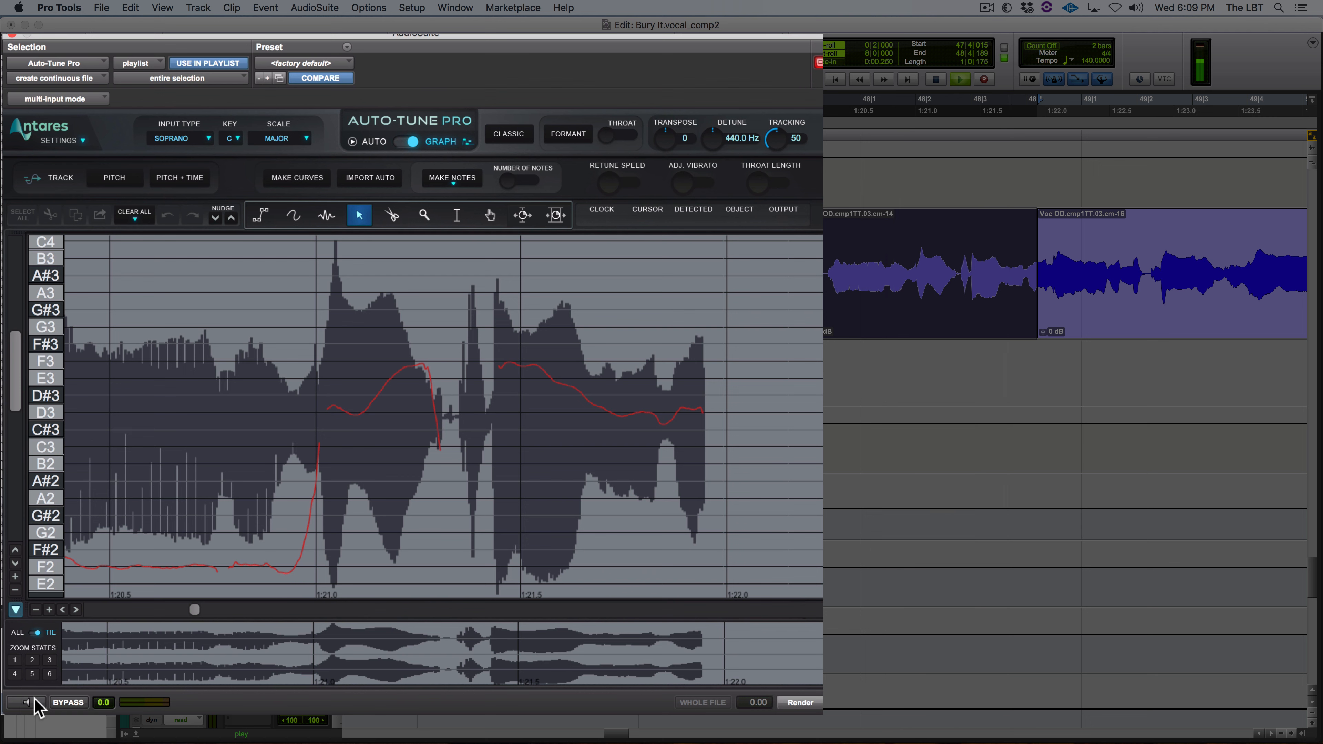
# Step: Play the range from 47|4|492 to 48|1|703 and draw an F2 note over the first sustained pitch from about 1:20.45 to 1:20.6
pyautogui.moveTo(833, 258); pyautogui.dragTo(900, 265)
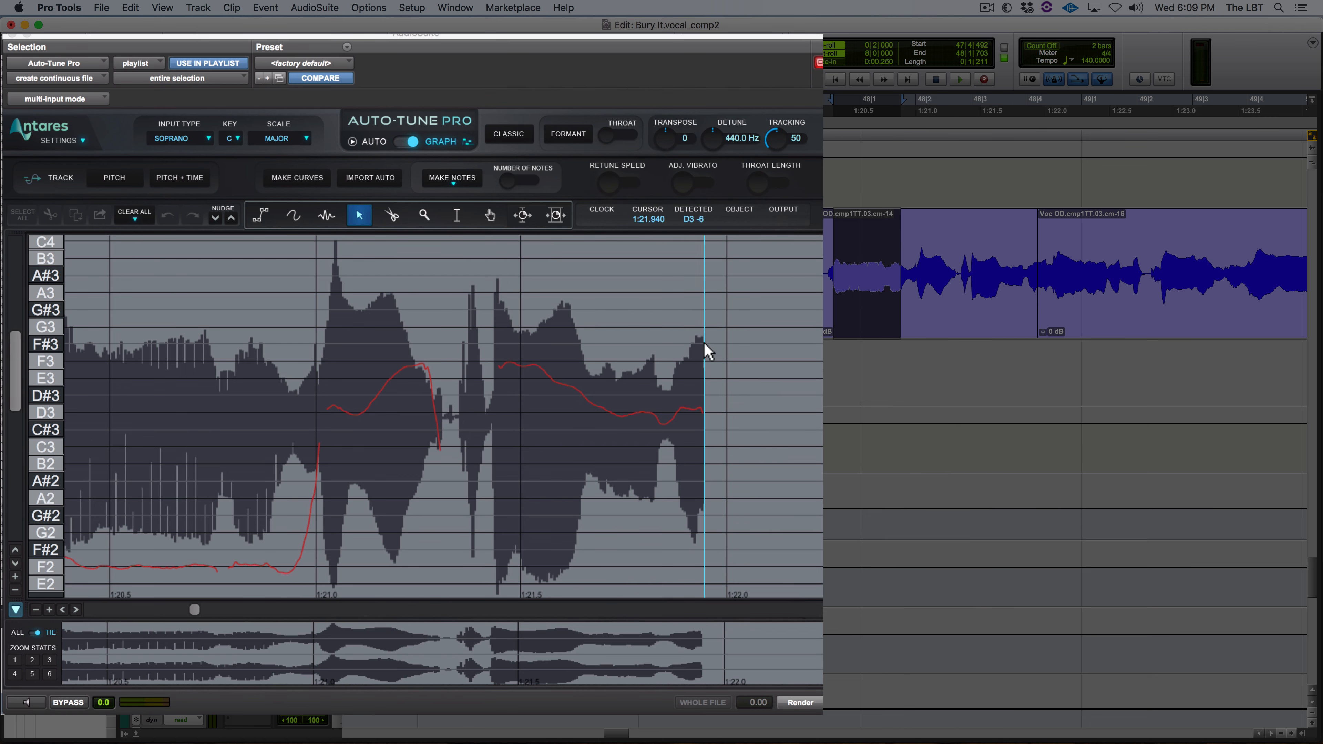
pyautogui.press('space')
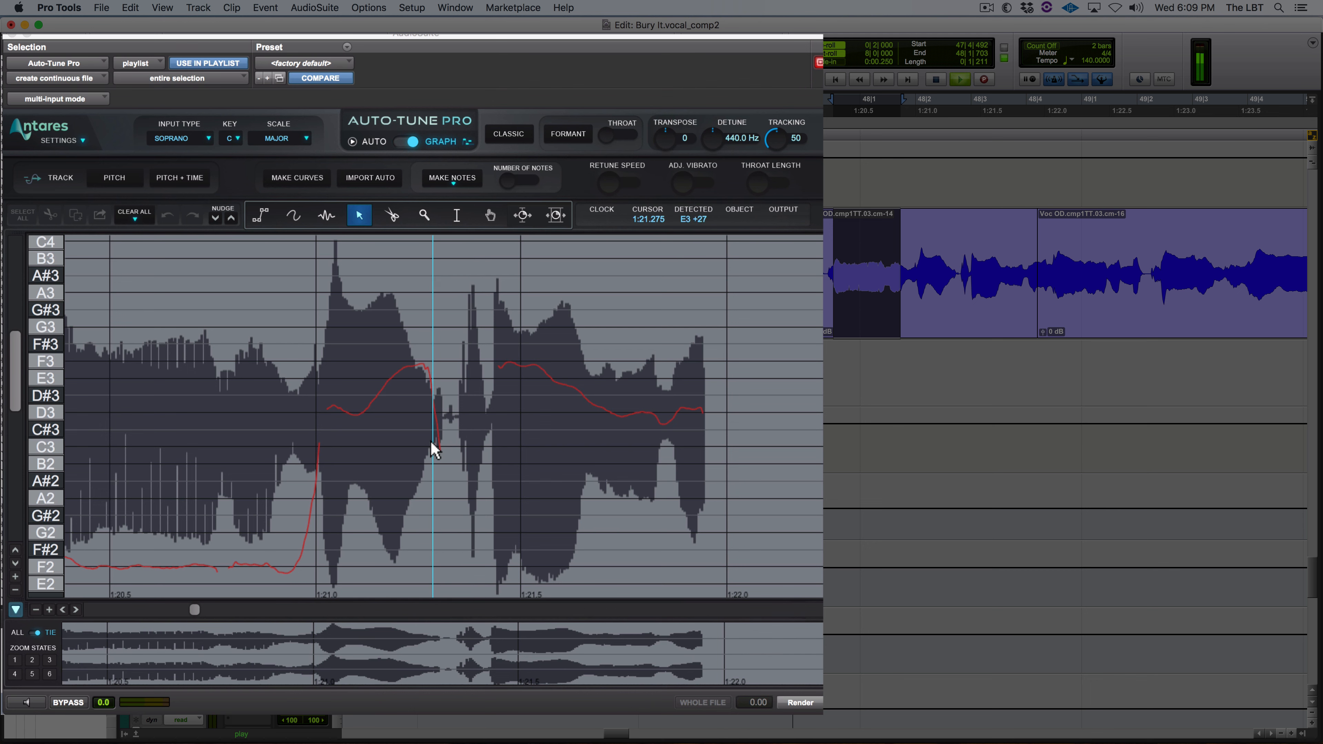
pyautogui.scroll(-1, 301, 498)
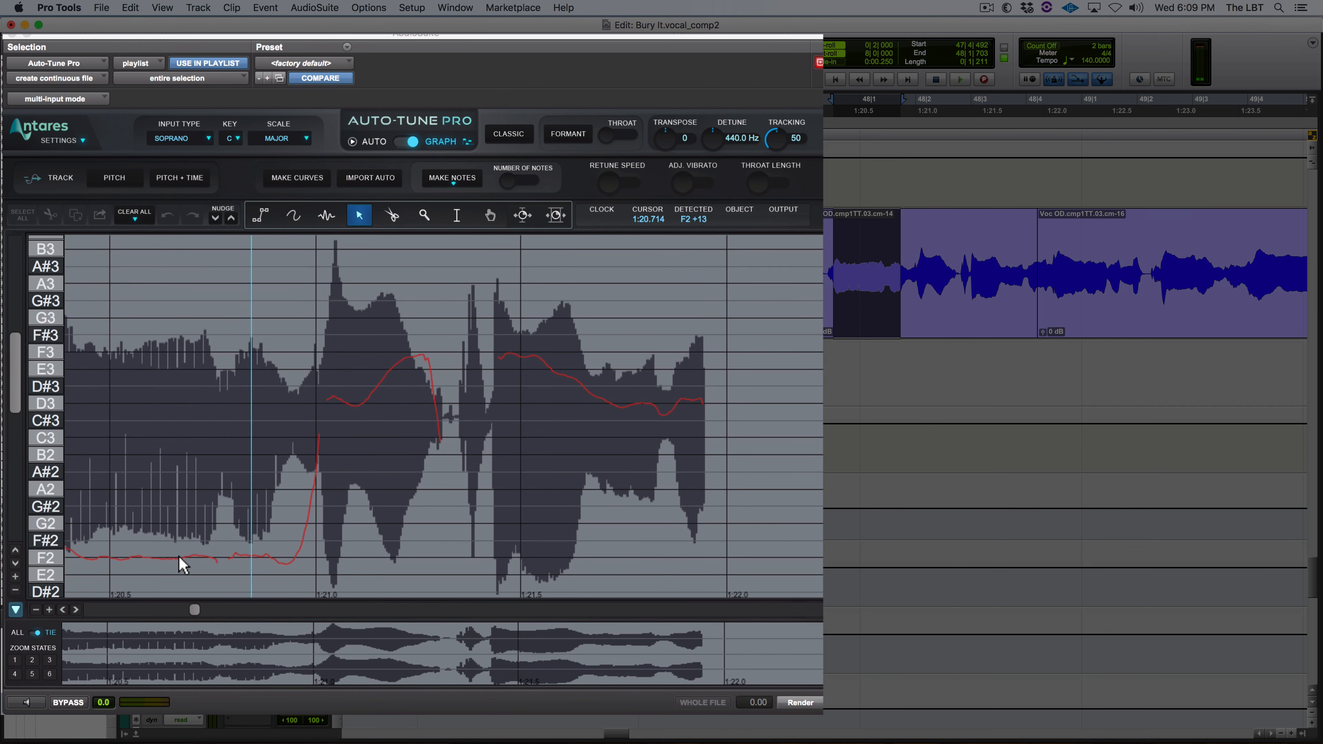
pyautogui.scroll(-2, 185, 558)
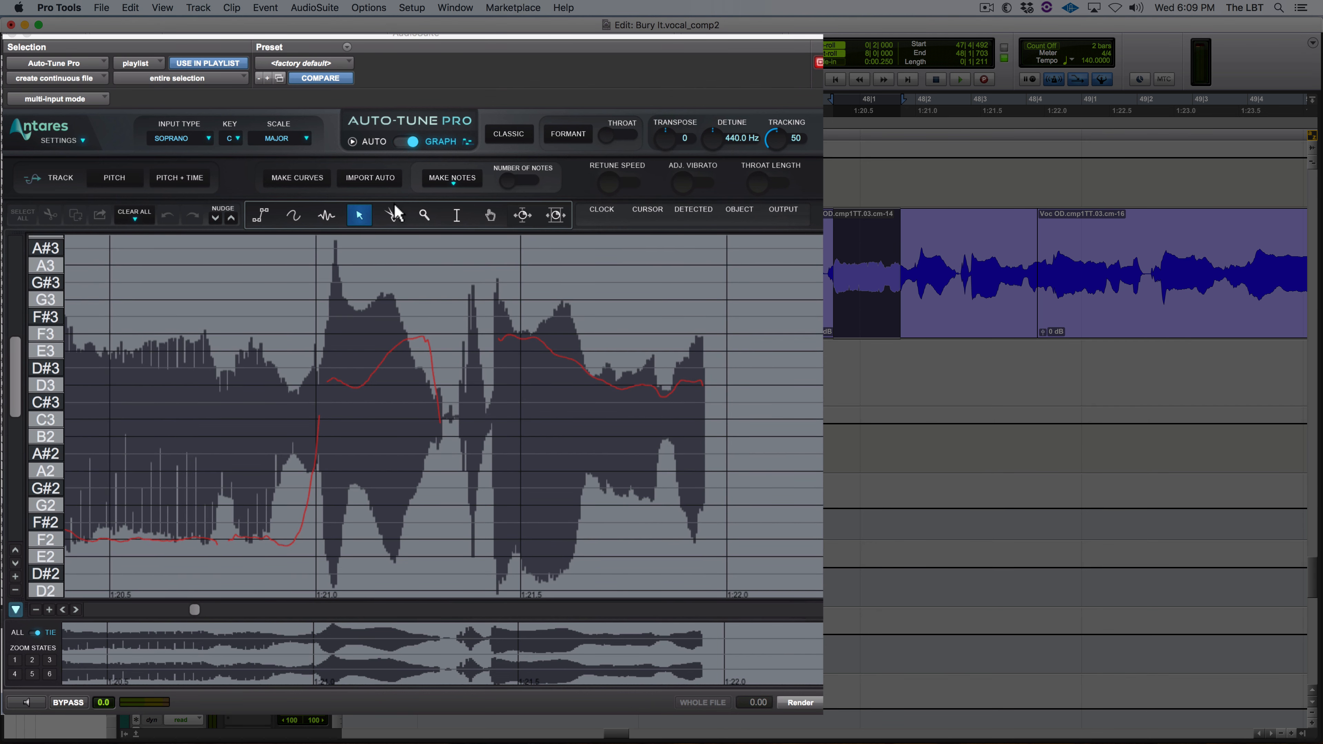
pyautogui.click(425, 215)
pyautogui.moveTo(291, 480); pyautogui.dragTo(111, 564)
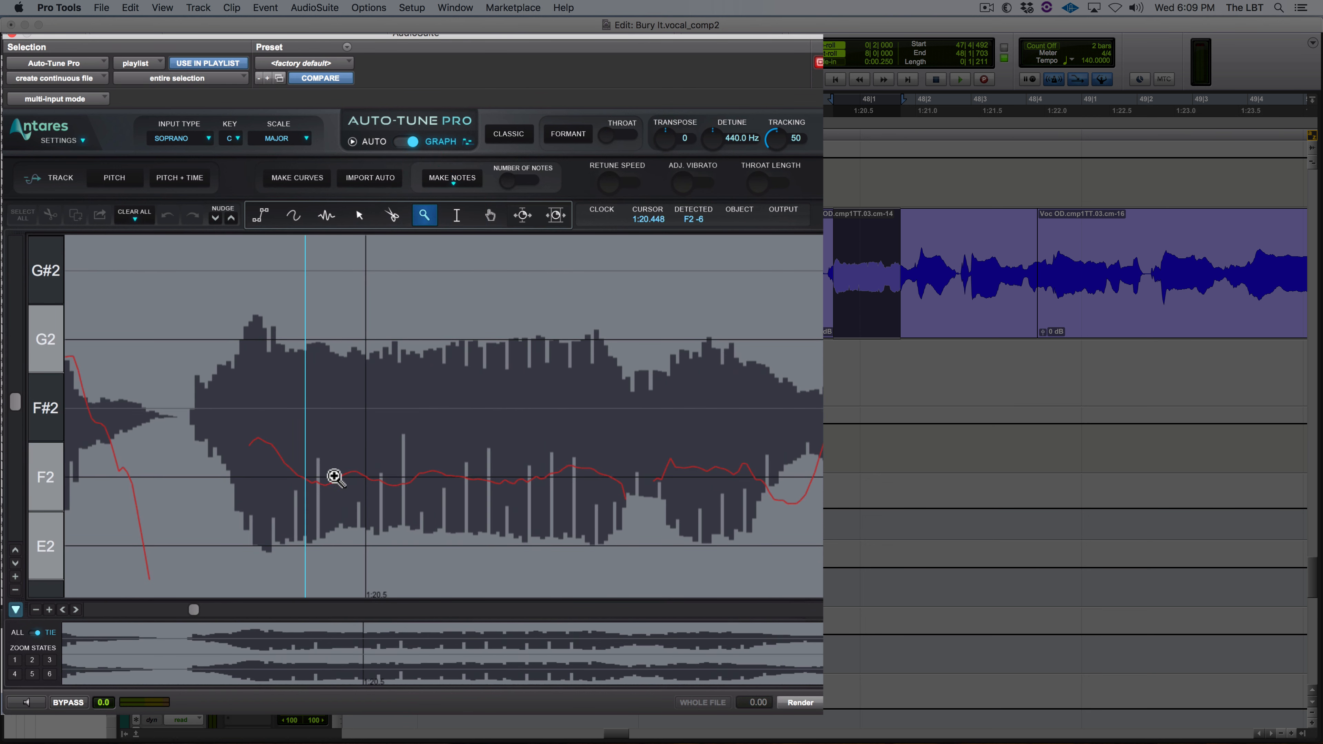
pyautogui.click(326, 215)
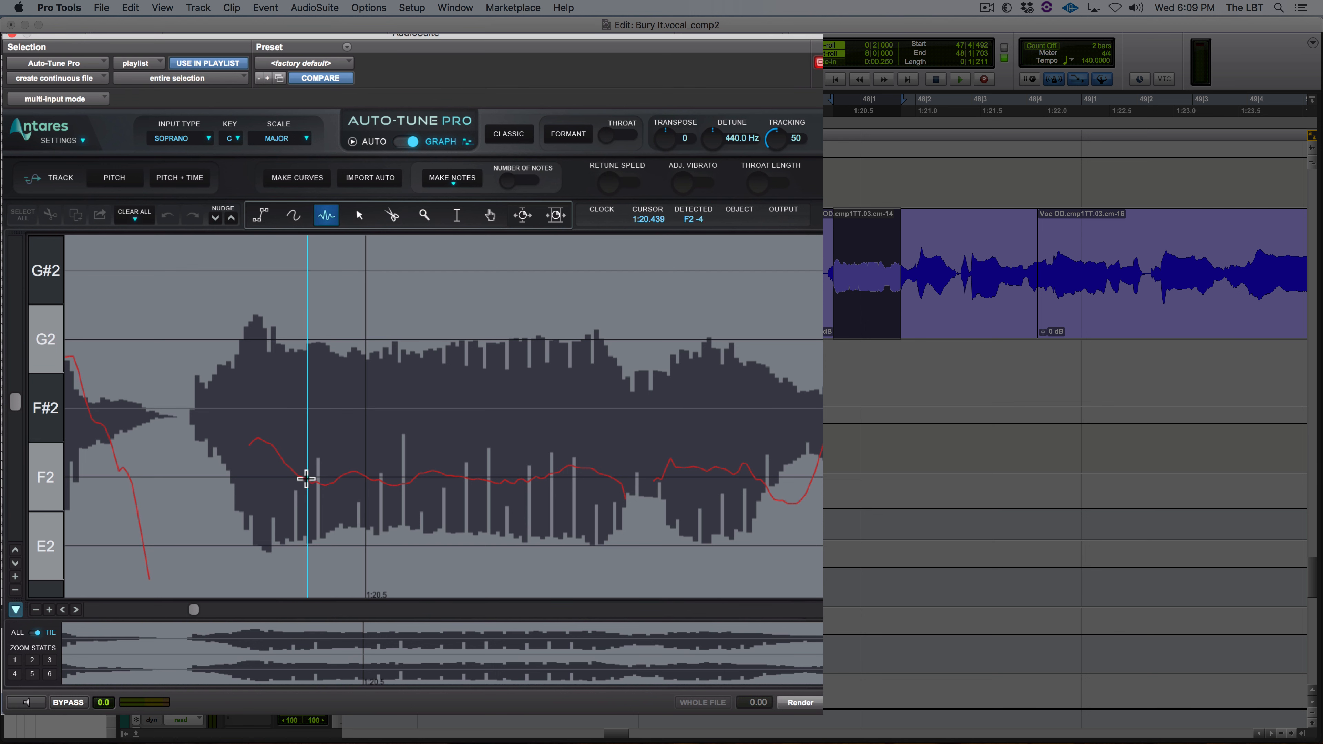
pyautogui.moveTo(301, 479); pyautogui.dragTo(482, 491)
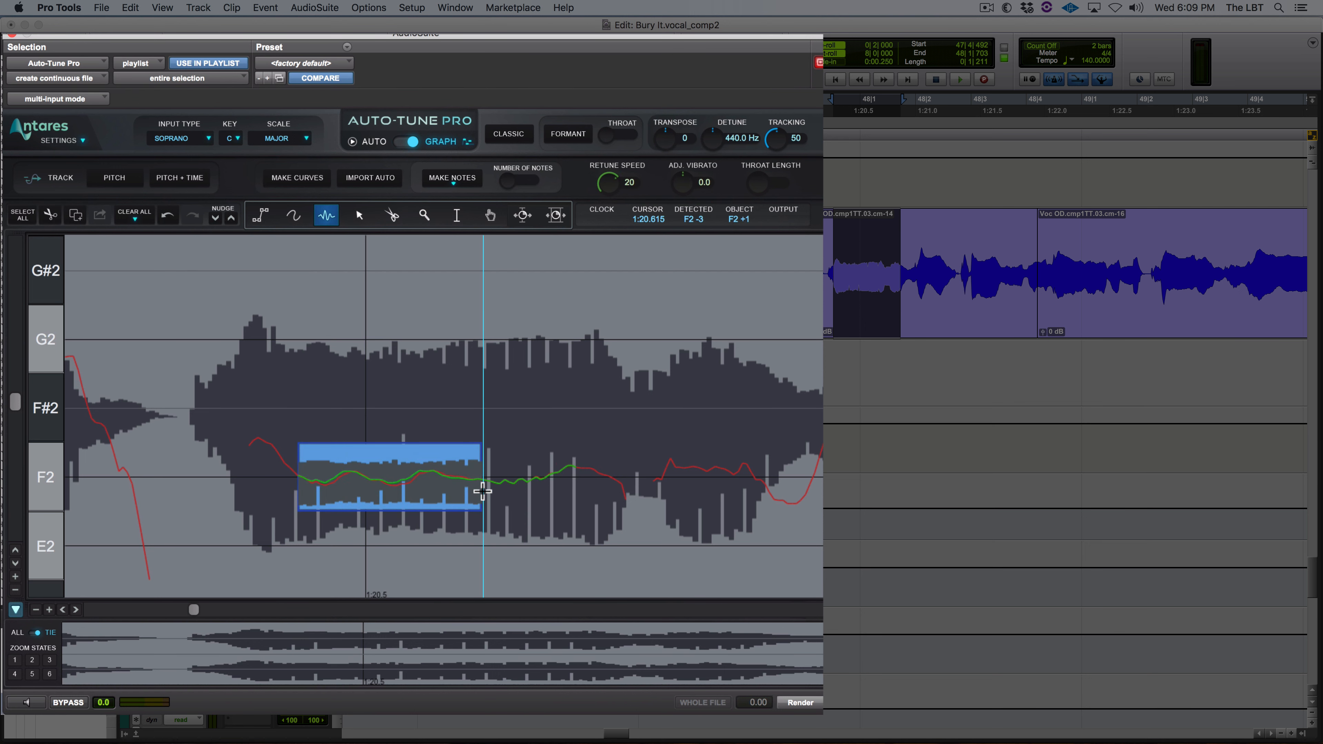
# Step: Create a correction curve from the detected pitch at the onset before the F2 note and lower it towards F2
pyautogui.click(293, 216)
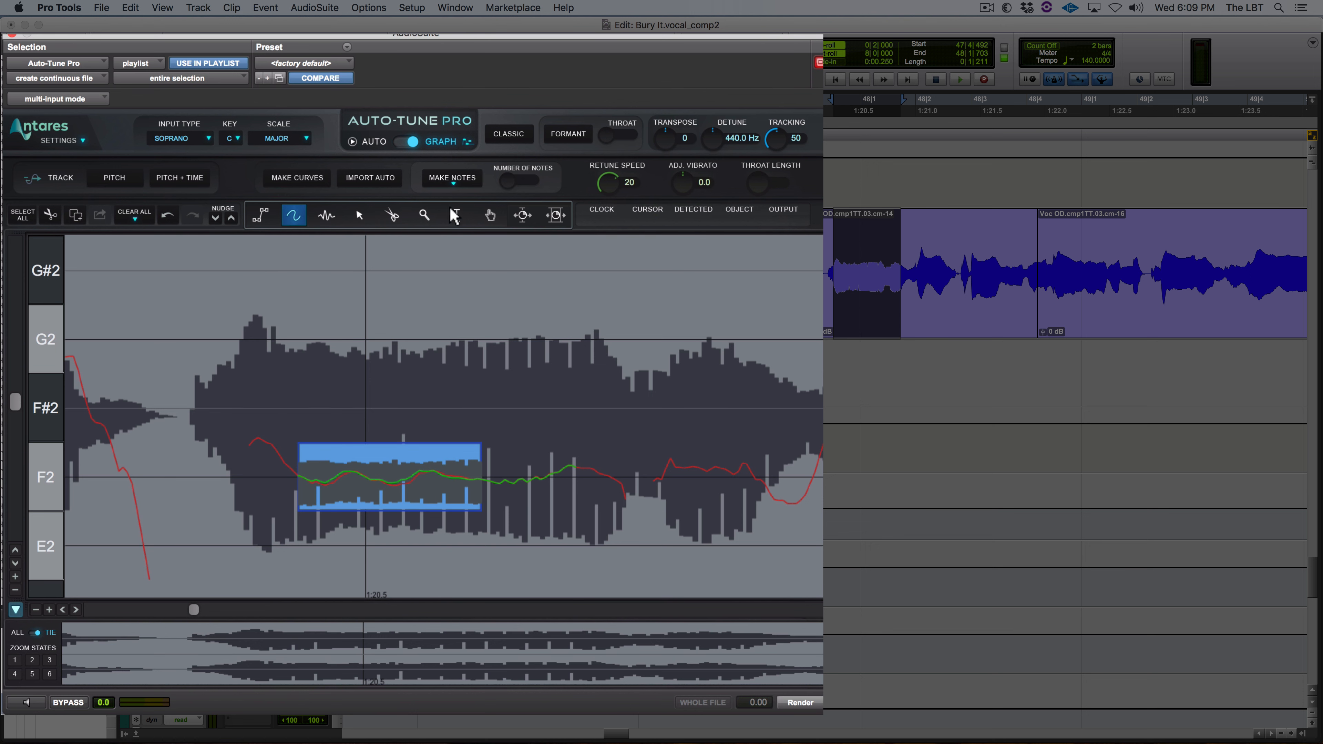
pyautogui.click(455, 215)
pyautogui.moveTo(234, 463); pyautogui.dragTo(293, 475)
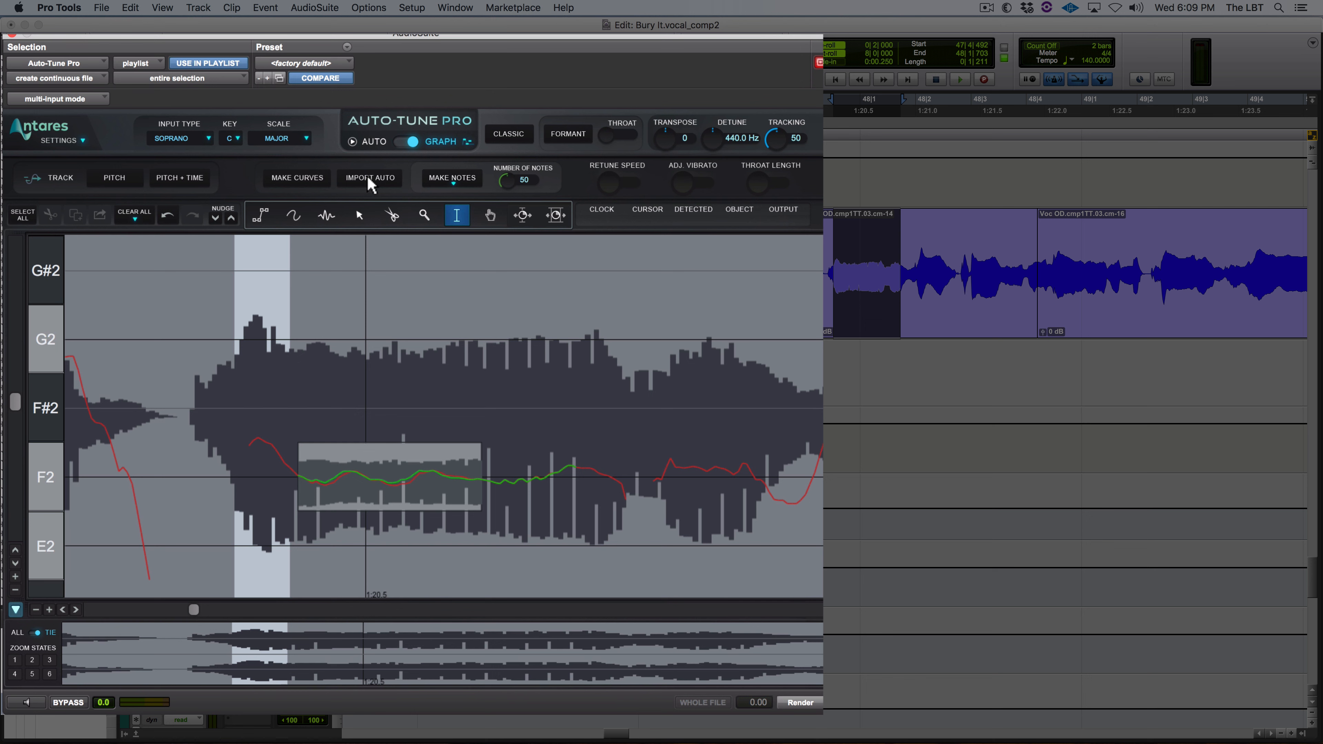
pyautogui.click(359, 215)
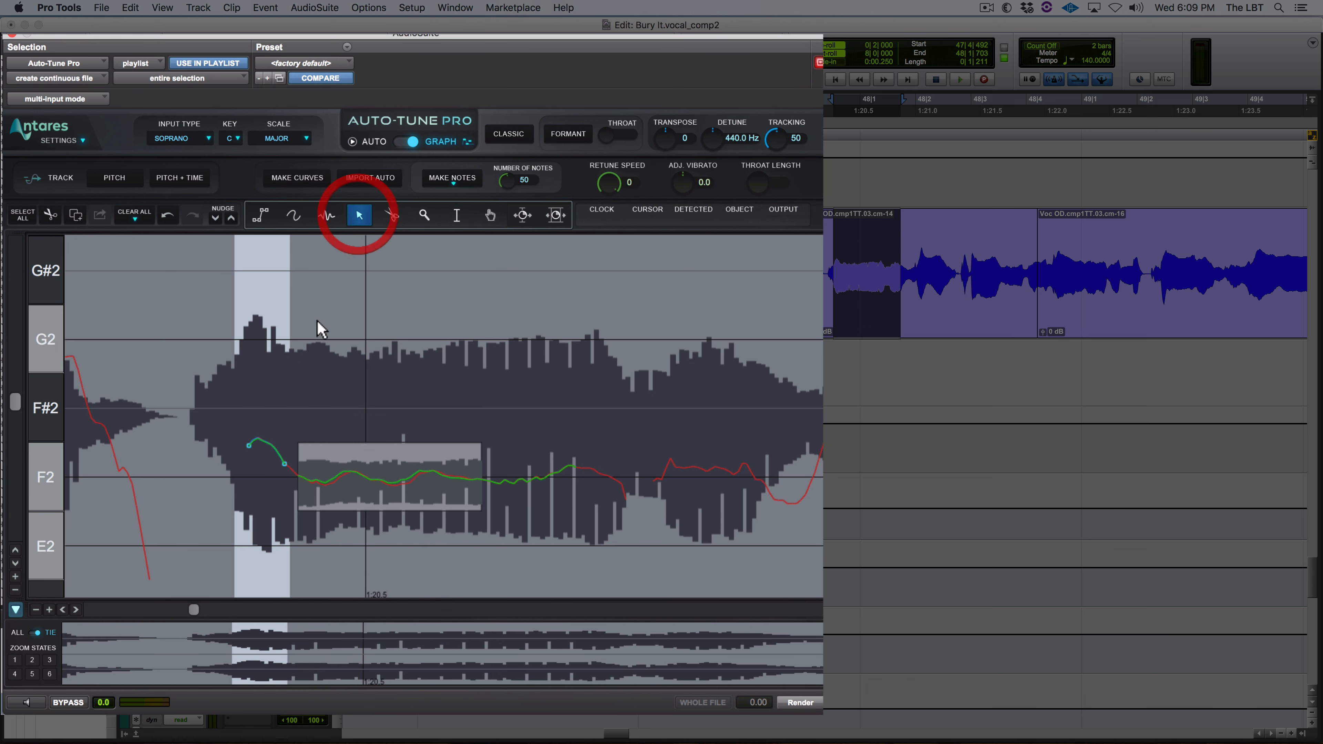
pyautogui.click(285, 399)
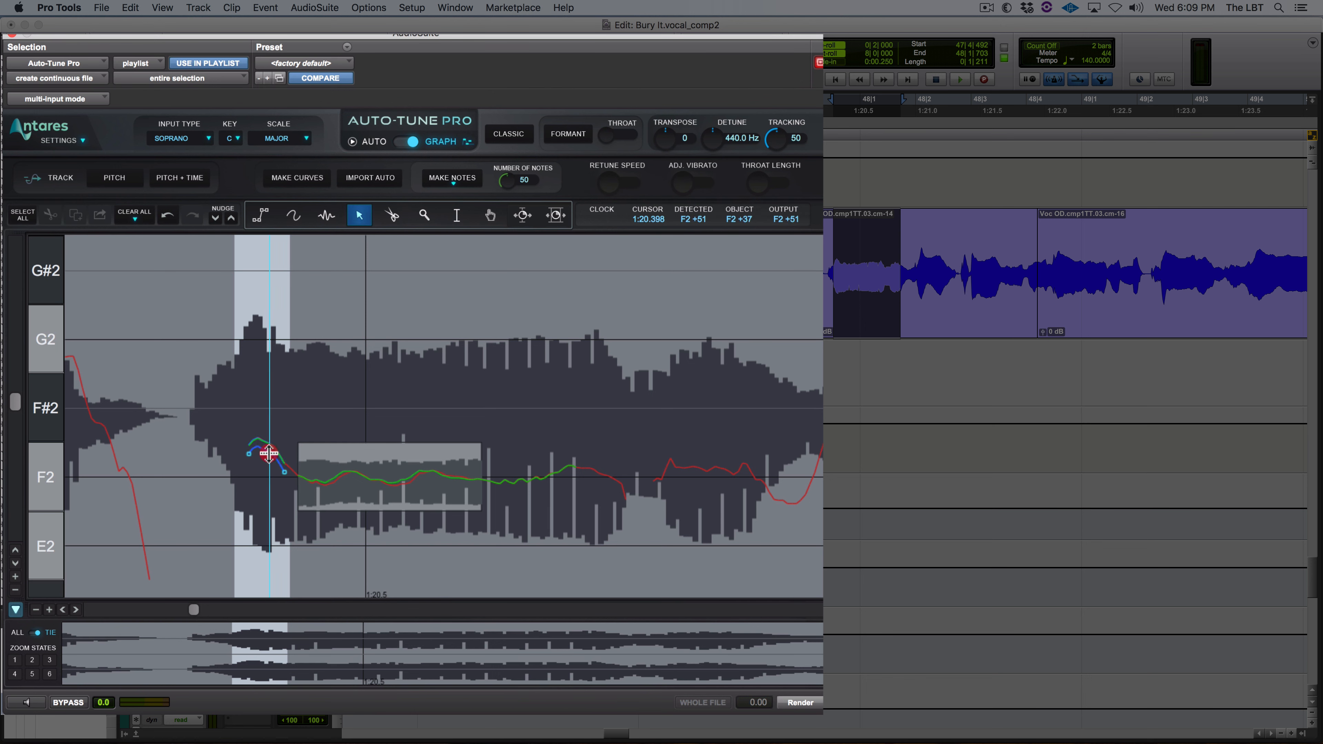
pyautogui.moveTo(269, 457)
pyautogui.mouseDown()
pyautogui.moveTo(284, 478)
pyautogui.moveTo(266, 465)
pyautogui.mouseUp()
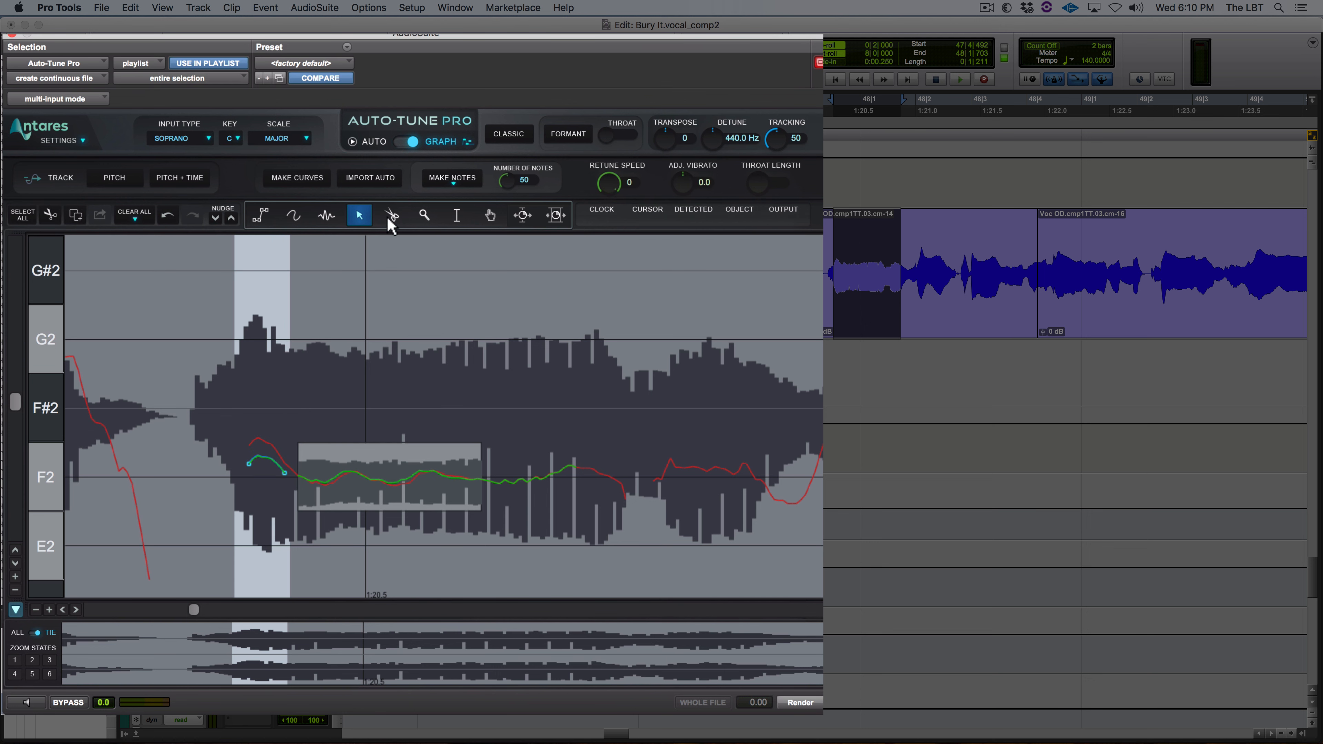
# Step: Extend the start of the first F2 note slightly earlier to meet the end of the onset curve
pyautogui.click(360, 218)
pyautogui.click(287, 420)
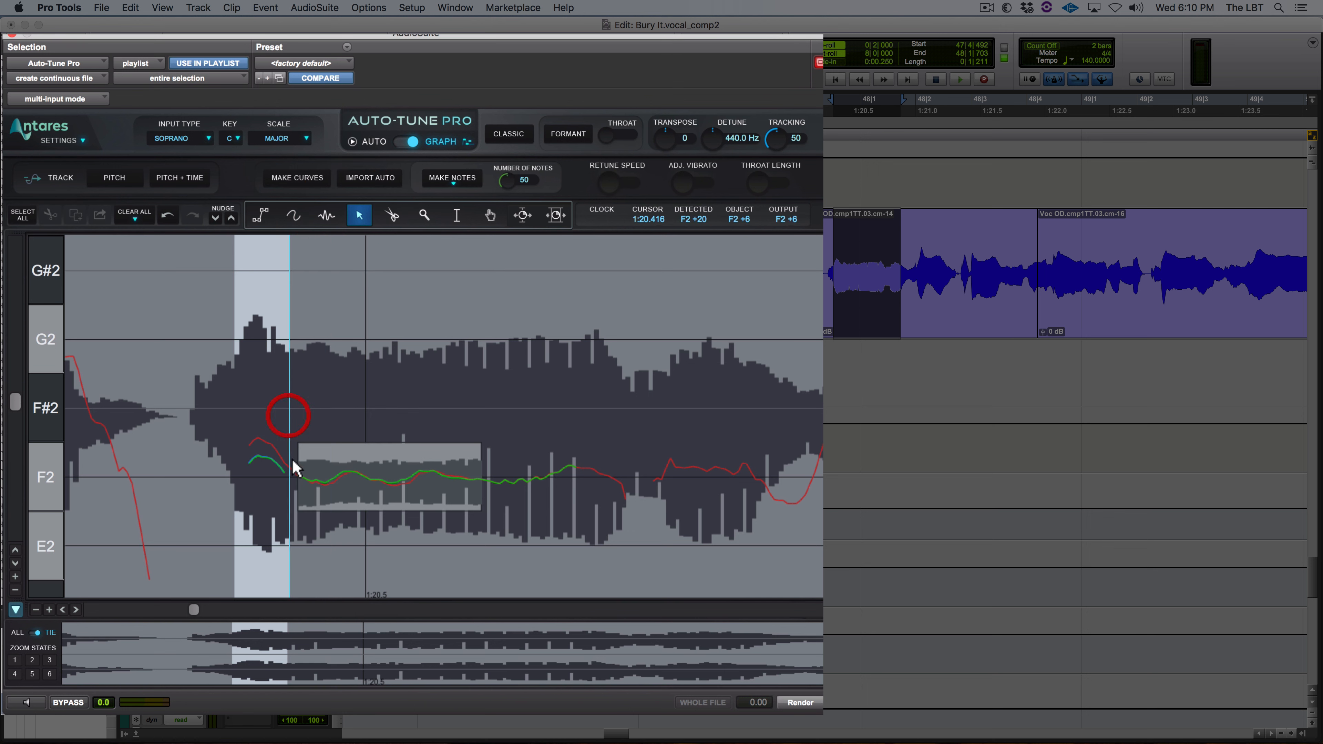
pyautogui.moveTo(299, 490); pyautogui.dragTo(290, 490)
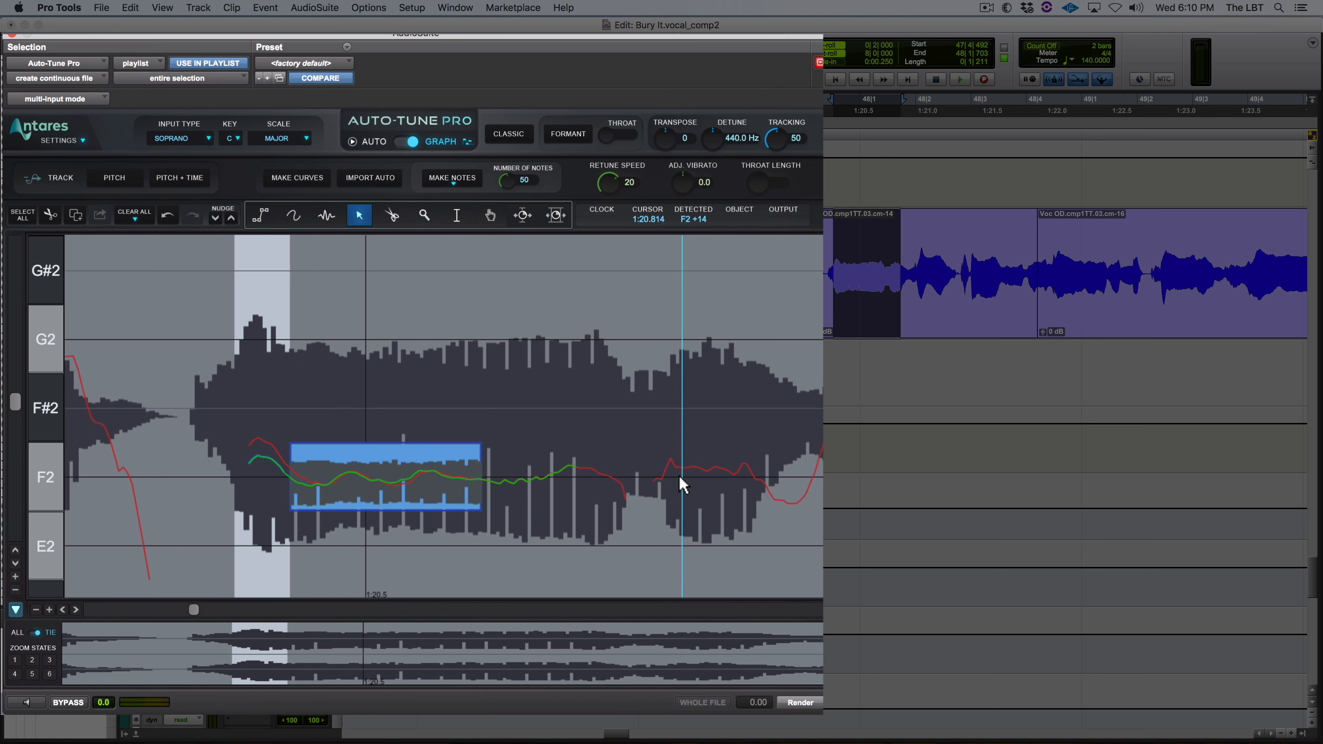
# Step: Draw a second F2 note over the pitch starting at about 1:20.8 and set its retune speed to 7
pyautogui.click(738, 482)
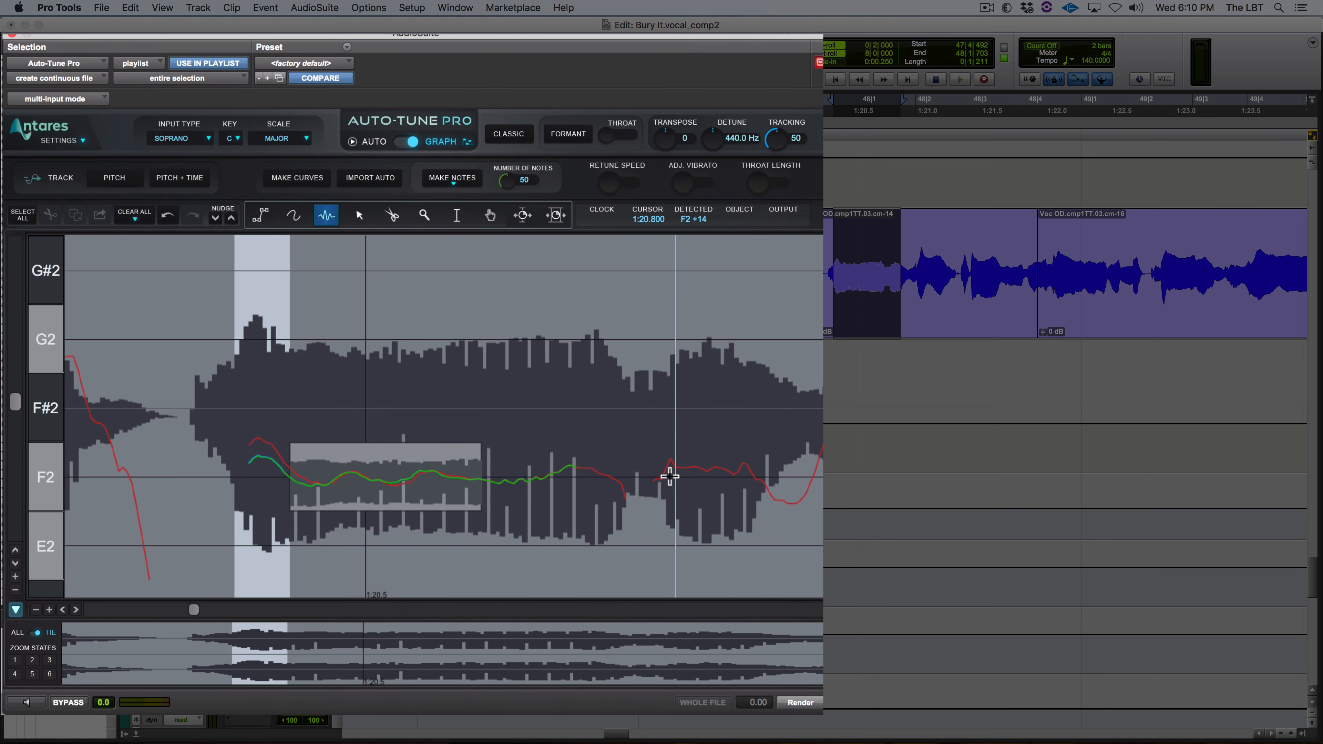
pyautogui.moveTo(668, 477); pyautogui.dragTo(791, 487)
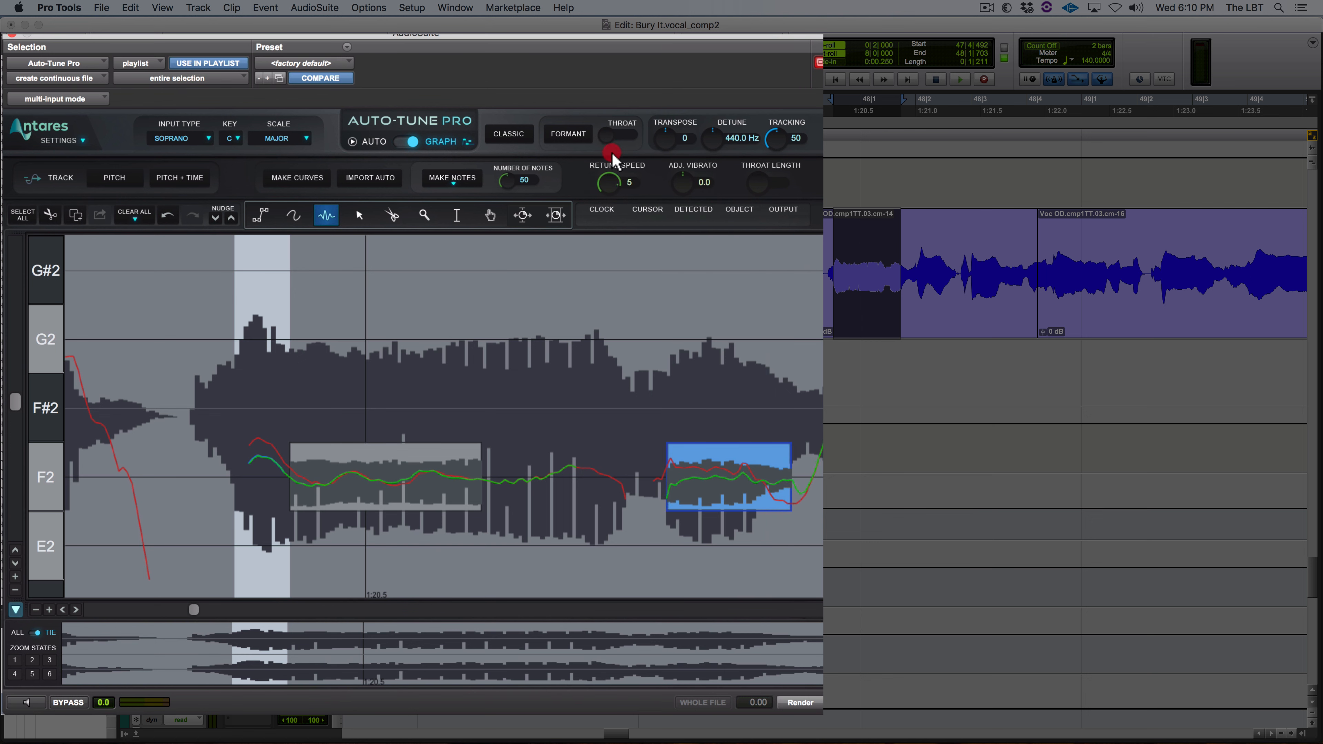
pyautogui.moveTo(611, 156); pyautogui.dragTo(612, 154)
# Step: Draw a short D3 note over the start of the rising pitch just after 1:21.0
pyautogui.scroll(-1, 598, 446)
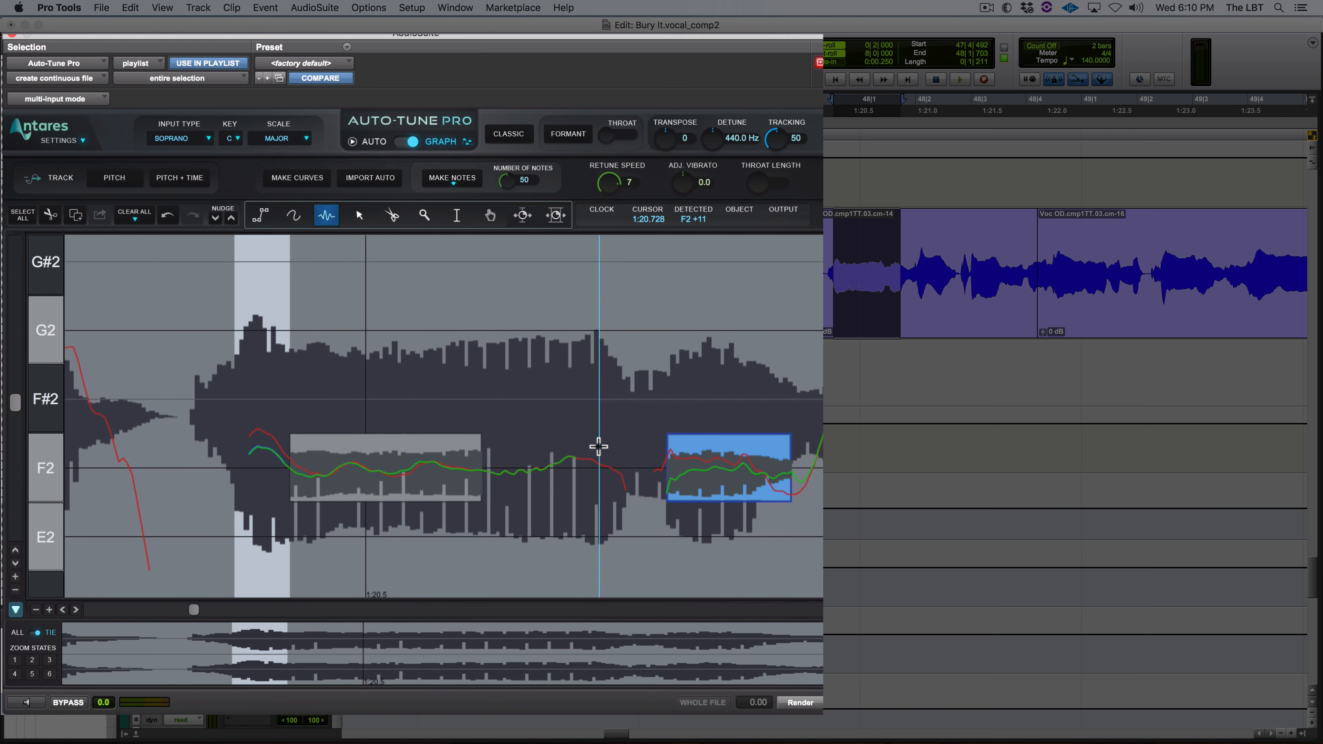
pyautogui.hscroll(5, 599, 446)
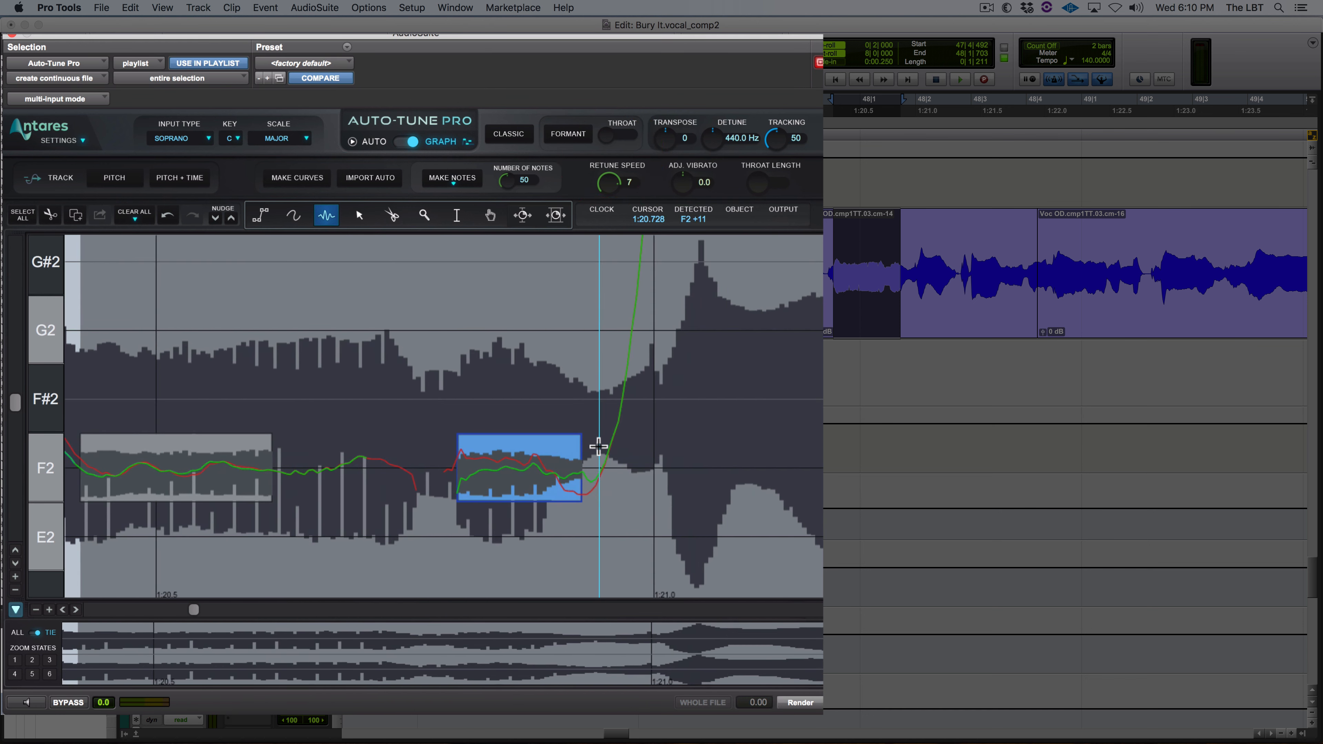
pyautogui.scroll(6, 598, 446)
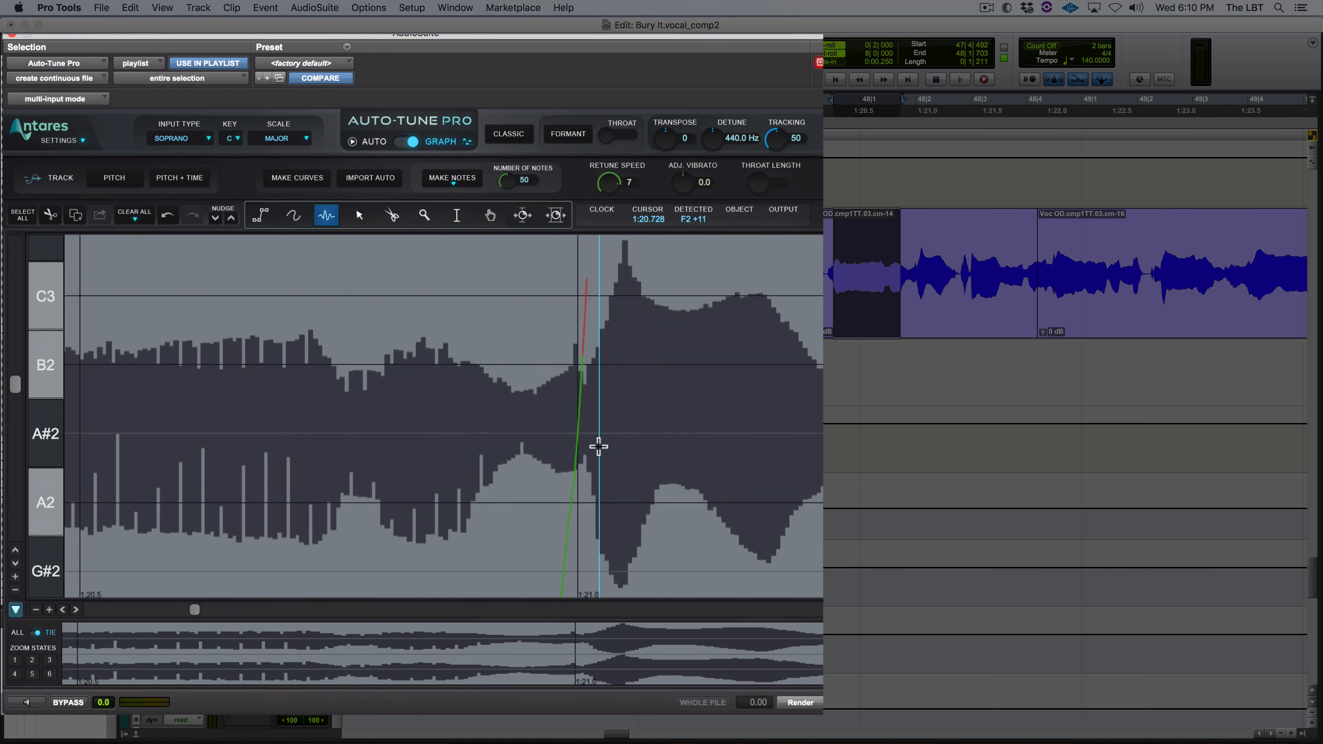
pyautogui.hscroll(-3, 598, 446)
pyautogui.hscroll(3, 598, 447)
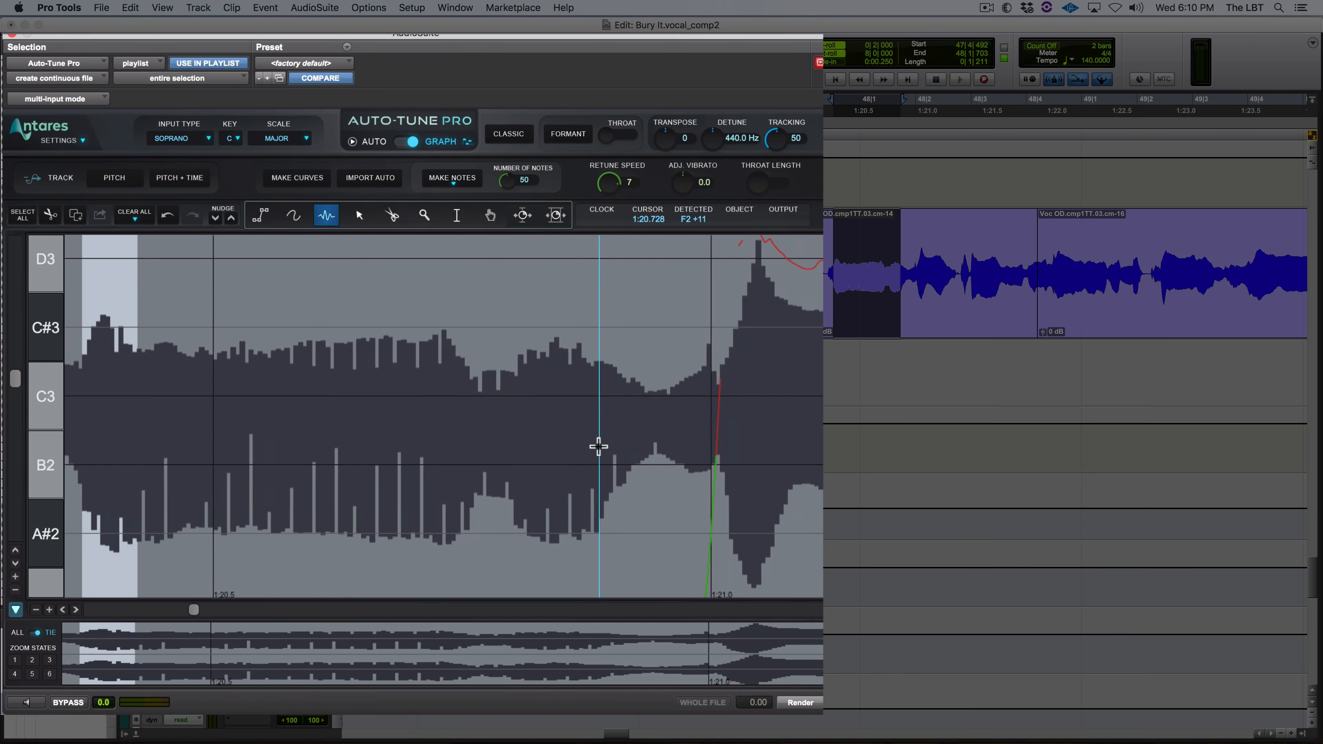
pyautogui.hscroll(3, 598, 447)
pyautogui.scroll(4, 598, 446)
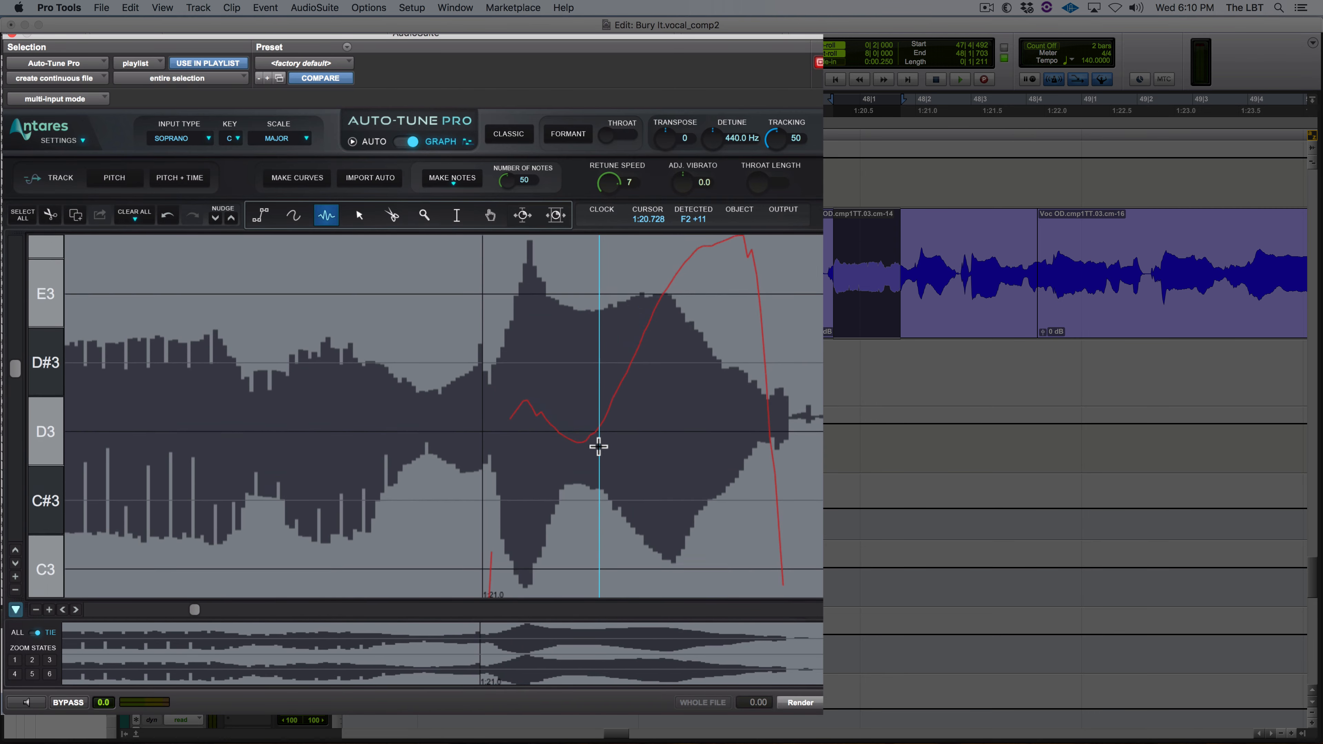
pyautogui.scroll(1, 598, 446)
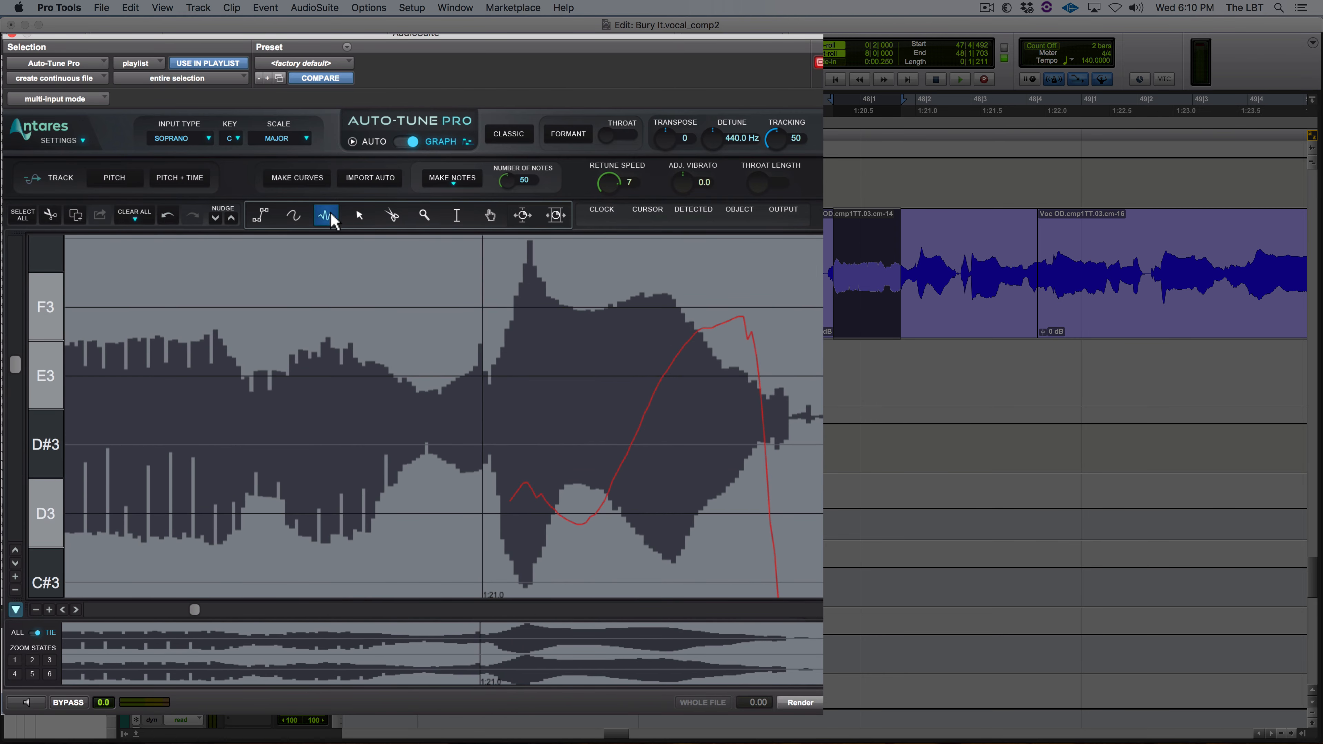
pyautogui.moveTo(511, 508); pyautogui.dragTo(582, 518)
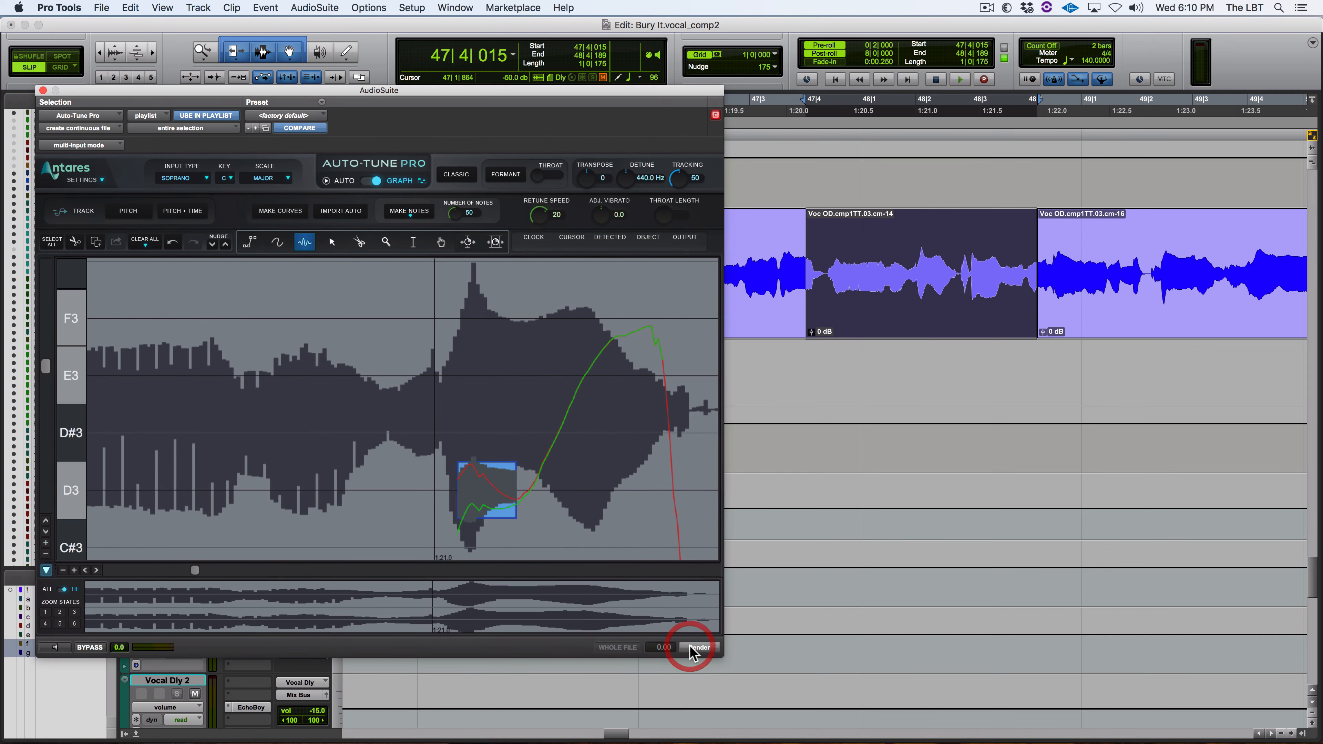
# Step: Render the corrections into the selected clip and play the result
pyautogui.click(694, 647)
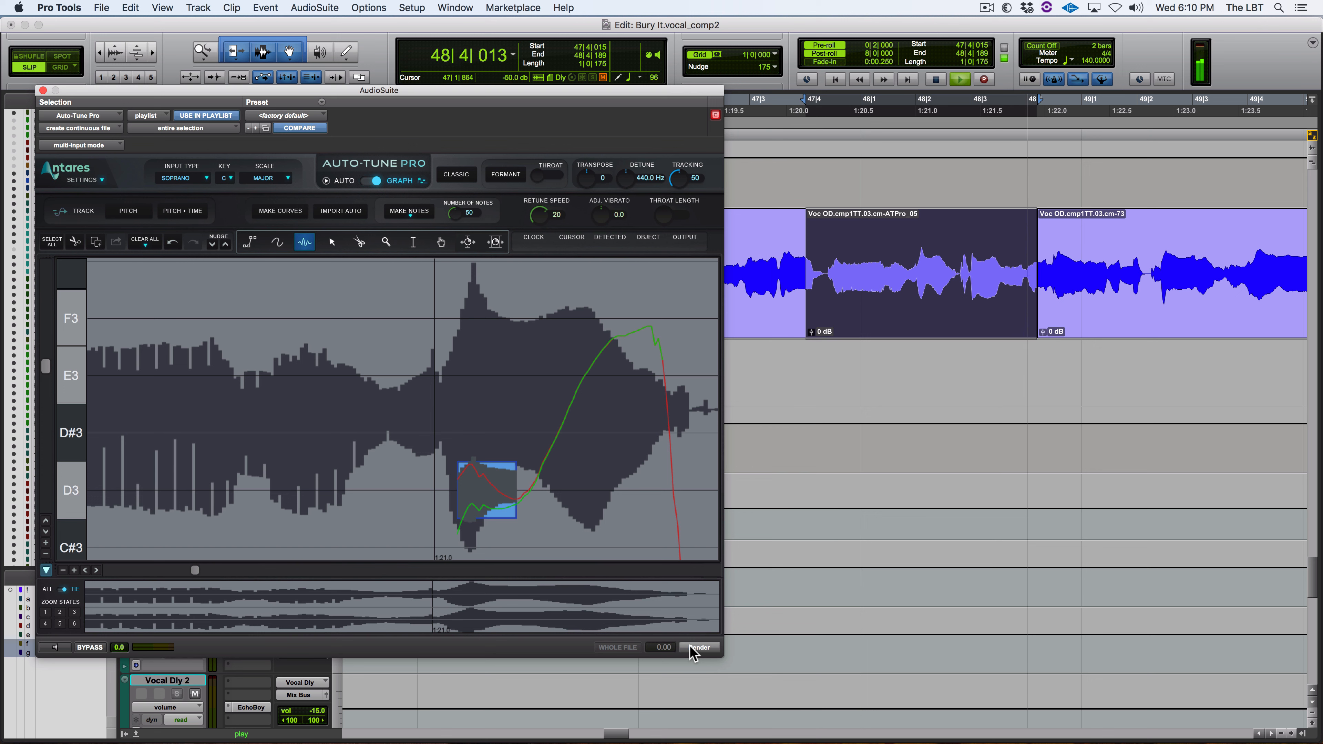
pyautogui.press('space')
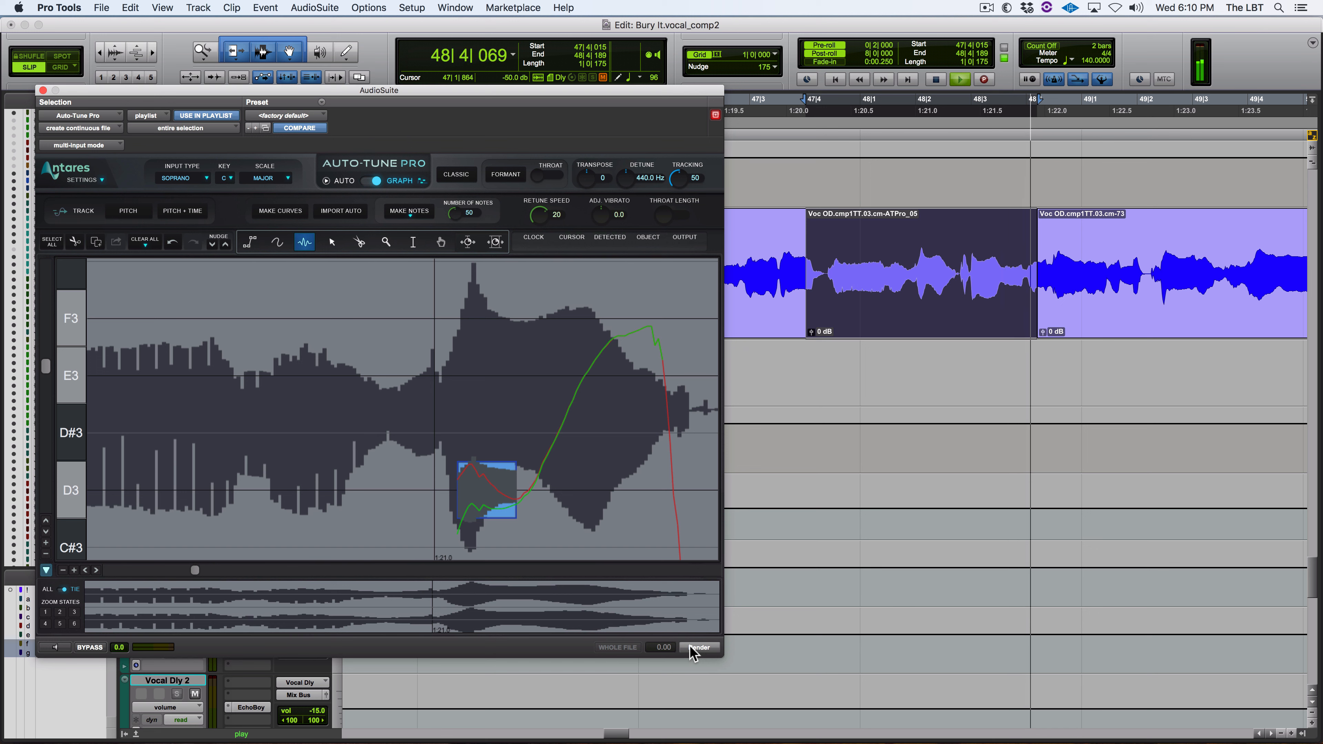
pyautogui.press('space')
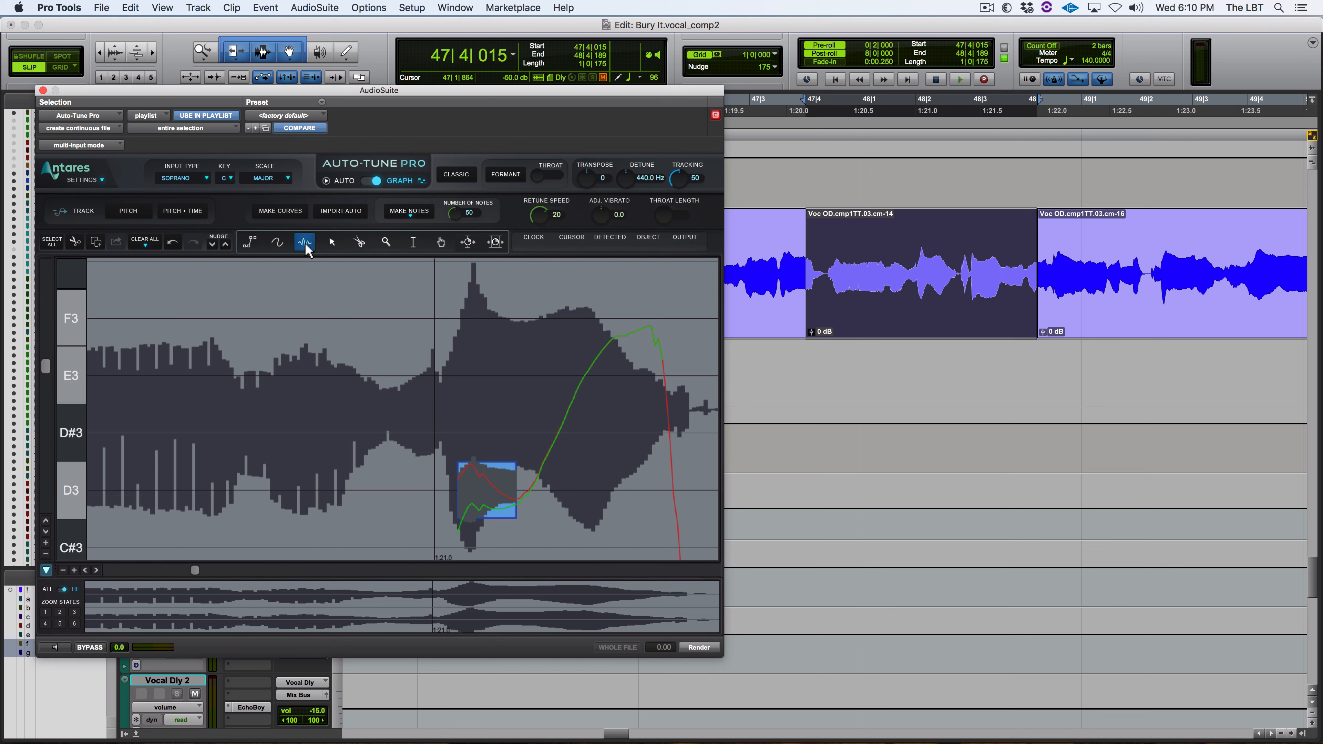
# Step: Set the D3 note's retune speed to 6, render the corrections into the clip again and play it
pyautogui.click(332, 242)
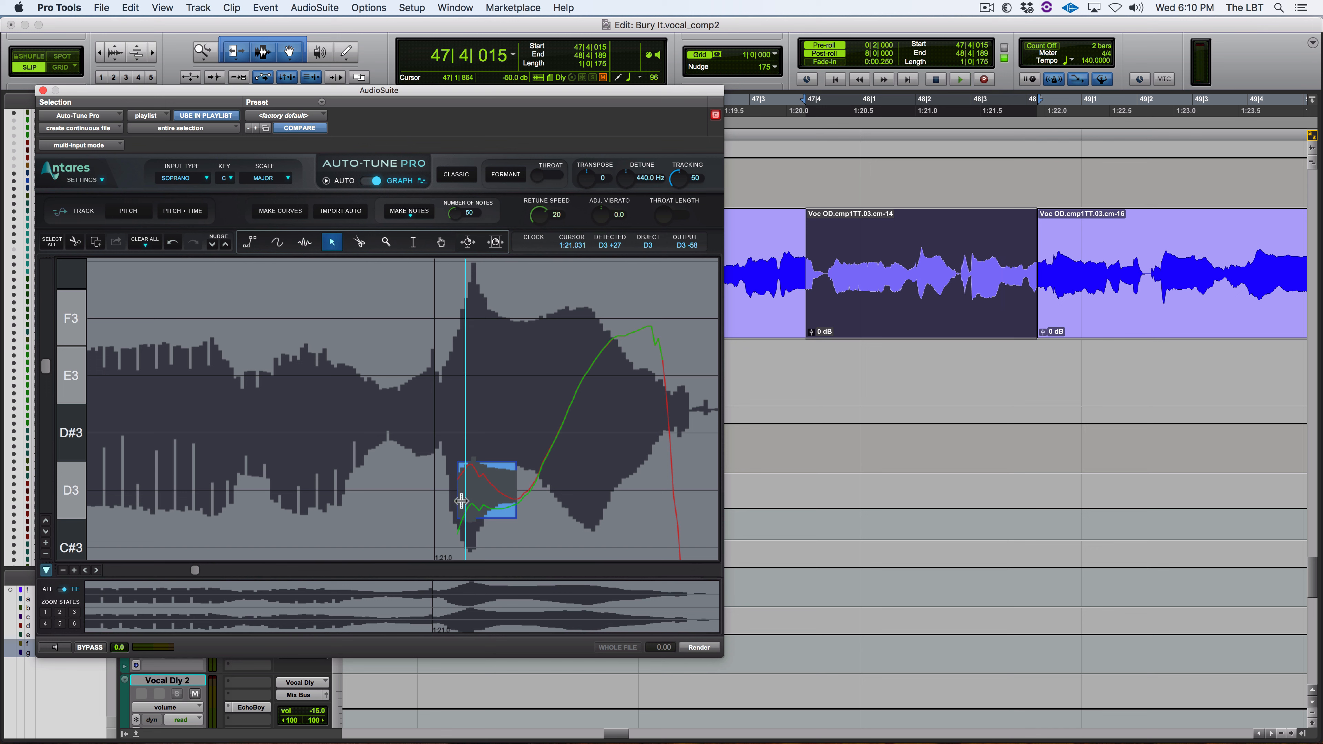
pyautogui.click(456, 532)
pyautogui.click(462, 506)
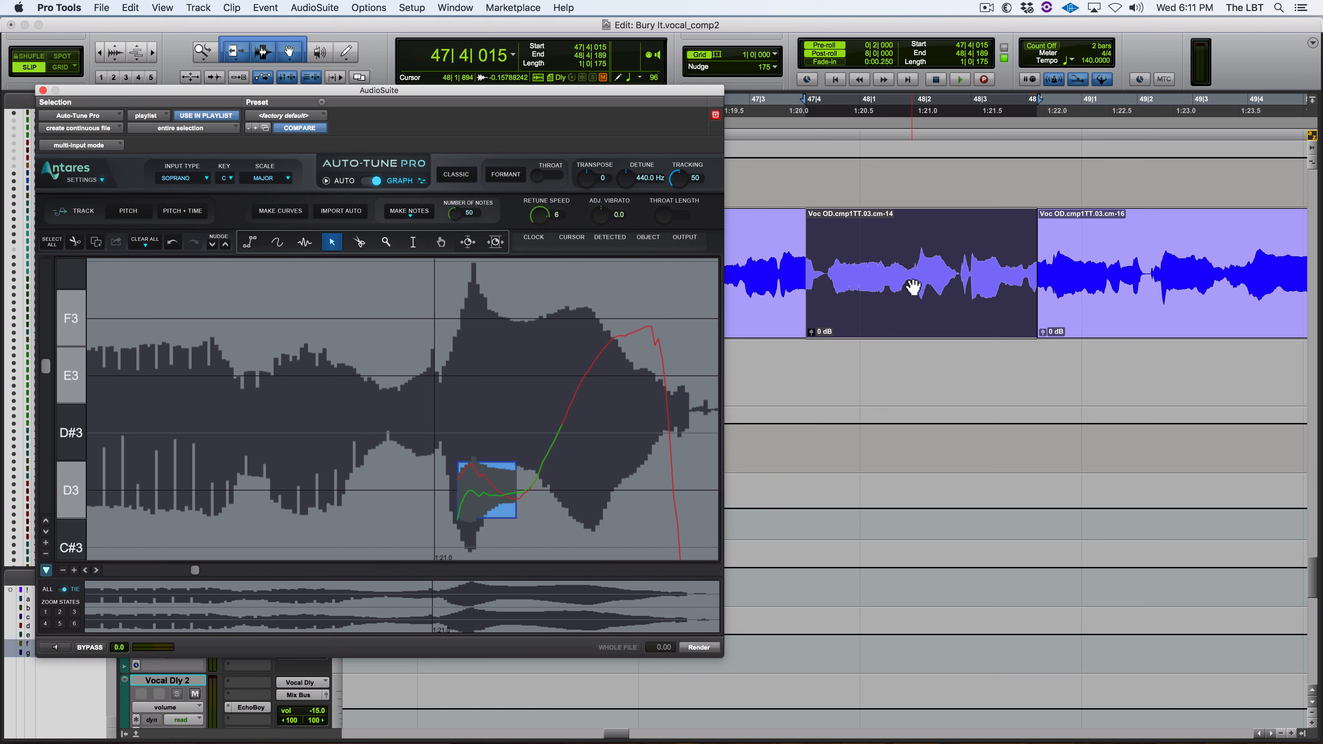
pyautogui.click(698, 647)
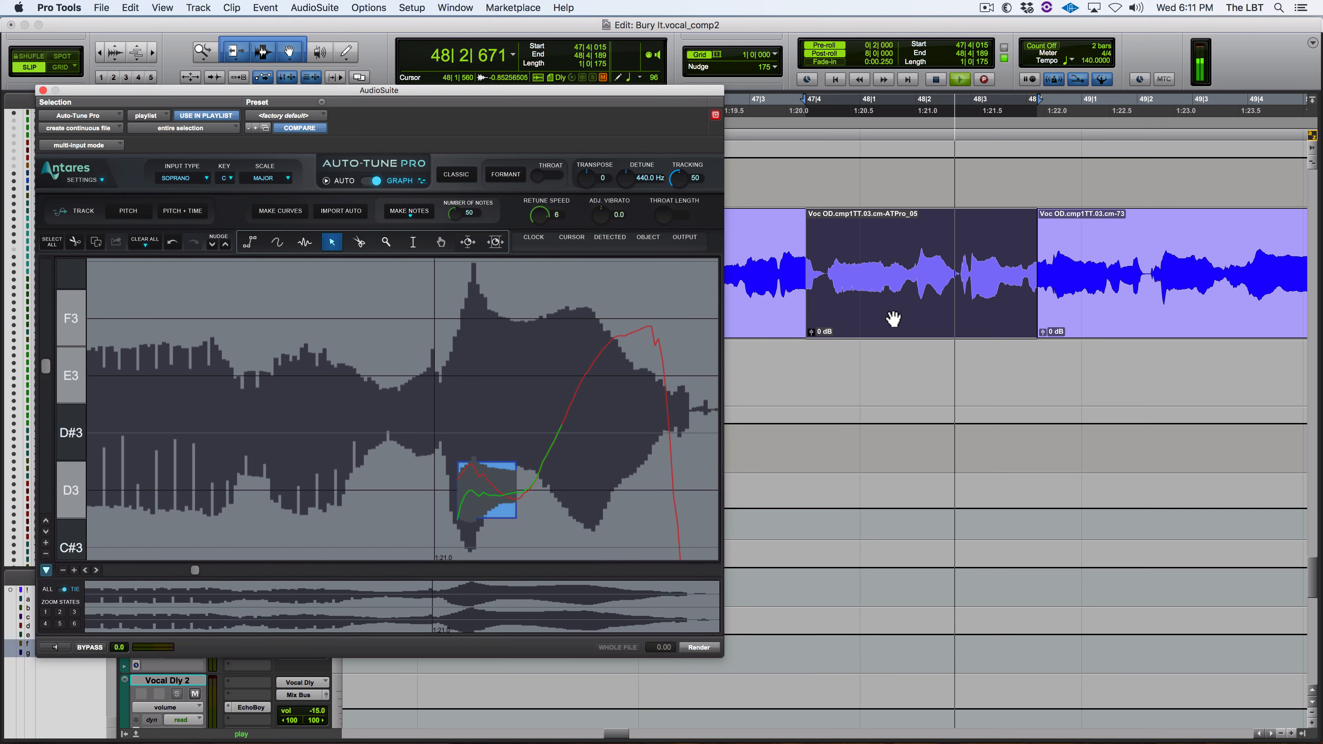
pyautogui.press('space')
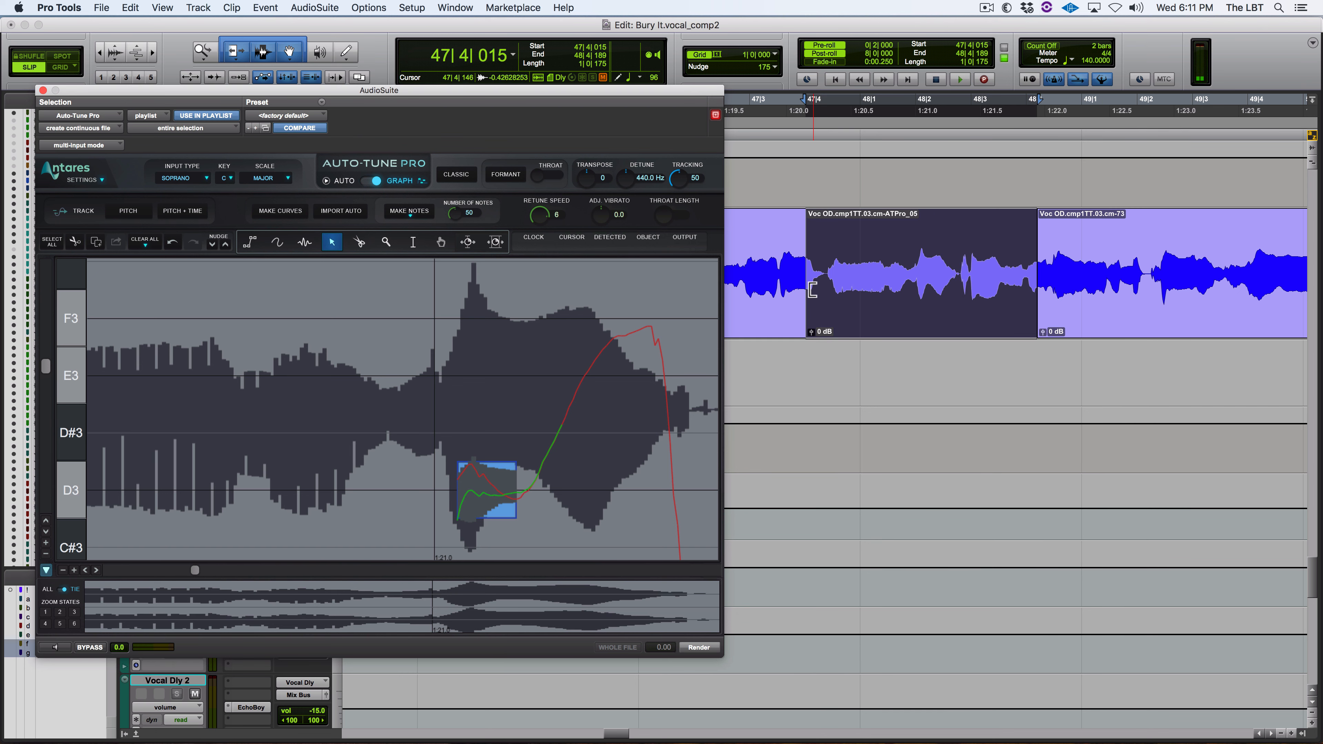
# Step: Trim the rendered clip to span 47|4|373 to 48|3|957 and crossfade both of its edges with the neighbouring clips, checking them by ear
pyautogui.moveTo(800, 286); pyautogui.dragTo(821, 291)
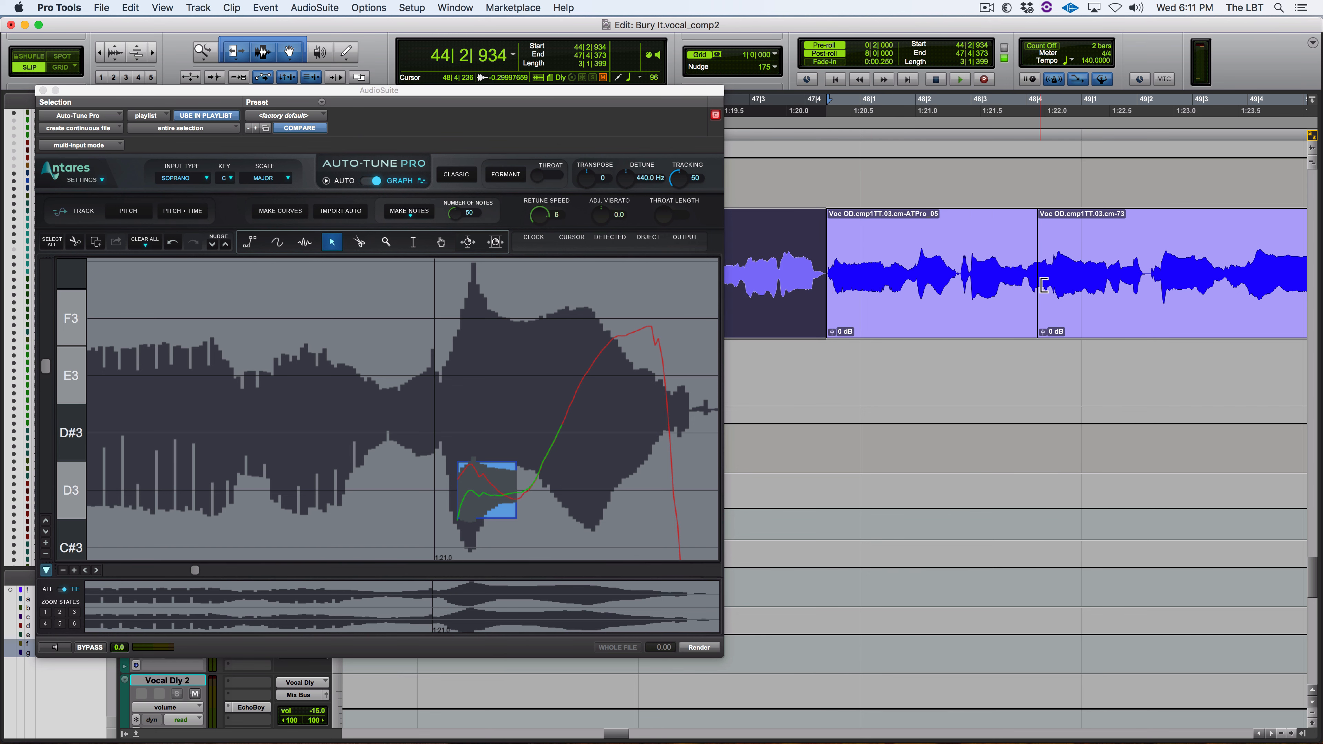
pyautogui.moveTo(1038, 284); pyautogui.dragTo(1026, 286)
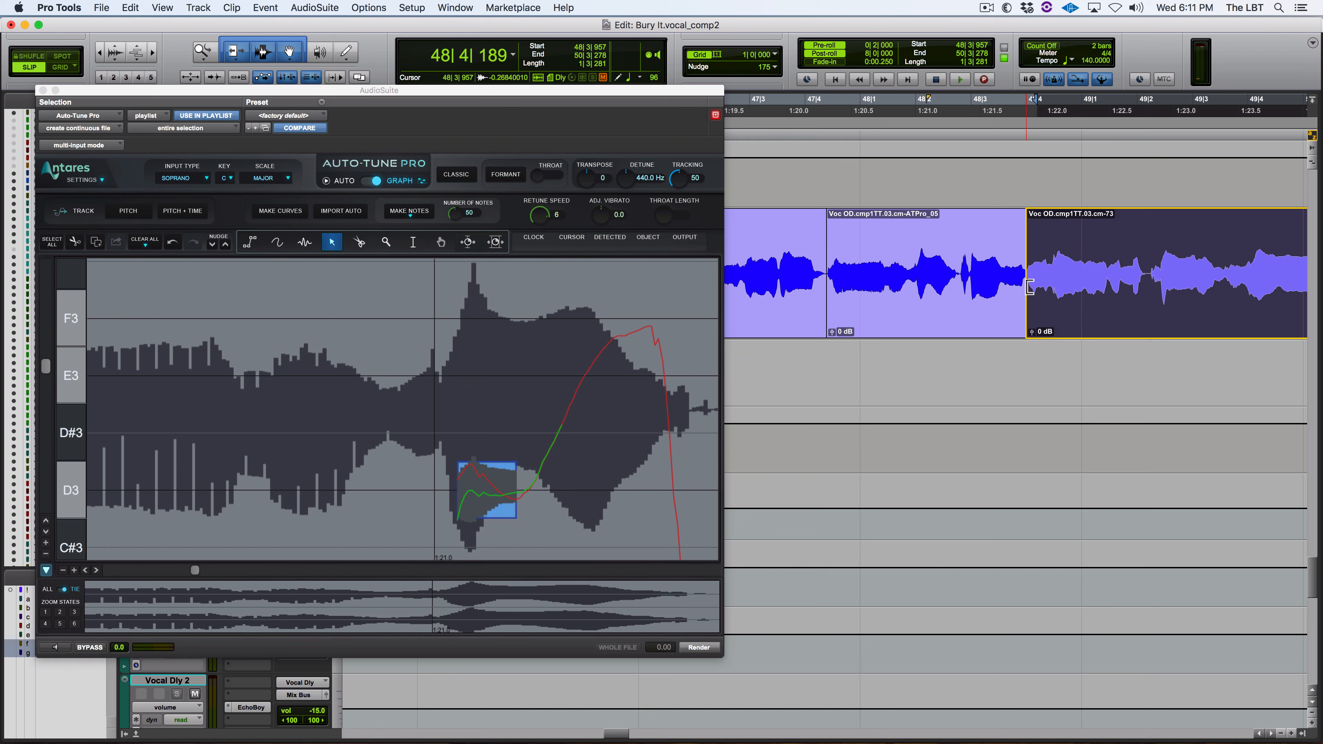
pyautogui.click(1024, 331)
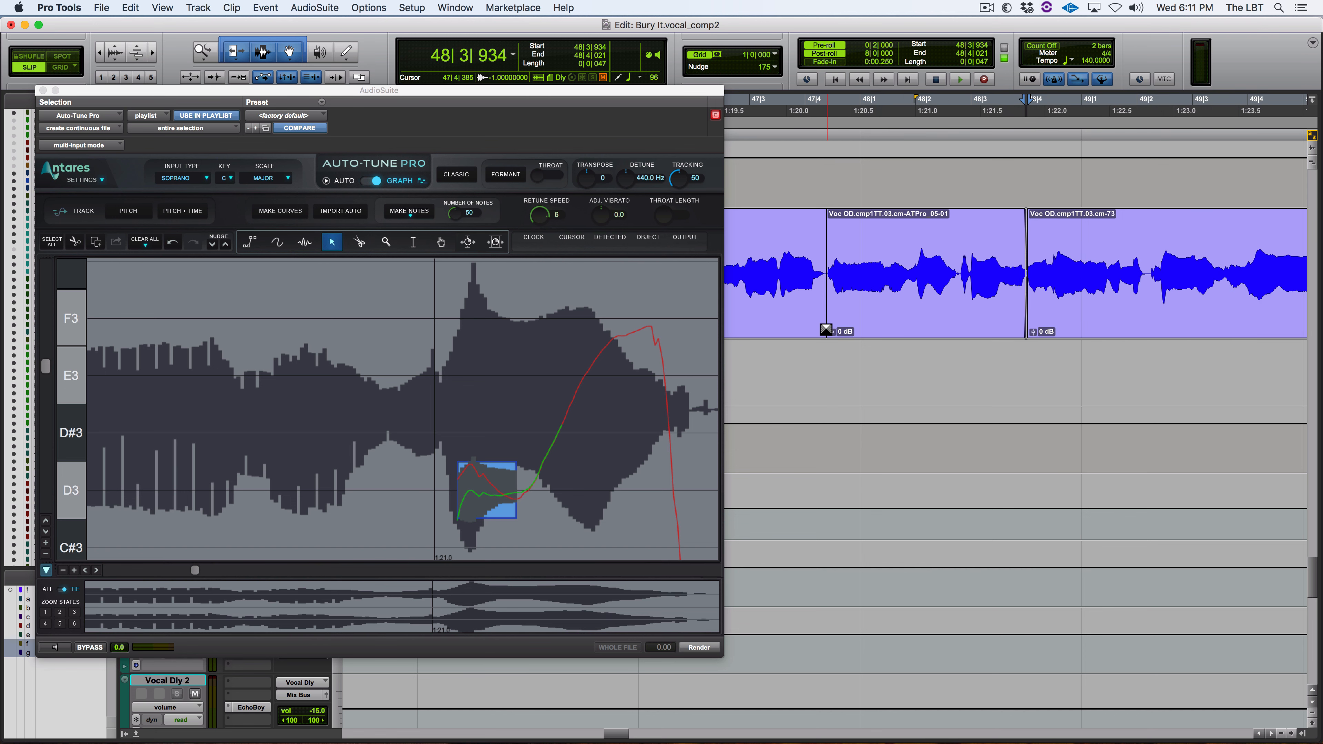
pyautogui.click(830, 325)
pyautogui.click(777, 236)
pyautogui.press('space')
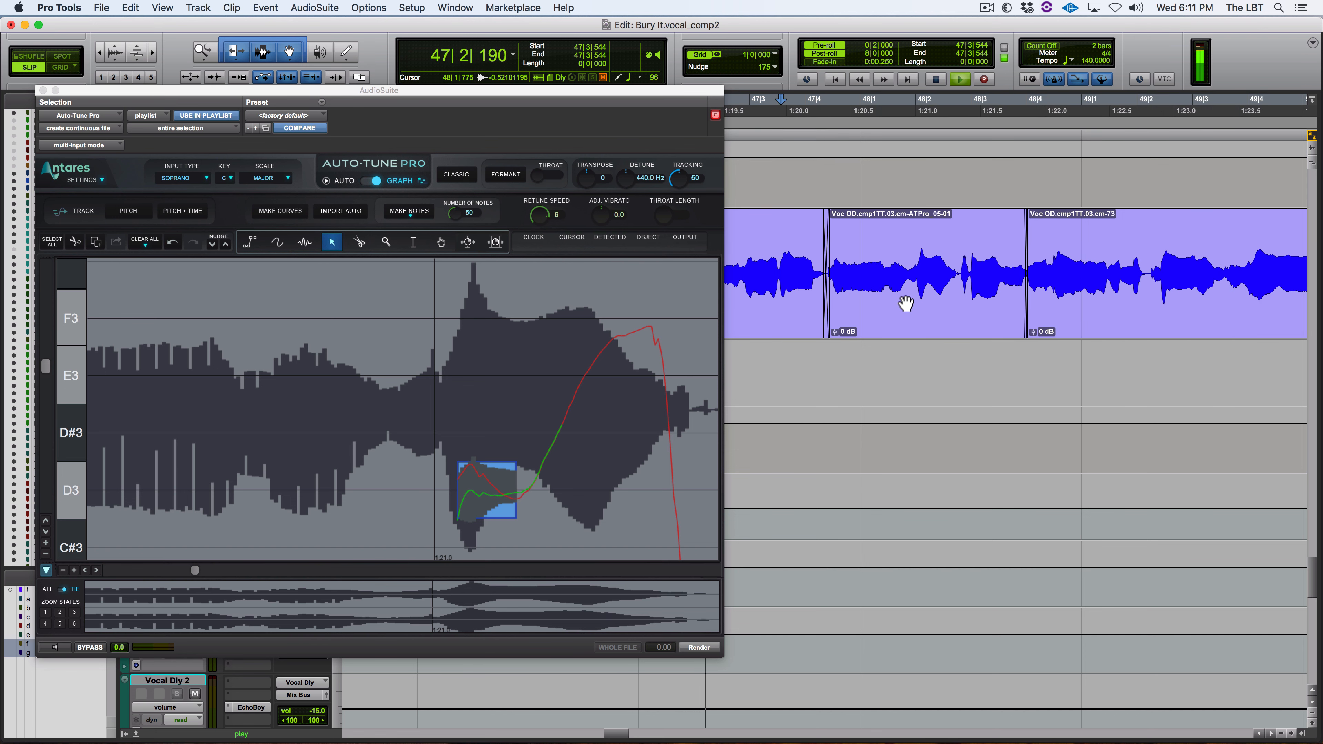
pyautogui.press('r')
pyautogui.press('r')
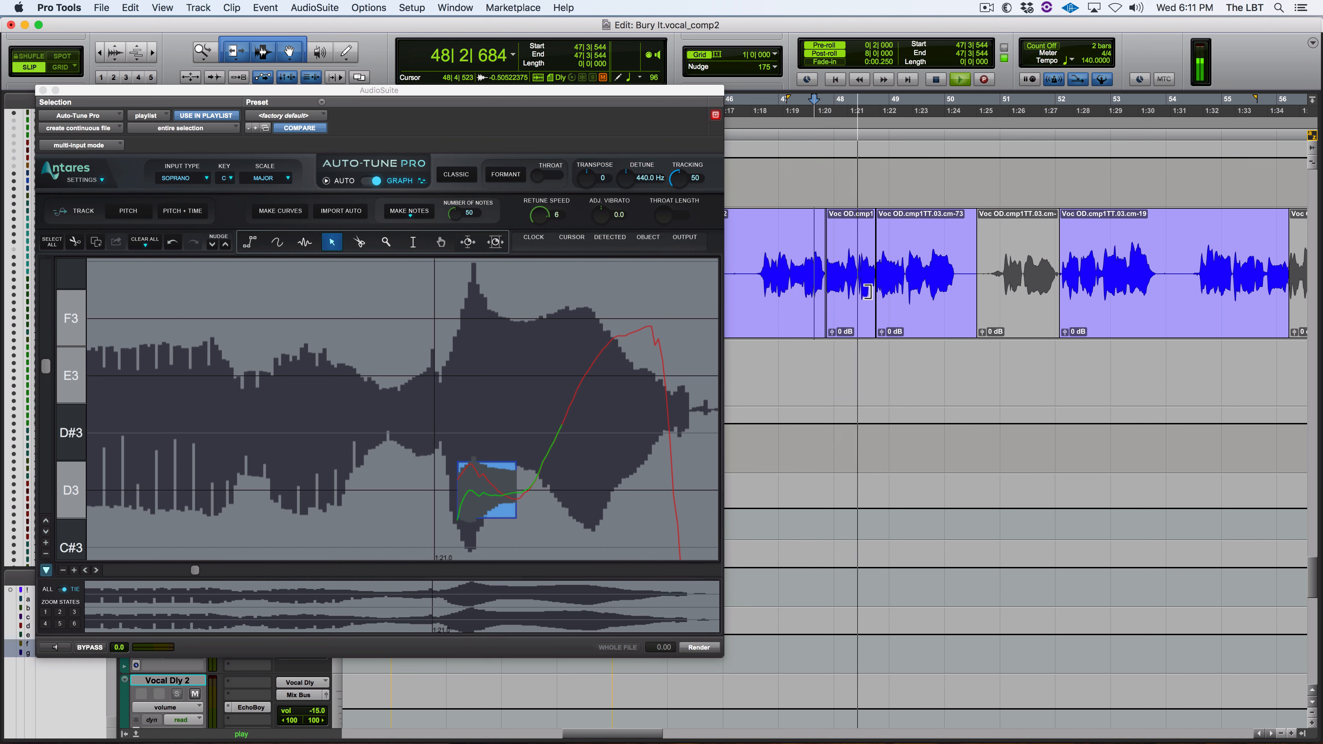
# Step: Play the transition from the original vocal into the rendered clip, starting around 47|3
pyautogui.click(857, 297)
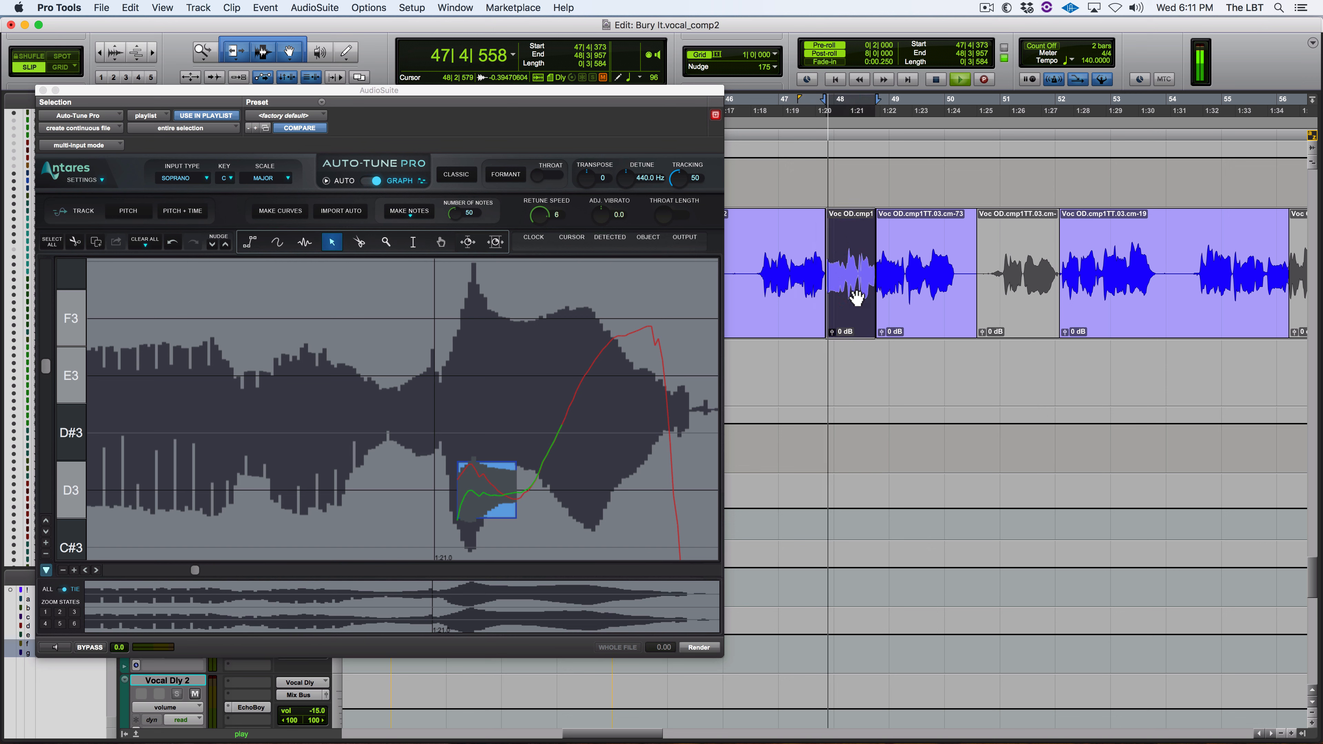
pyautogui.click(812, 252)
pyautogui.press('t')
pyautogui.press('t')
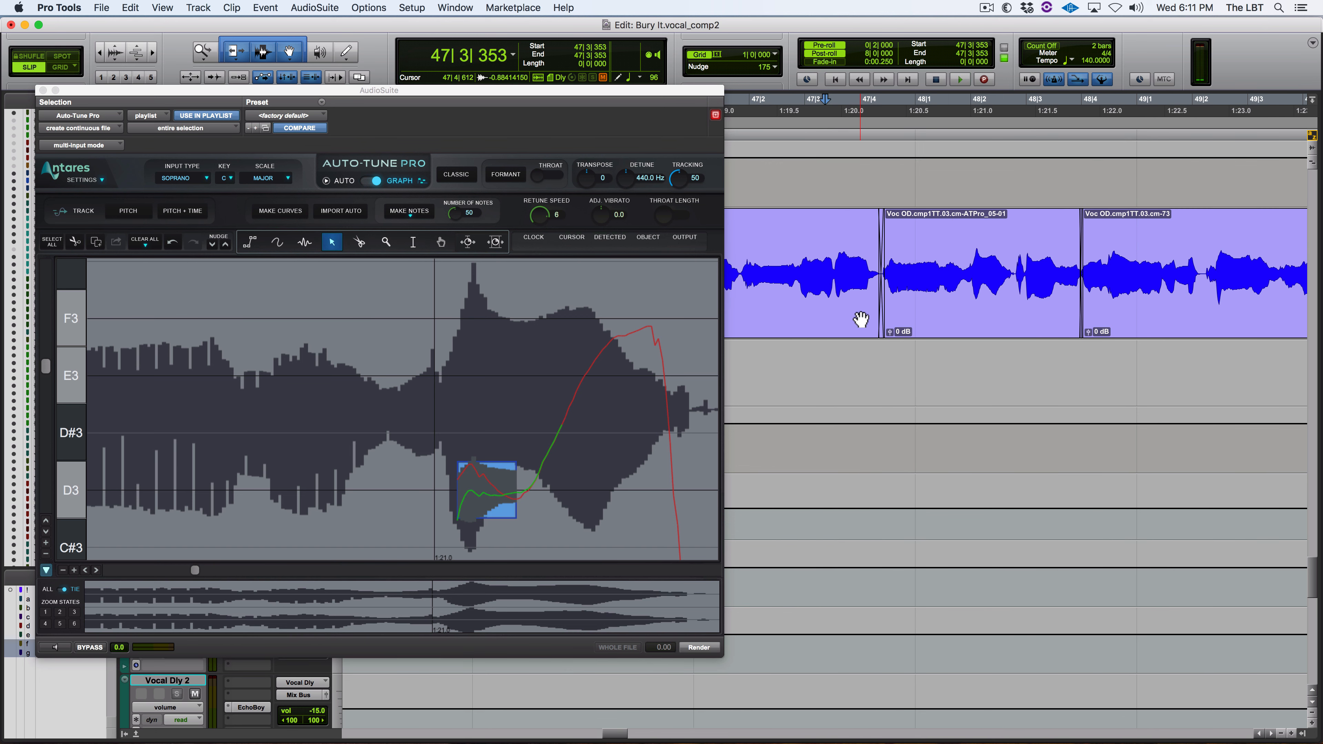
pyautogui.click(811, 248)
pyautogui.press('space')
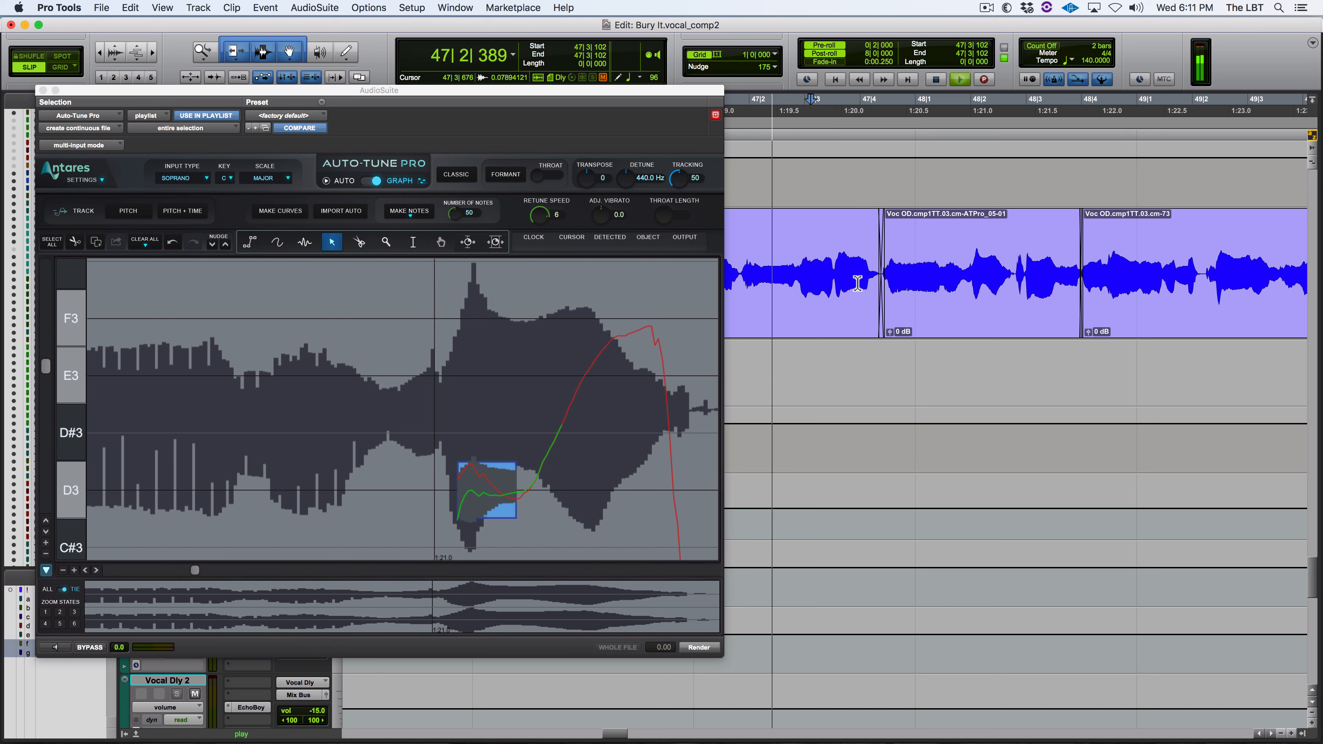
pyautogui.press('space')
pyautogui.click(795, 257)
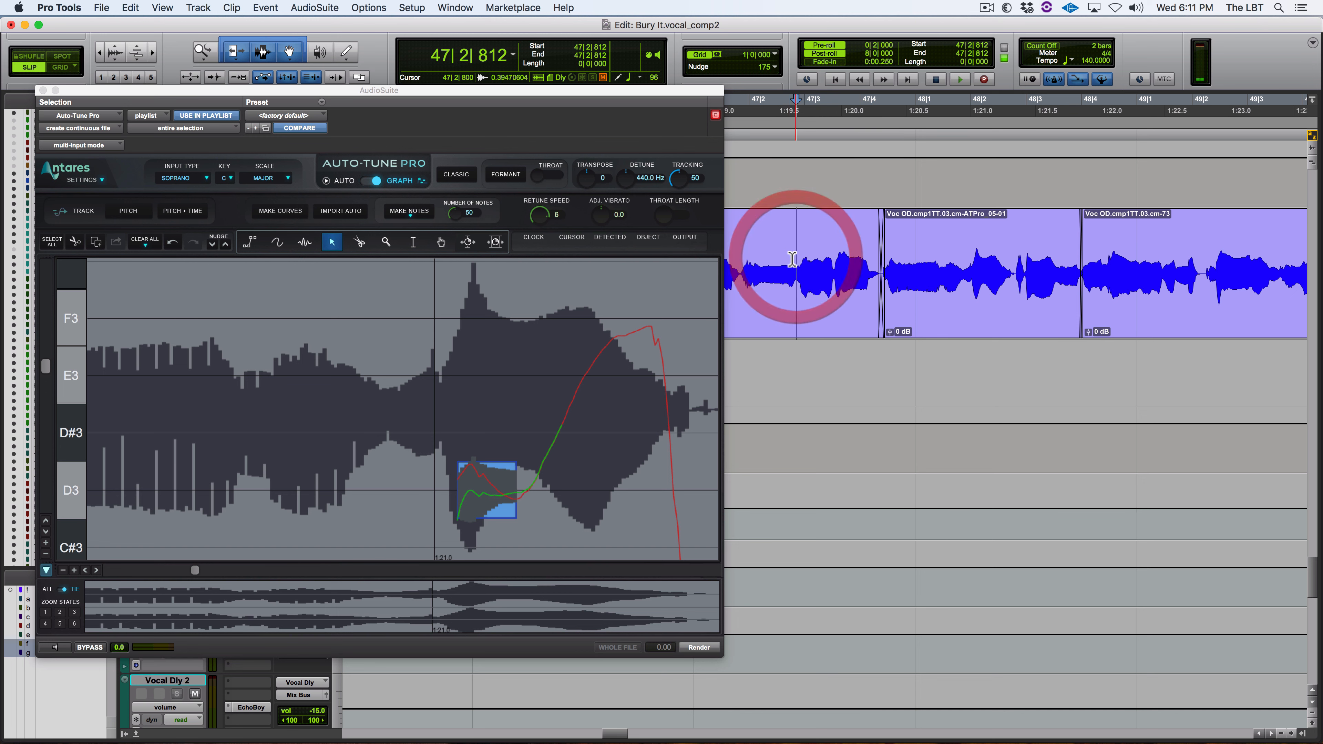
# Step: Move the crossfade before the rendered clip to 47|4|457 and separate the vocal from 47|2|656 up to it as its own clip
pyautogui.moveTo(791, 258)
pyautogui.mouseDown()
pyautogui.moveTo(898, 267)
pyautogui.moveTo(885, 268)
pyautogui.mouseUp()
pyautogui.click(841, 269)
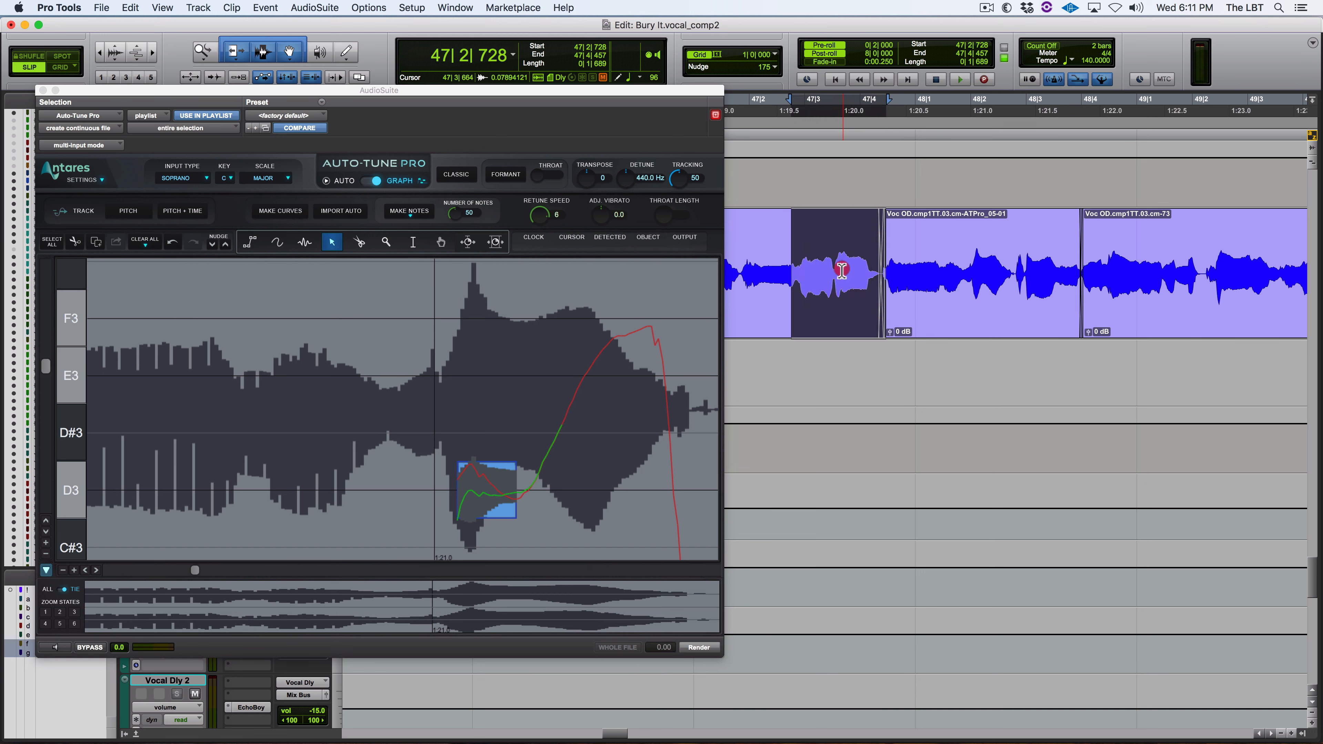
pyautogui.moveTo(883, 333); pyautogui.dragTo(889, 333)
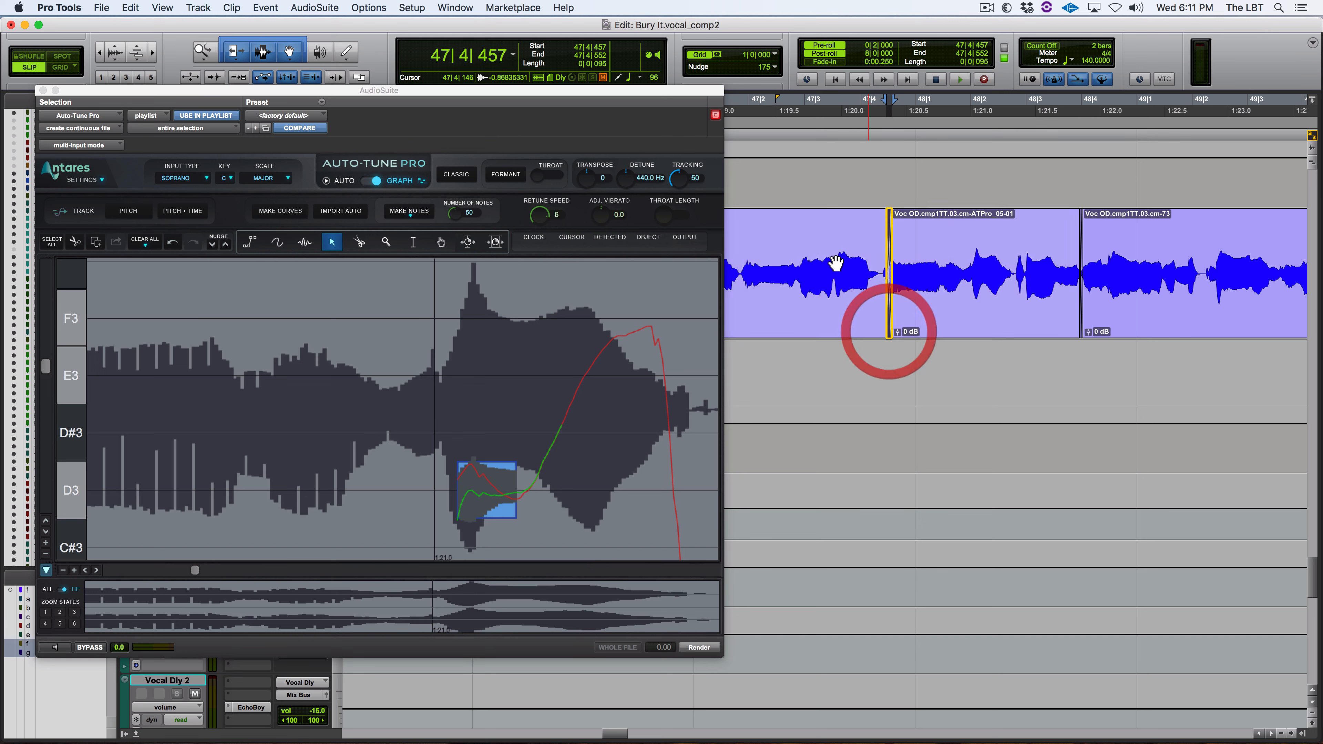
pyautogui.click(786, 237)
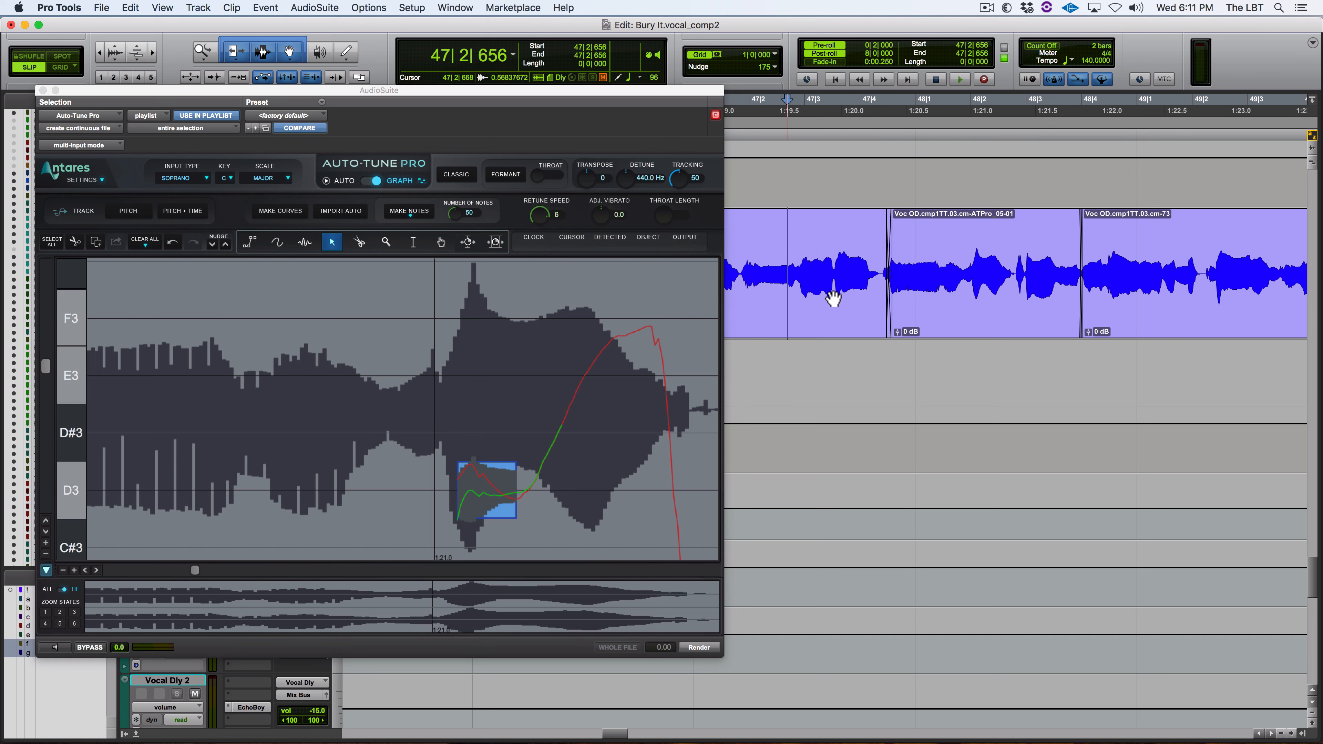
pyautogui.click(833, 298)
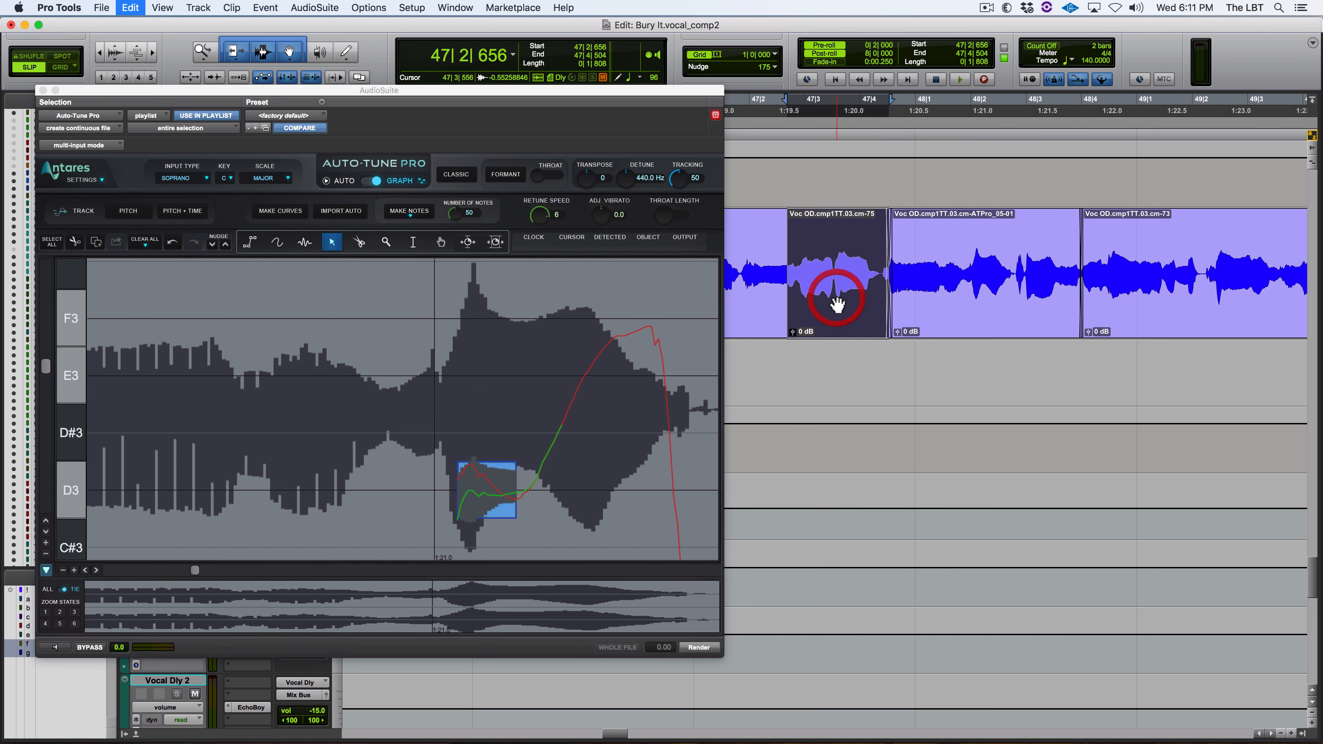
# Step: Clear all data from the Auto-Tune graph and track the pitch of the newly separated clip
pyautogui.click(140, 246)
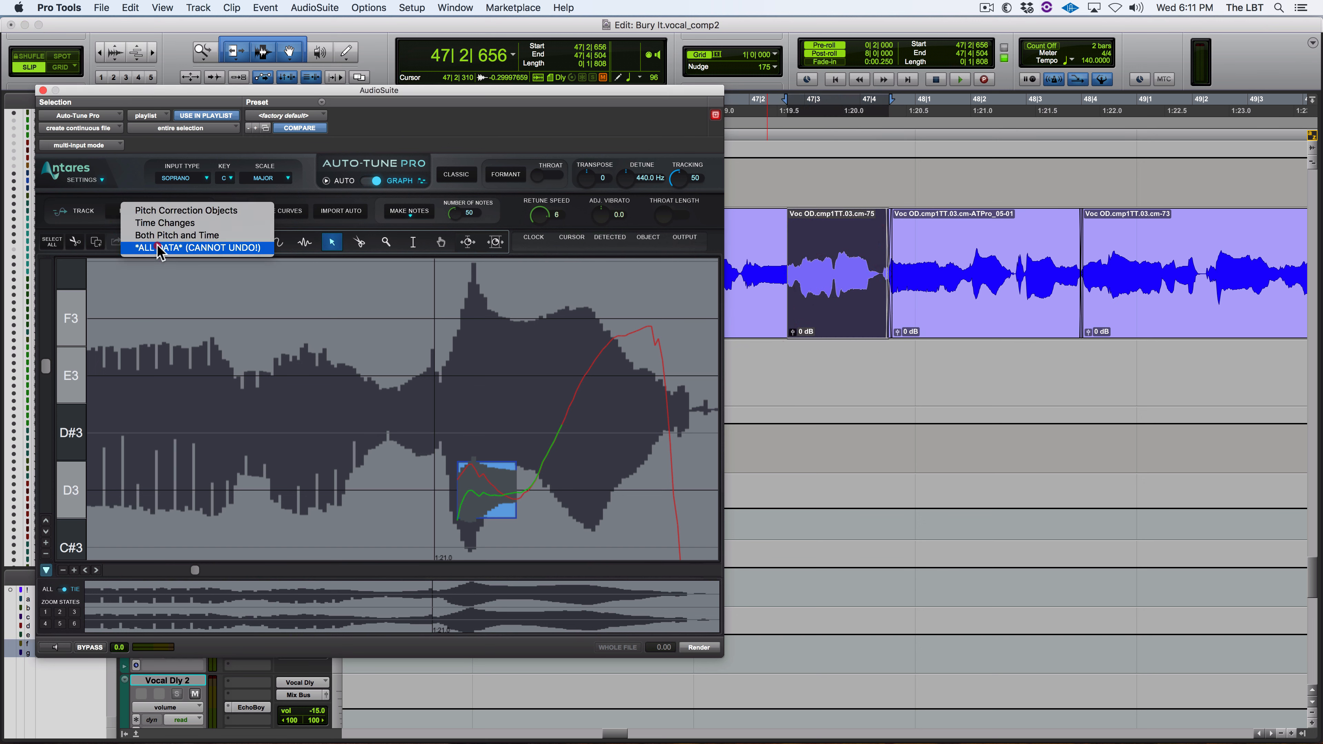
pyautogui.click(142, 248)
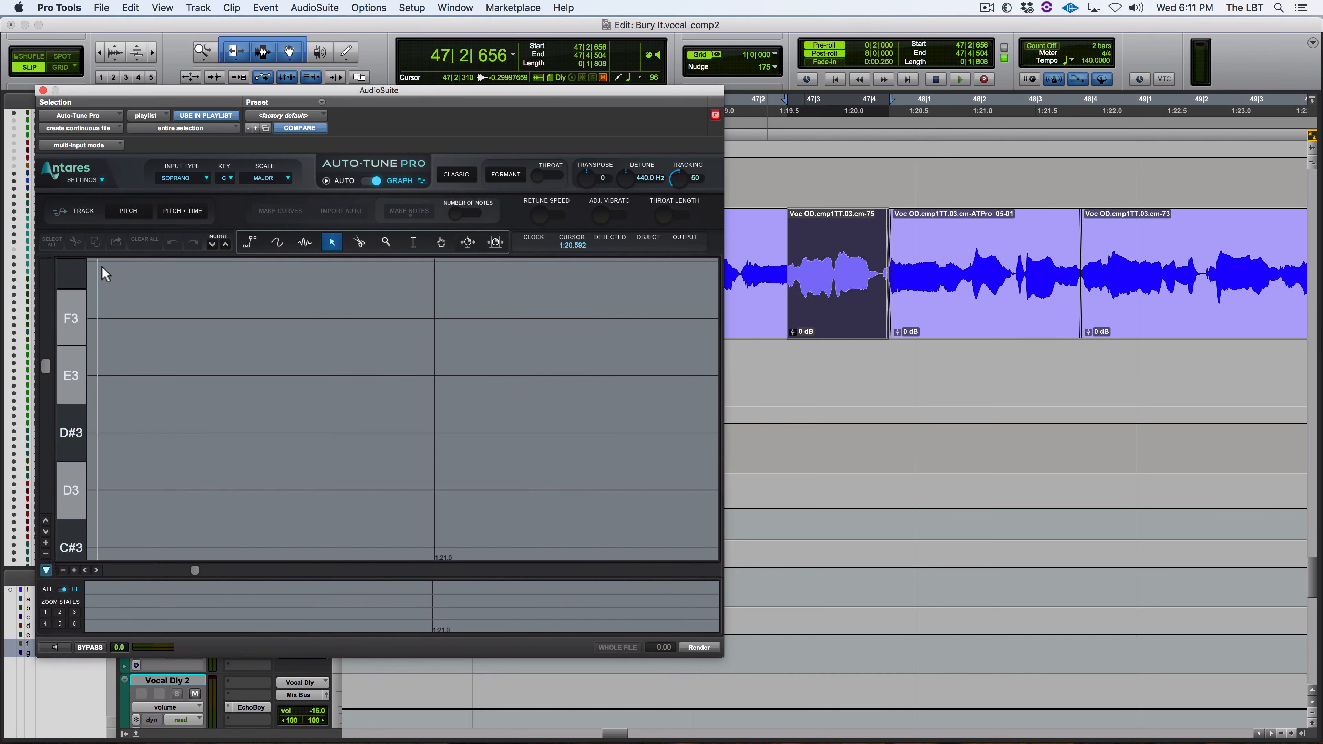
pyautogui.click(128, 211)
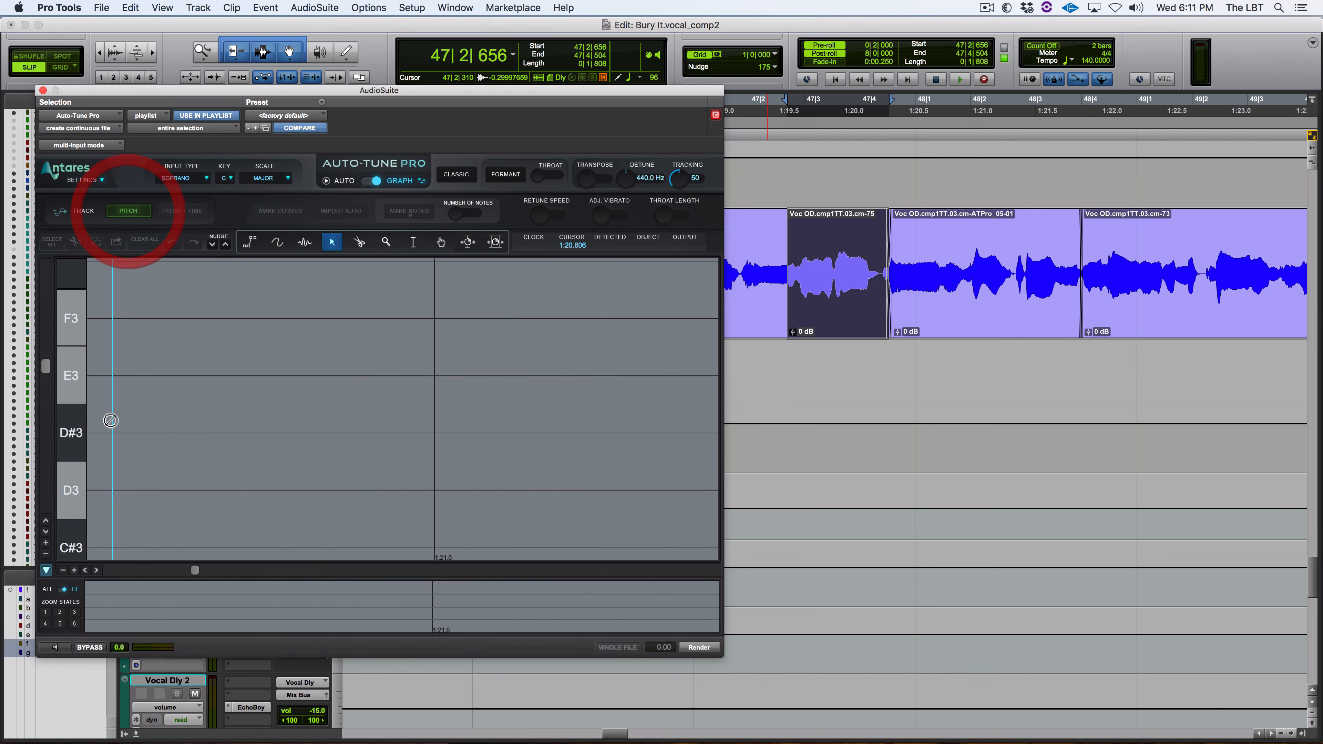
pyautogui.click(54, 647)
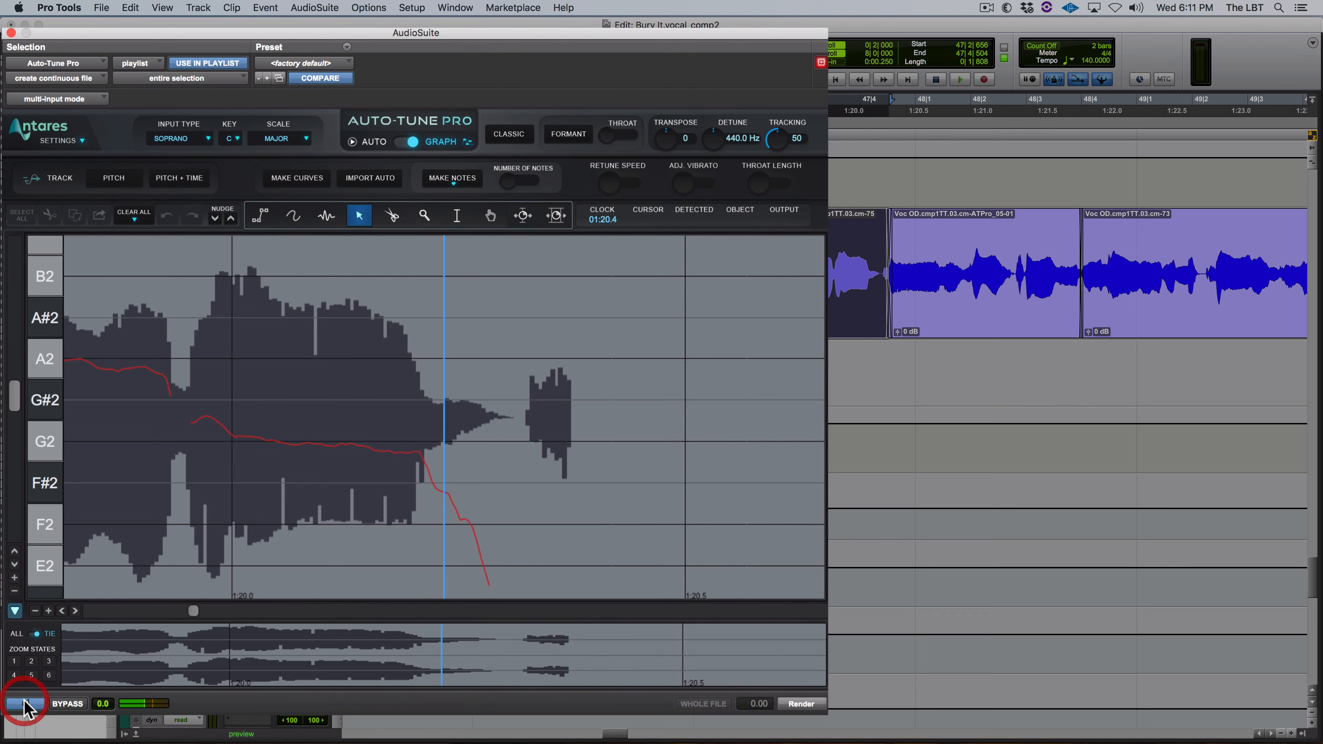
pyautogui.click(23, 704)
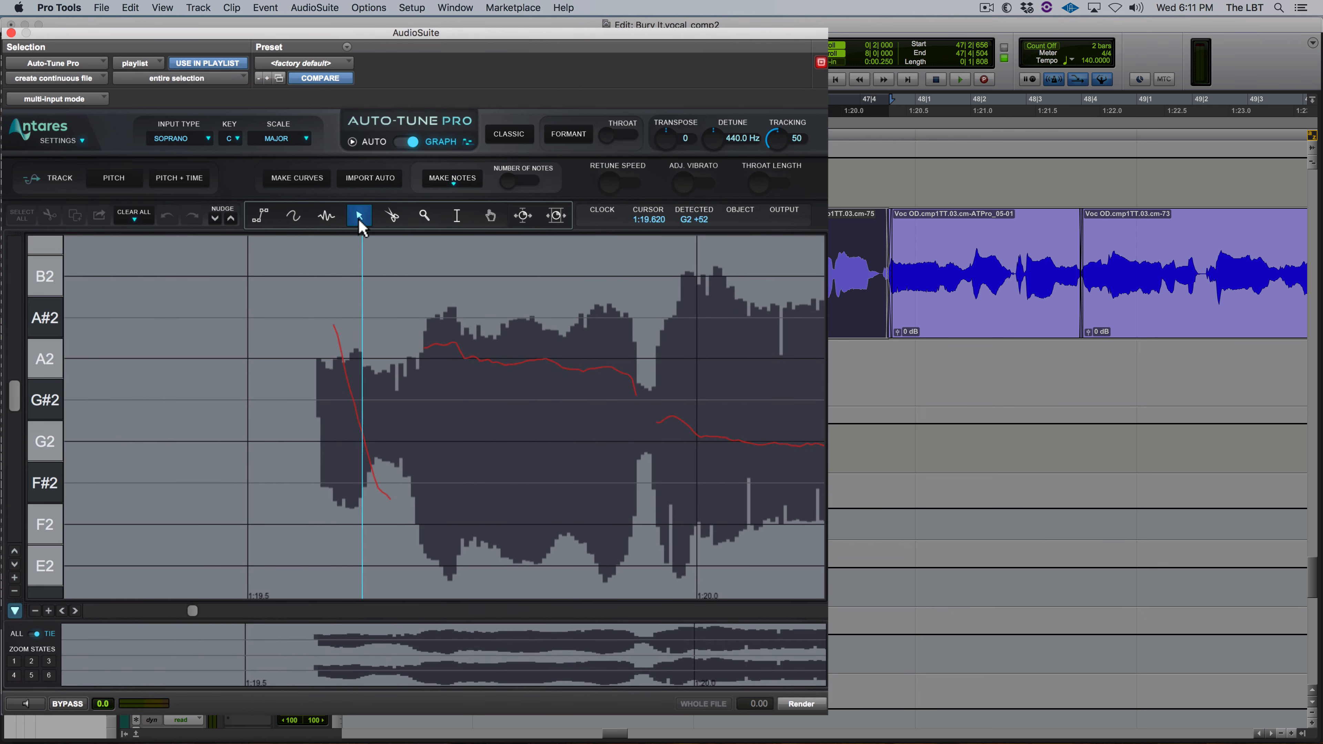
# Step: Draw an A2 note around 1:19.8 and a G2 note around 1:20.1, setting the G2 note's retune speed to 5
pyautogui.click(327, 215)
pyautogui.moveTo(497, 360); pyautogui.dragTo(593, 369)
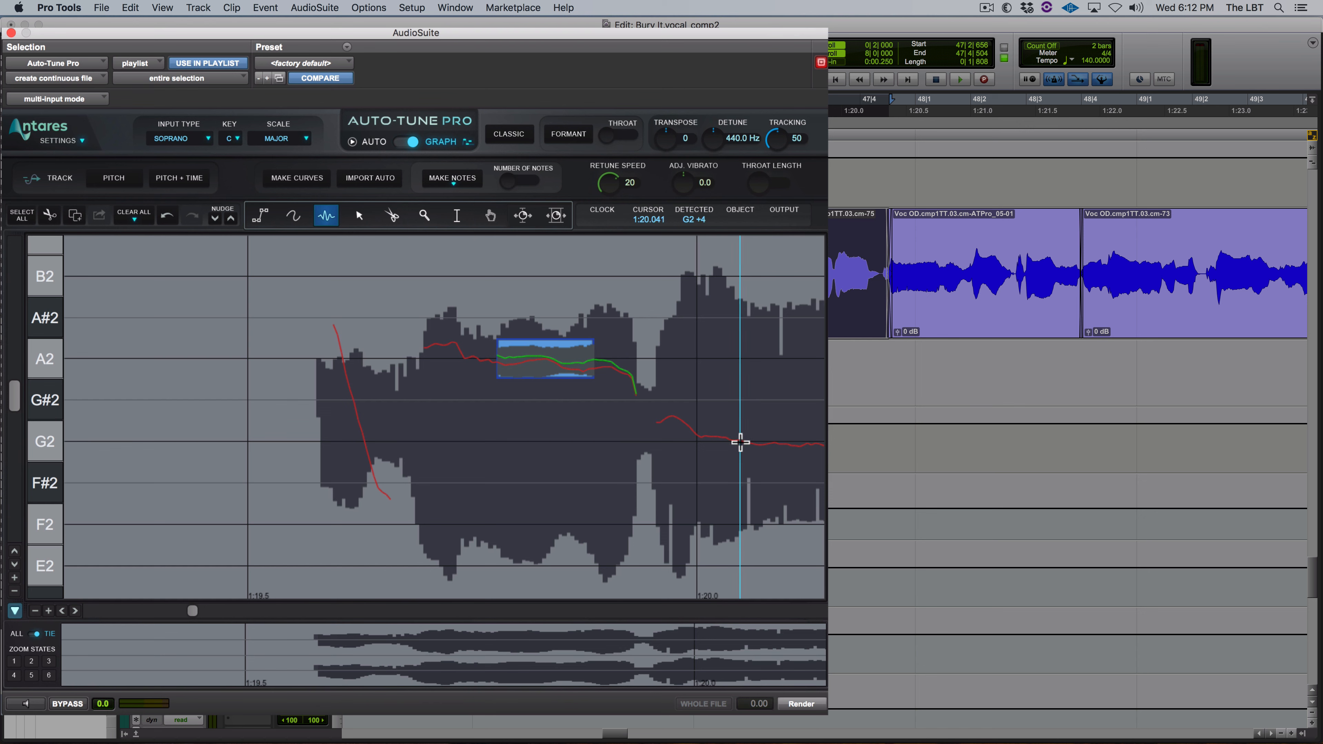
pyautogui.moveTo(774, 443)
pyautogui.mouseDown()
pyautogui.moveTo(821, 448)
pyautogui.moveTo(655, 449)
pyautogui.moveTo(774, 449)
pyautogui.mouseUp()
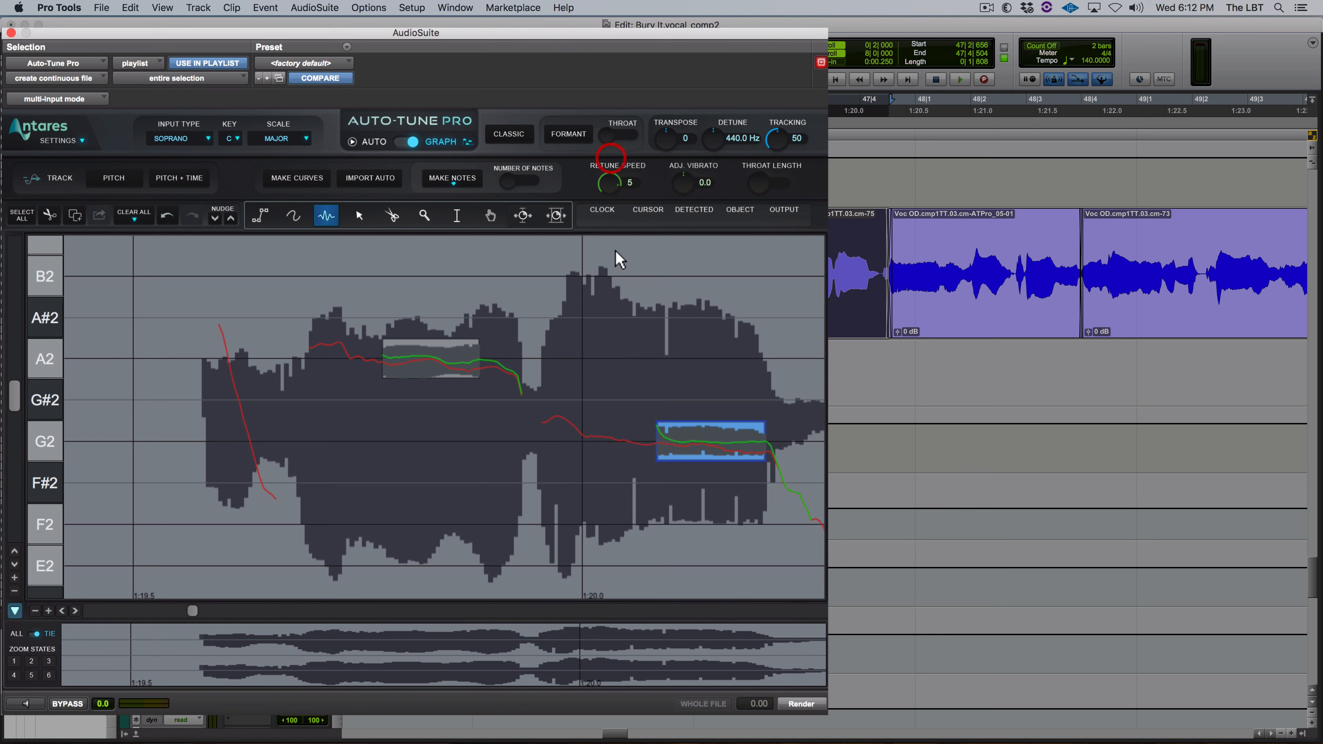
# Step: Draw short pitch curves leading into the G2 note, across the later part of the A2 note and leading into the A2 note
pyautogui.click(294, 216)
pyautogui.moveTo(635, 444); pyautogui.dragTo(670, 443)
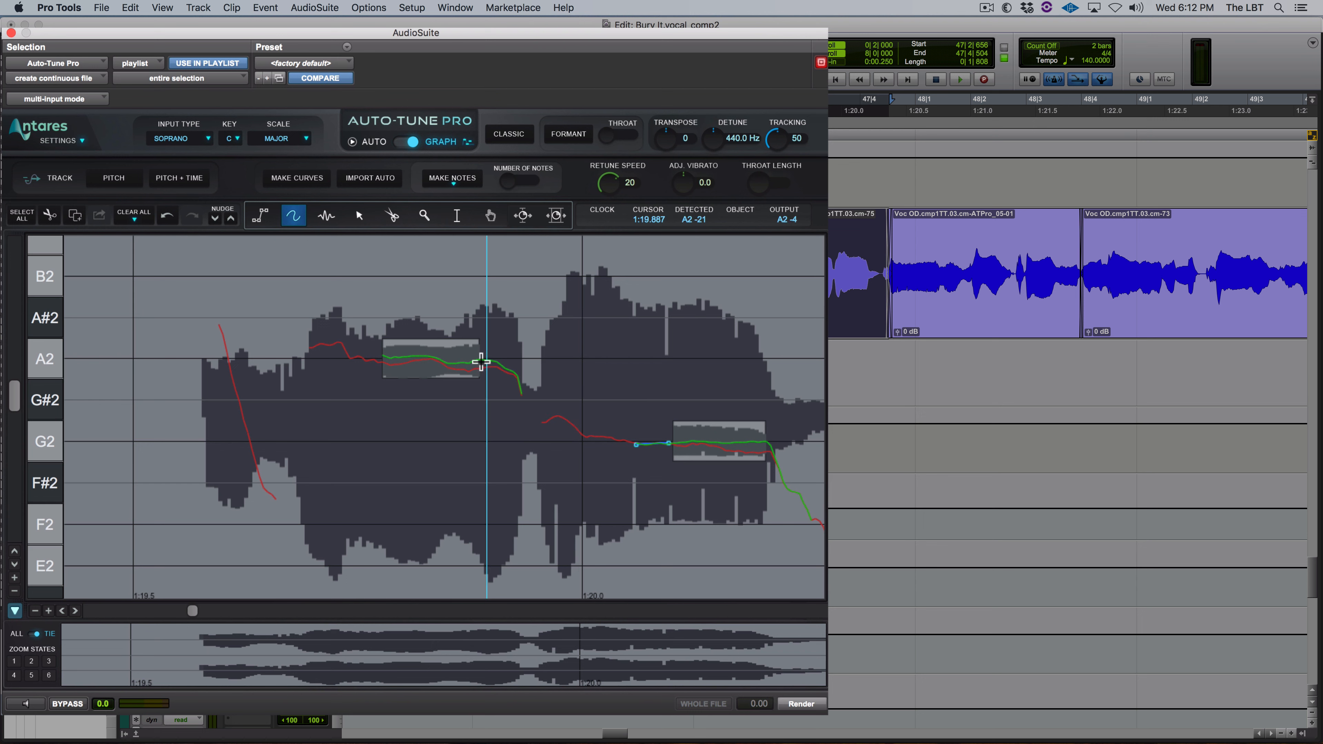
pyautogui.moveTo(443, 360); pyautogui.dragTo(469, 359)
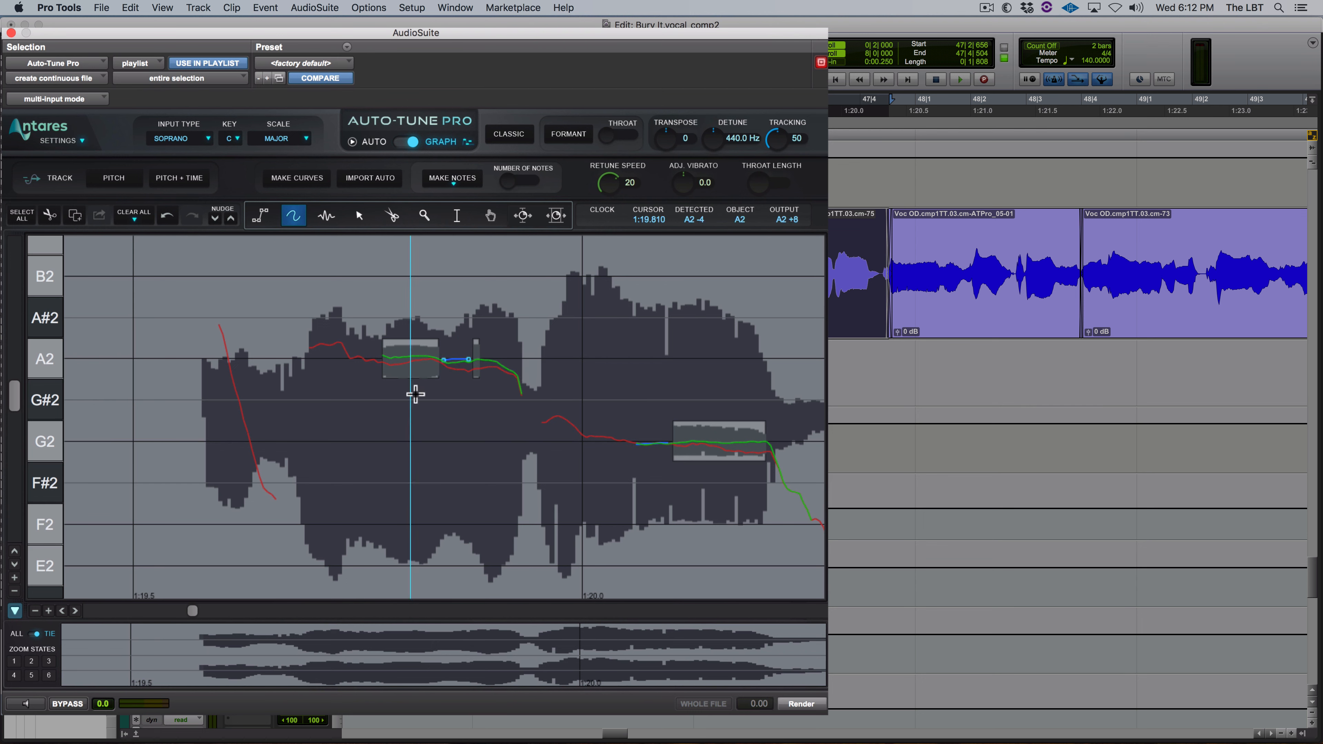
pyautogui.moveTo(366, 358); pyautogui.dragTo(387, 357)
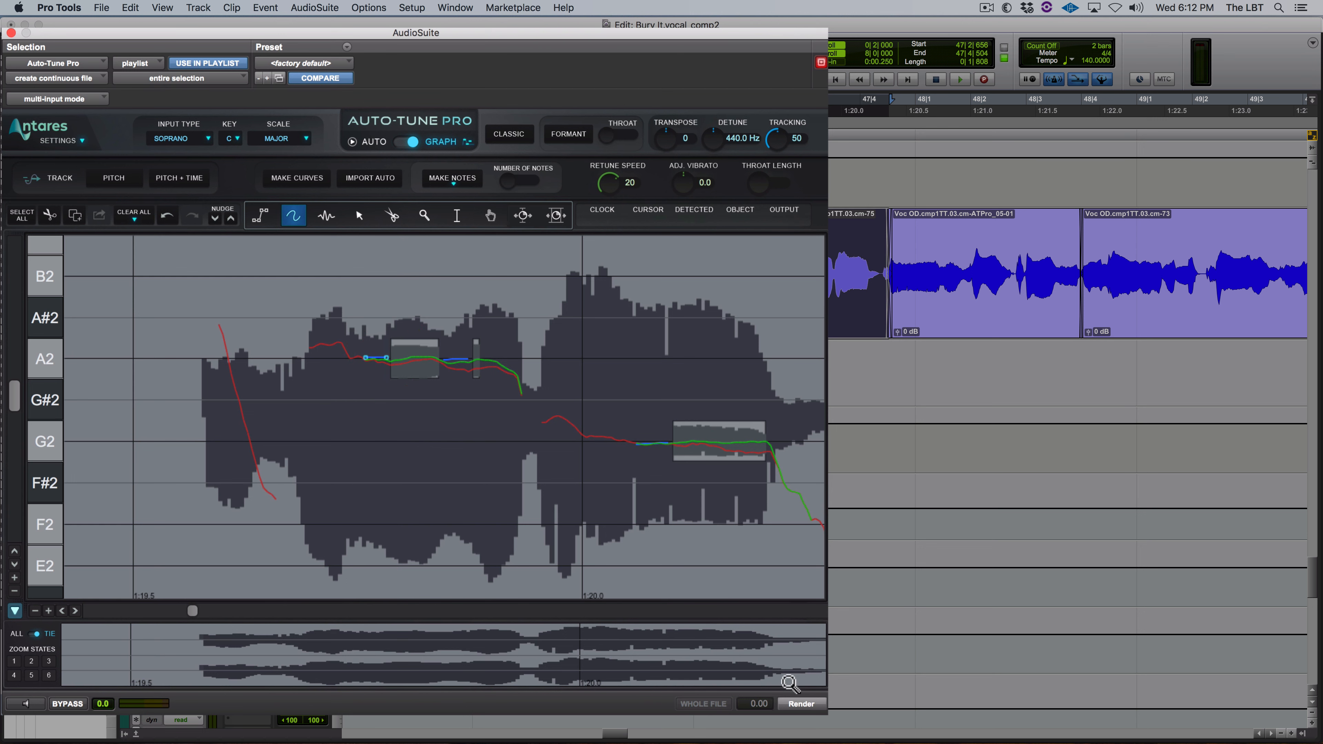
# Step: Render the corrections into the clip, then trim and crossfade both of its edges, with the following clip starting at 47|4|313
pyautogui.click(800, 705)
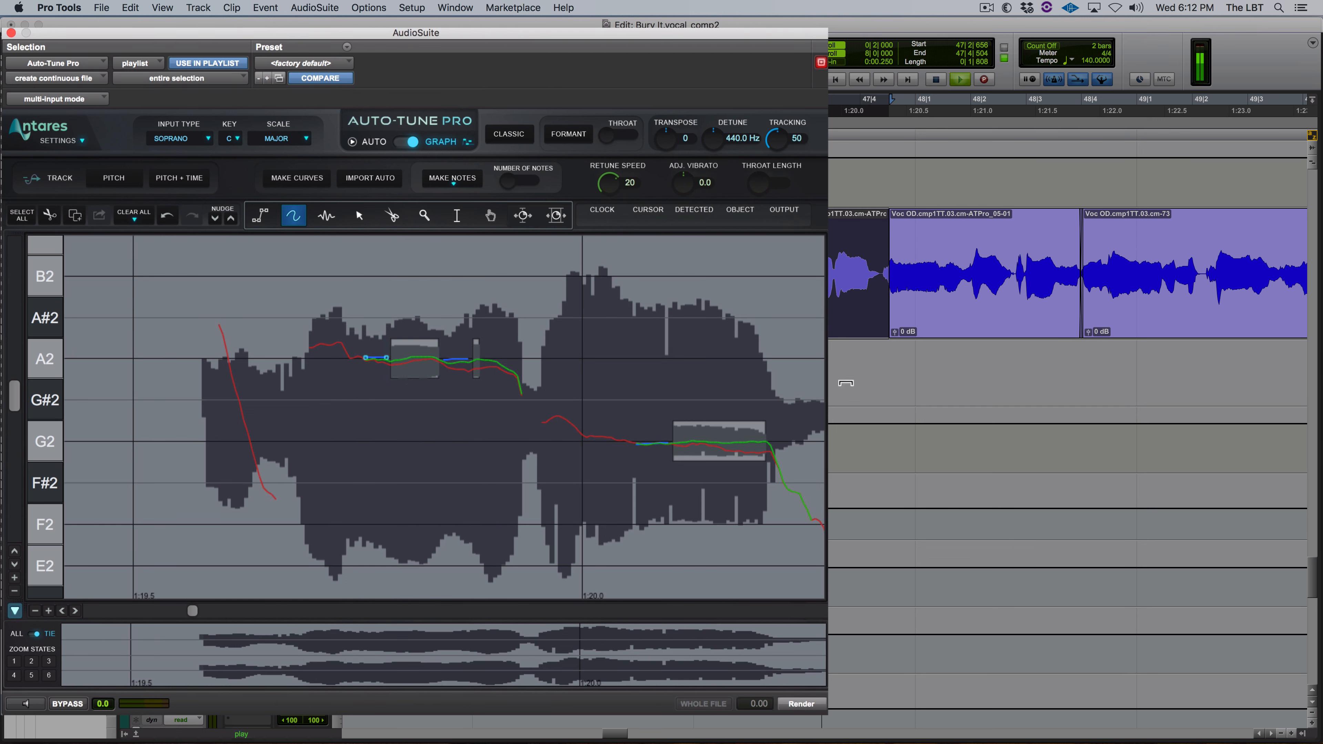
pyautogui.click(790, 281)
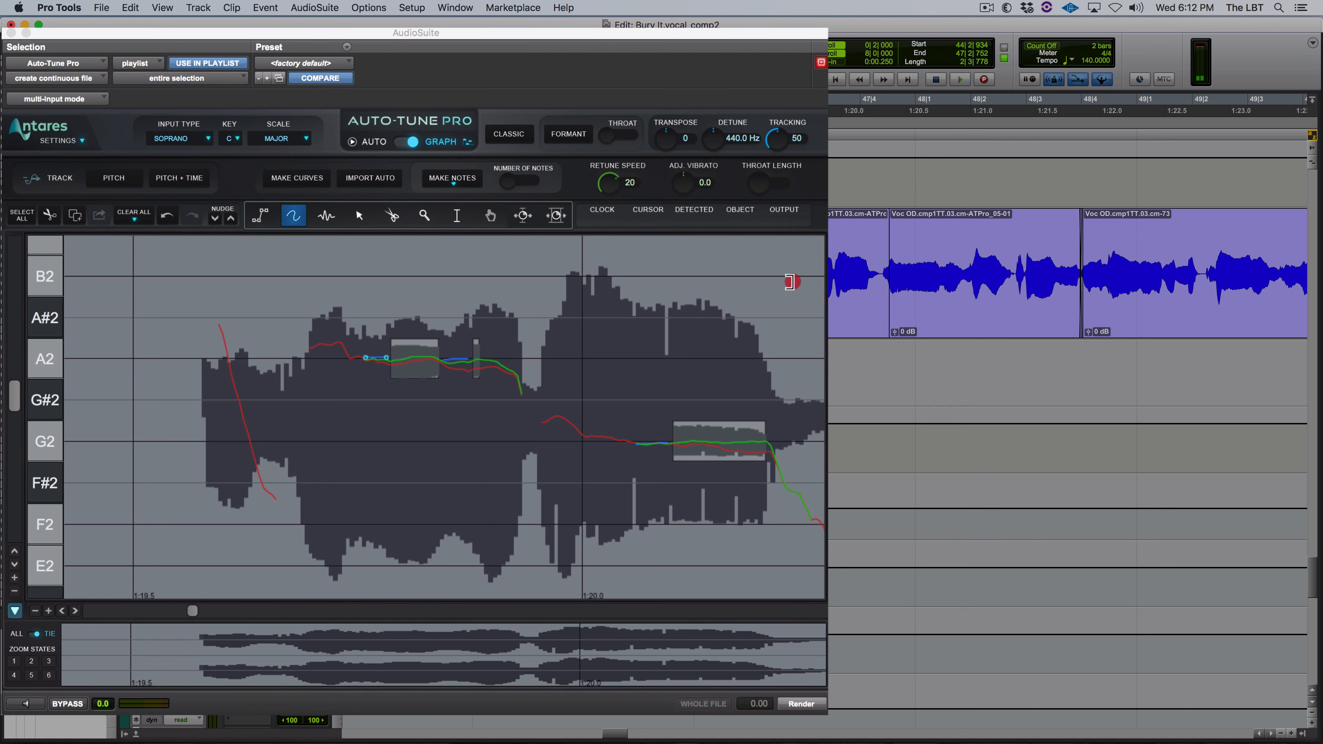
pyautogui.moveTo(891, 289); pyautogui.dragTo(878, 292)
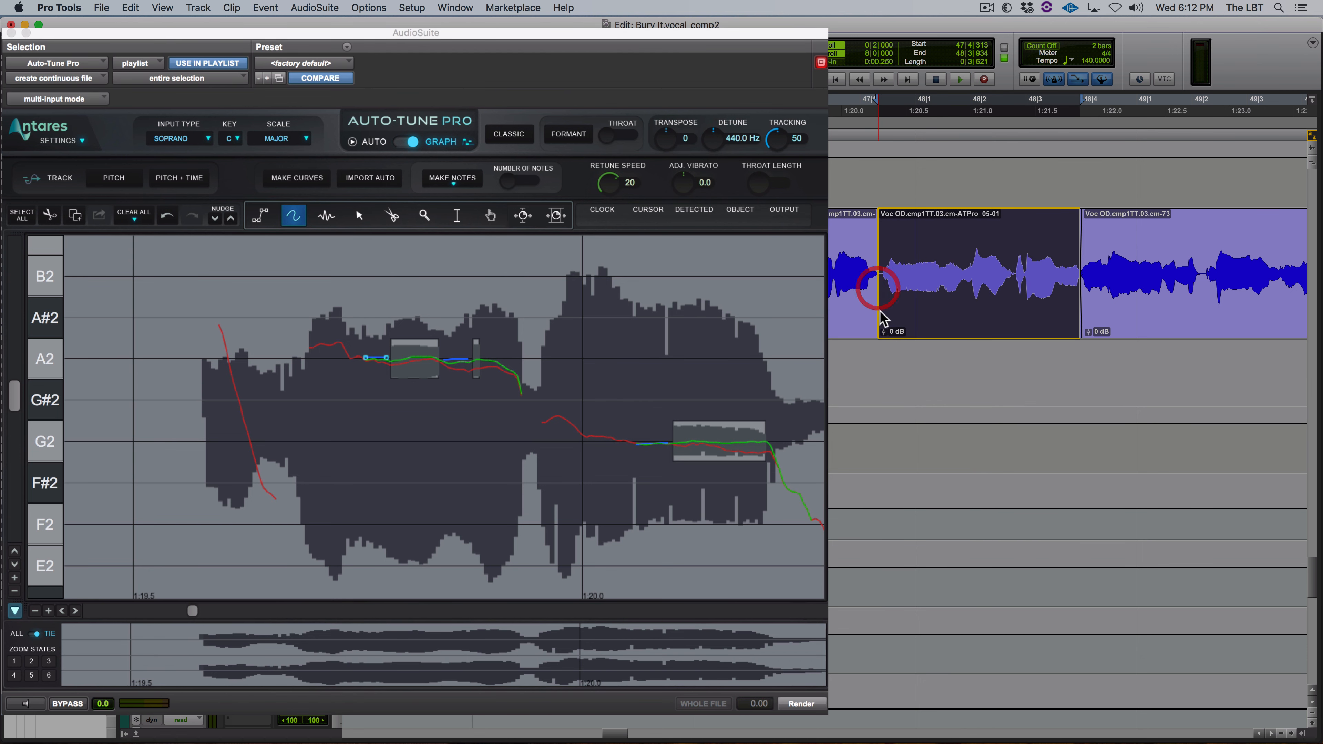
pyautogui.click(878, 320)
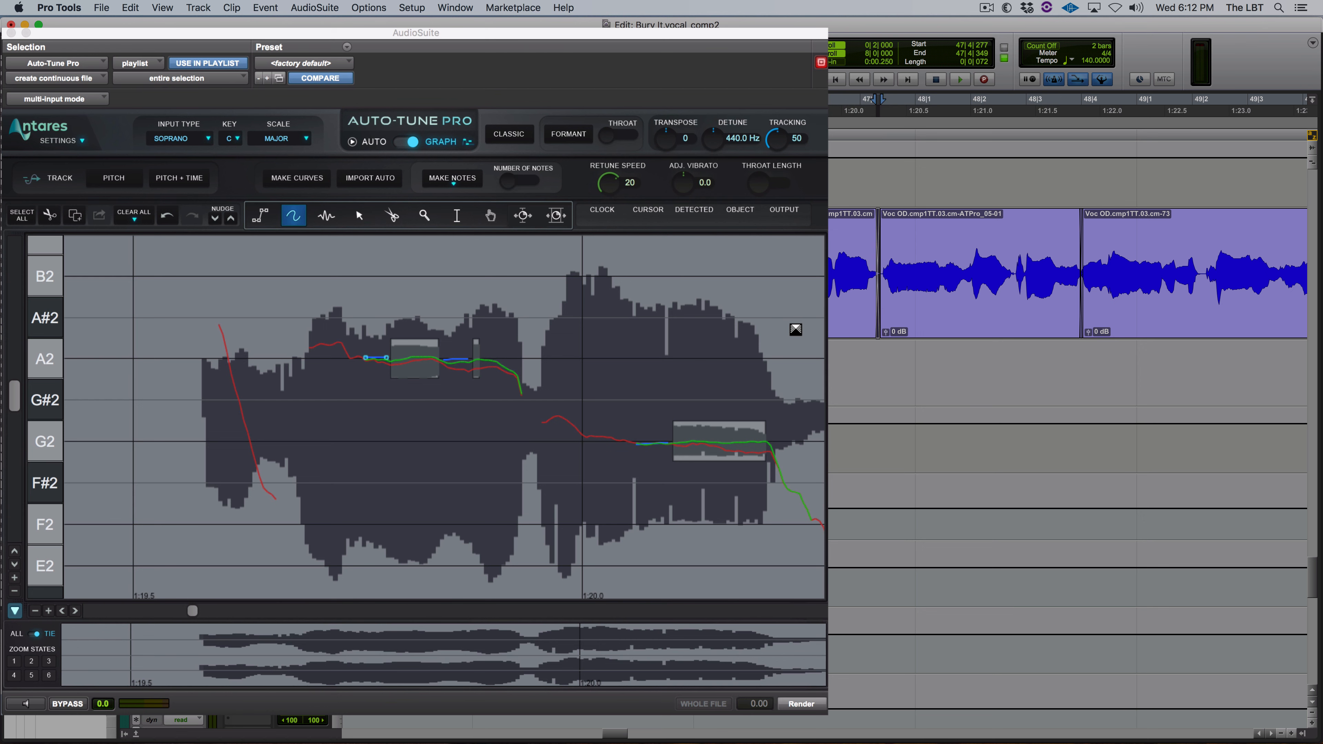
pyautogui.click(796, 325)
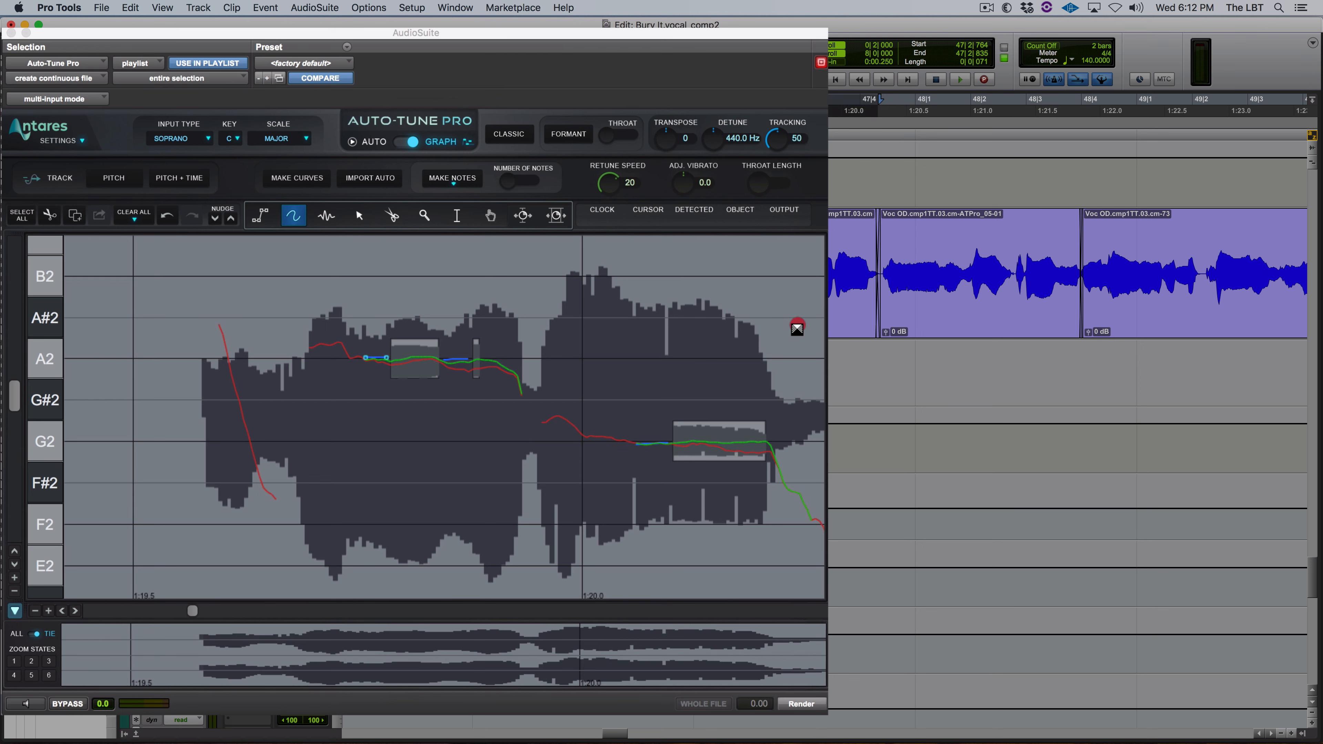
# Step: Extend the muted clip cm-17 to end at 52|1|683 and select the whole clip
pyautogui.click(990, 260)
pyautogui.press('super+bracketleft')
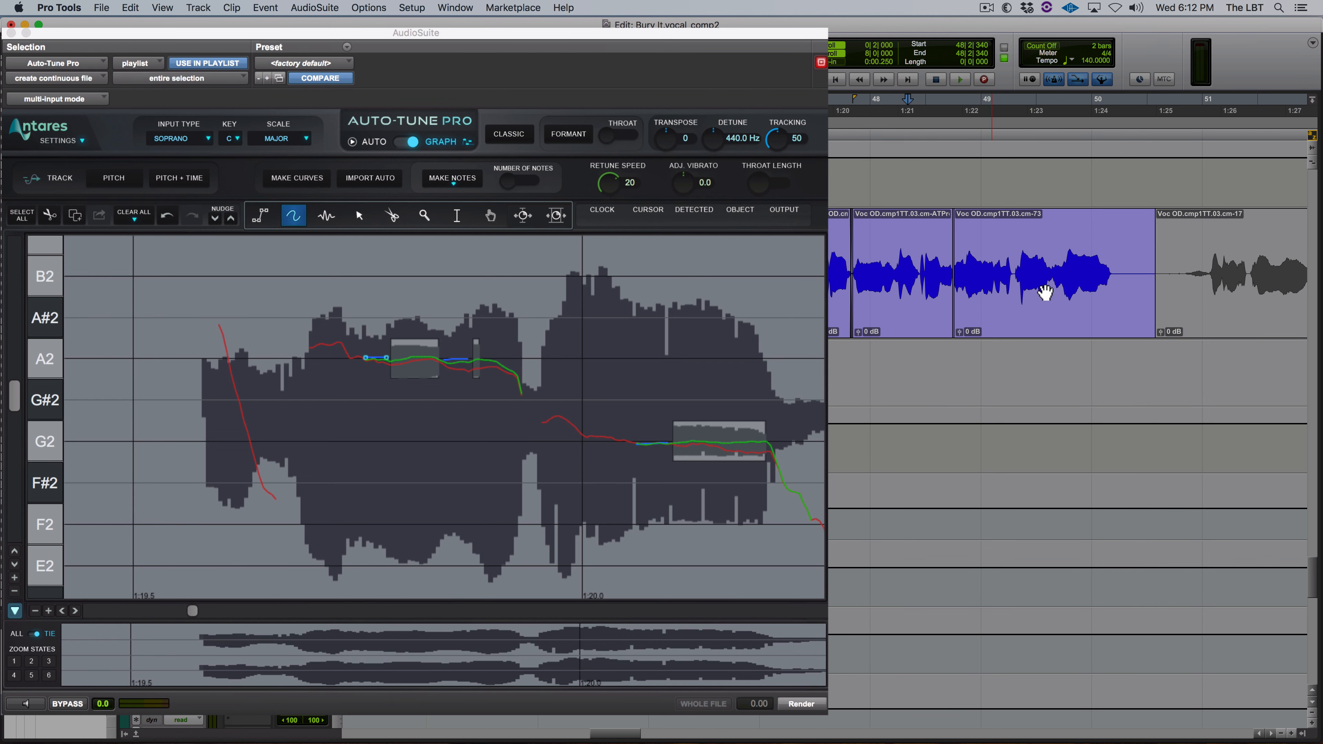
pyautogui.click(1204, 292)
pyautogui.click(1270, 733)
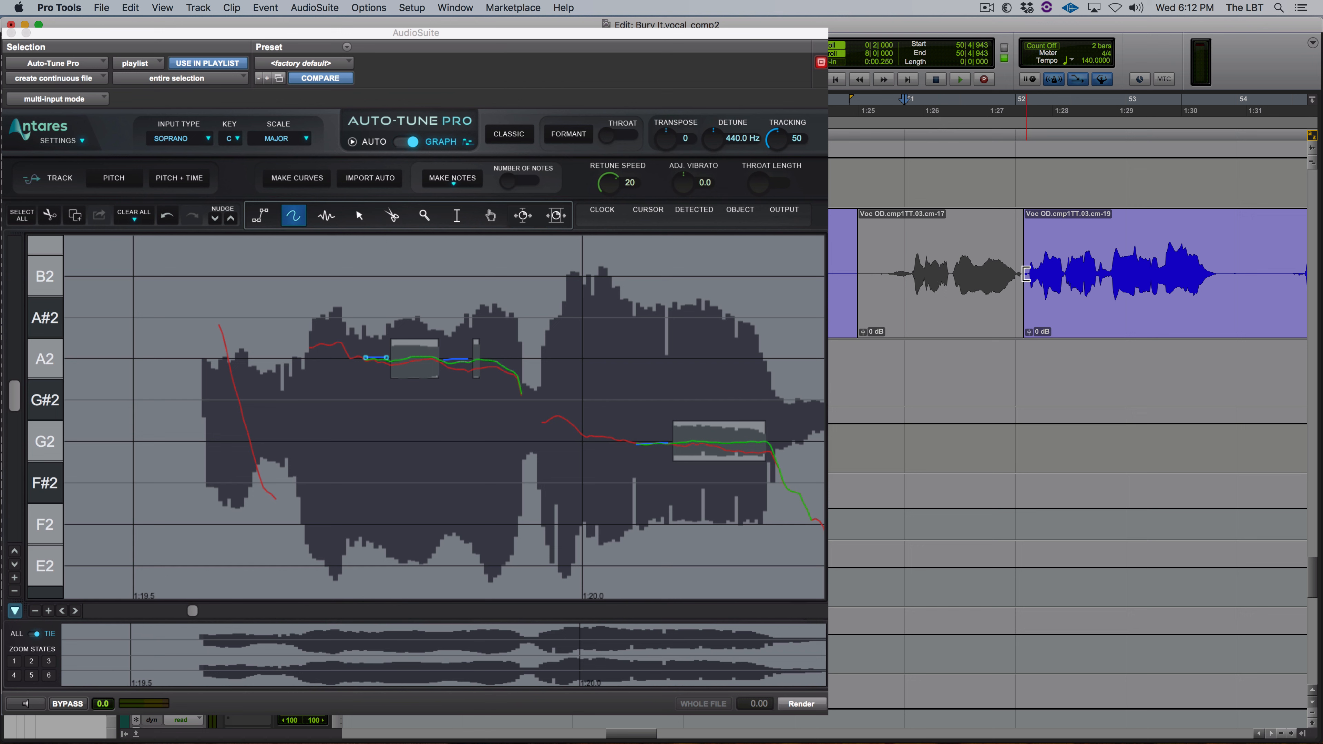
pyautogui.moveTo(1020, 274); pyautogui.dragTo(1034, 275)
pyautogui.click(939, 278)
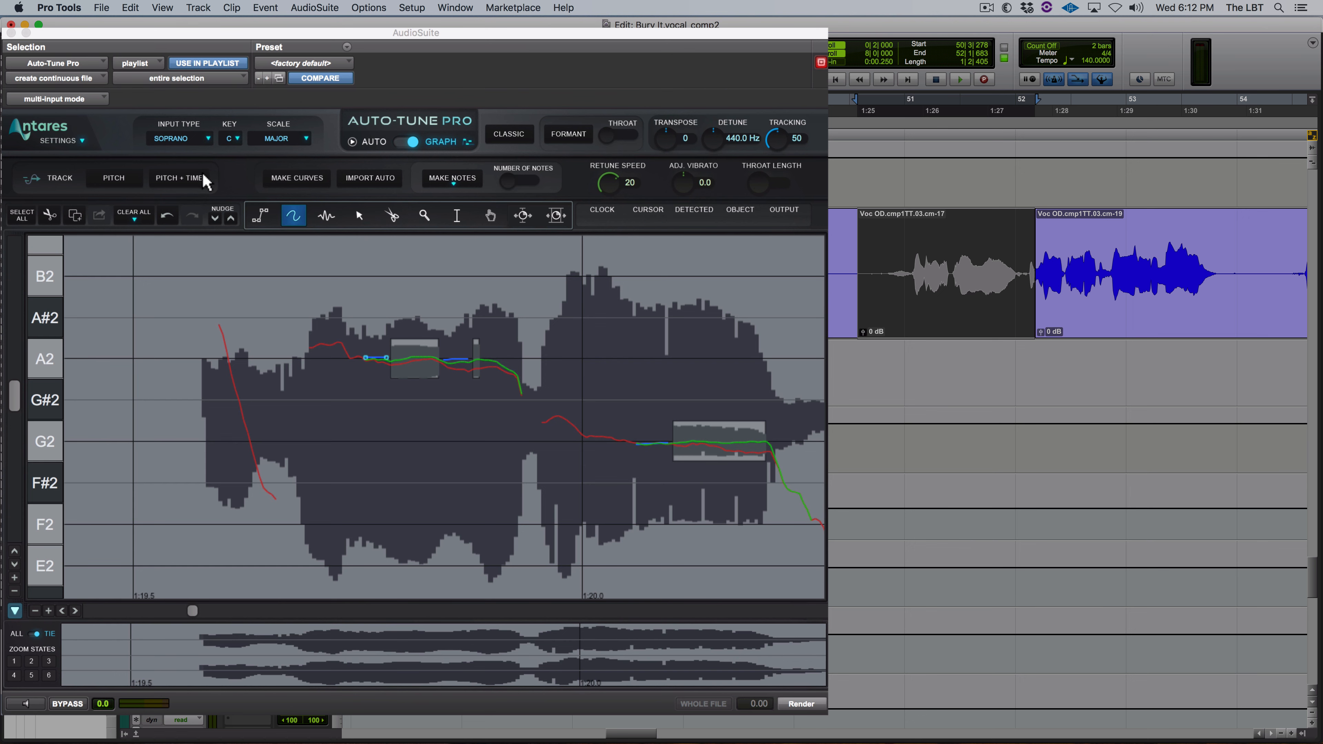
# Step: Clear all data from the Auto-Tune graph for the selected phrase
pyautogui.click(131, 224)
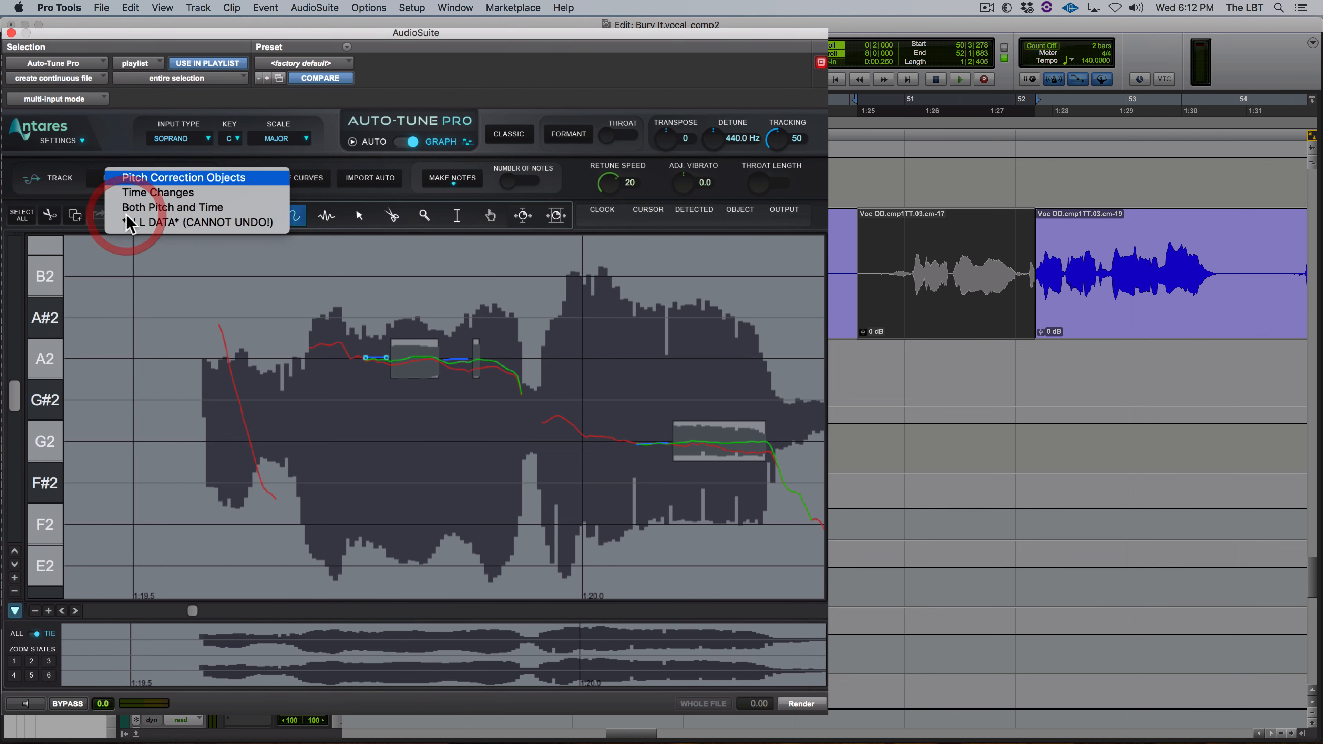
pyautogui.click(159, 228)
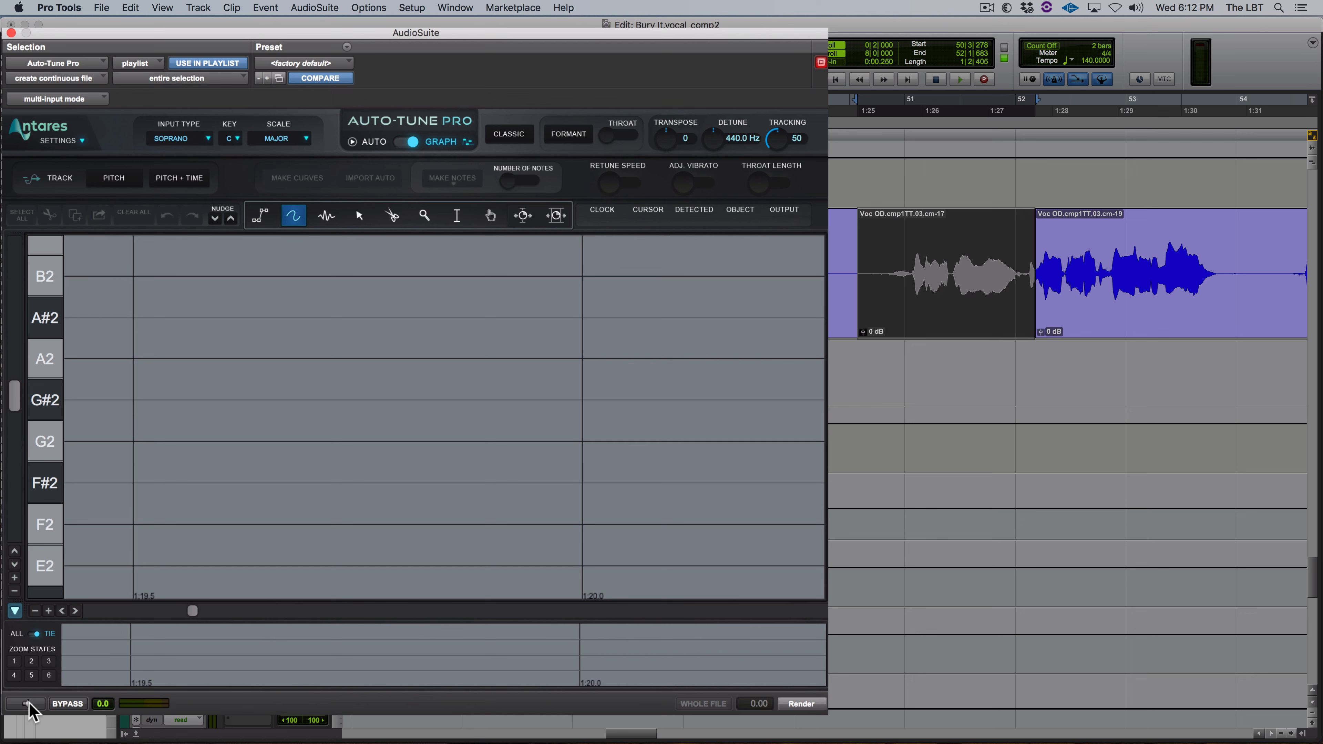
# Step: Try to track the pitch of the selected clip while it is muted
pyautogui.click(113, 180)
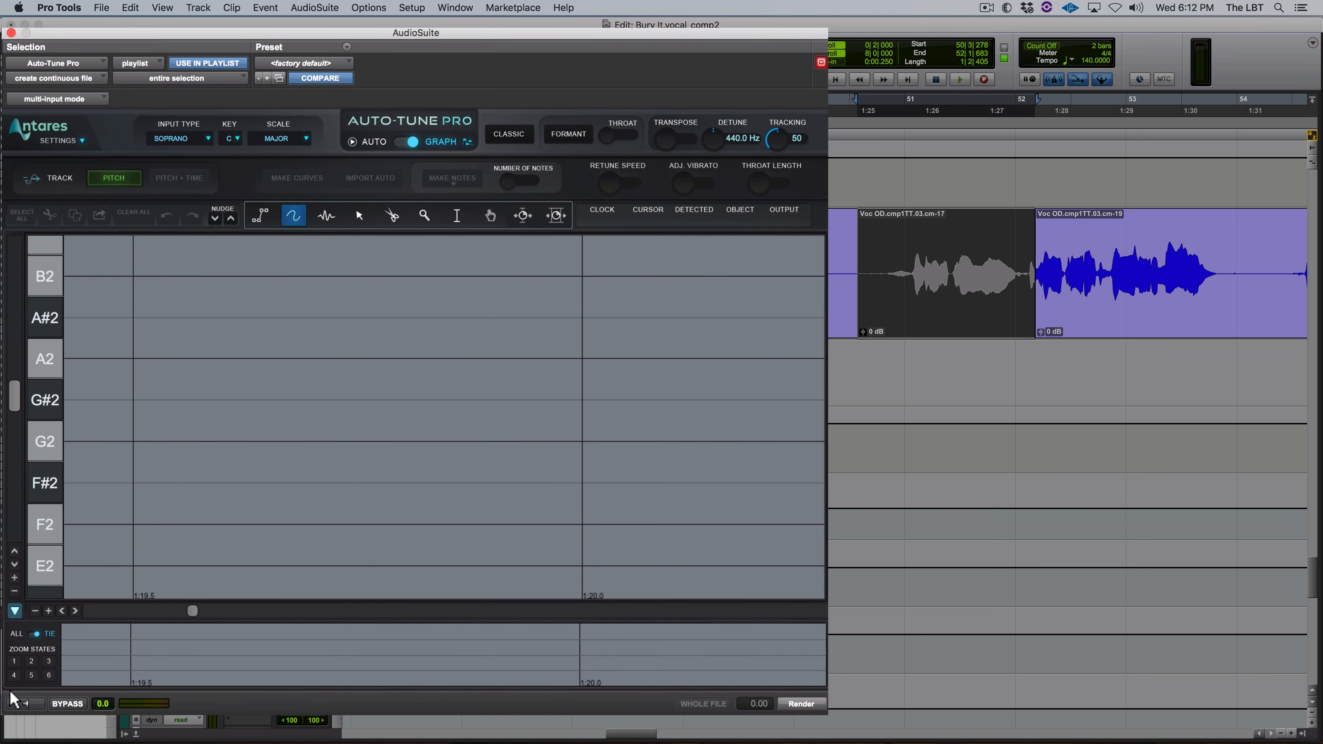
pyautogui.click(20, 704)
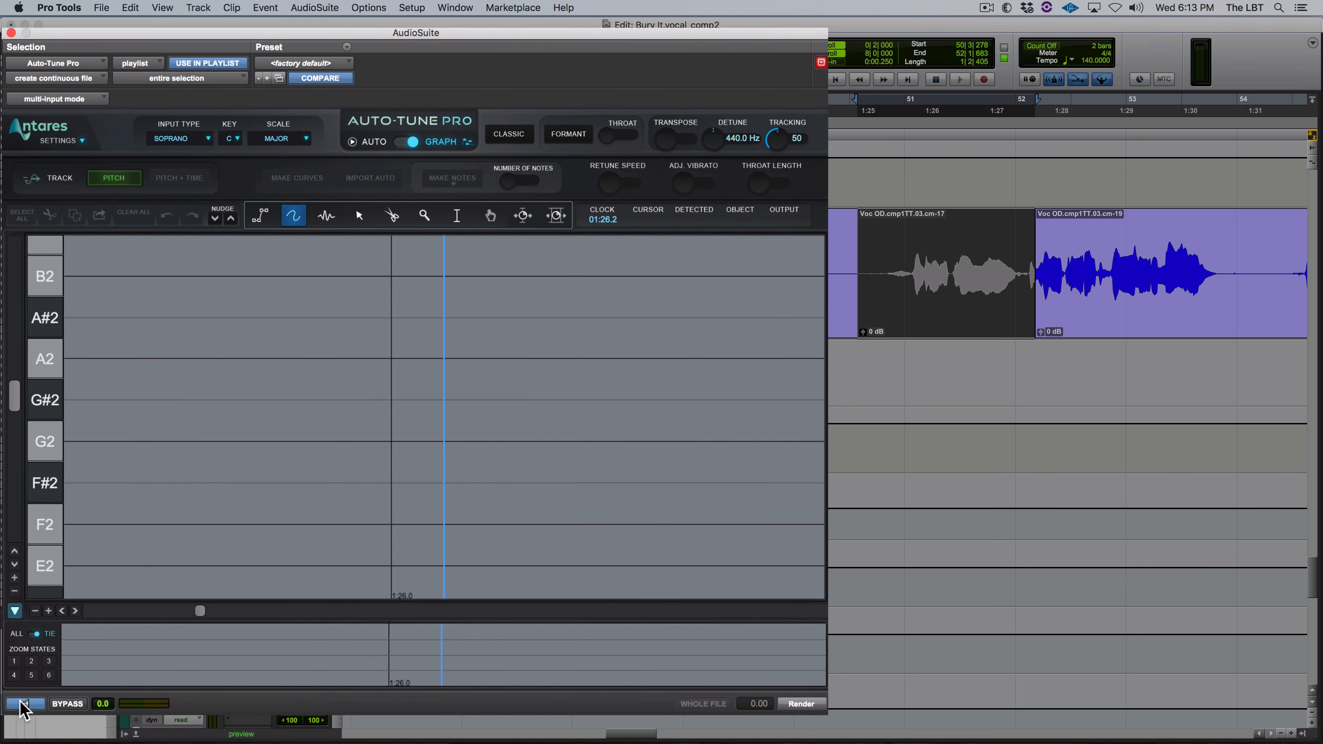
pyautogui.click(20, 704)
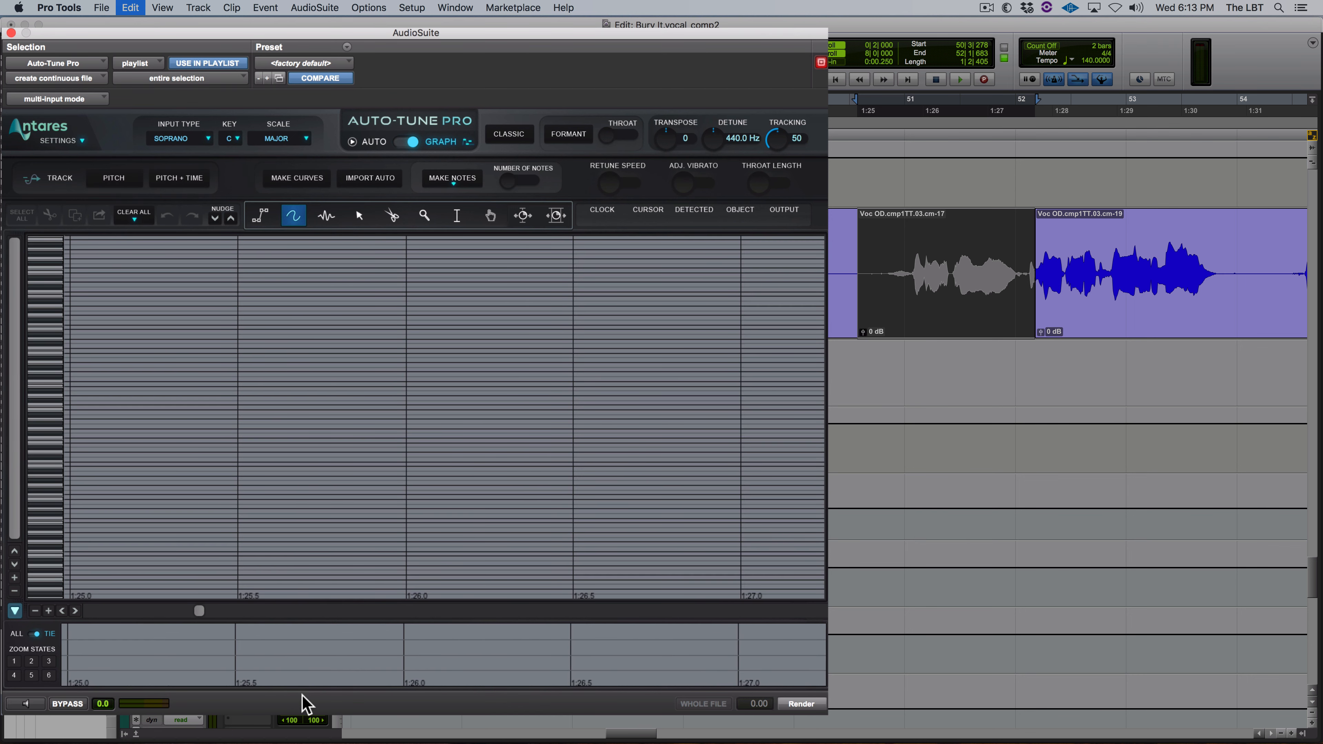
# Step: Unmute the selected clip and track its pitch in the graph, checking the phrase by ear
pyautogui.press('super+m')
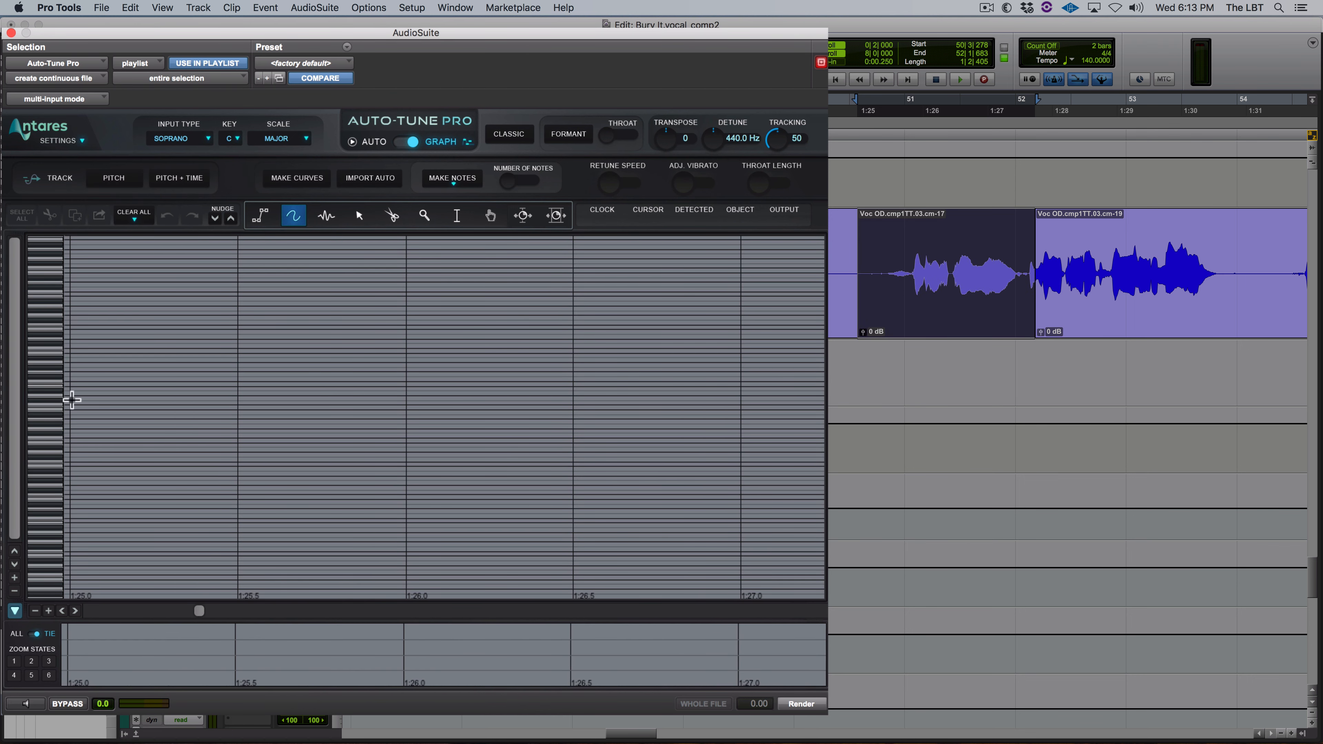
pyautogui.click(108, 182)
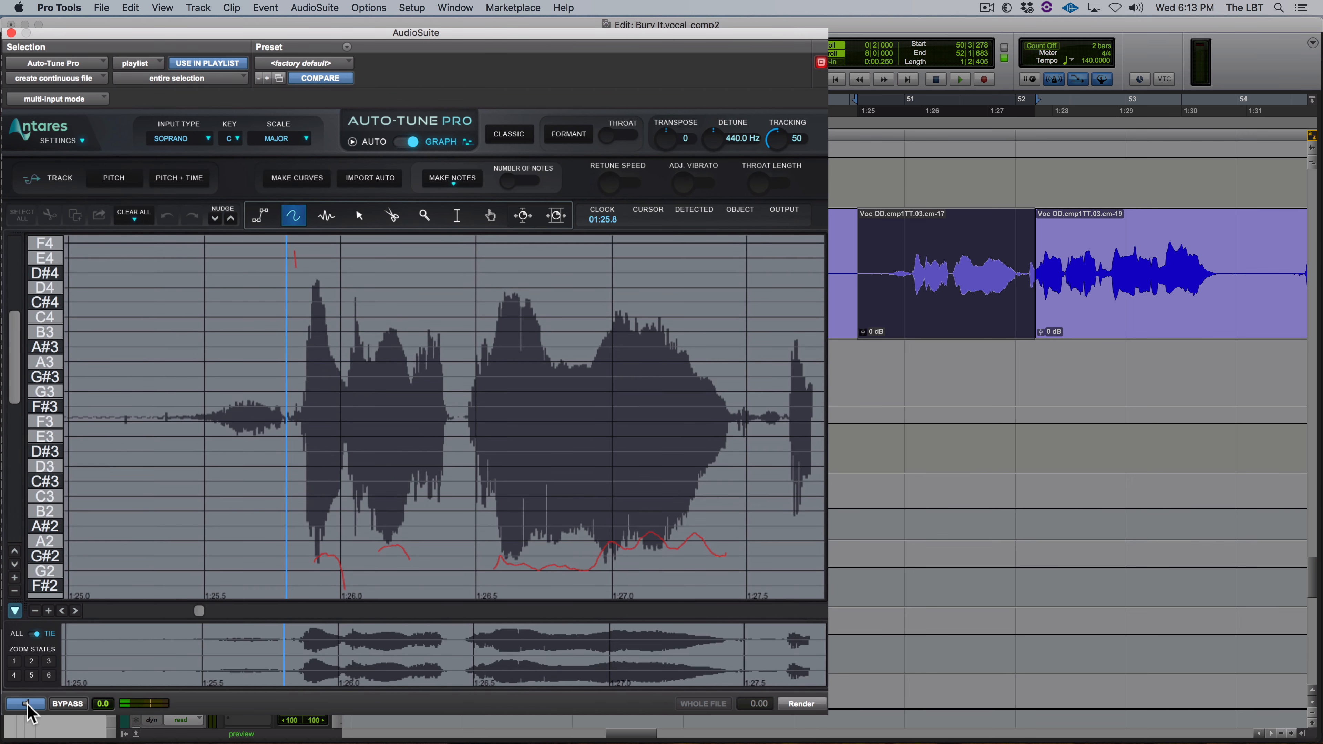
pyautogui.click(27, 706)
pyautogui.press('space')
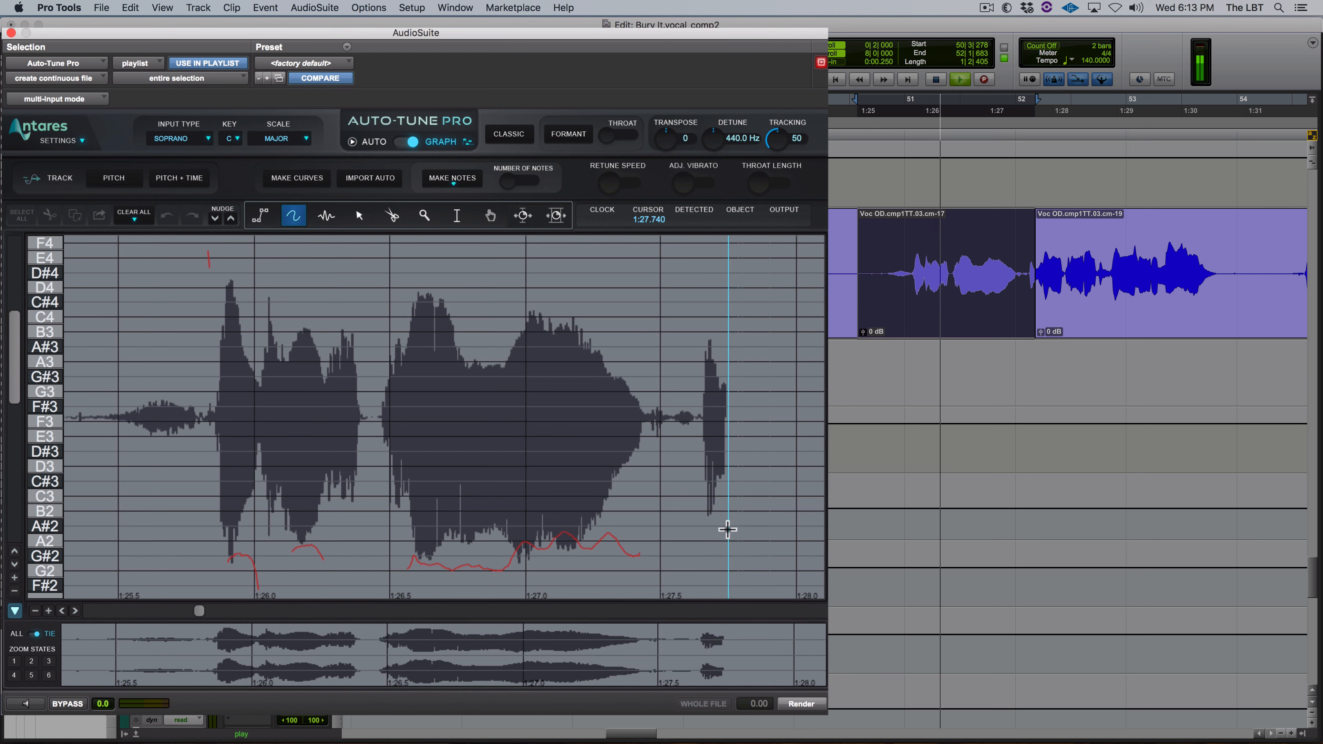
pyautogui.press('space')
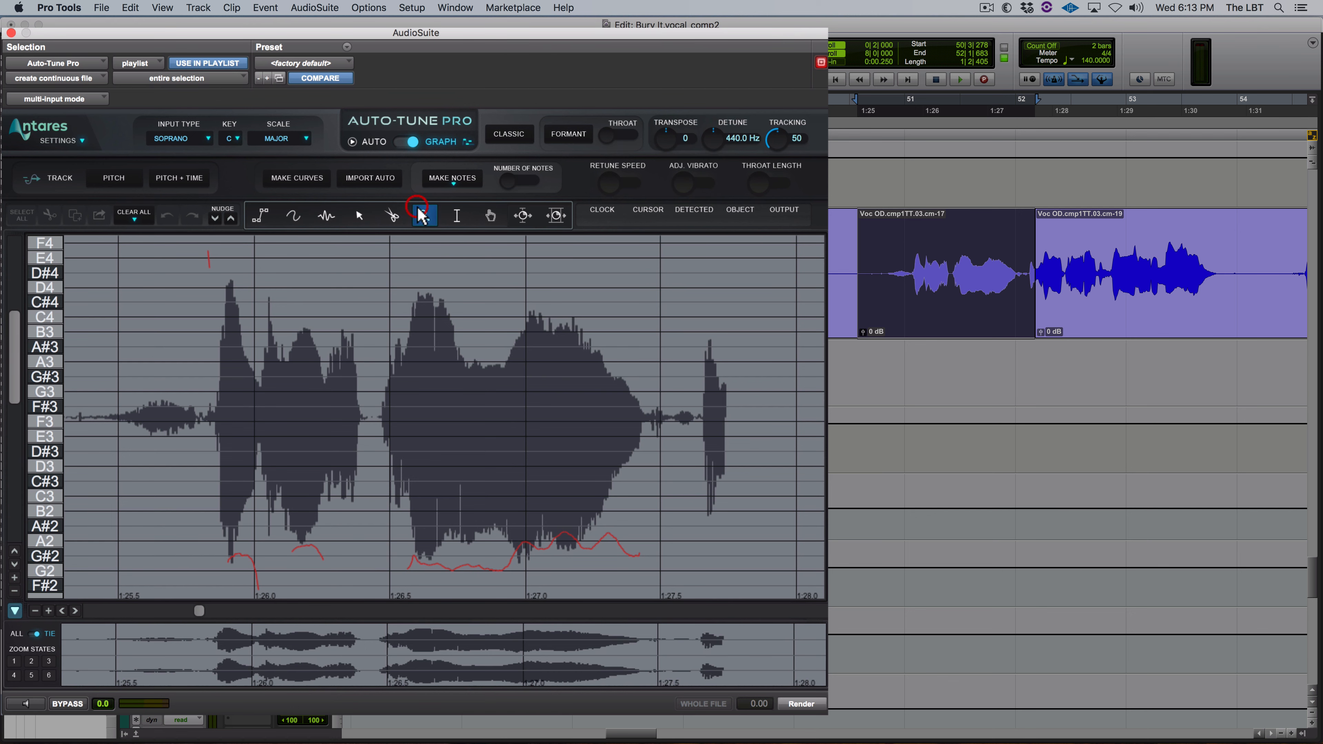
# Step: Add two A2 note objects over the tracked pitch of the phrase's first two syllables, around 1:26.0
pyautogui.click(389, 594)
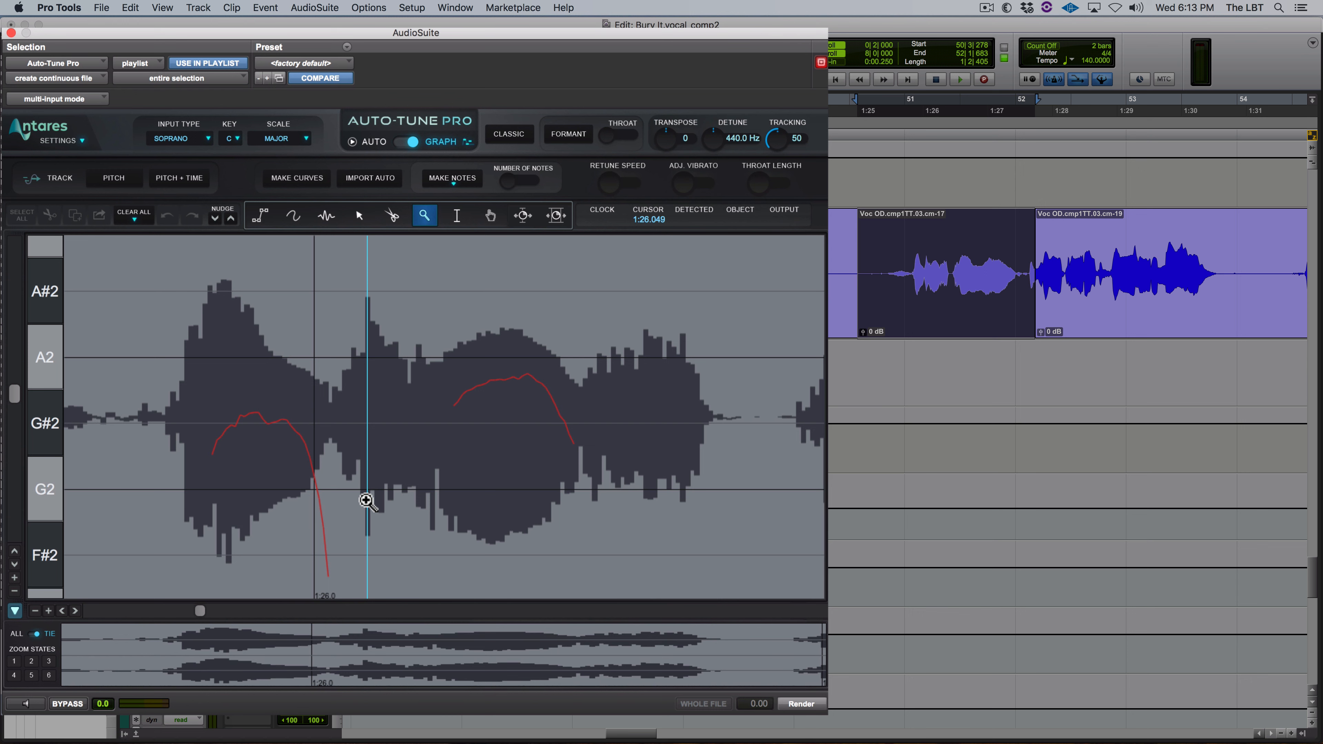
pyautogui.click(325, 219)
pyautogui.moveTo(230, 359); pyautogui.dragTo(294, 359)
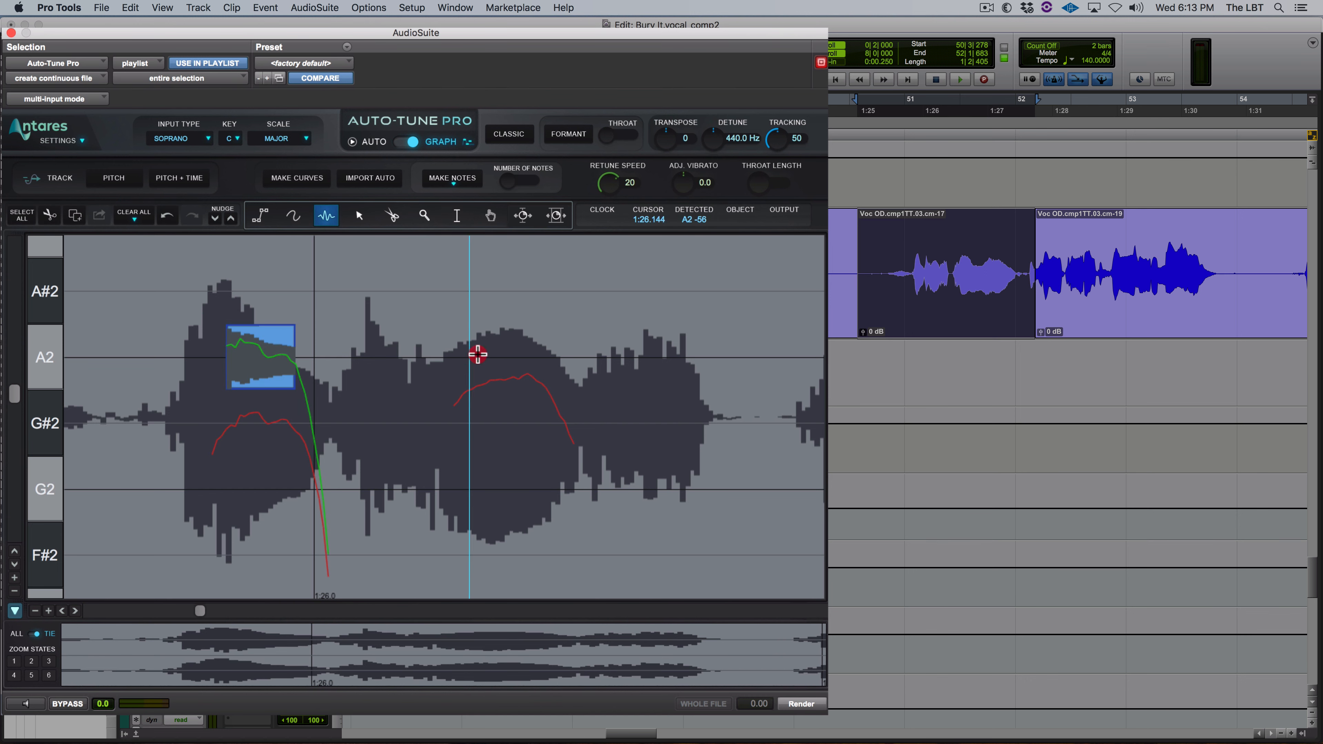
pyautogui.moveTo(465, 357); pyautogui.dragTo(545, 357)
# Step: Set the scale to Chromatic, lower the first note to G#2 and extend its start over the beginning of the syllable's pitch curve
pyautogui.click(359, 215)
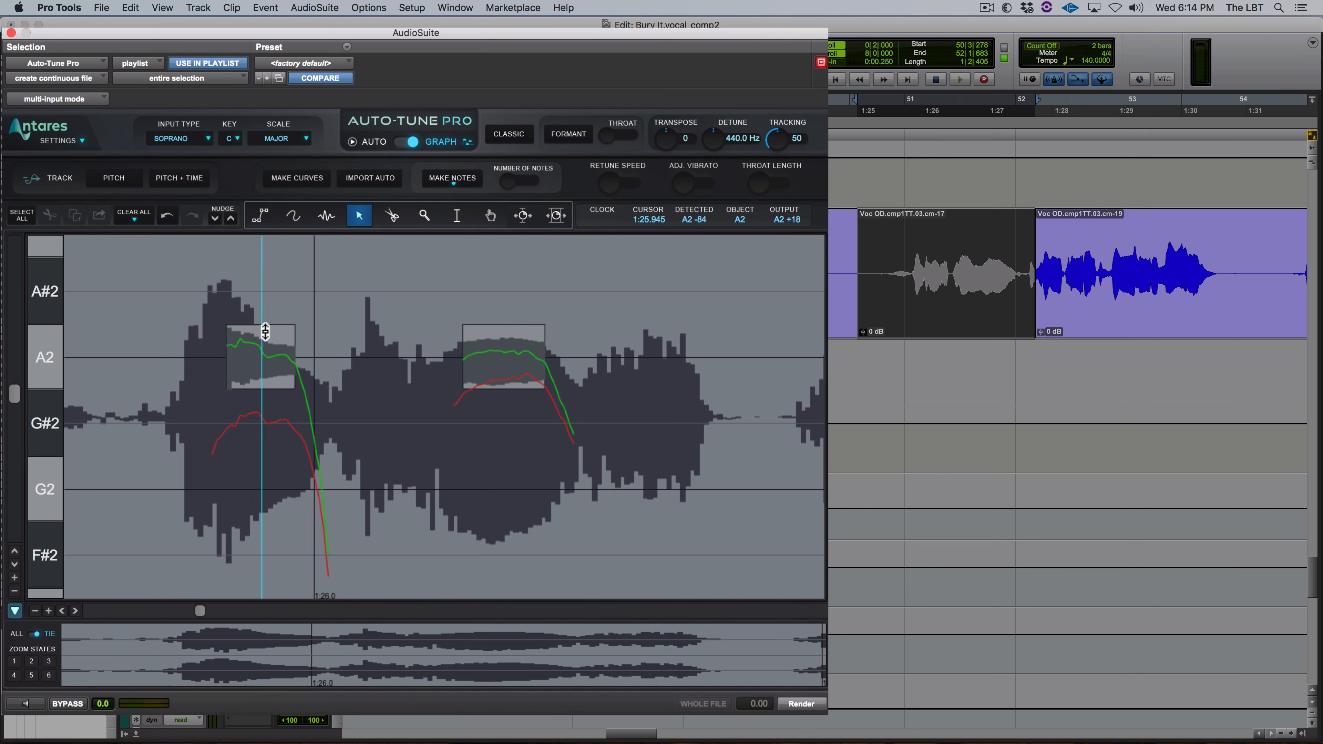
pyautogui.moveTo(249, 400); pyautogui.dragTo(236, 434)
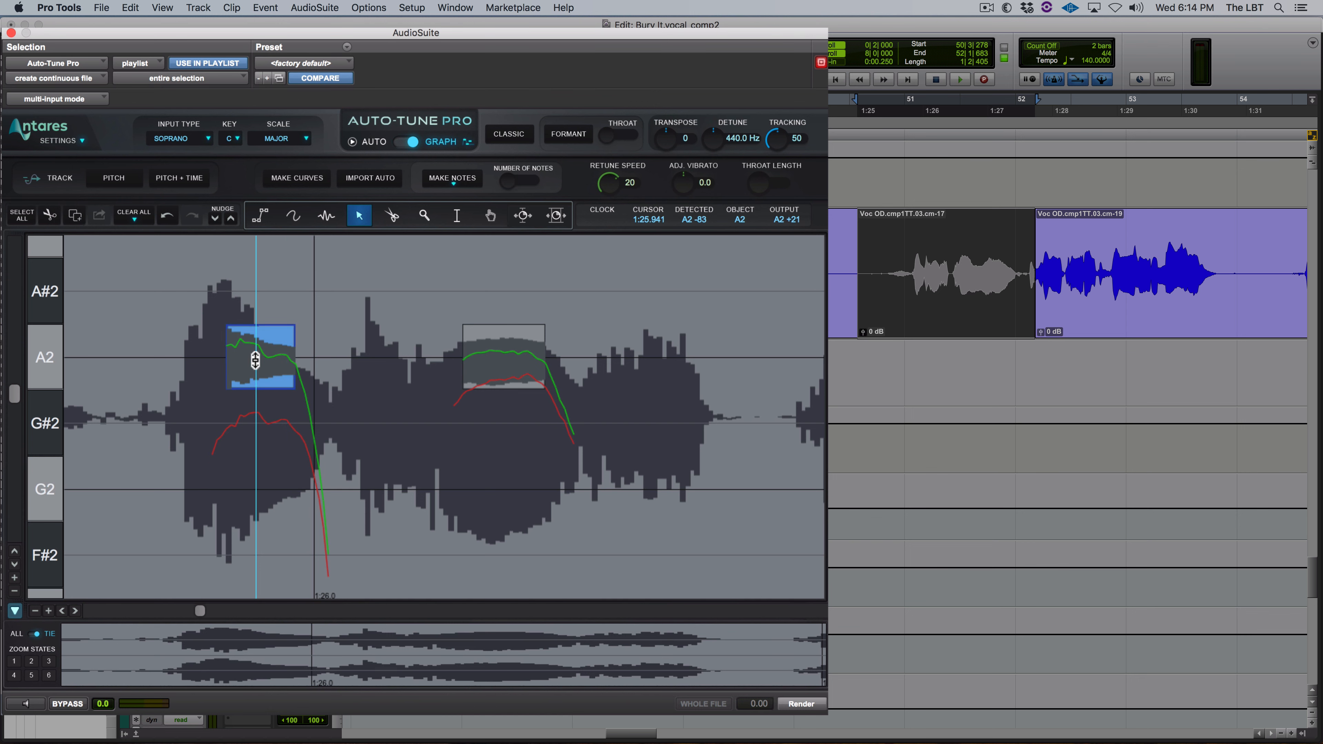
pyautogui.click(281, 139)
pyautogui.click(266, 163)
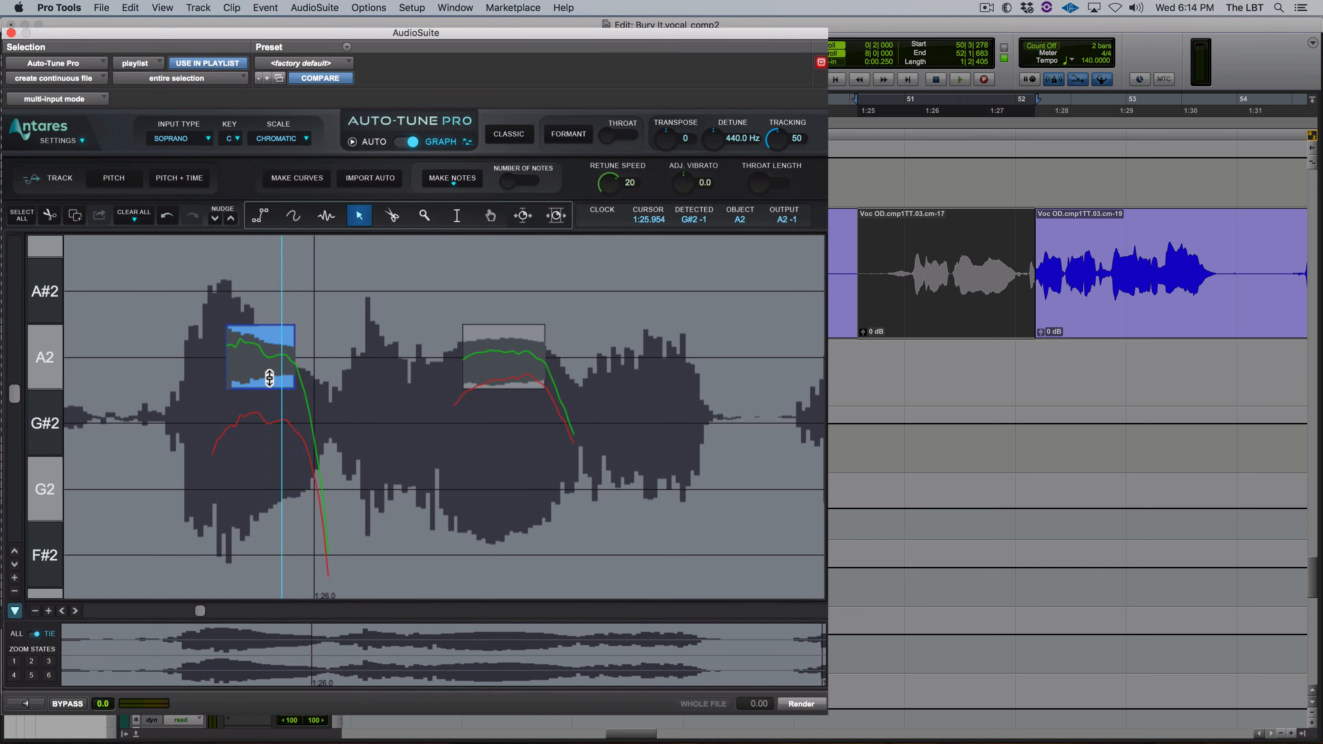
pyautogui.click(320, 313)
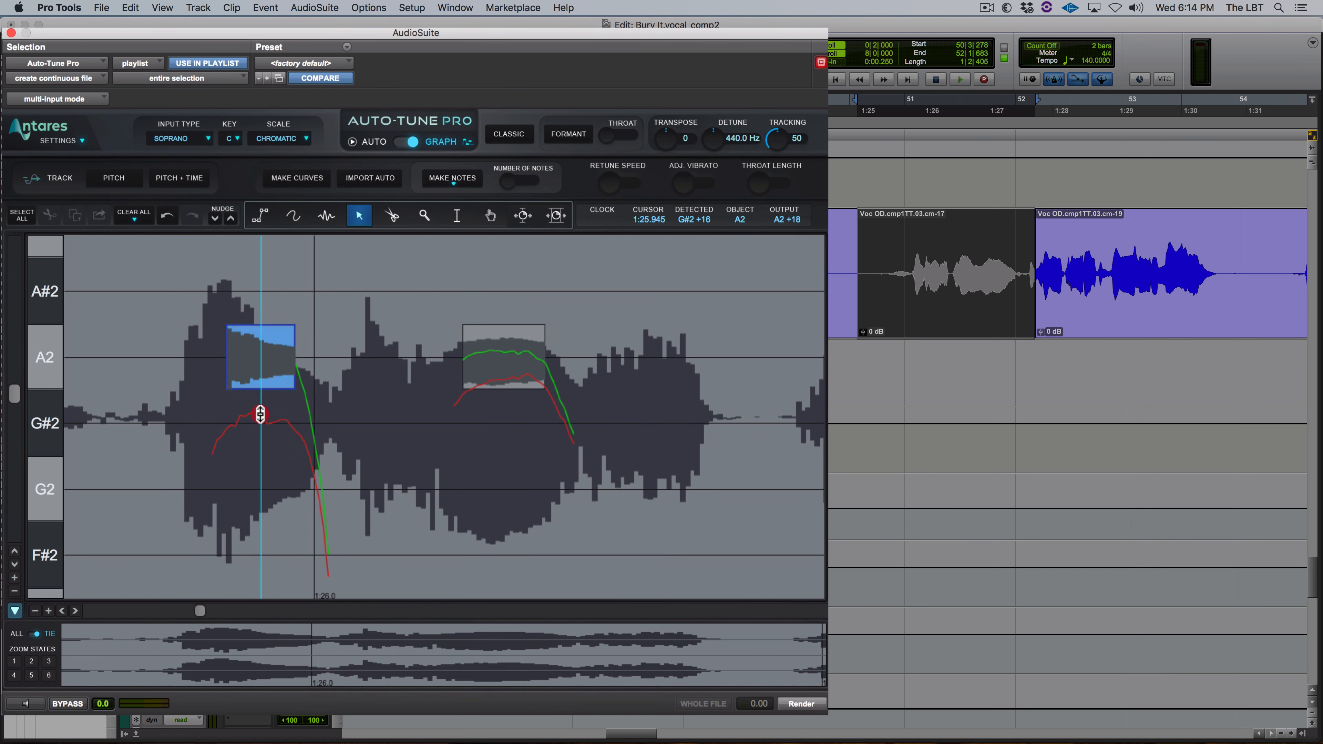
pyautogui.moveTo(261, 415); pyautogui.dragTo(212, 417)
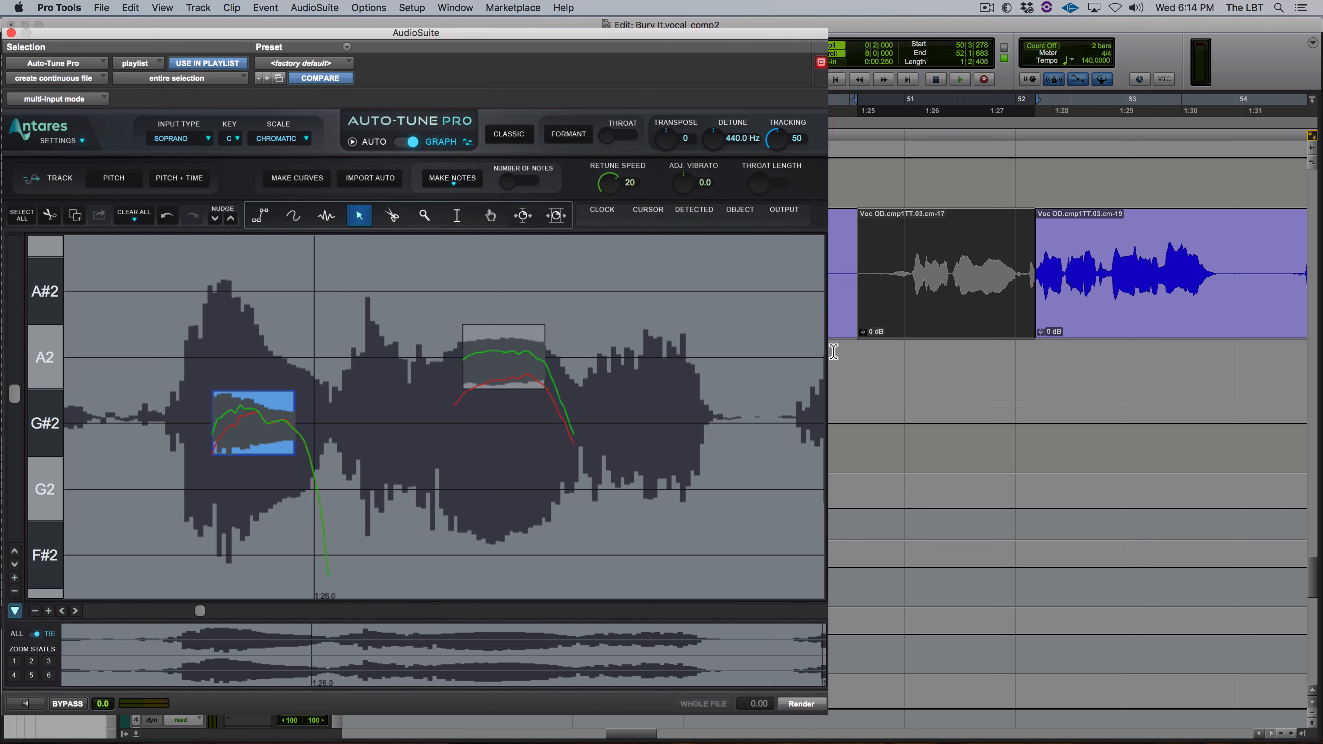
# Step: Unmute the clip cm-17, render the note corrections and play back the rendered phrase
pyautogui.press('super+m')
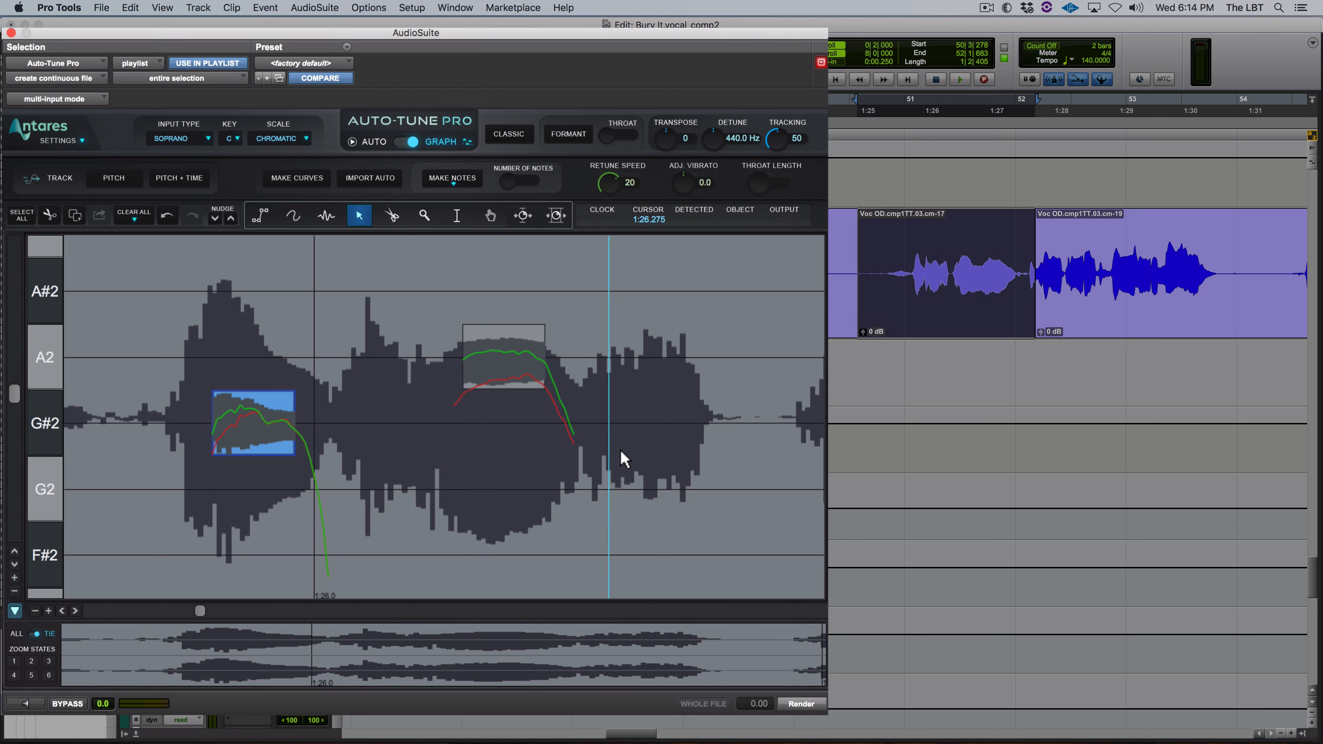
pyautogui.click(792, 705)
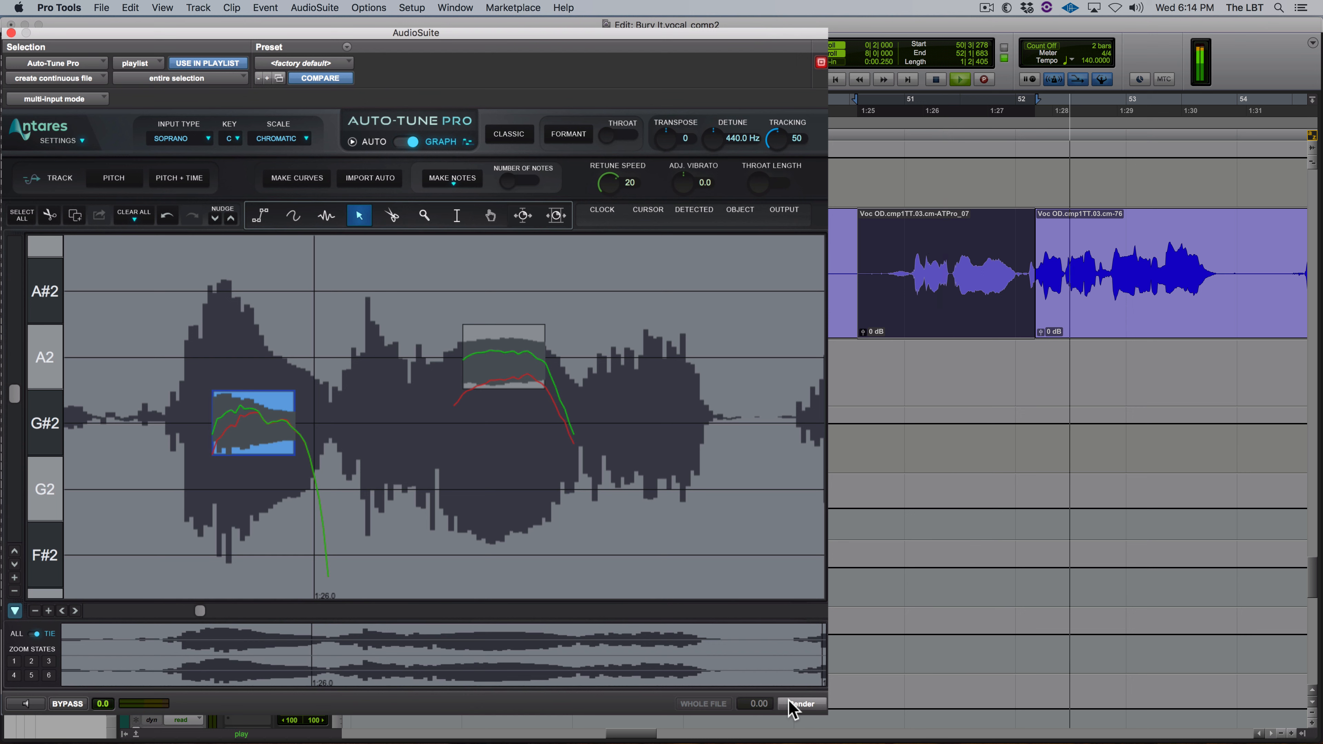
pyautogui.press('space')
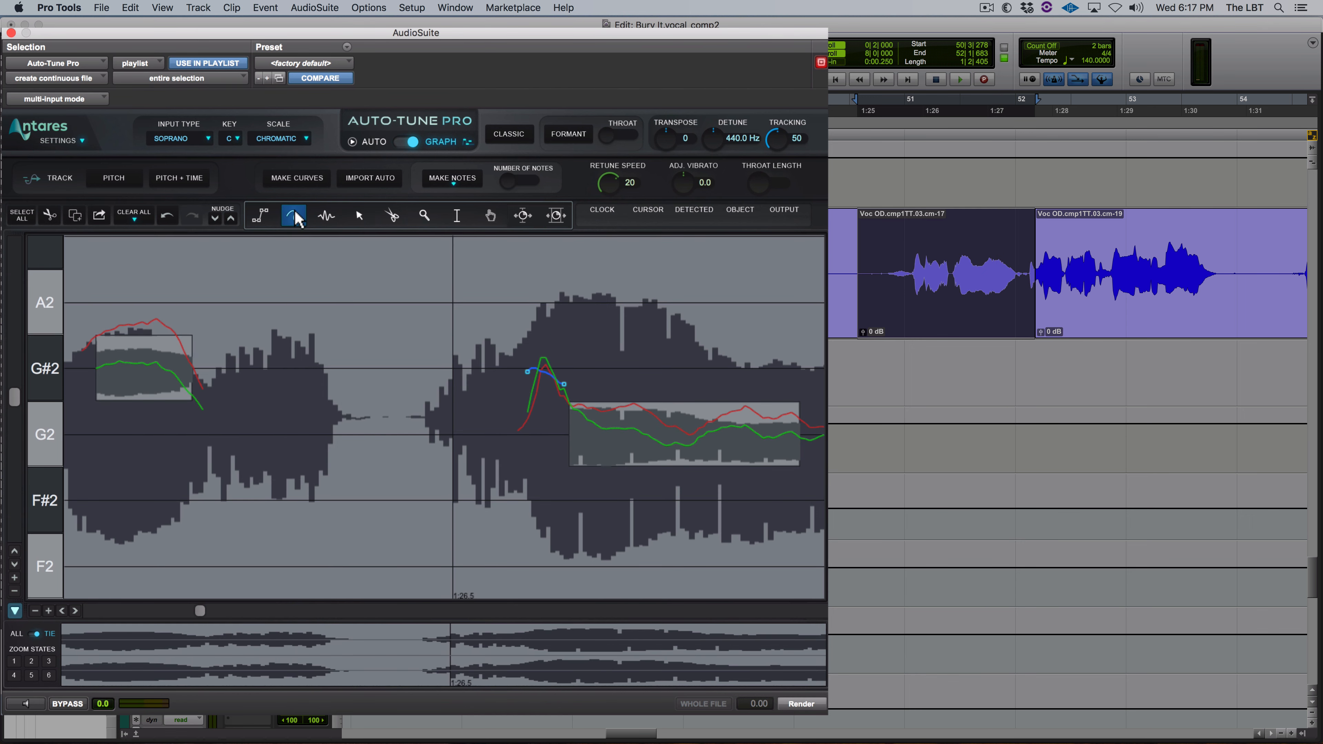
# Step: Draw a correction curve near G#2 over the tail of the second syllable, and render the phrase to check it by ear
pyautogui.moveTo(170, 371)
pyautogui.mouseDown()
pyautogui.moveTo(236, 373)
pyautogui.moveTo(192, 367)
pyautogui.moveTo(203, 372)
pyautogui.mouseUp()
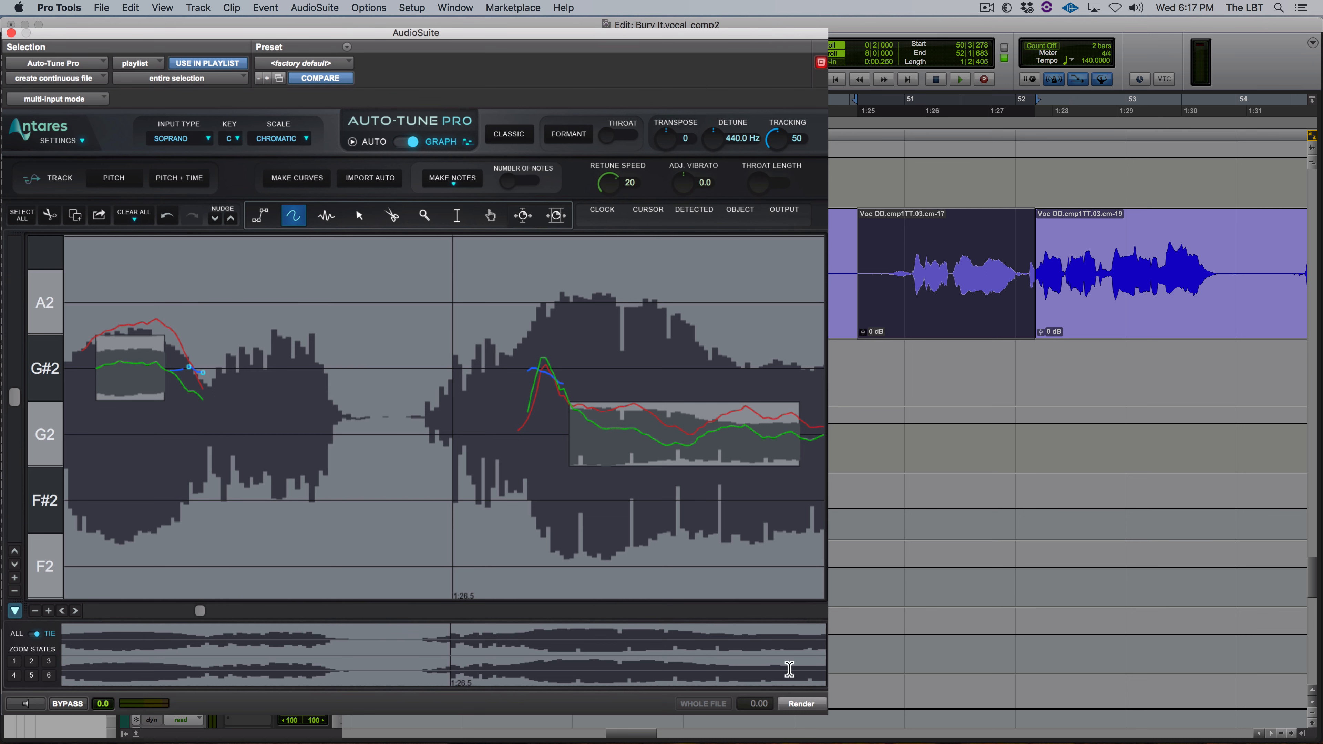
pyautogui.click(802, 703)
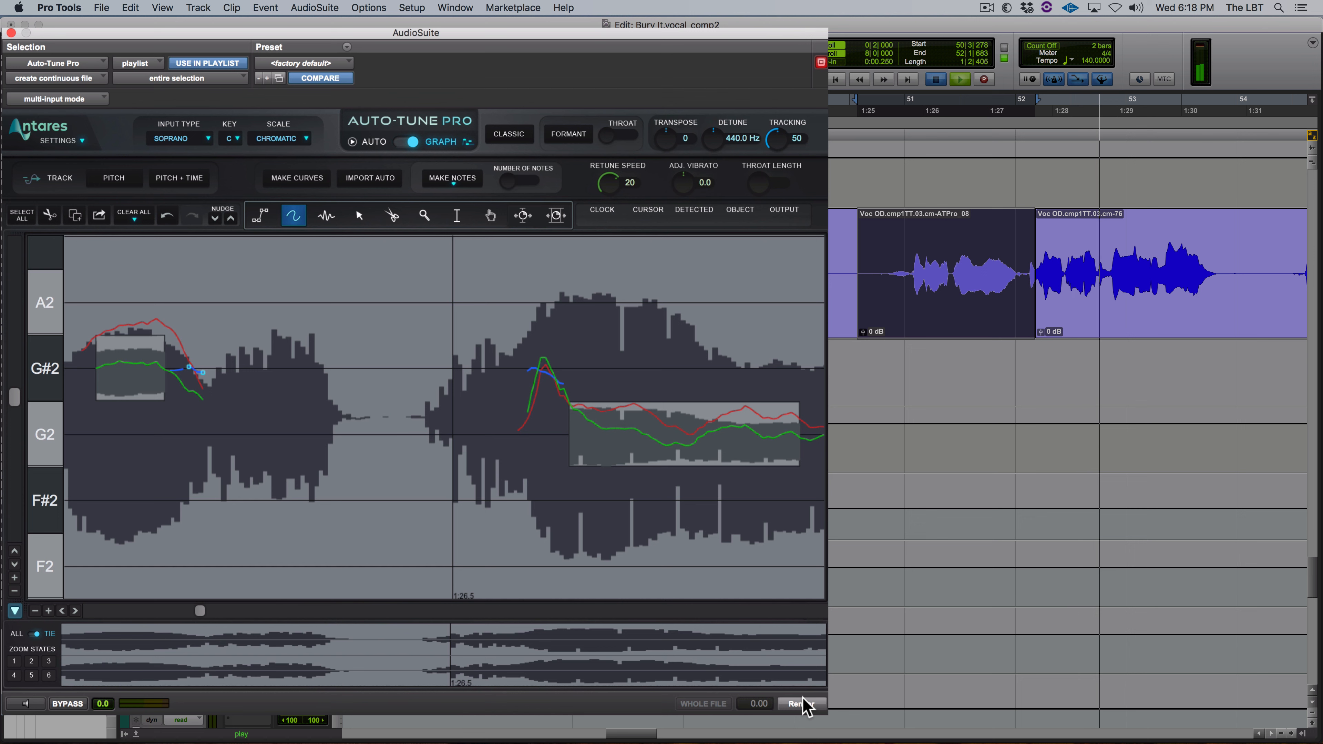
pyautogui.press('space')
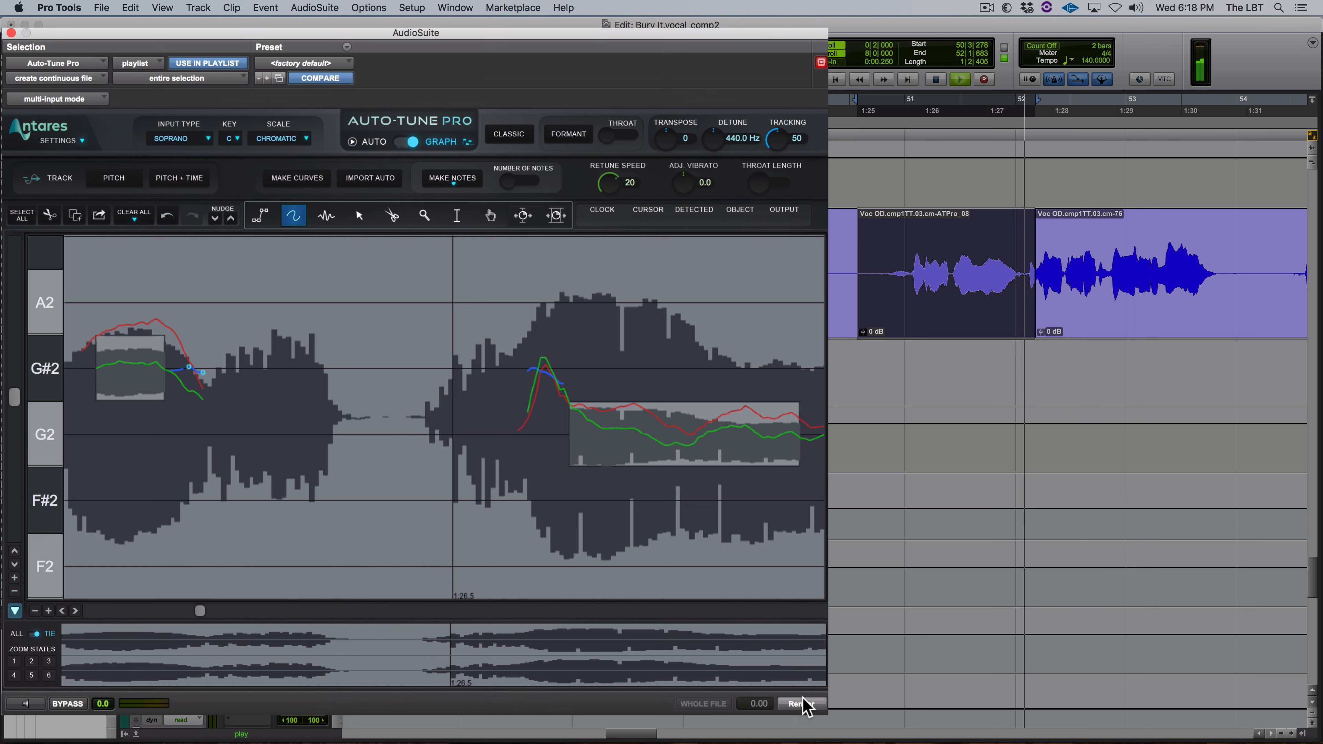
pyautogui.press('space')
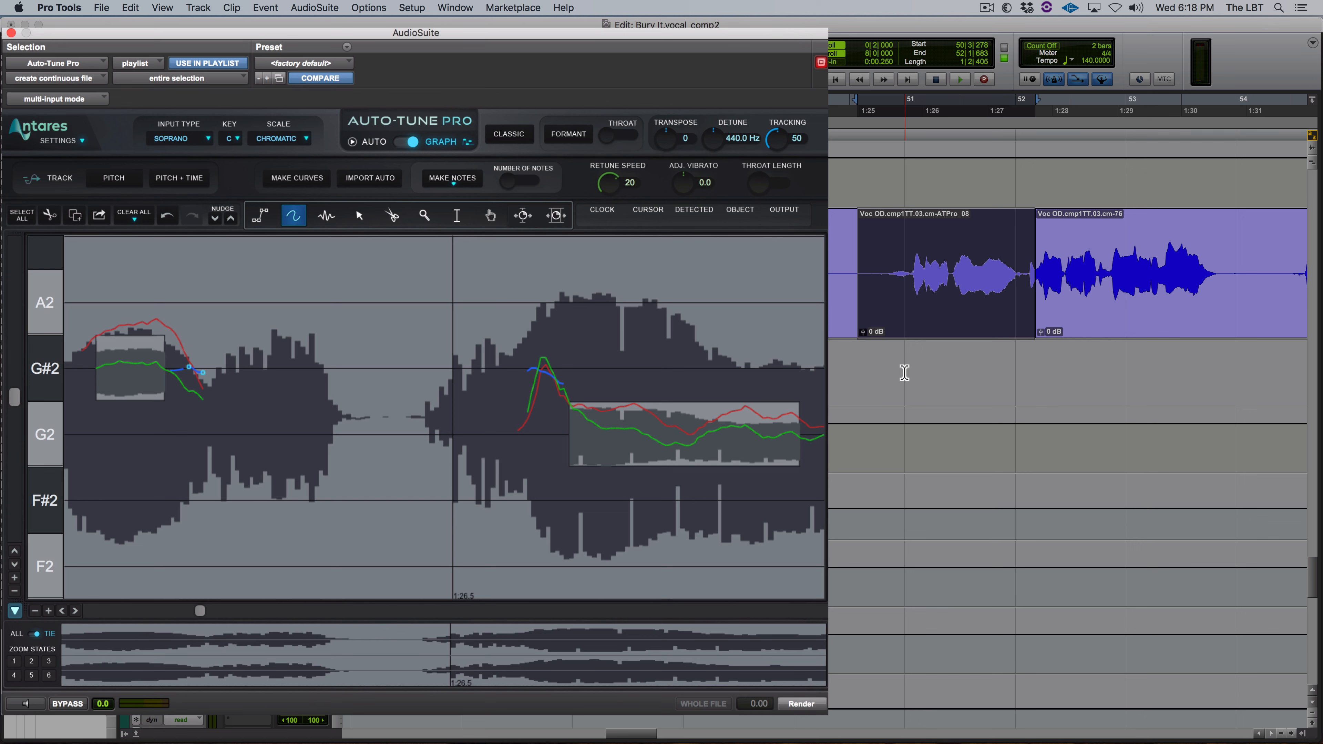
# Step: Trim the rendered clip's start later and move its boundary with the following clip to 52|1|300, checking the edits by ear
pyautogui.moveTo(855, 295); pyautogui.dragTo(884, 296)
pyautogui.press('space')
pyautogui.moveTo(1038, 277); pyautogui.dragTo(1025, 284)
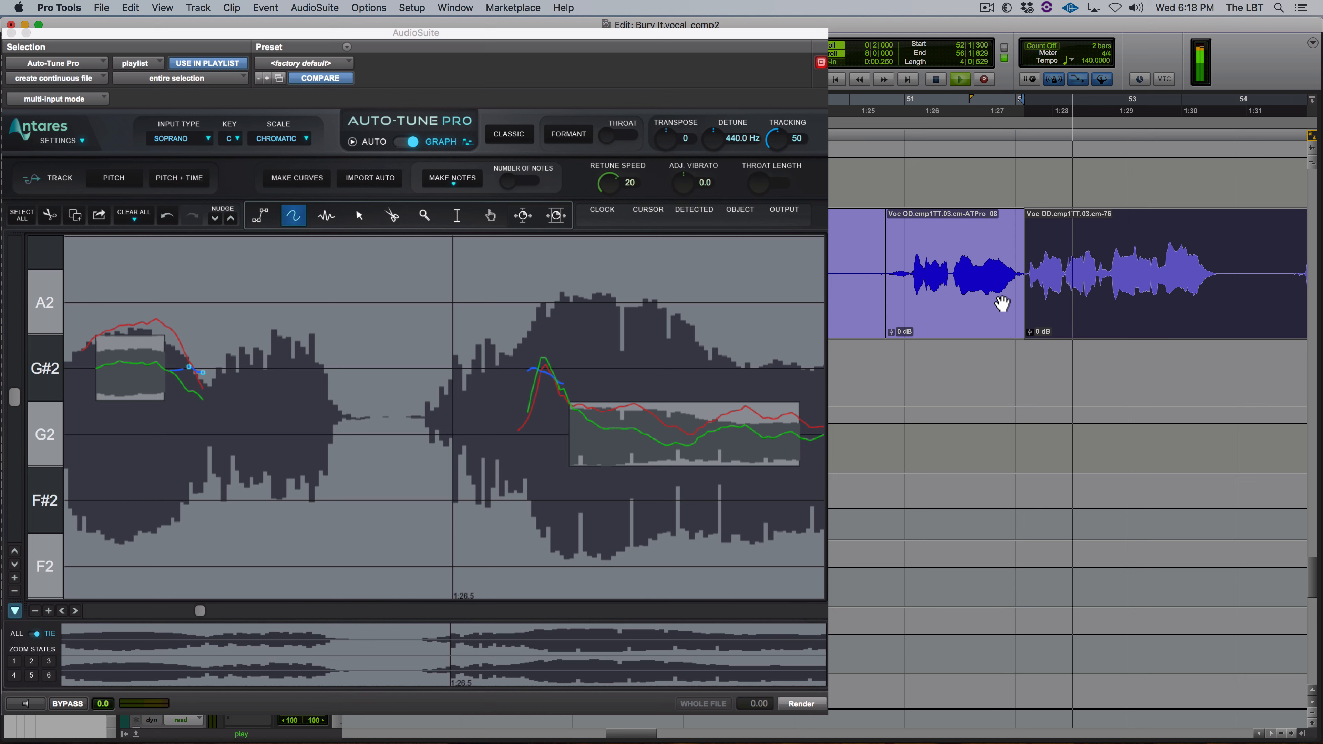
pyautogui.press('space')
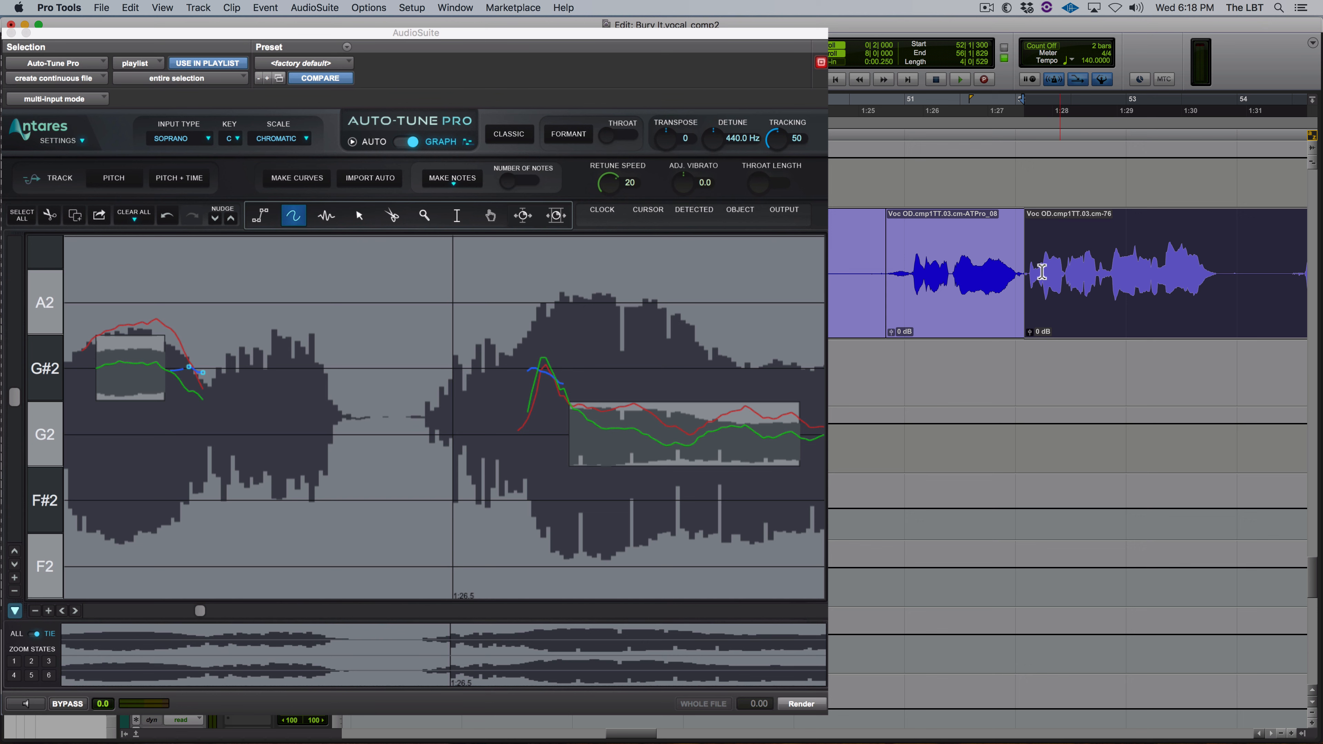
# Step: Crossfade both ends of the rendered clip into the neighbouring vocal clips, using 52|1|157 to 52|1|444 for the end fade
pyautogui.keyDown('shift'); pyautogui.click(1025, 328); pyautogui.keyUp('shift')
pyautogui.moveTo(1027, 331); pyautogui.dragTo(1028, 332)
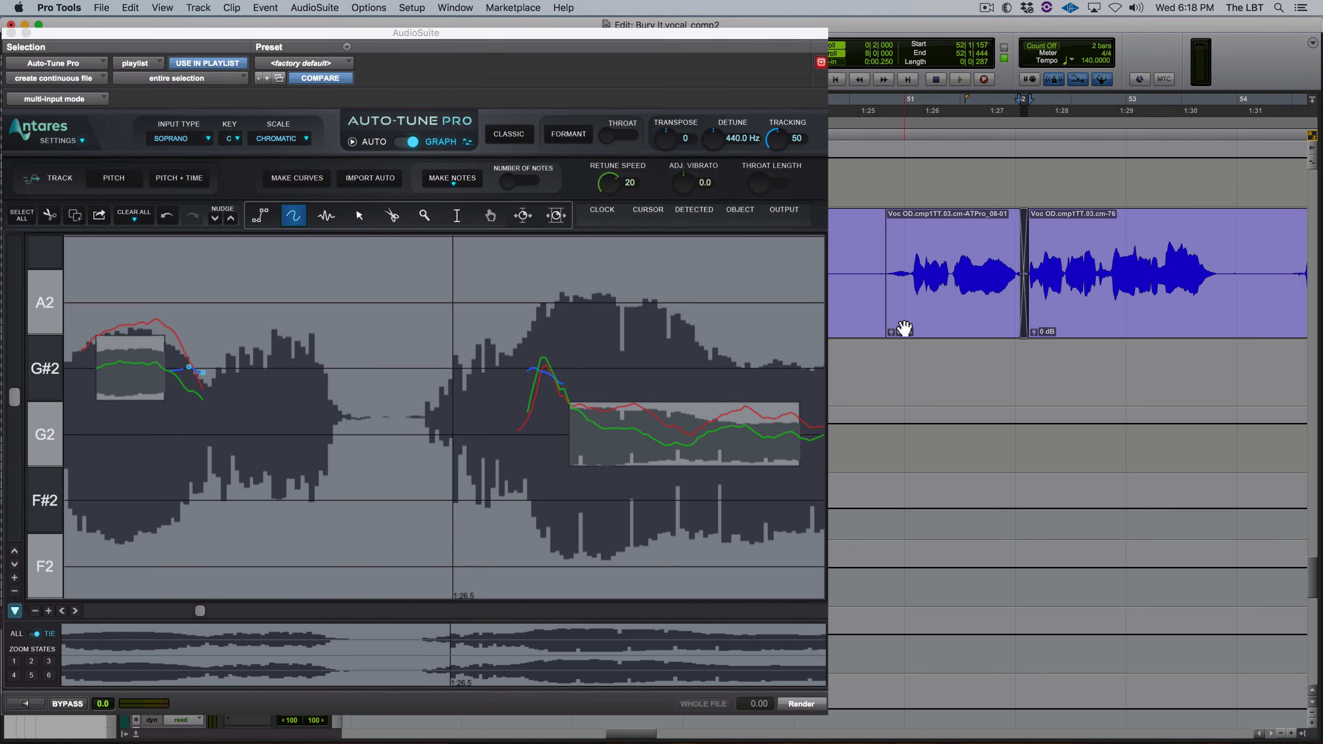
pyautogui.moveTo(885, 326); pyautogui.dragTo(889, 322)
# Step: Select the next muted clip, cm-20, and clear all data from the Auto-Tune graph
pyautogui.press('r')
pyautogui.press('r')
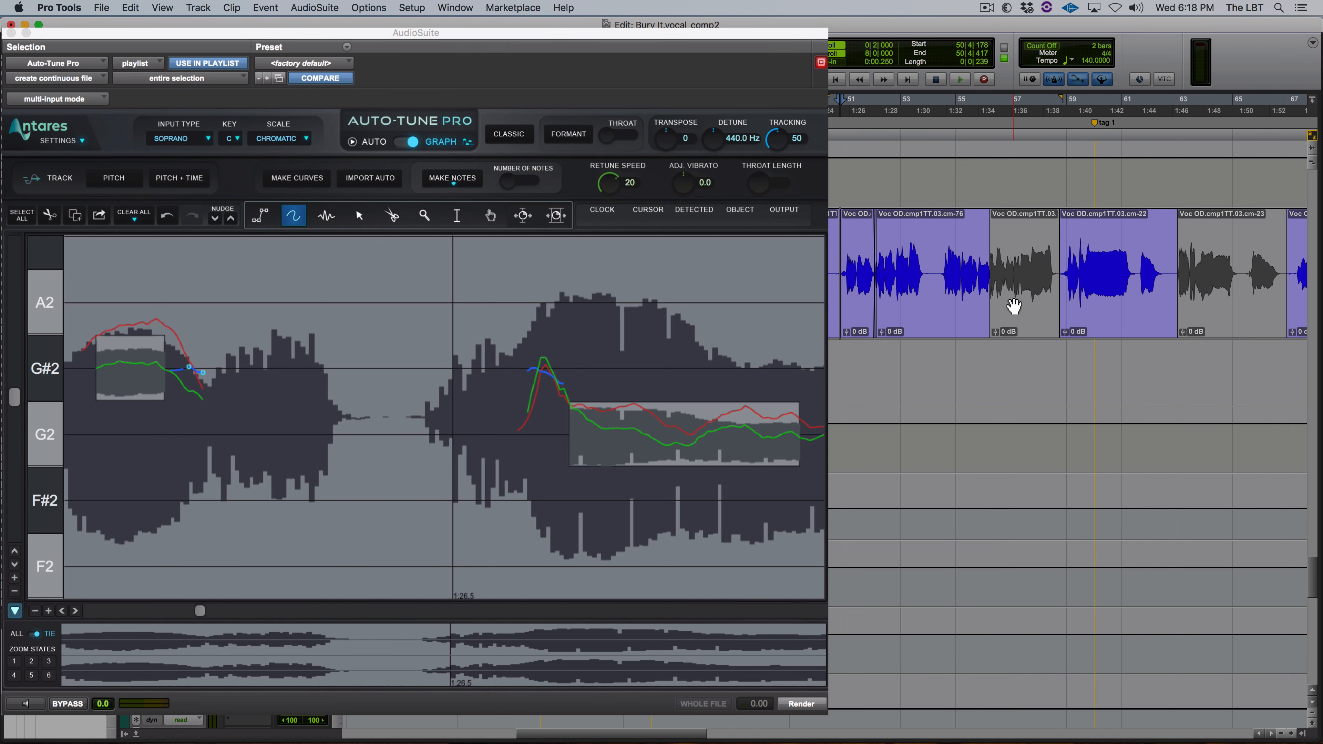
pyautogui.click(1010, 304)
pyautogui.press('t')
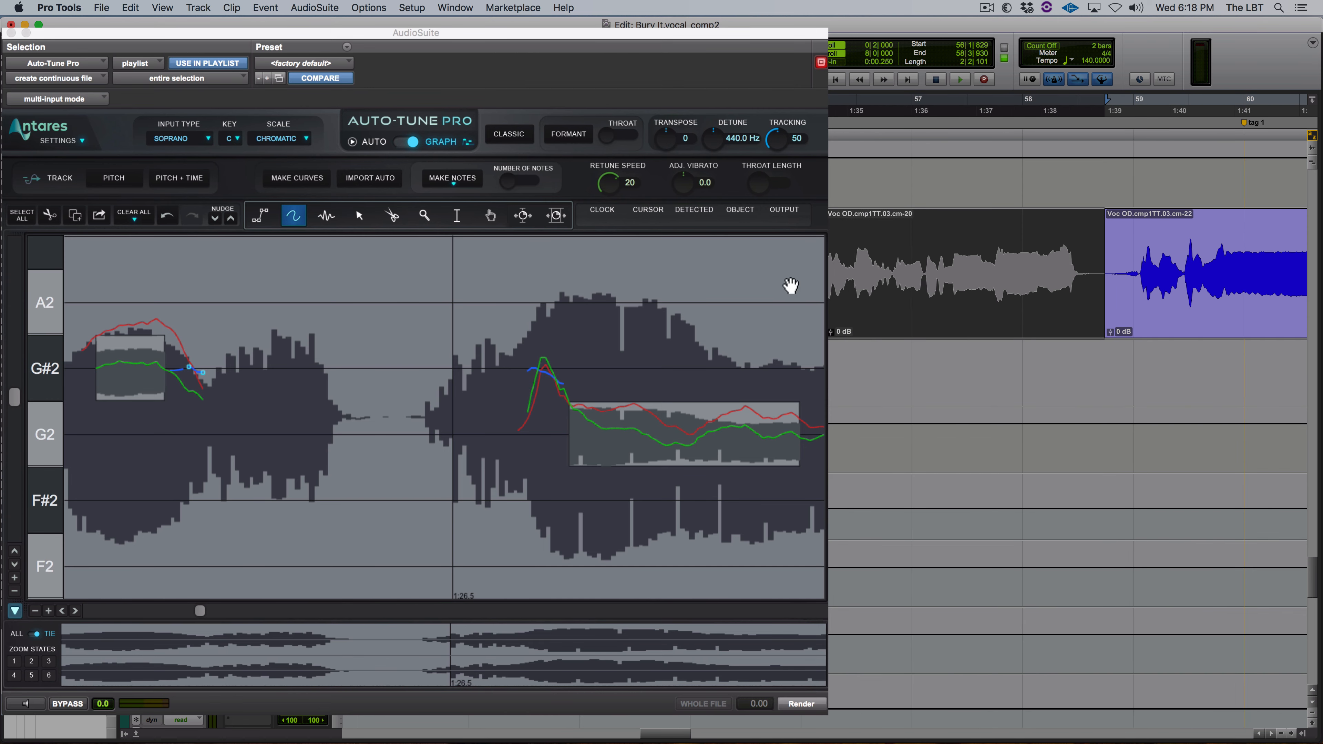
pyautogui.click(125, 216)
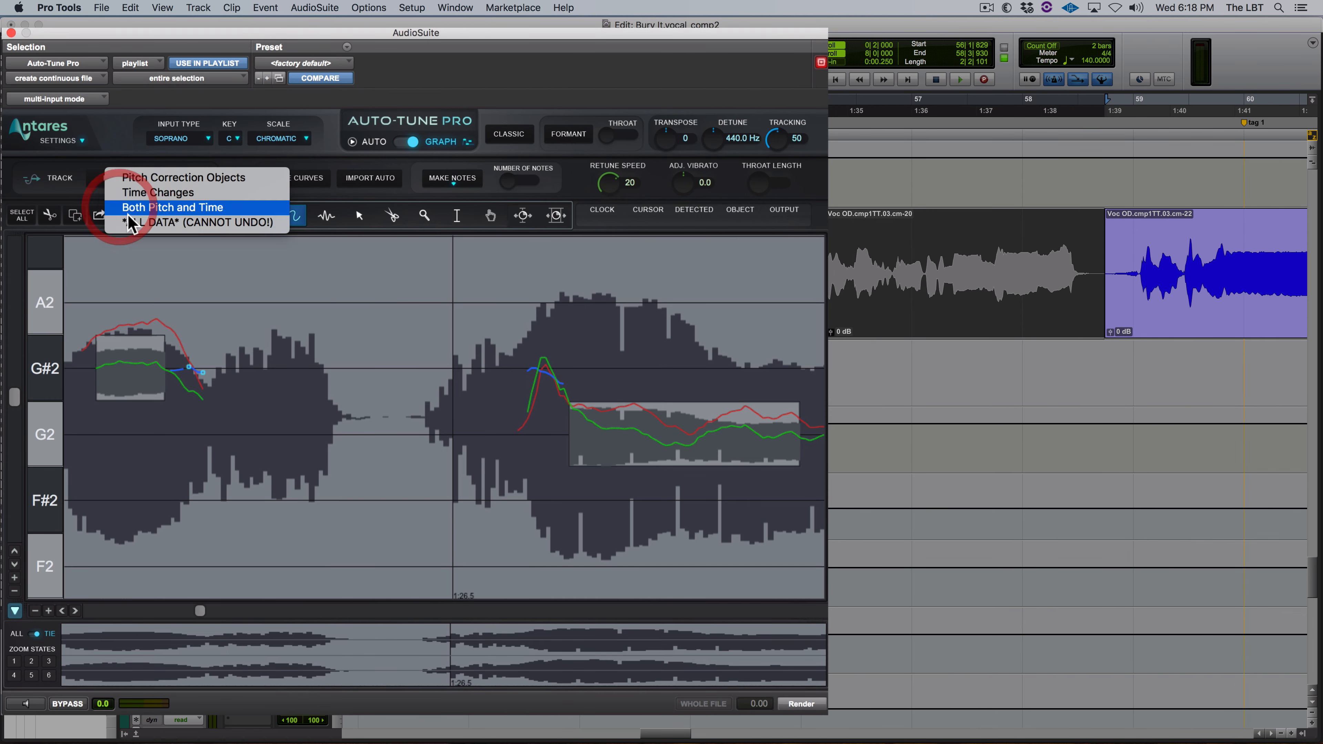
pyautogui.click(172, 222)
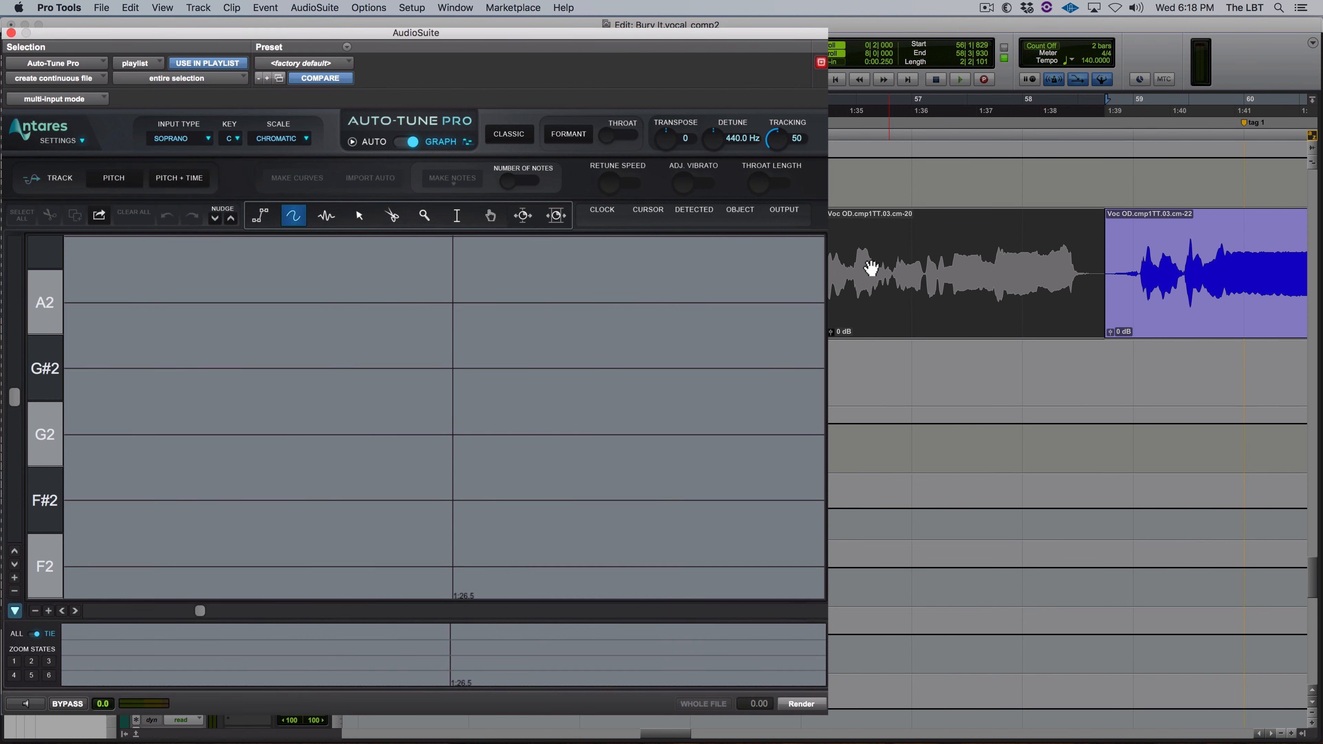
# Step: Extend both ends of the clip cm-20 so it spans 56|1|519 to 58|4|113
pyautogui.click(827, 291)
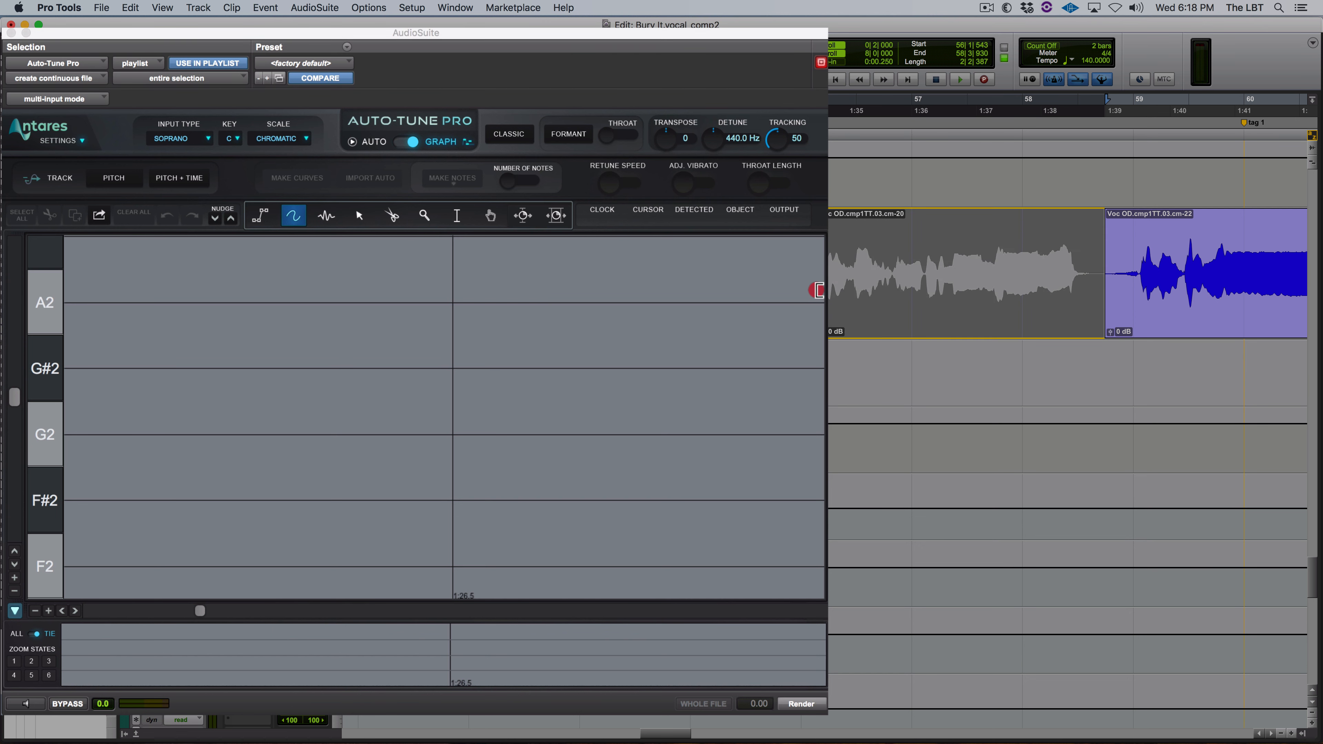
pyautogui.moveTo(819, 290); pyautogui.dragTo(818, 291)
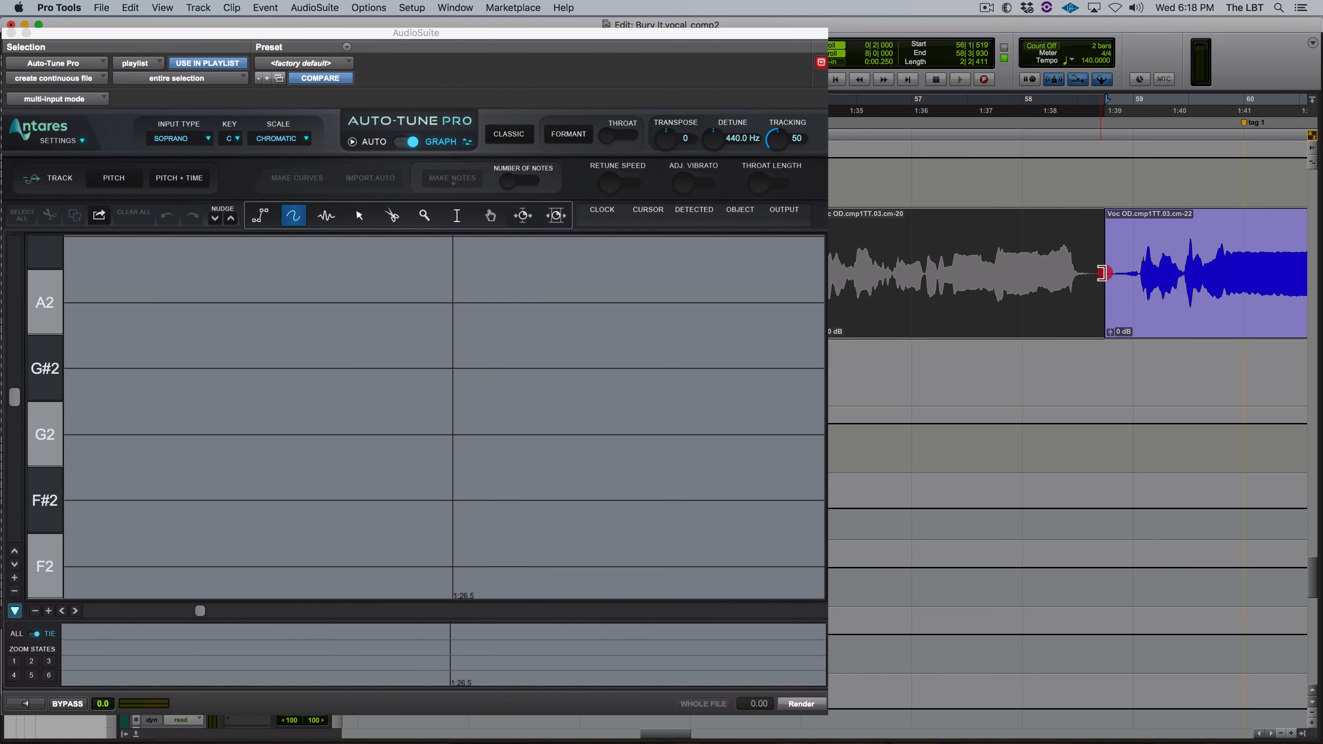
pyautogui.moveTo(1102, 273); pyautogui.dragTo(1109, 273)
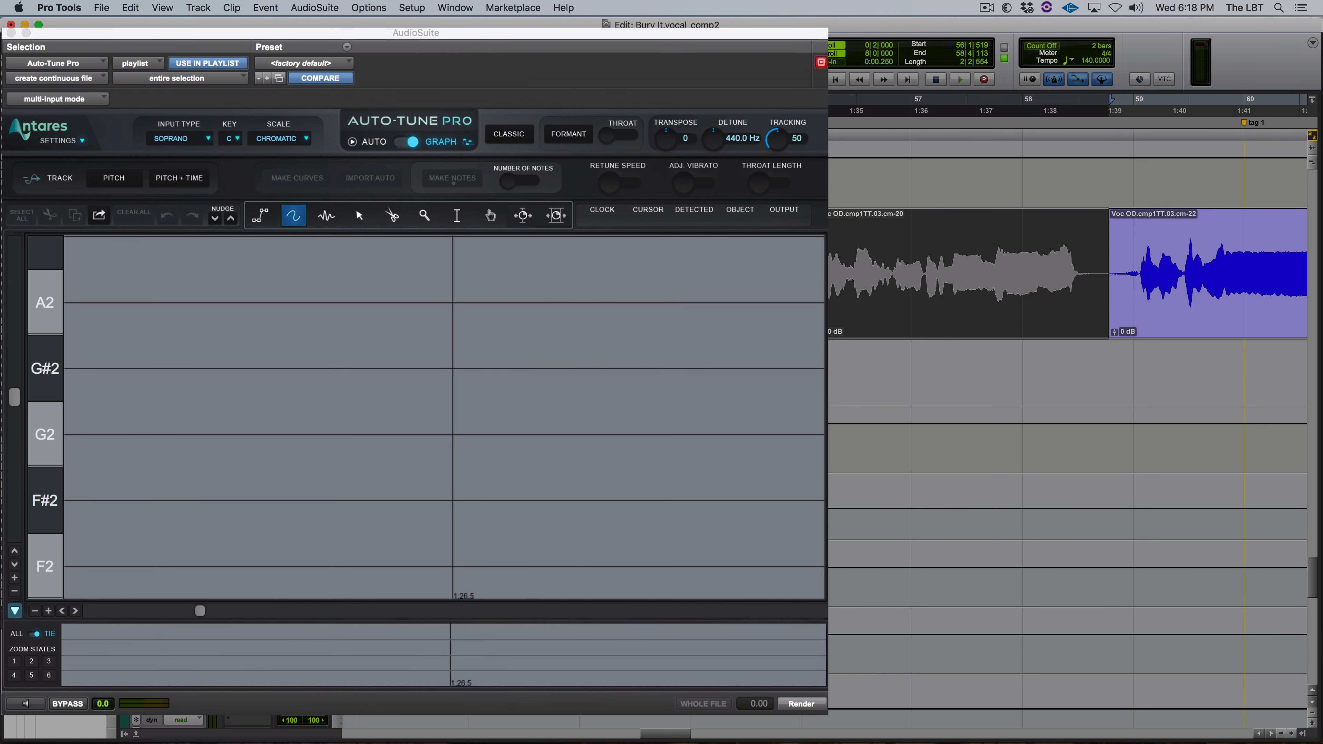
# Step: Unmute the clip cm-20 and track its pitch in the graph, checking the phrase's opening by ear
pyautogui.press('super+m')
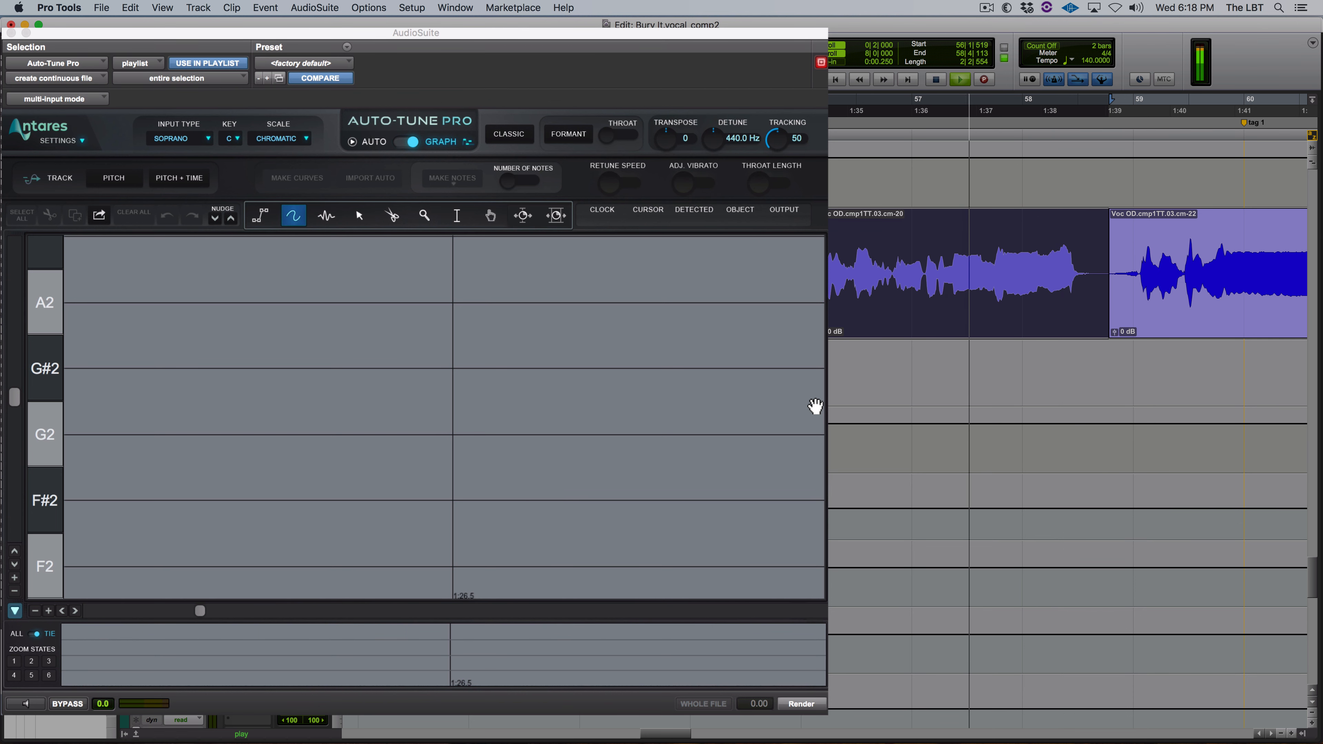
pyautogui.click(22, 704)
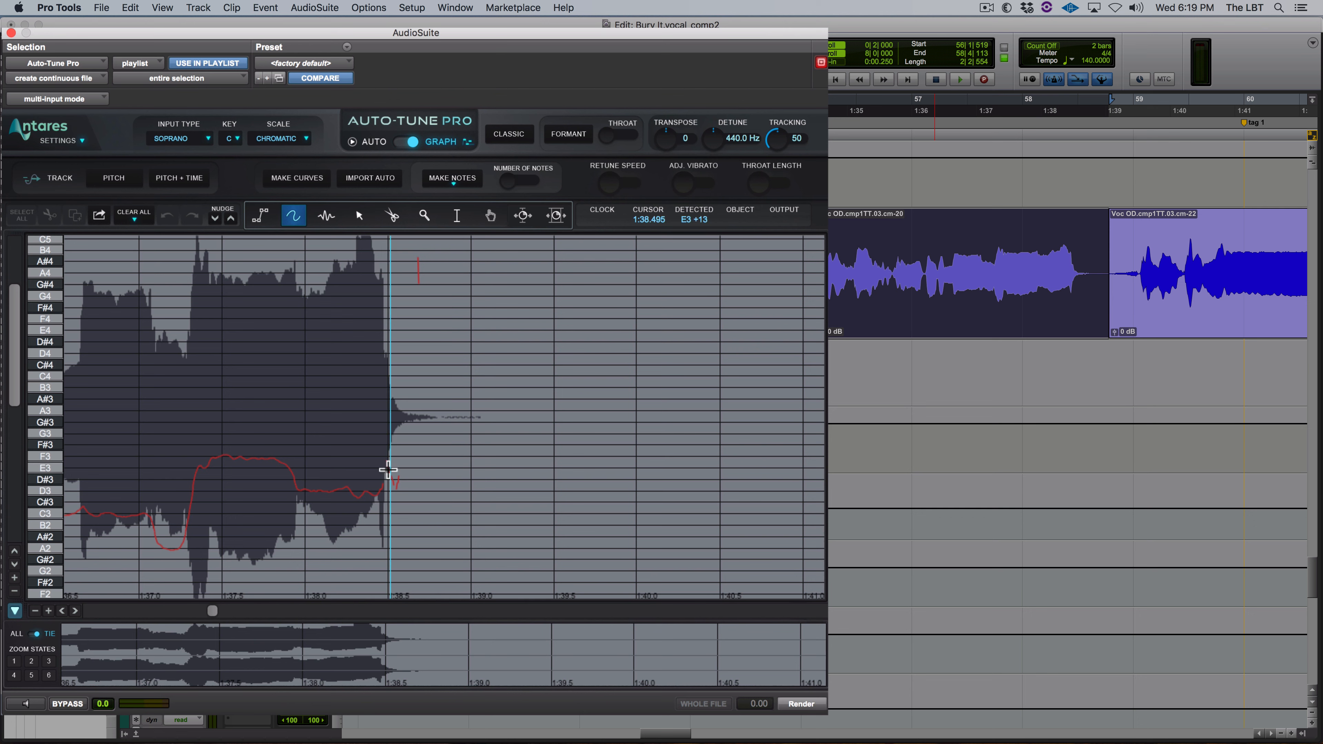
pyautogui.click(421, 224)
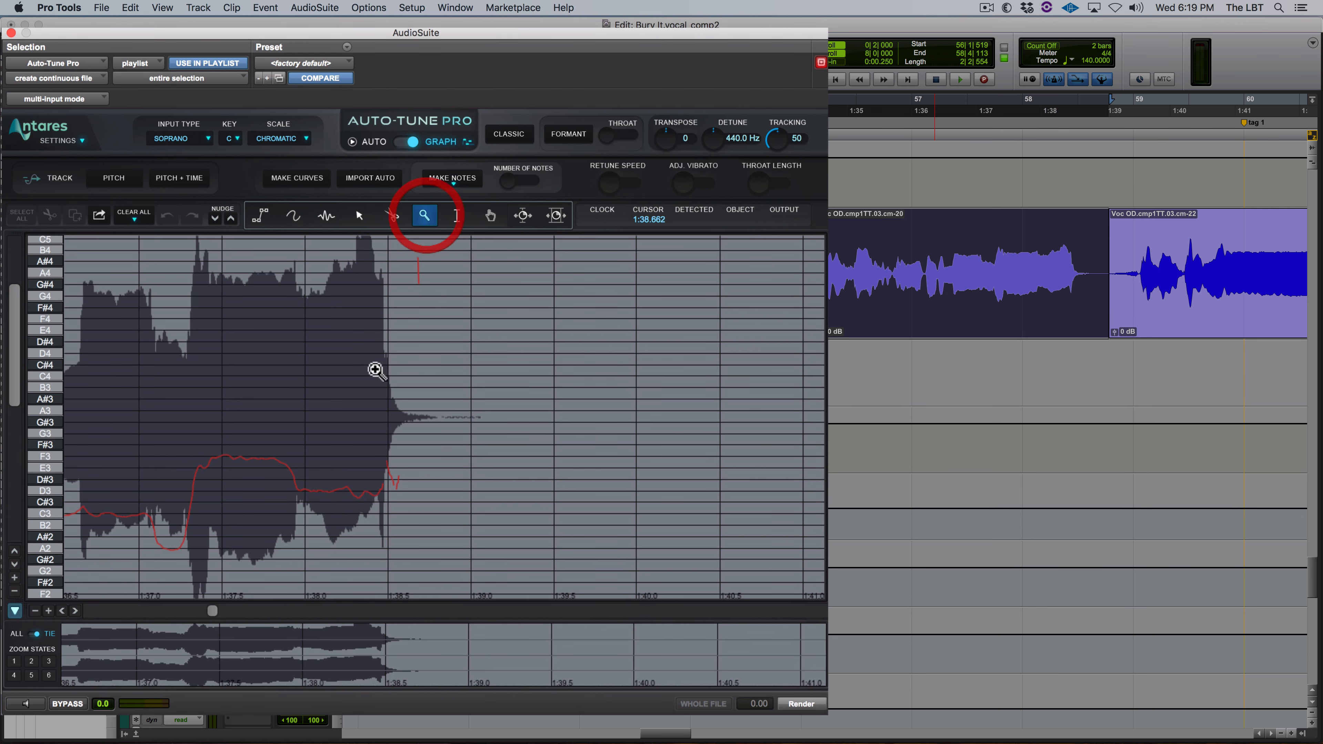
pyautogui.moveTo(201, 442); pyautogui.dragTo(13, 499)
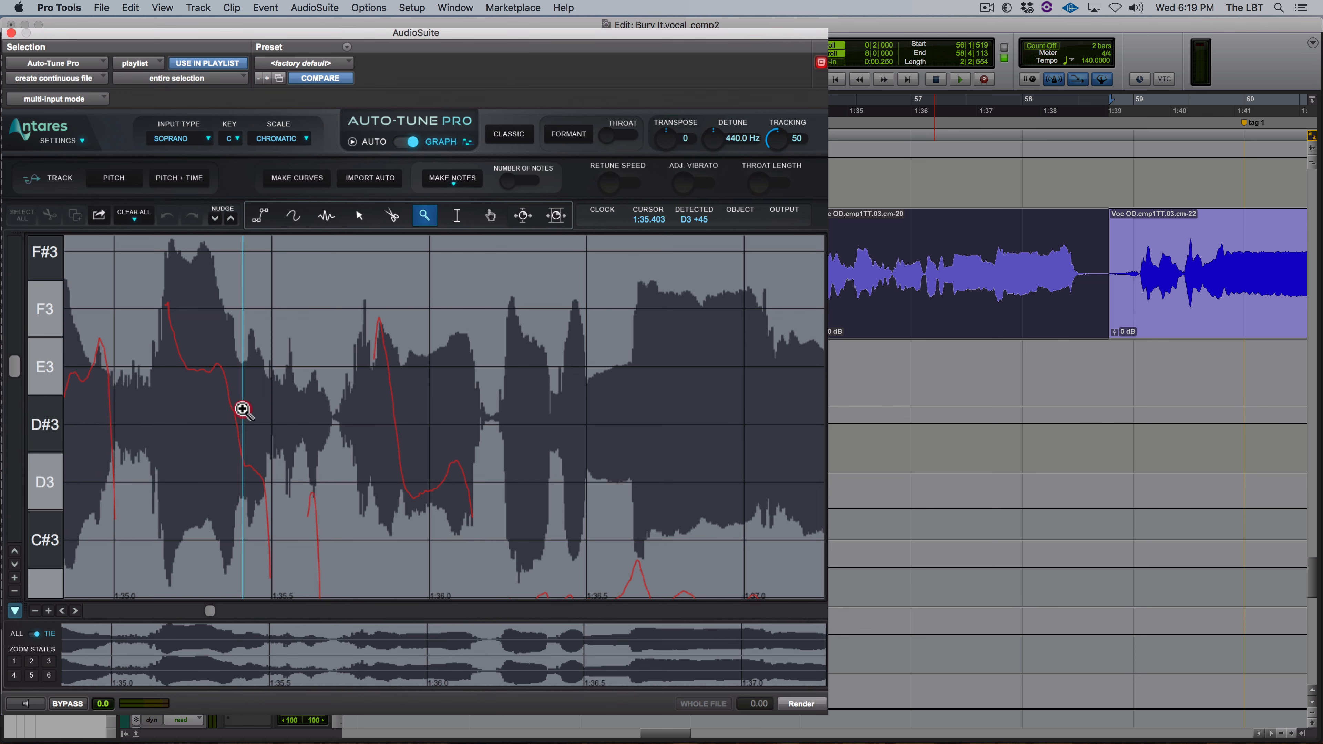
pyautogui.moveTo(242, 410); pyautogui.dragTo(3, 351)
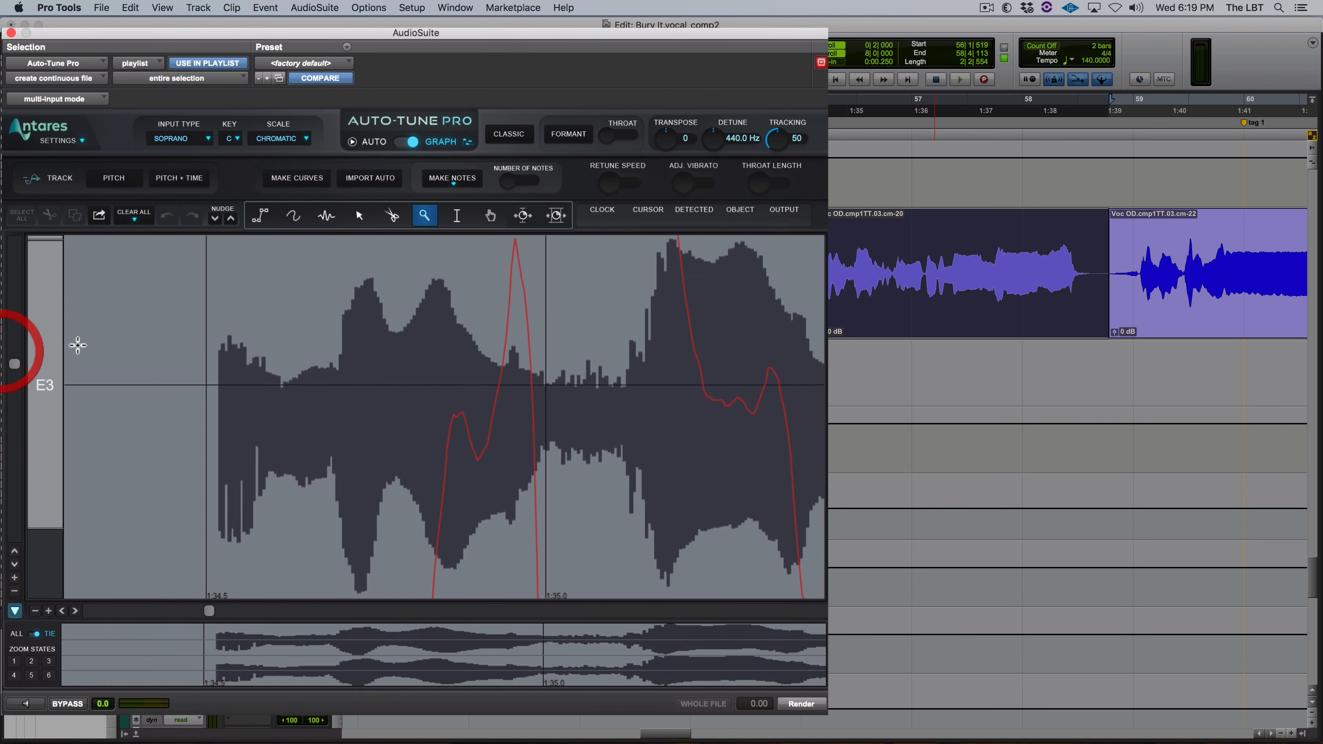
pyautogui.press('space')
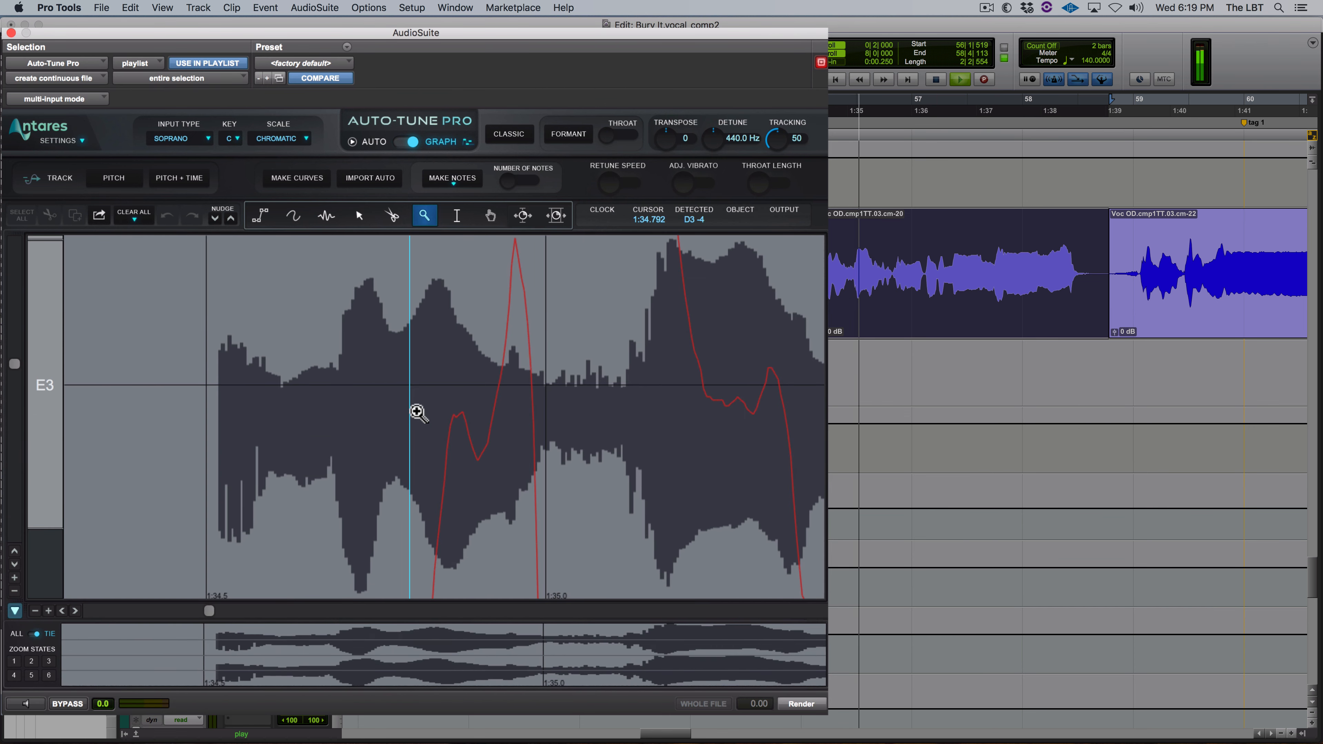
pyautogui.press('space')
# Step: Add an E3 note object over the tracked pitch just before 1:35.0 and set its retune speed to 15
pyautogui.click(328, 216)
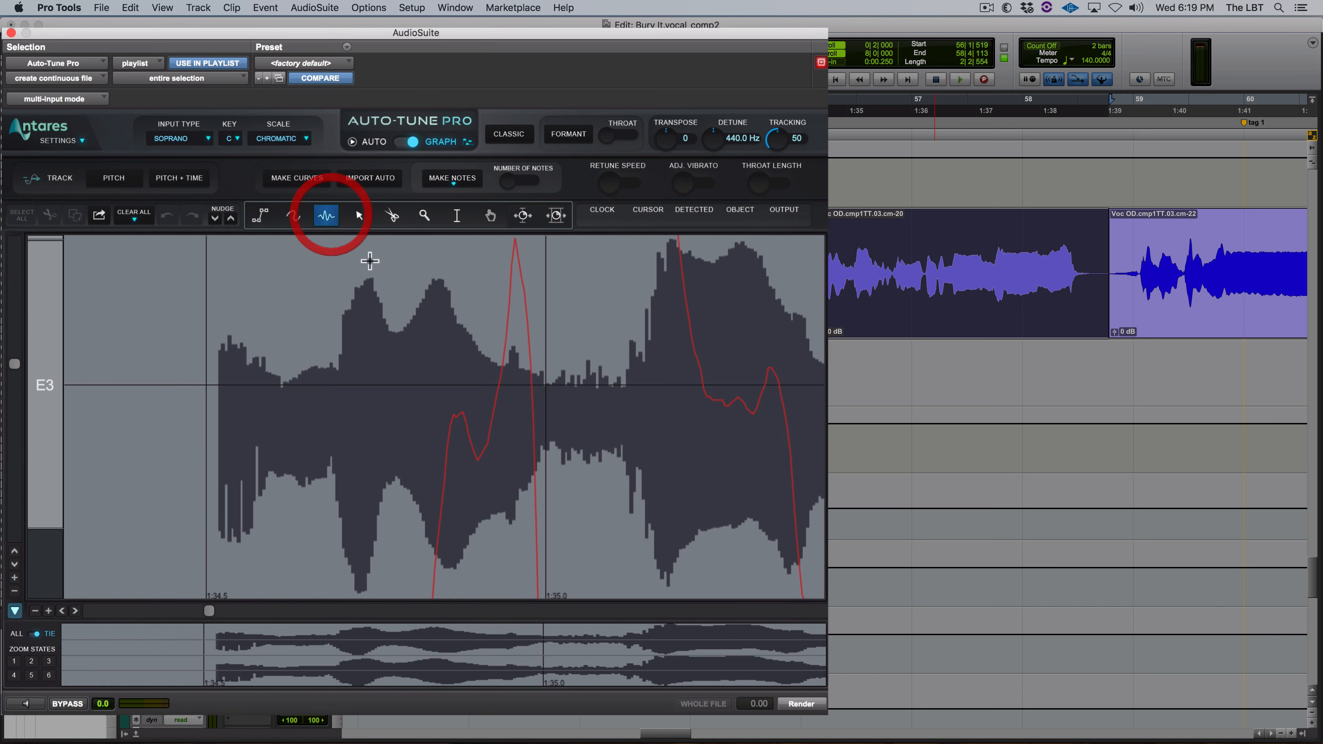
pyautogui.moveTo(451, 391); pyautogui.dragTo(528, 394)
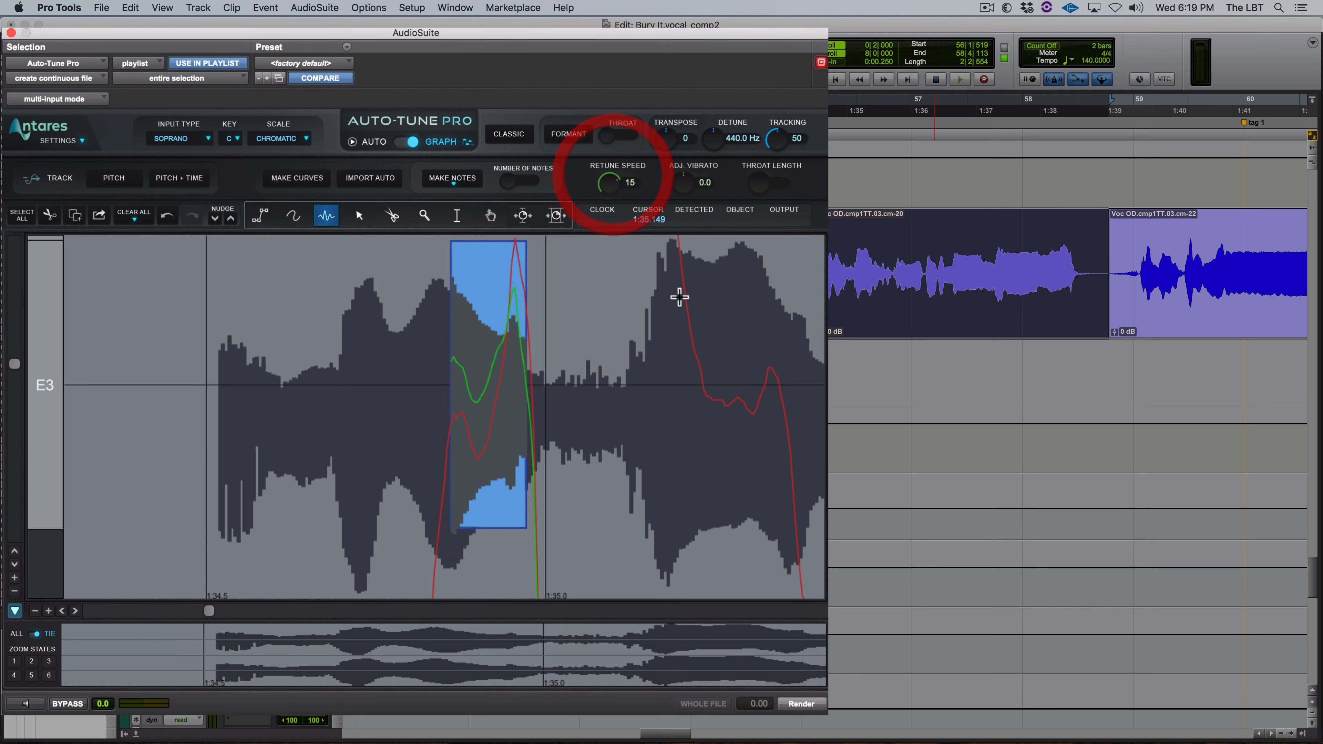
pyautogui.scroll(3, 717, 370)
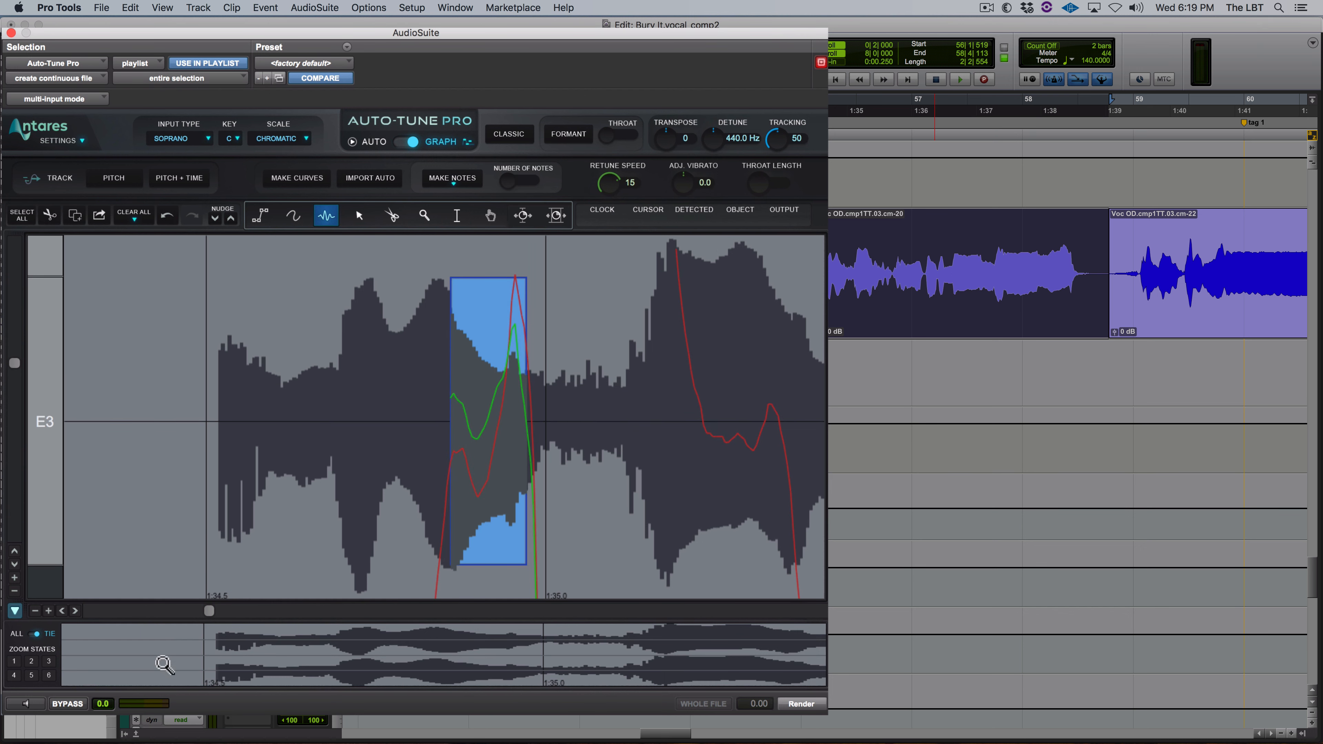
pyautogui.click(15, 590)
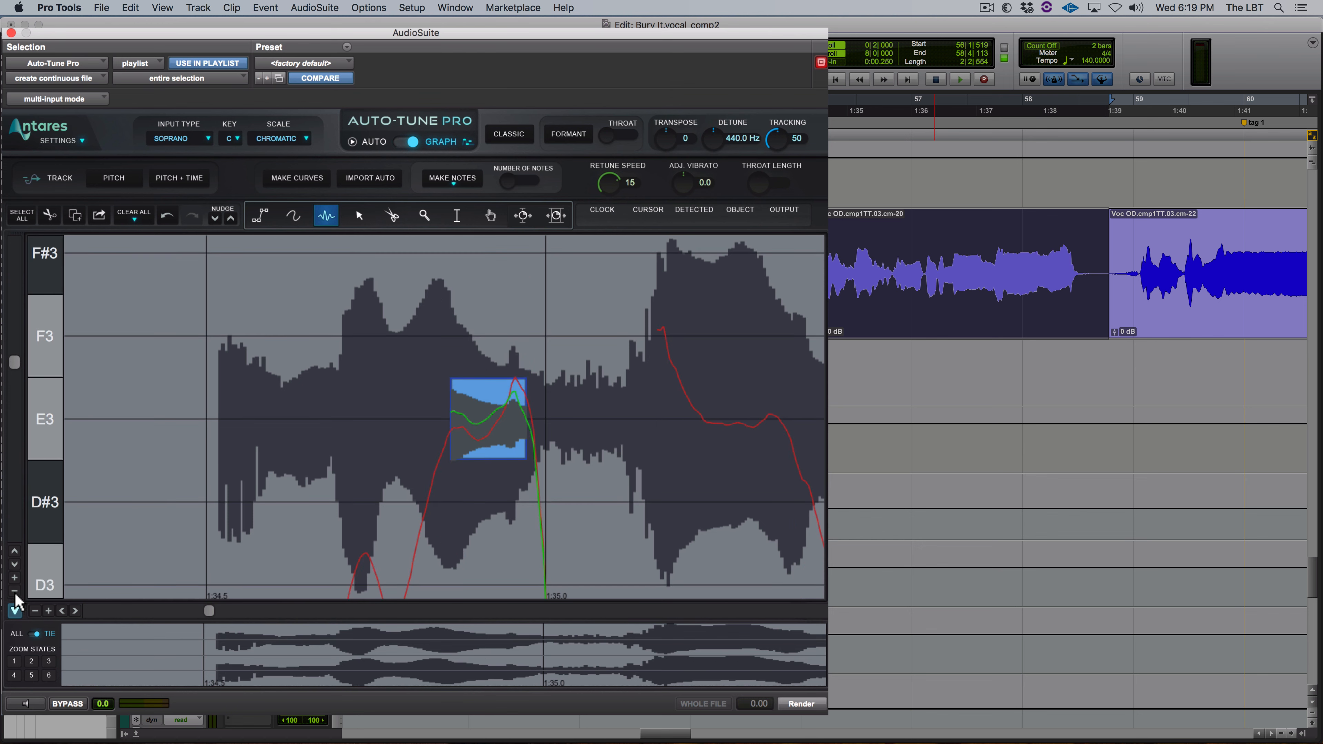
pyautogui.scroll(-1, 439, 458)
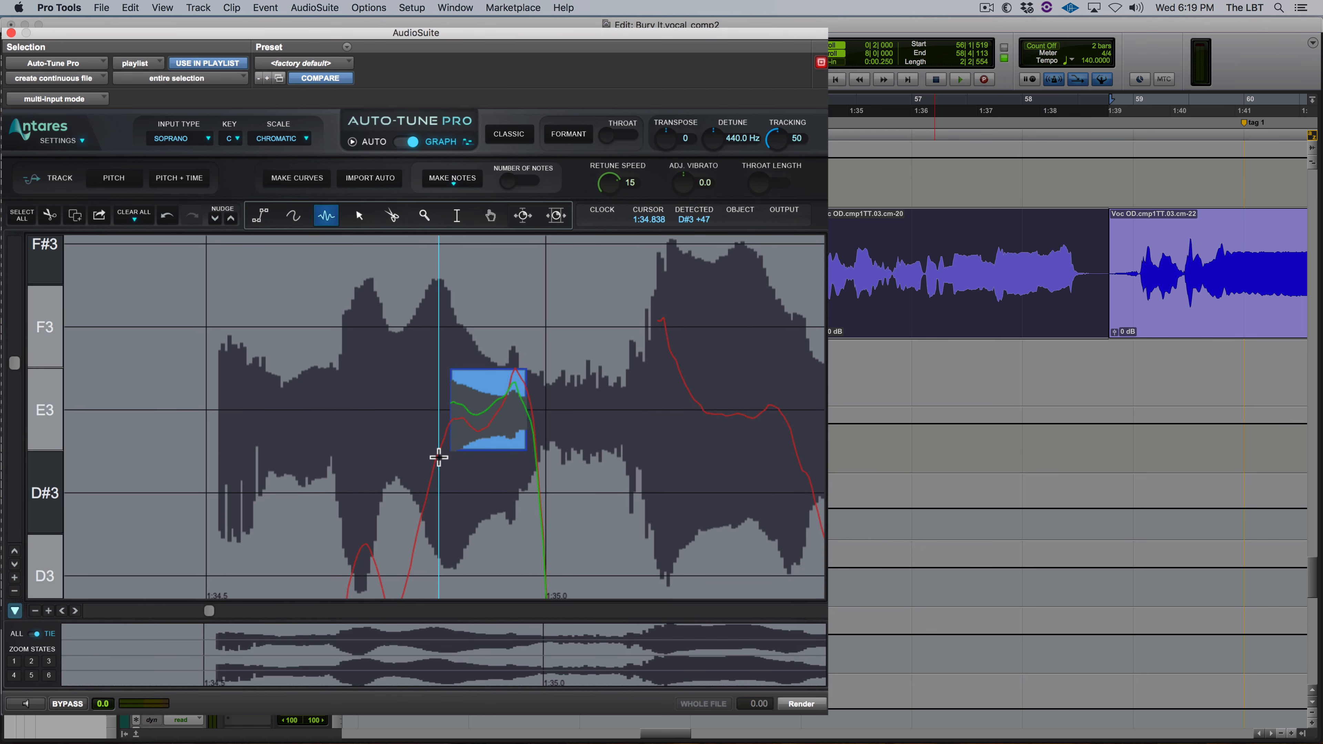
# Step: Draw a short freehand correction curve along D3 from about 1:34.73 to 1:34.80, before the E3 note
pyautogui.hscroll(3, 438, 457)
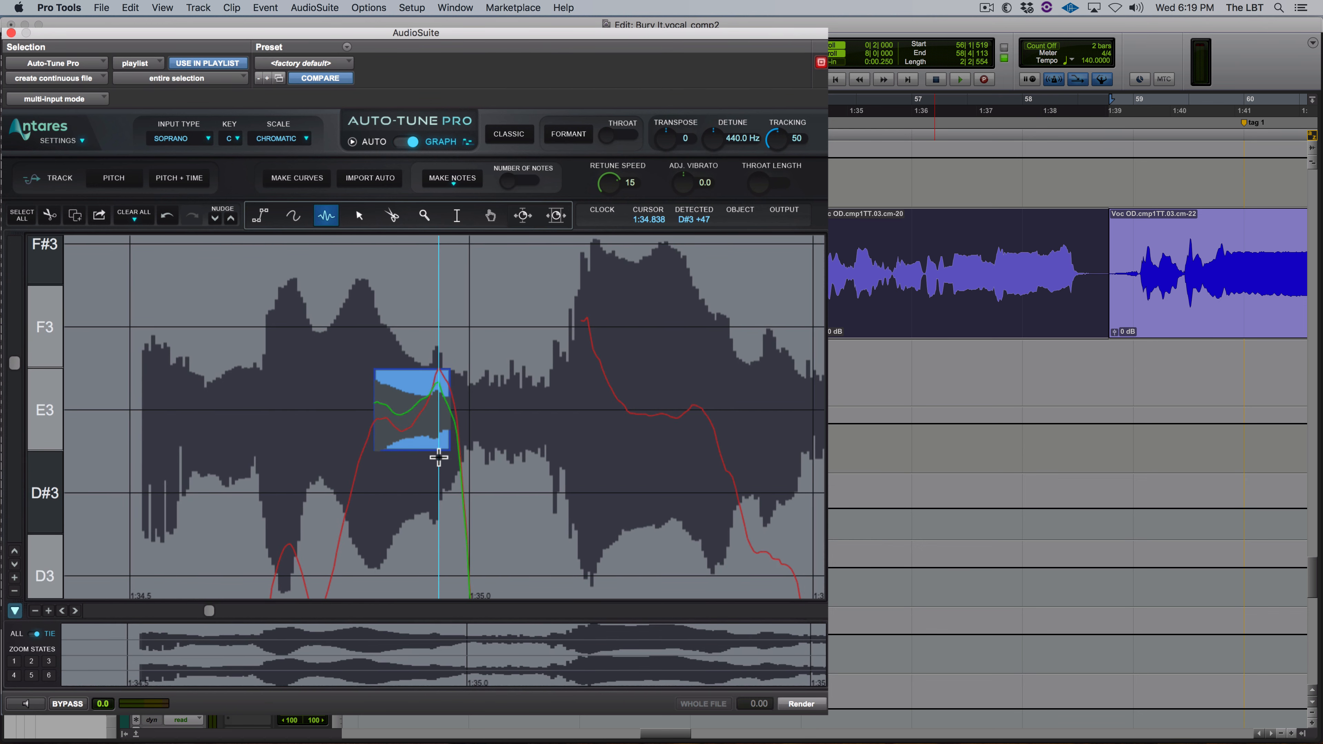
pyautogui.scroll(-3, 438, 458)
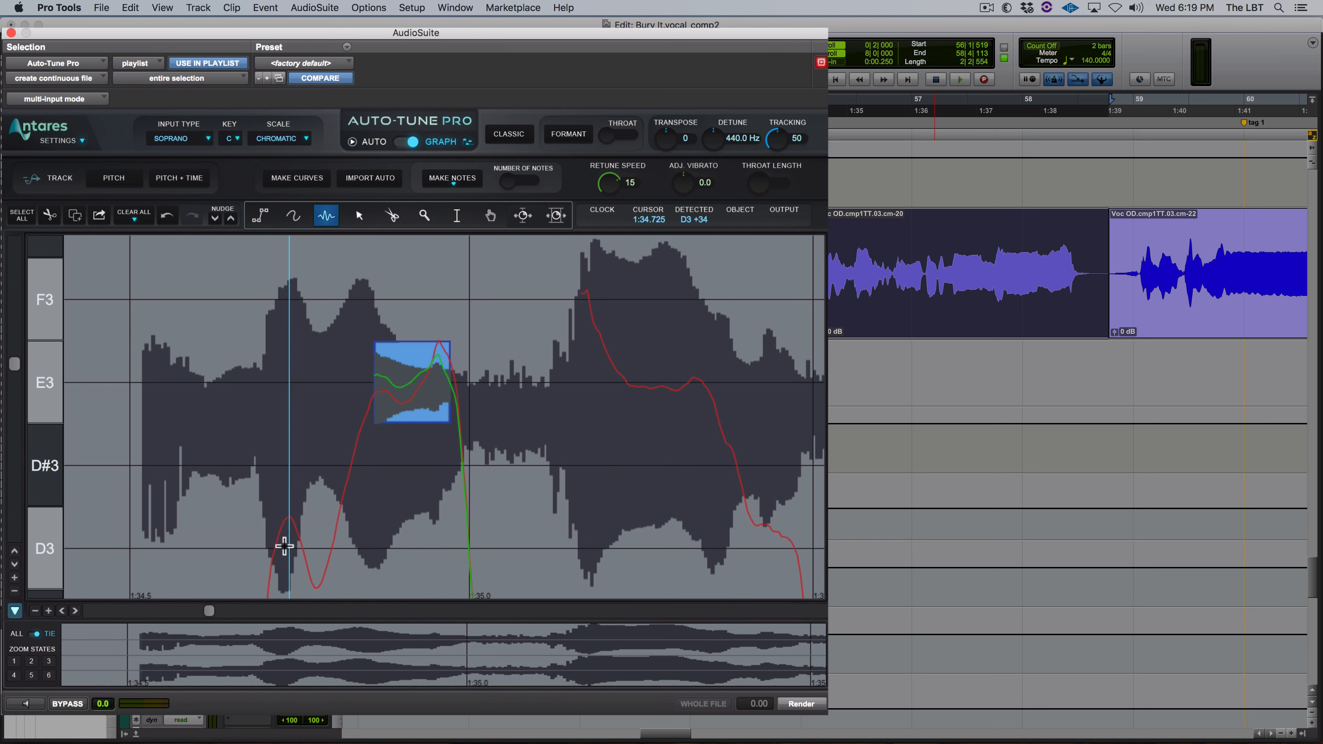
pyautogui.moveTo(283, 546); pyautogui.dragTo(318, 547)
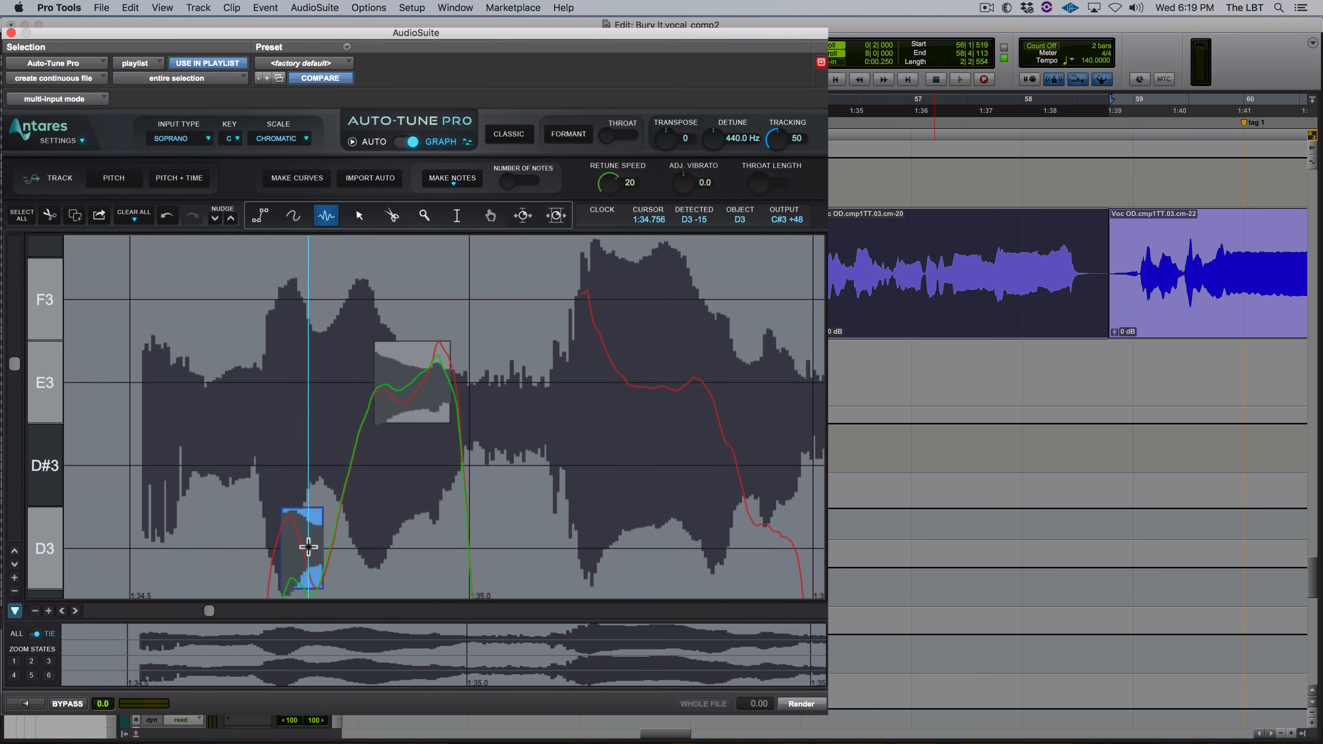
pyautogui.press('super+z')
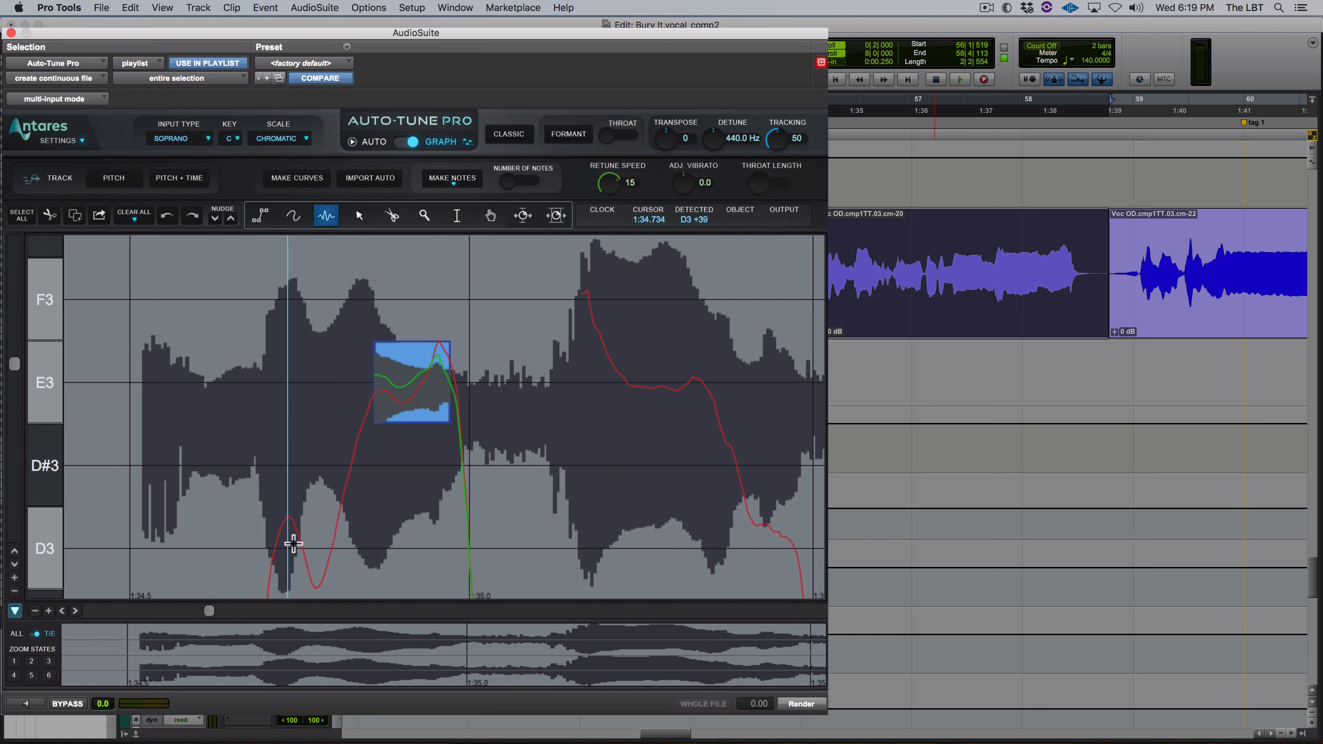
pyautogui.click(295, 216)
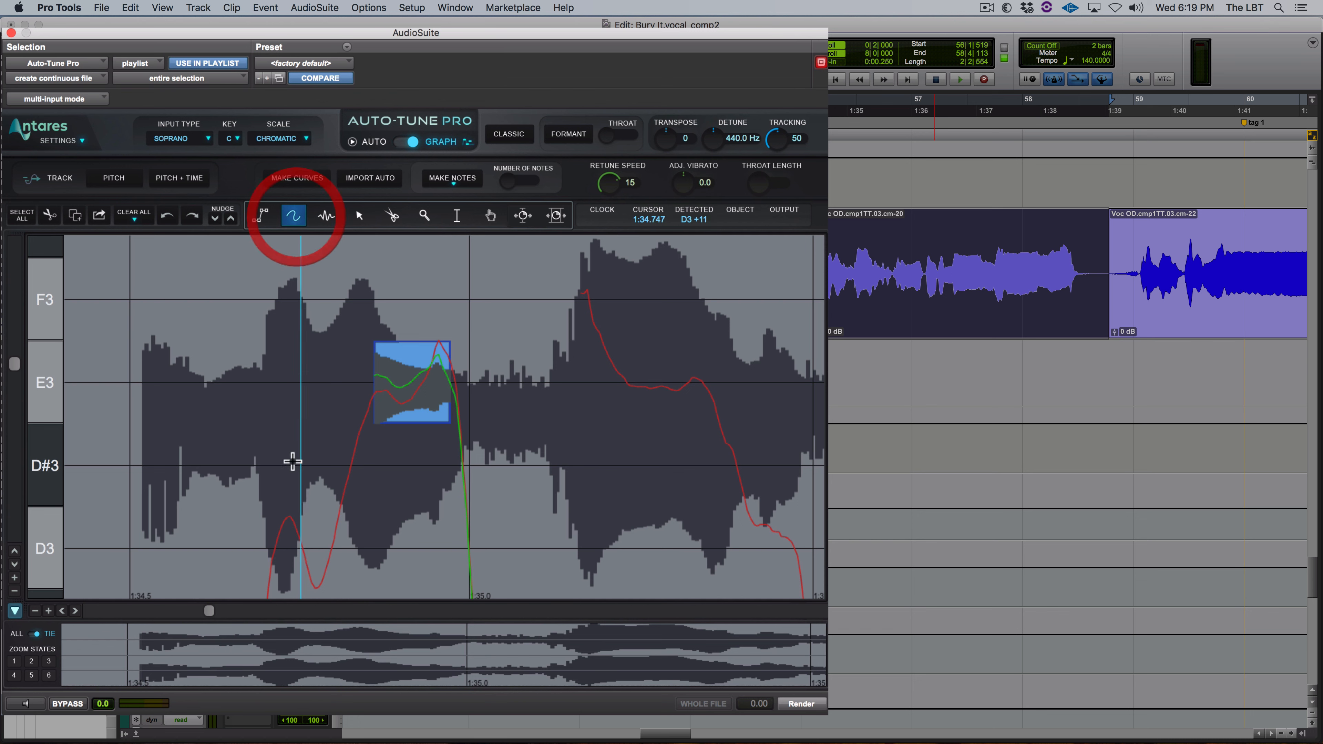
pyautogui.moveTo(295, 542); pyautogui.dragTo(330, 537)
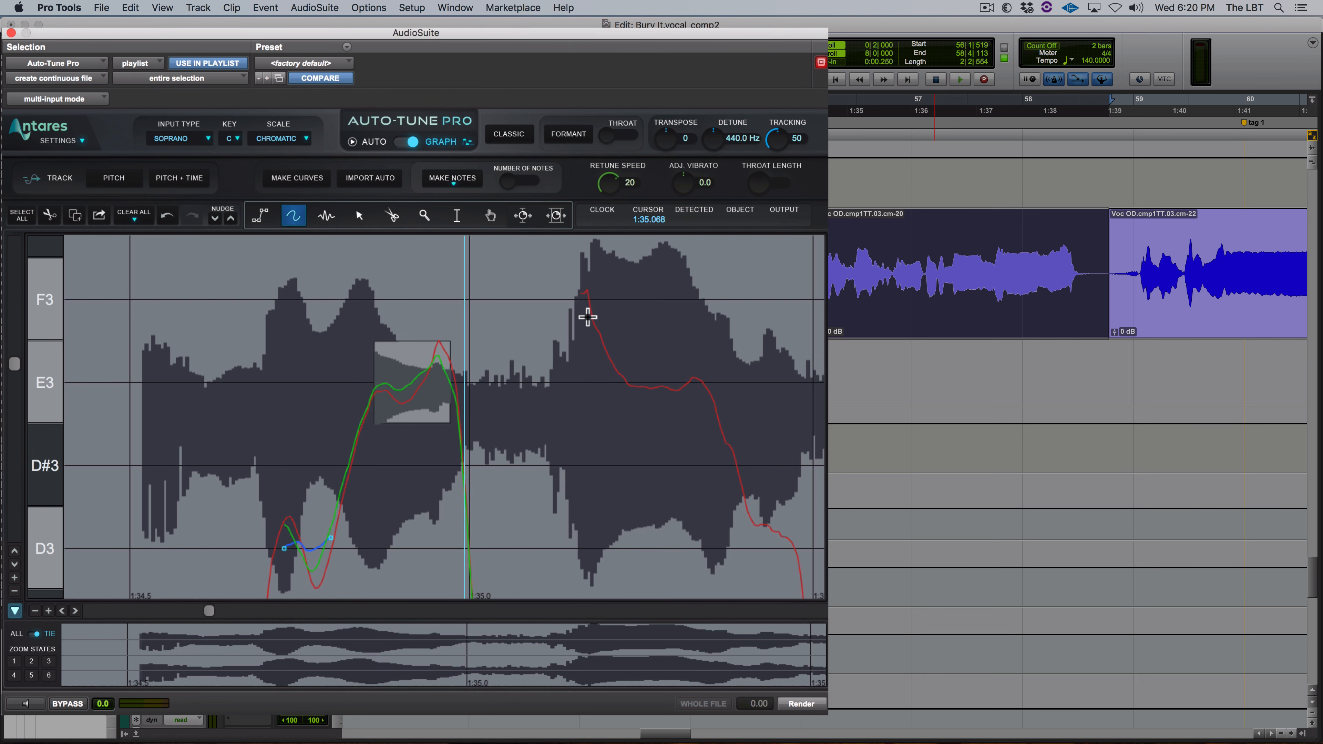
# Step: Draw a C3 note object from about 1:36.5 to 1:37.0 at retune speed 10, and render the clip to audition it
pyautogui.hscroll(5, 656, 339)
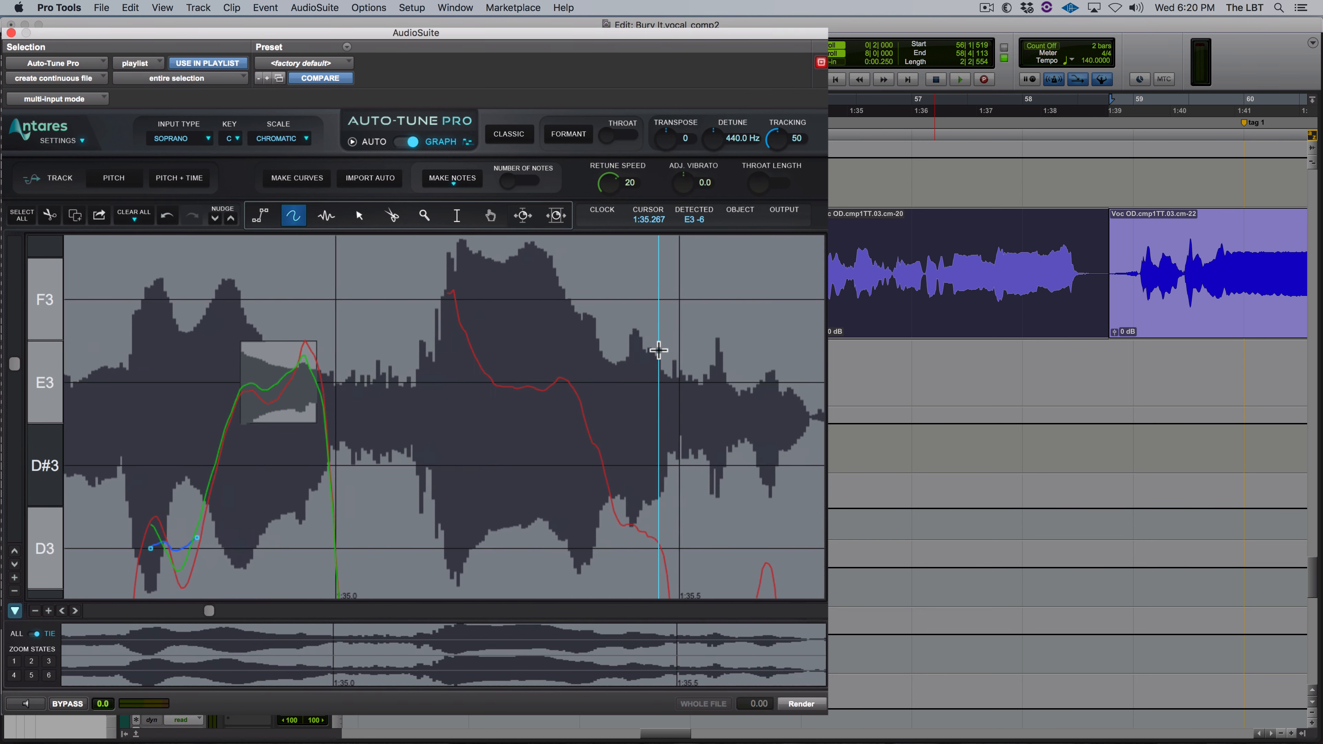
pyautogui.hscroll(5, 658, 350)
pyautogui.scroll(-3, 658, 350)
pyautogui.hscroll(5, 658, 350)
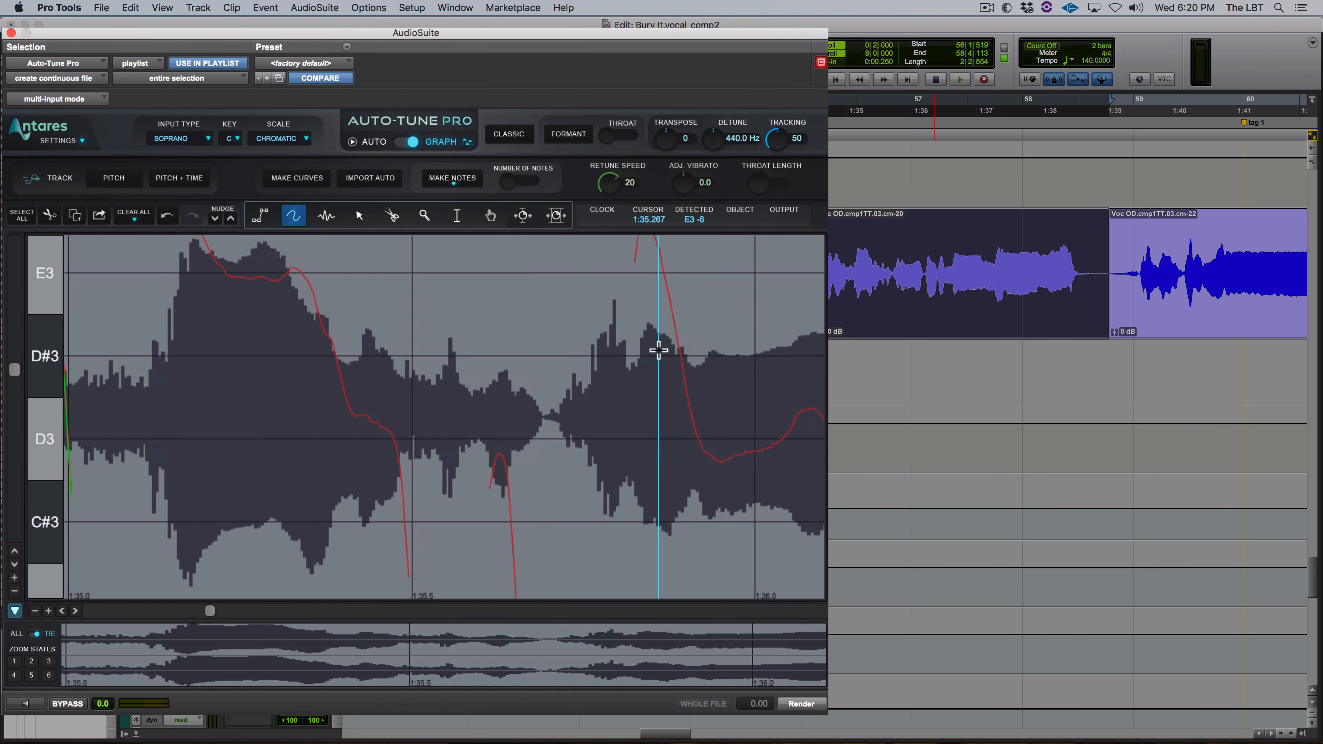
pyautogui.hscroll(5, 658, 350)
pyautogui.scroll(2, 658, 350)
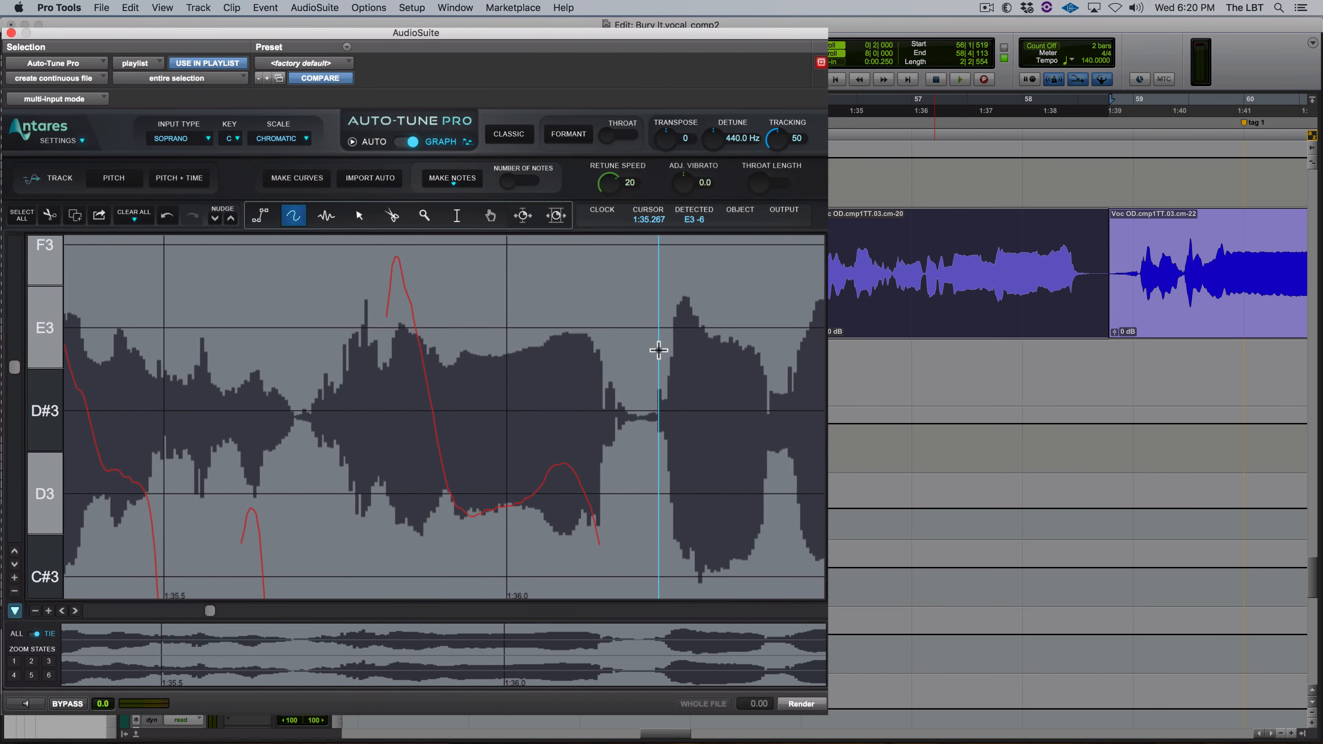
pyautogui.hscroll(6, 658, 350)
pyautogui.scroll(-4, 658, 350)
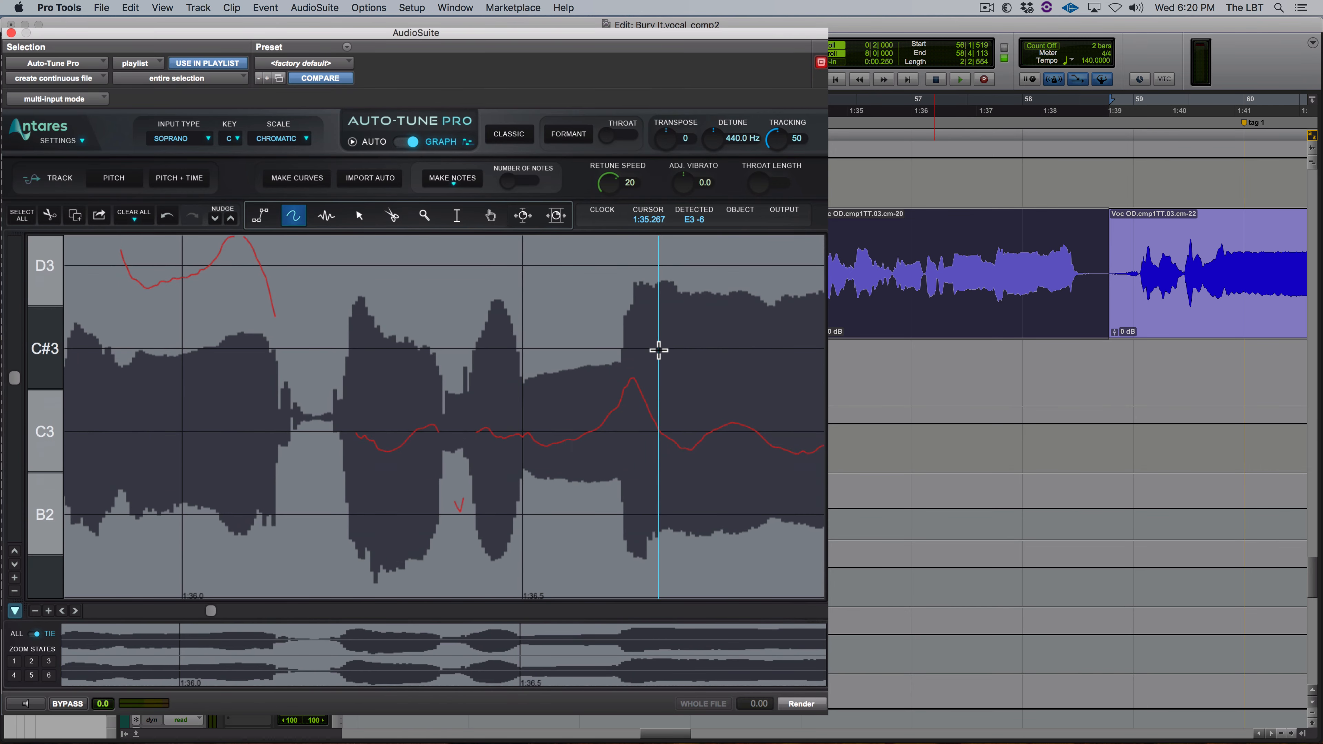
pyautogui.click(325, 217)
pyautogui.moveTo(534, 443)
pyautogui.mouseDown()
pyautogui.moveTo(821, 444)
pyautogui.moveTo(540, 449)
pyautogui.moveTo(689, 452)
pyautogui.mouseUp()
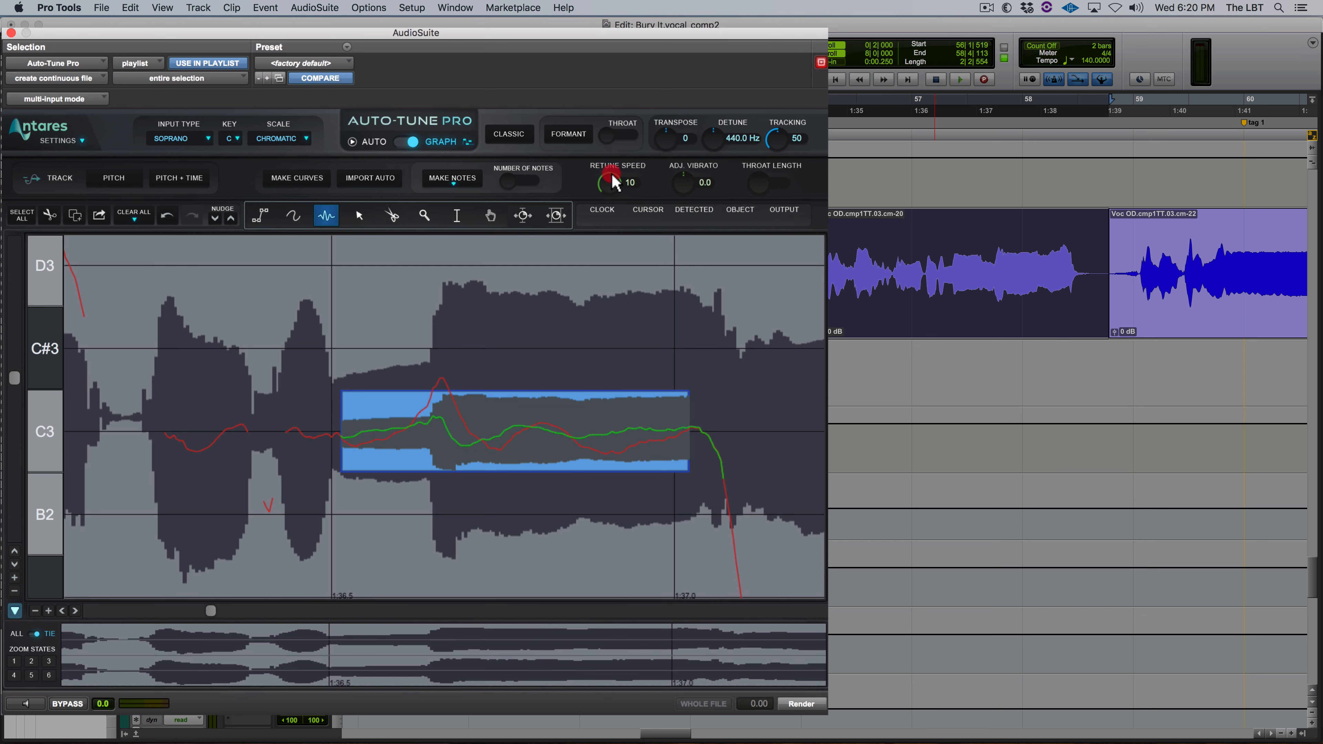
pyautogui.click(792, 704)
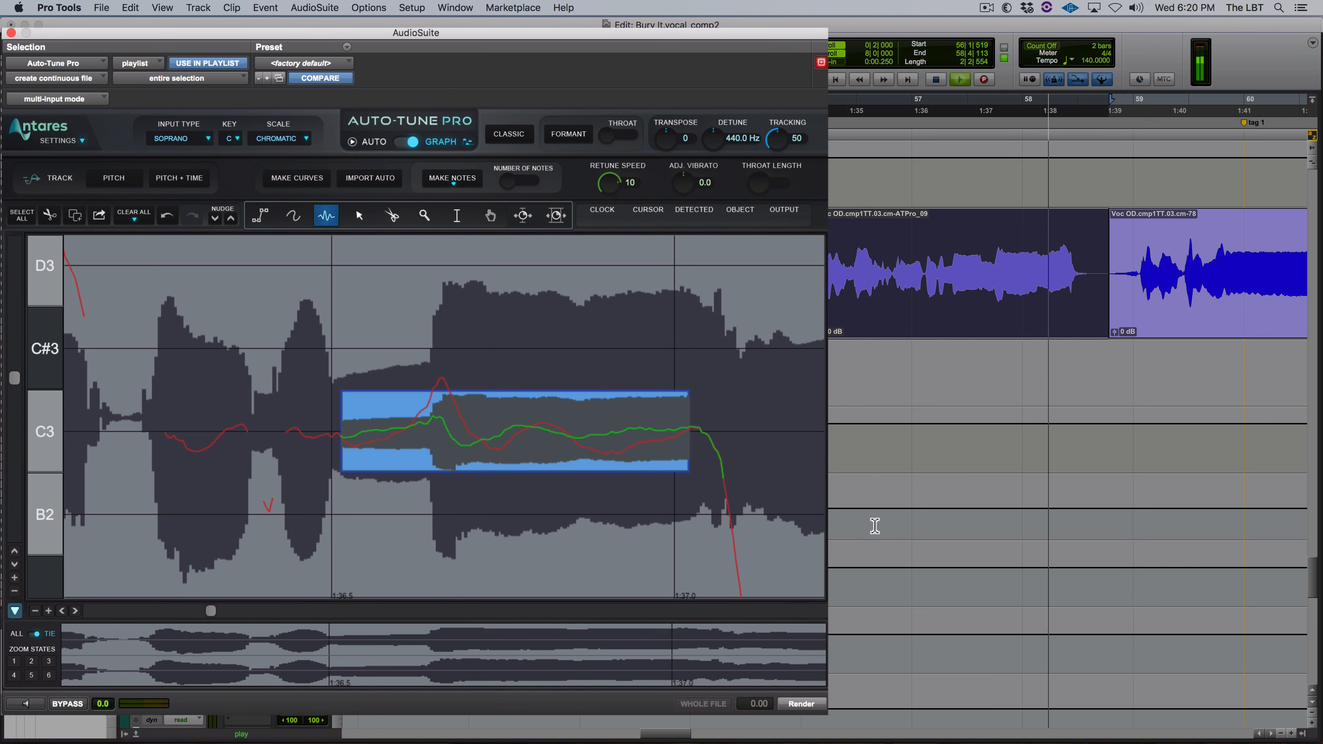
pyautogui.press('space')
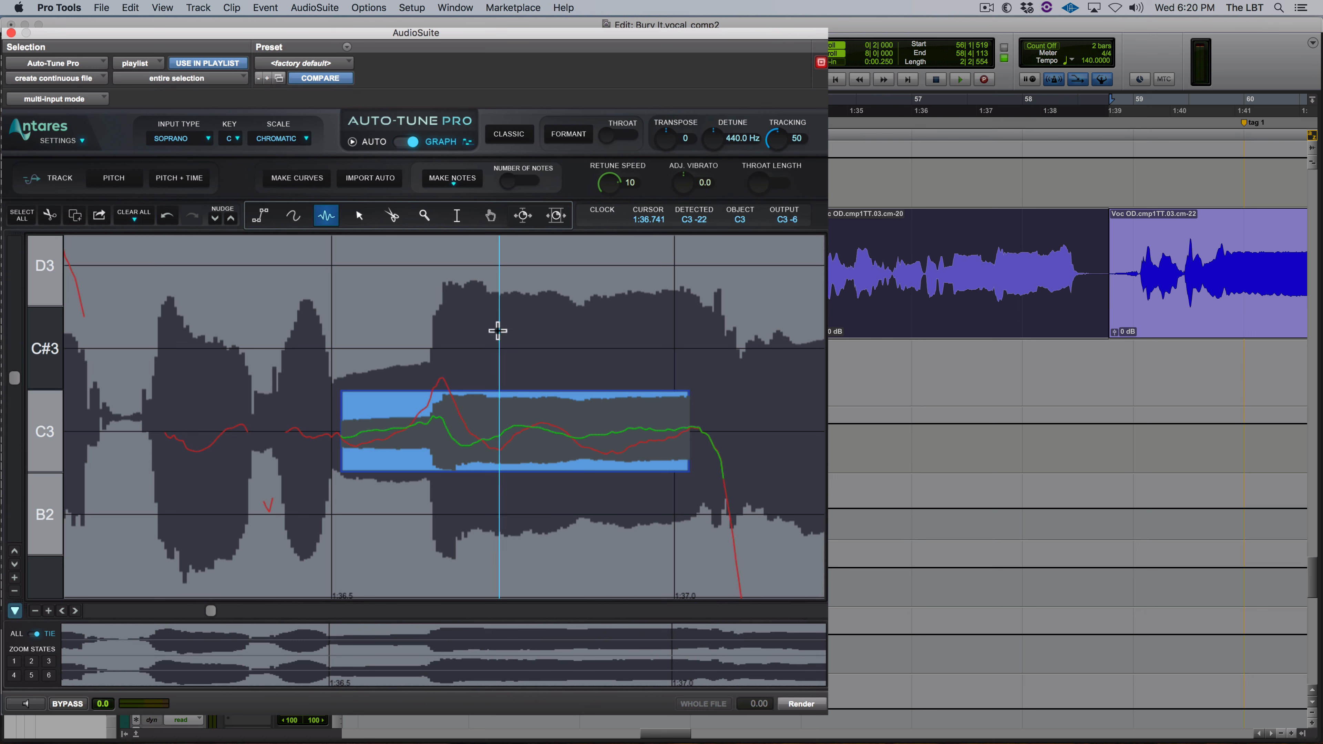
# Step: Replace the middle of the C3 note with a freehand curve from about 1:36.66 to 1:36.77, and render the clip for listening
pyautogui.click(291, 218)
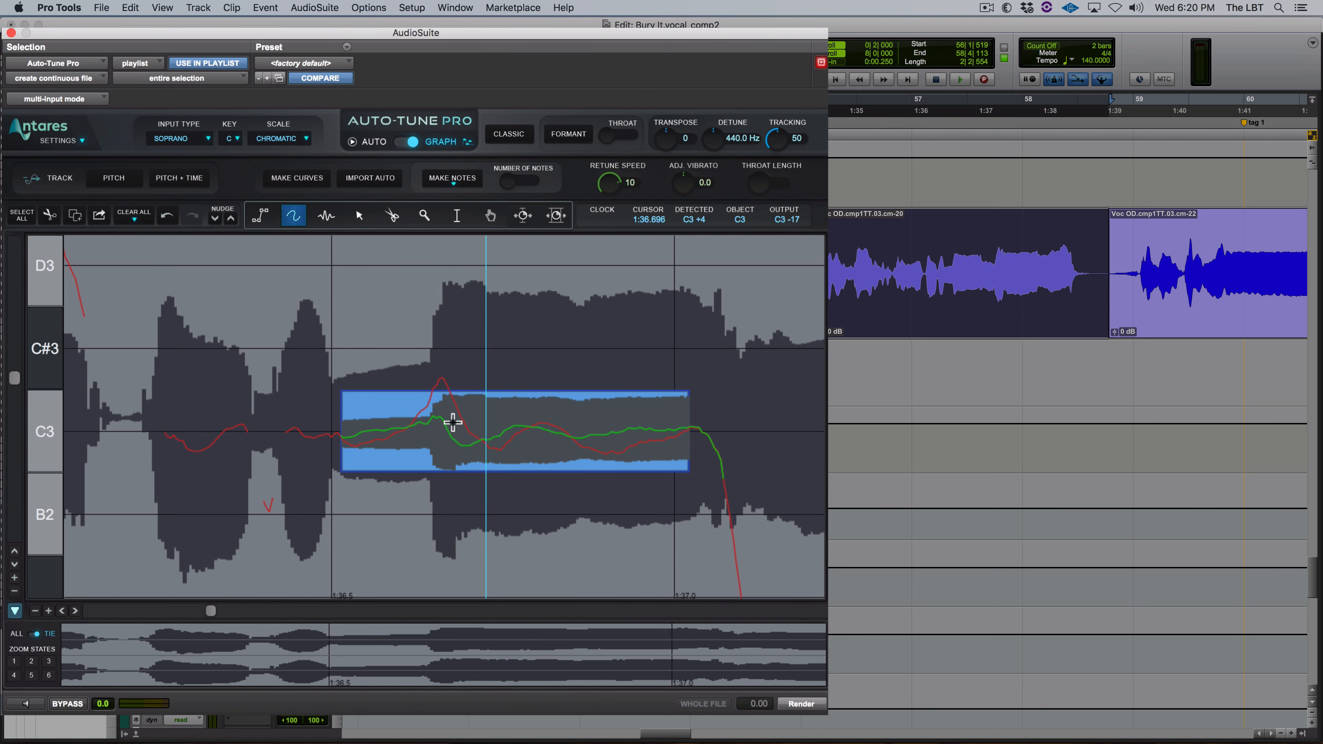
pyautogui.moveTo(445, 424); pyautogui.dragTo(514, 429)
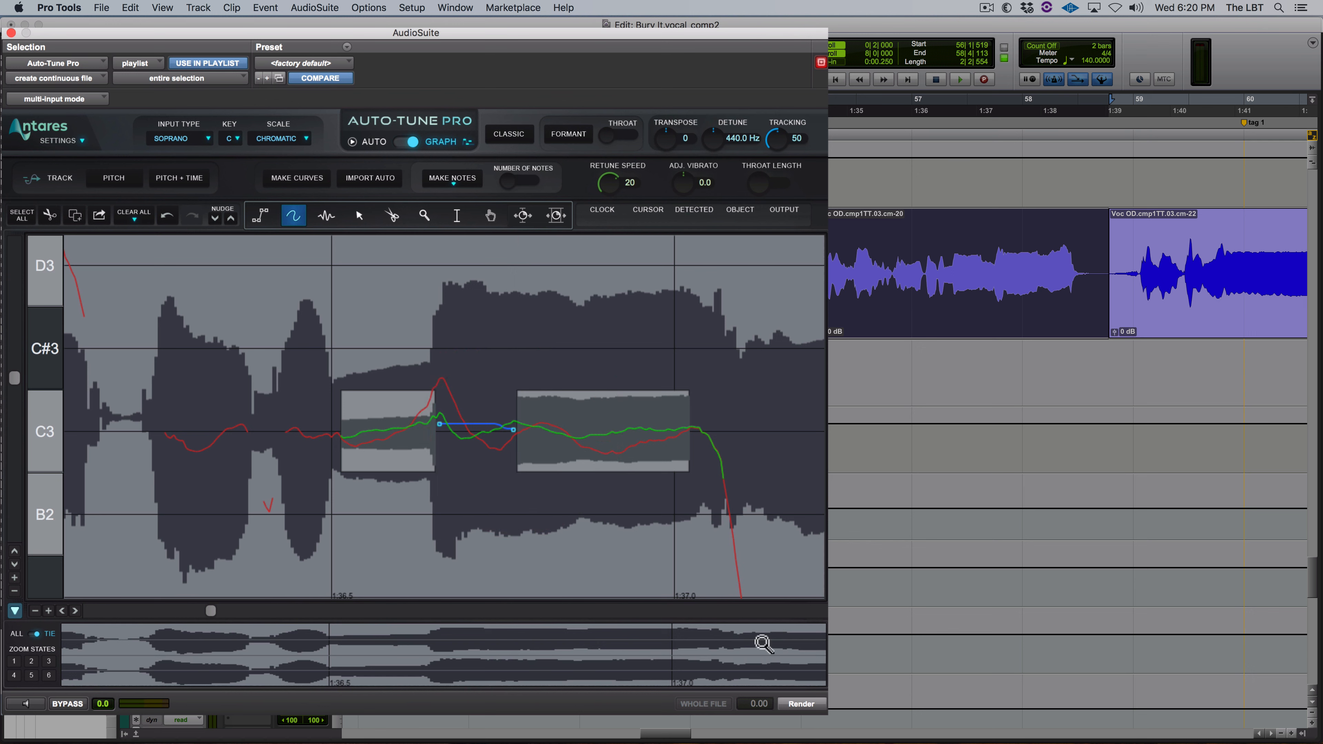
pyautogui.click(796, 705)
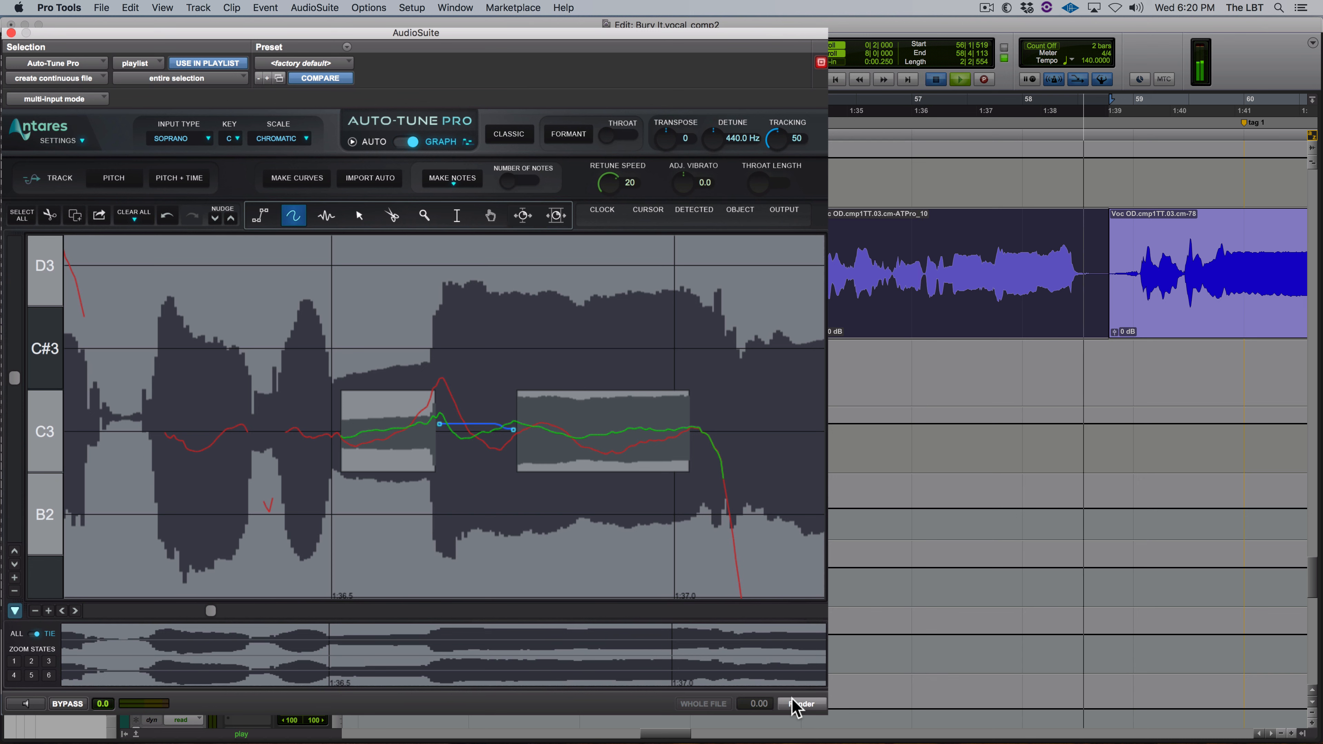
pyautogui.press('space')
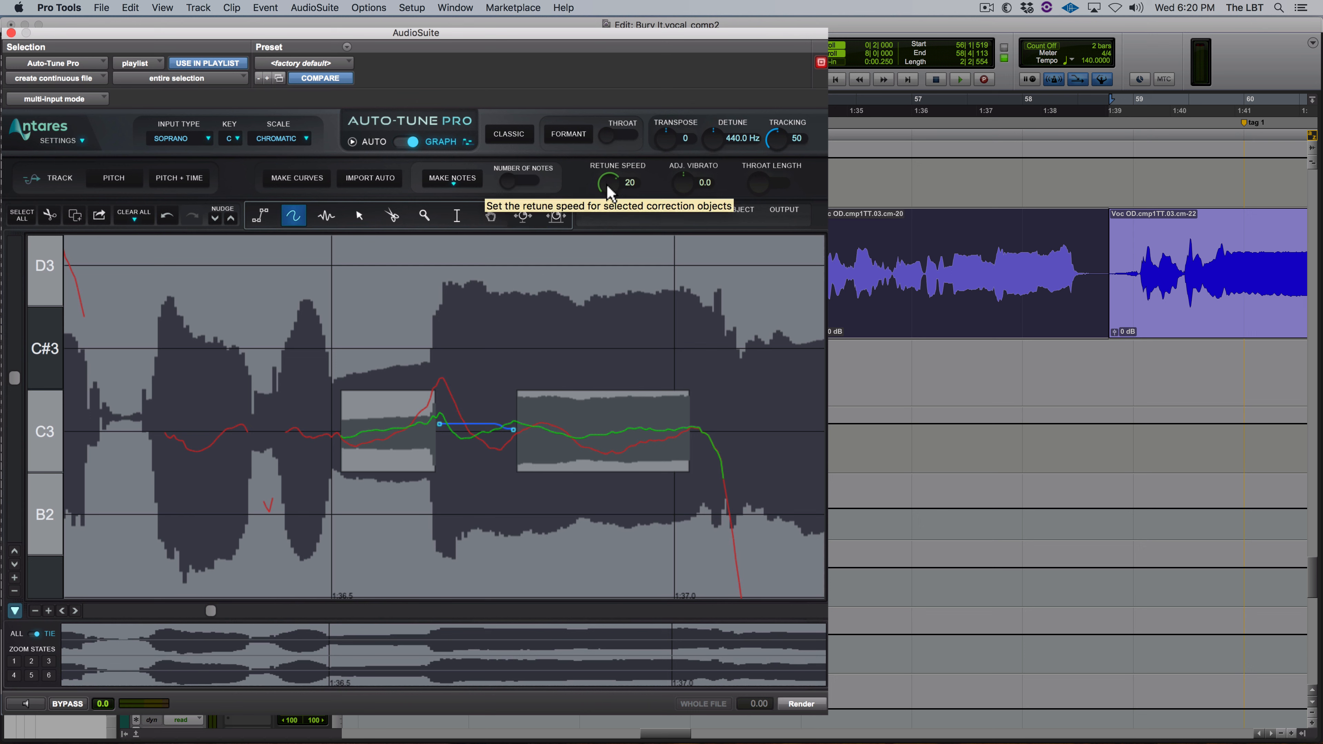
# Step: Set the freehand curve's retune speed to 30, render the clip and compare it by ear with the untuned original
pyautogui.moveTo(609, 194); pyautogui.dragTo(605, 196)
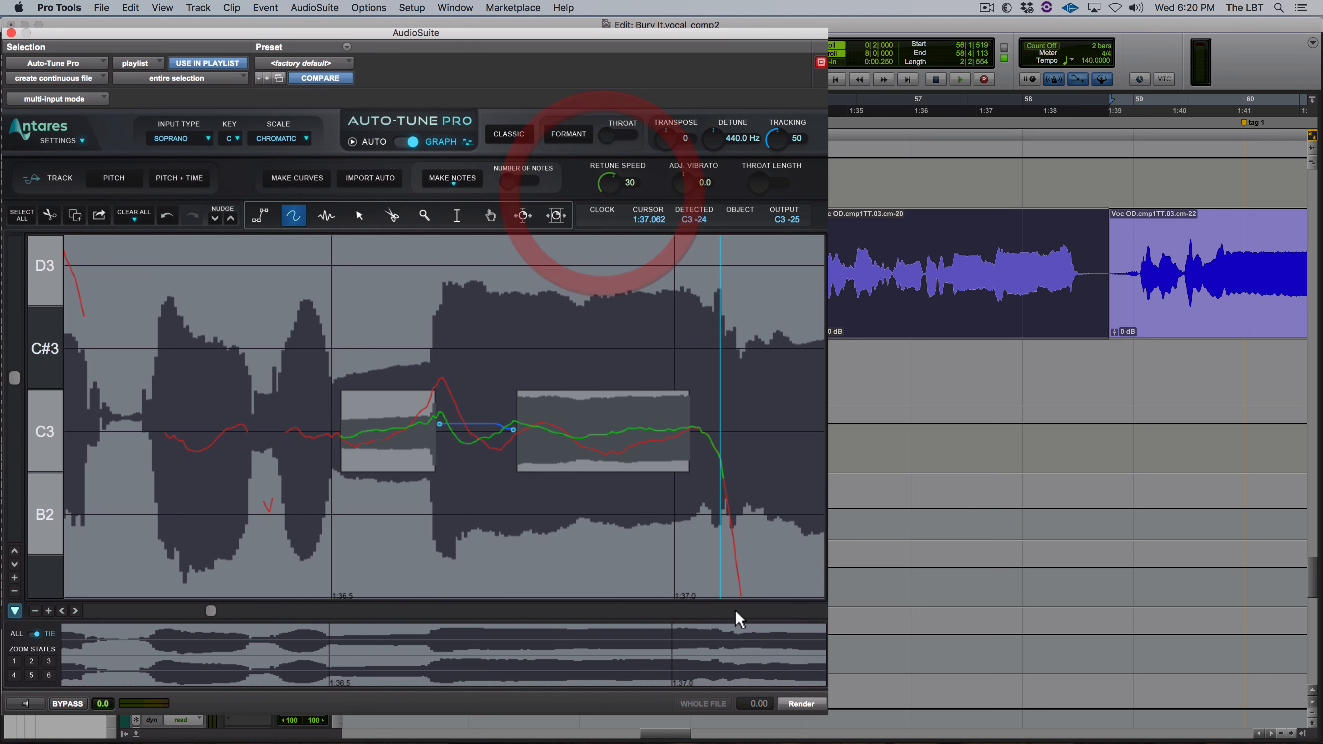
pyautogui.click(781, 702)
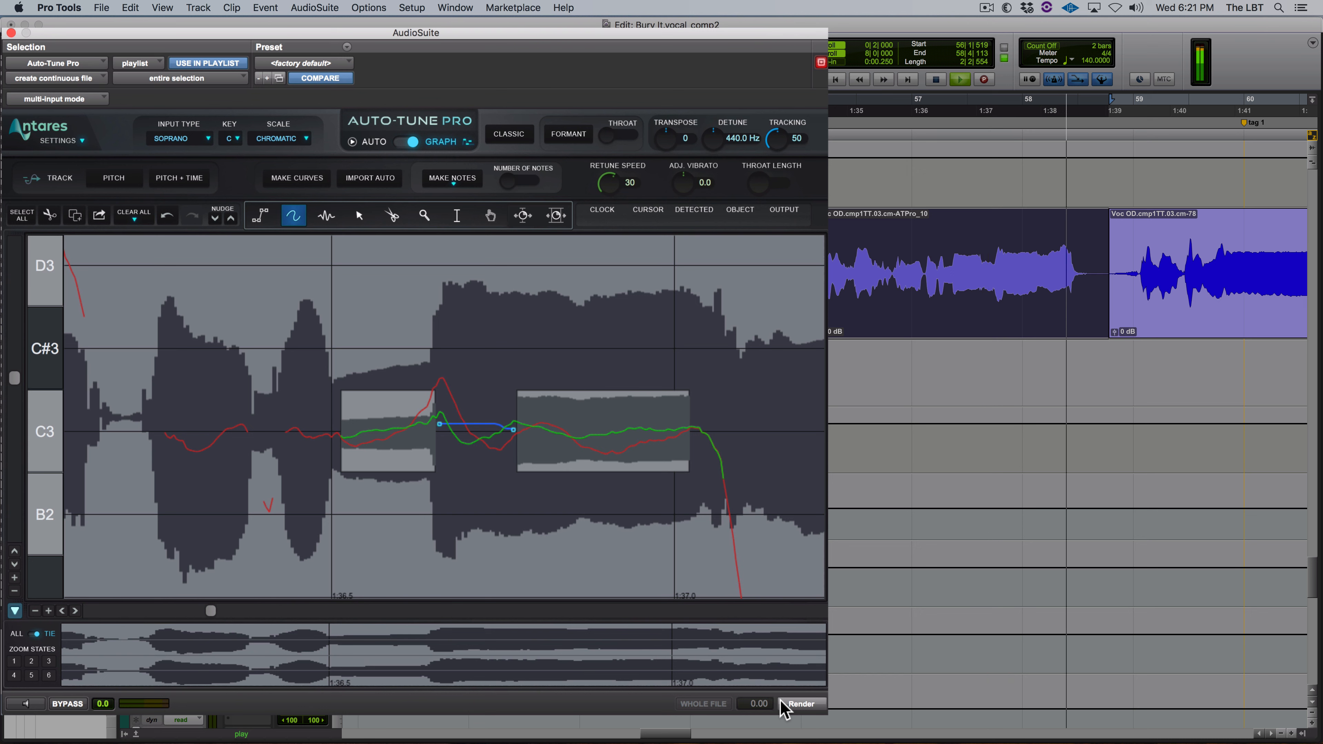
pyautogui.press('space')
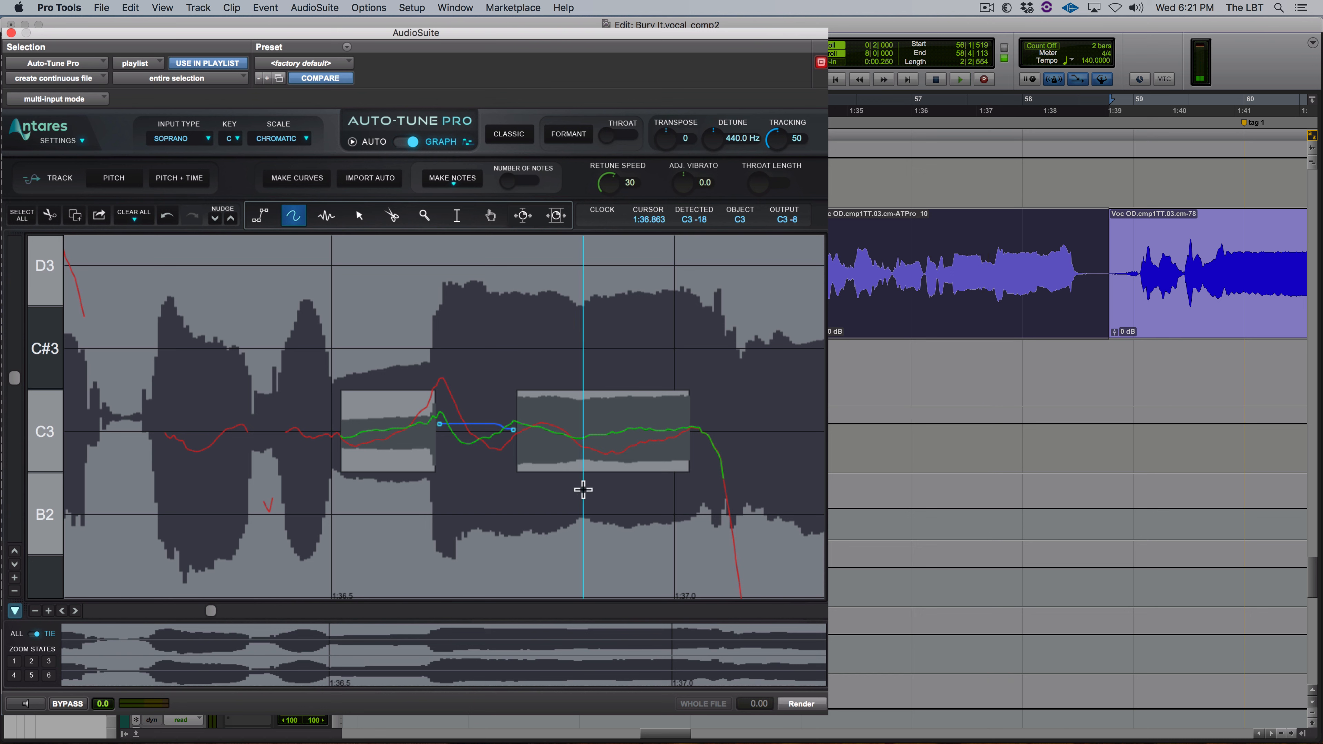
pyautogui.press('space')
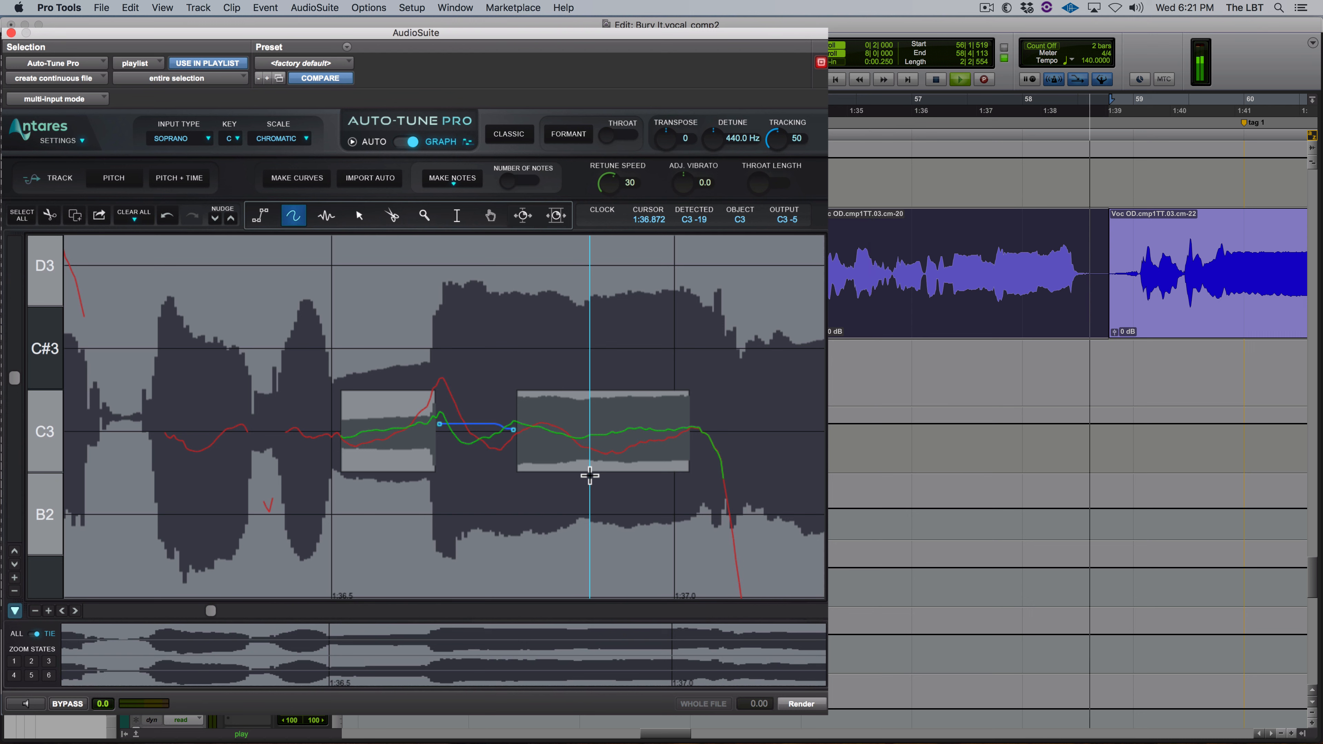
pyautogui.press('space')
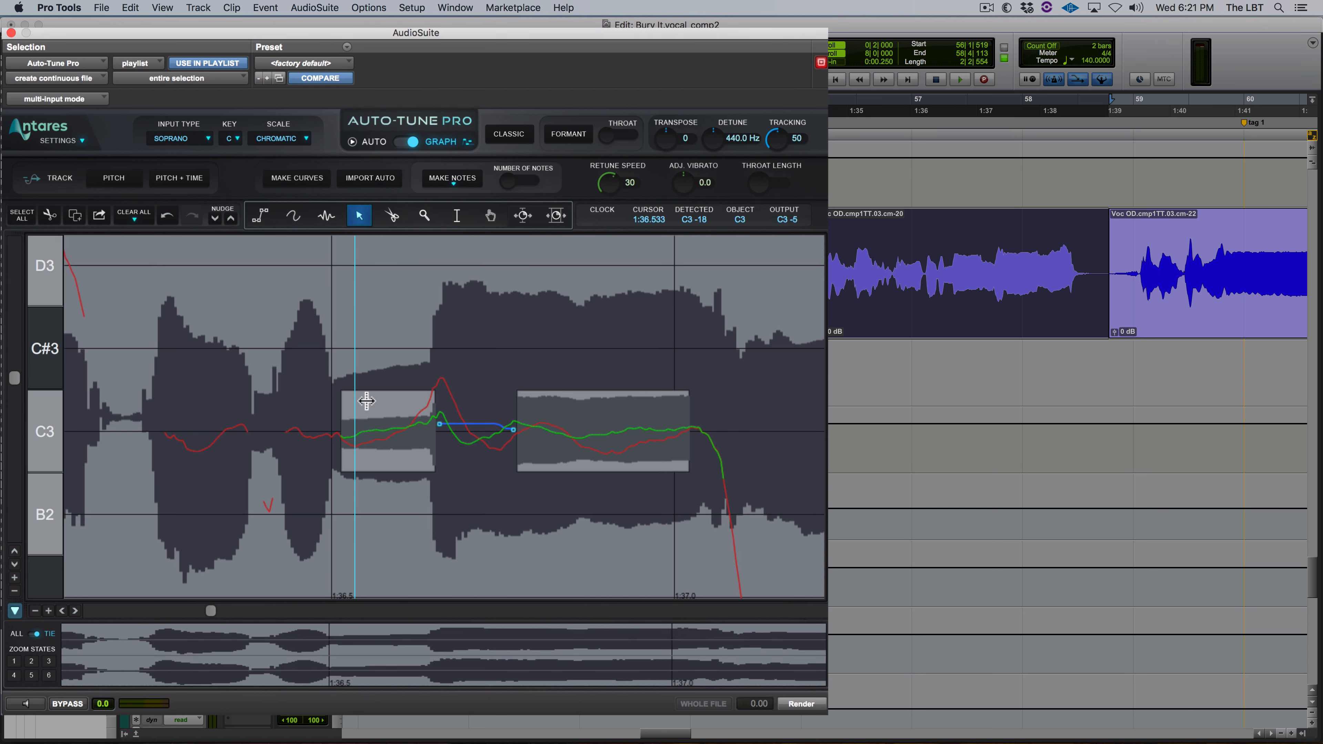
# Step: Replace the first C3 note section with a longer freehand curve from about 1:36.56 to 1:36.77, and render the clip
pyautogui.click(370, 430)
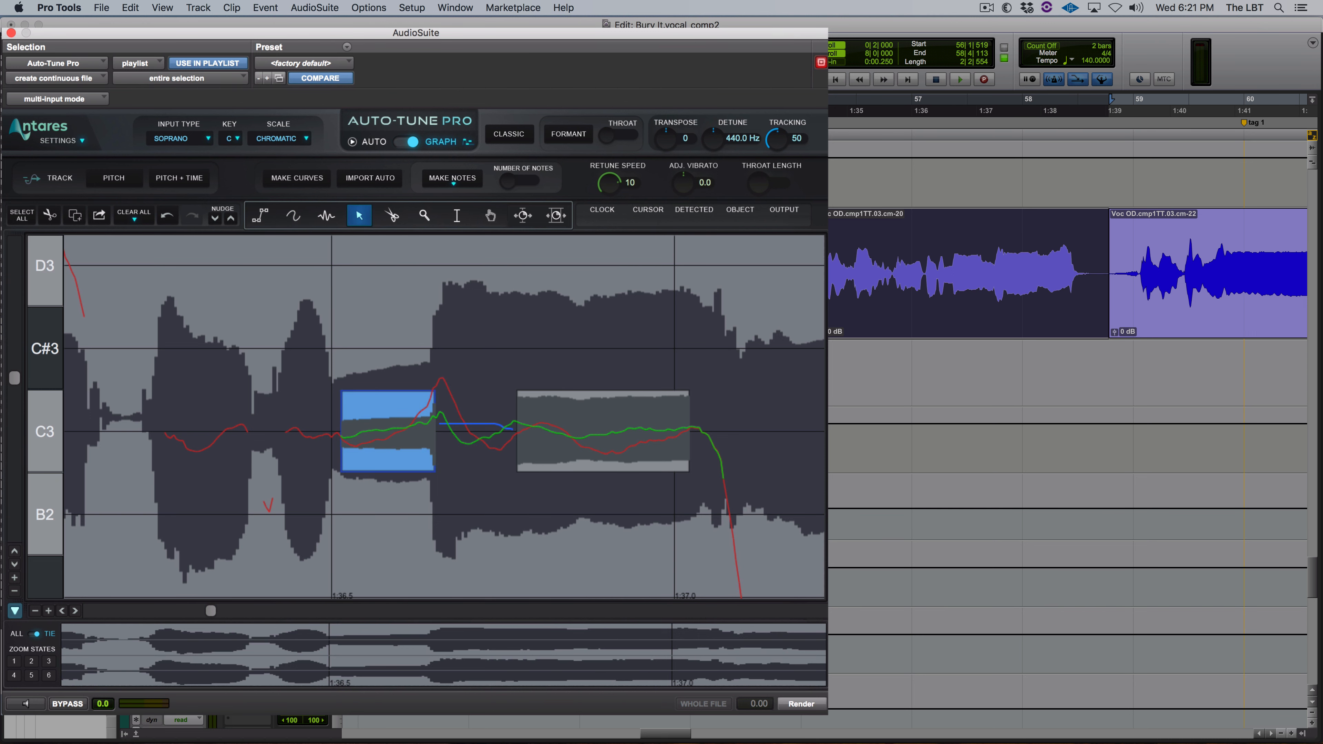
pyautogui.press('Delete')
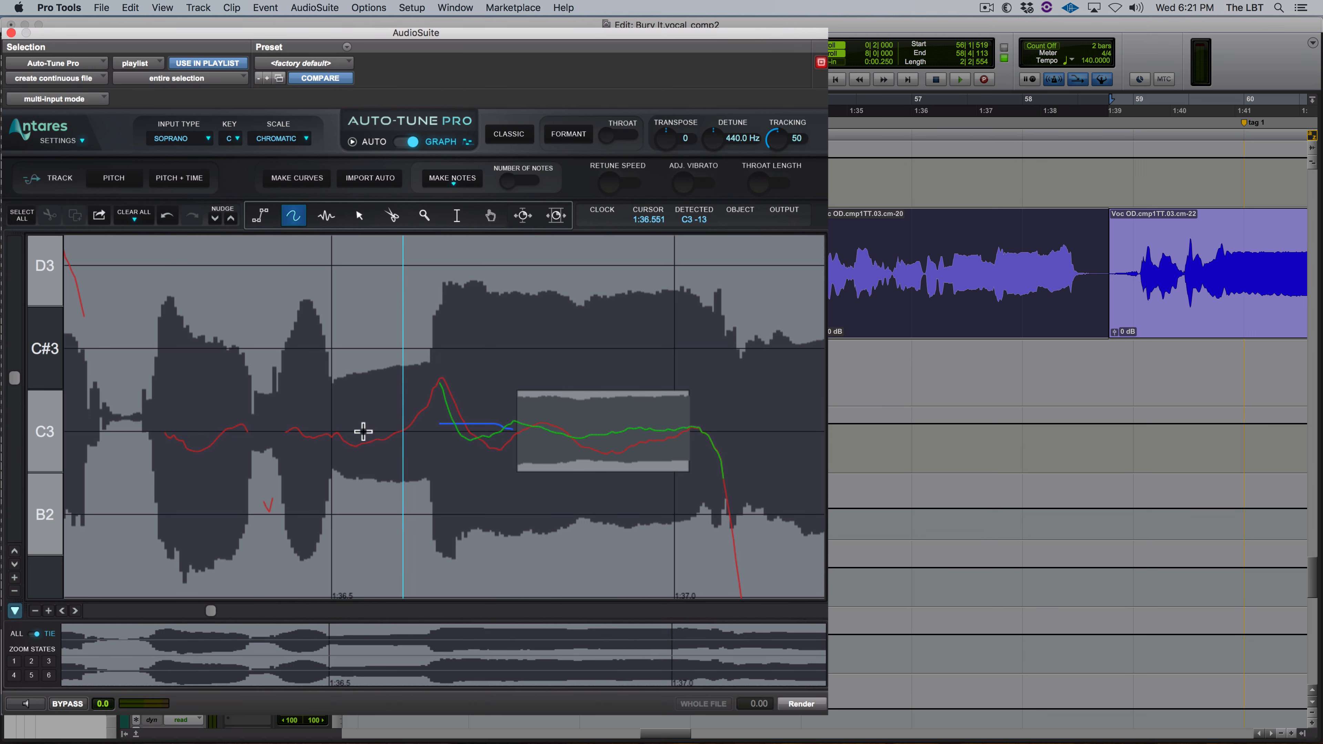
pyautogui.moveTo(372, 434); pyautogui.dragTo(520, 427)
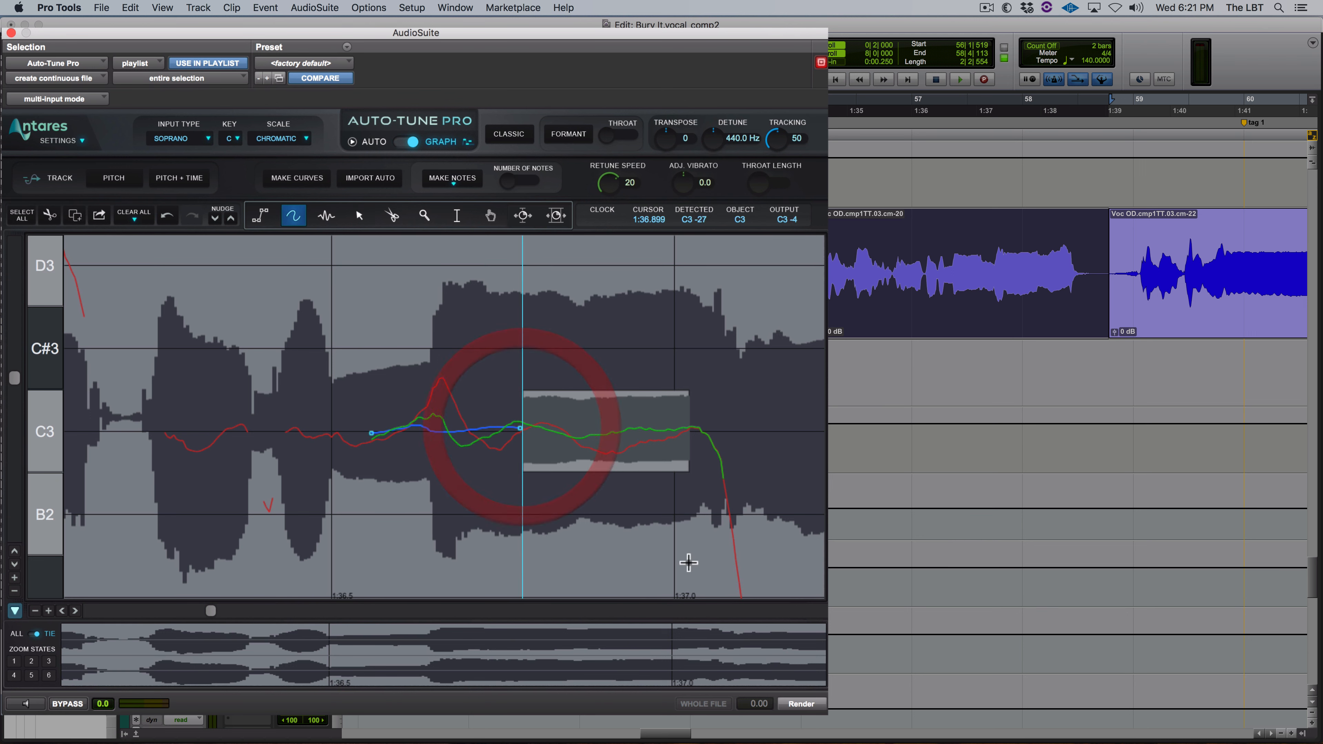
pyautogui.click(802, 704)
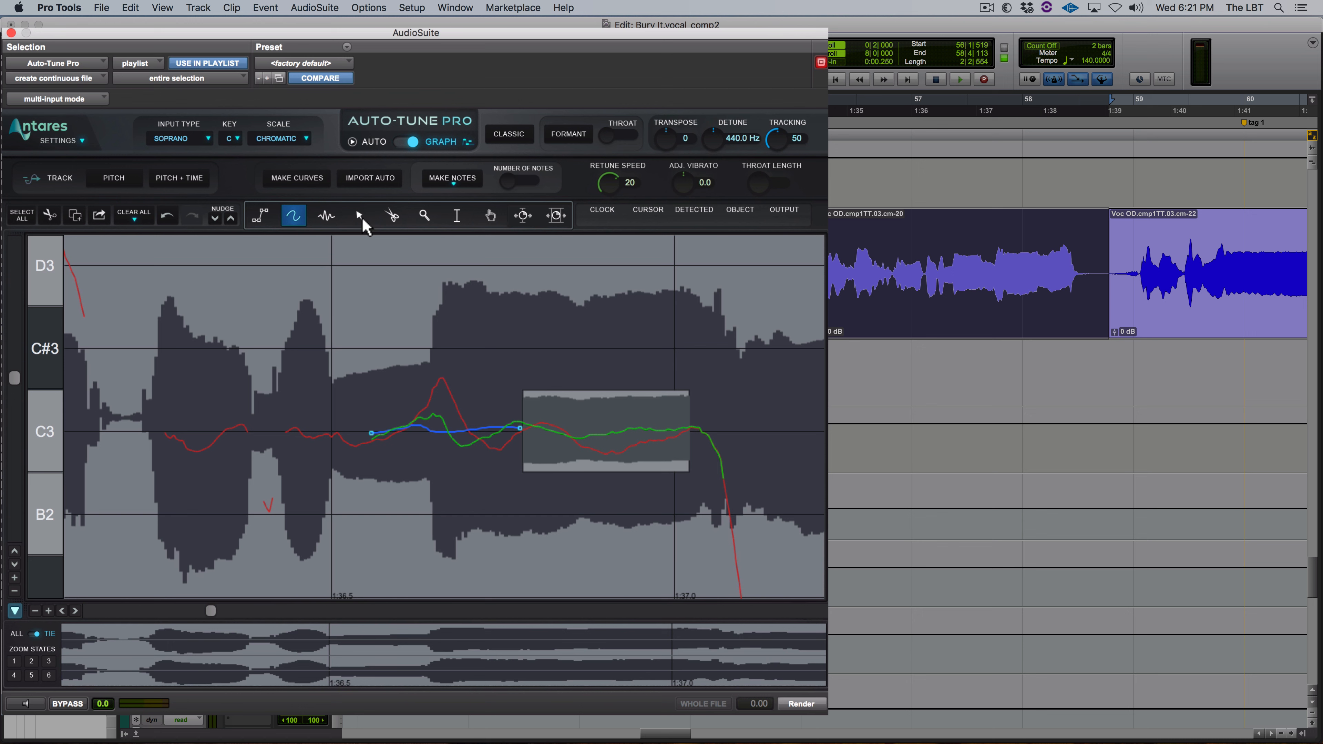
# Step: Delete the remaining C3 note object and the freehand curve between 1:36.5 and 1:37.0
pyautogui.click(358, 216)
pyautogui.click(602, 451)
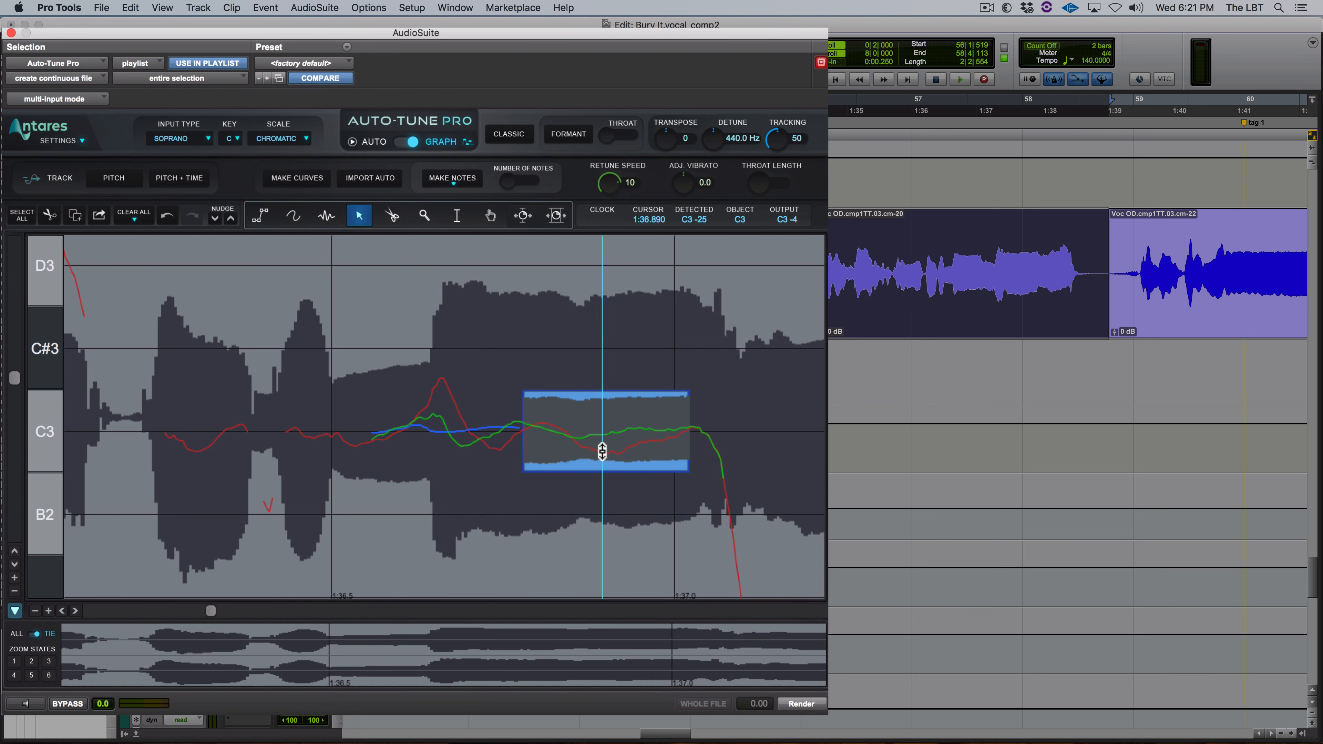
pyautogui.press('Delete')
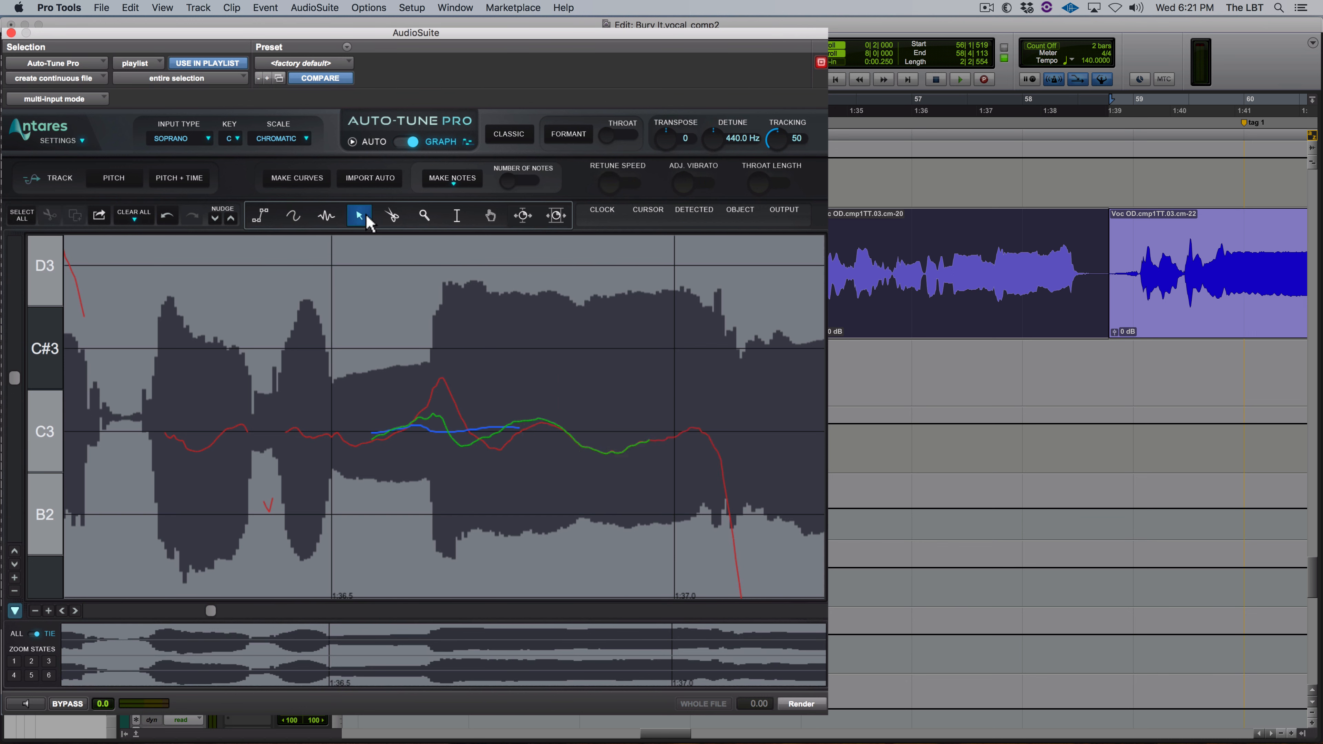
pyautogui.click(457, 217)
pyautogui.moveTo(340, 391); pyautogui.dragTo(577, 427)
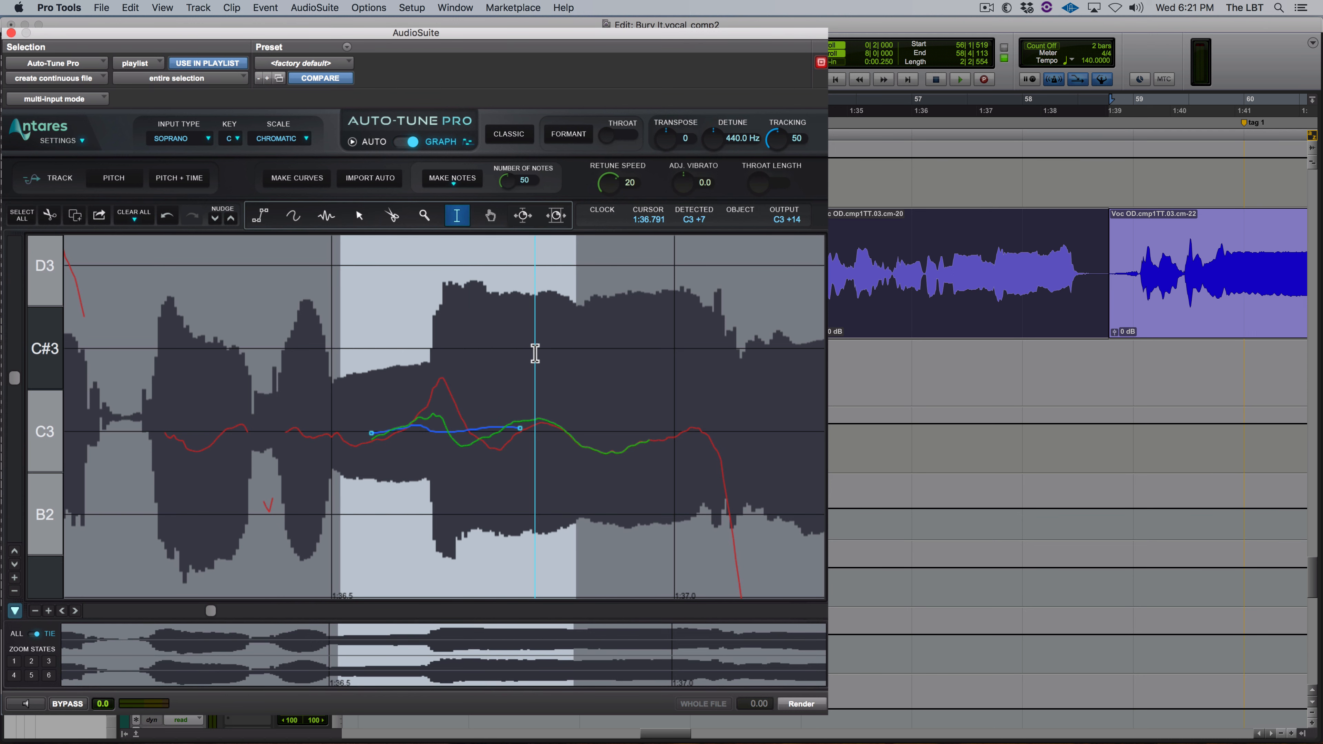
pyautogui.press('Delete')
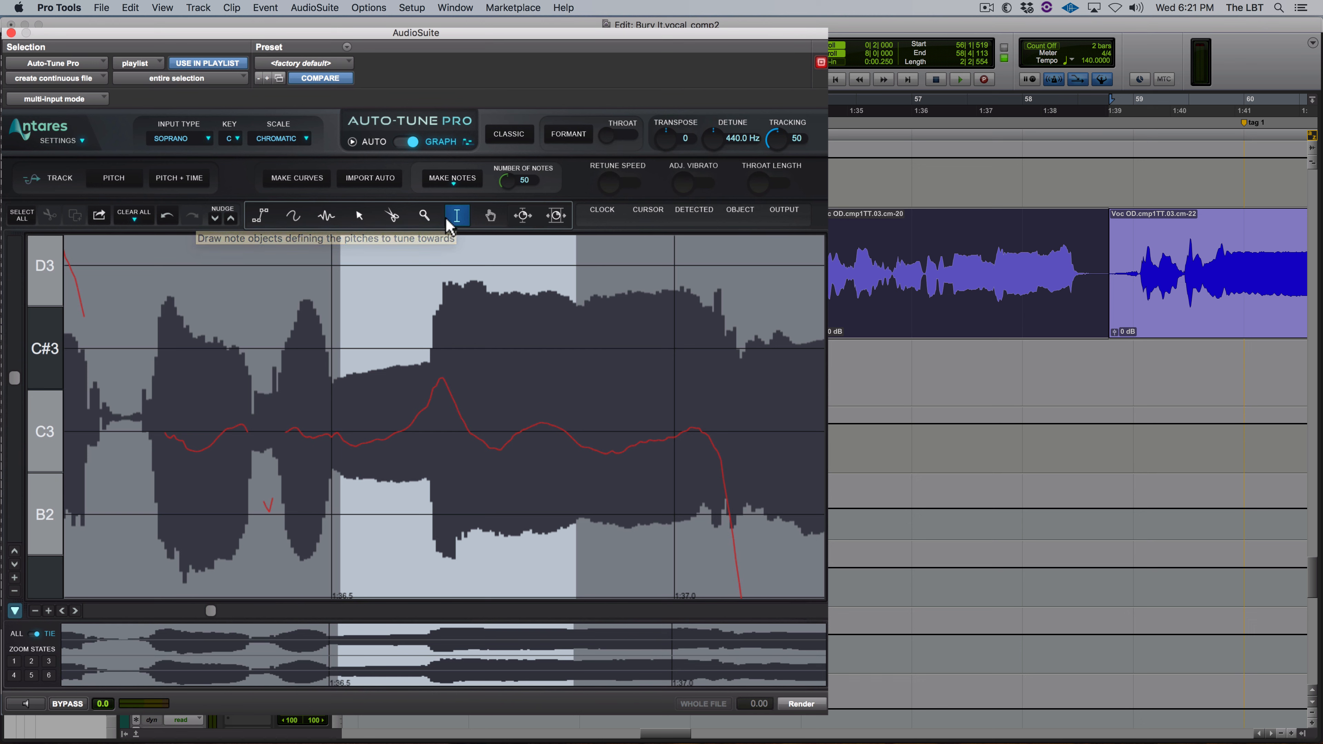
pyautogui.click(437, 284)
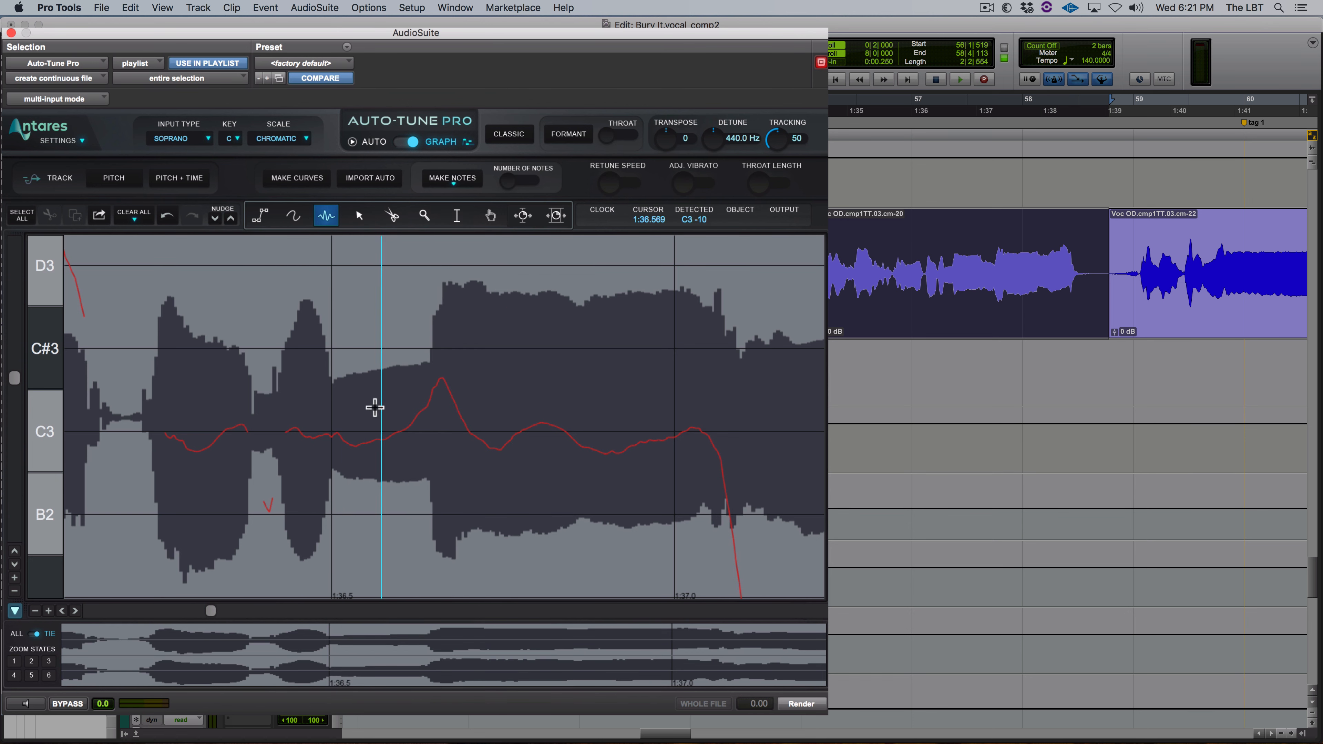
# Step: Draw a C3 note object from about 1:36.52 to 1:36.77, and render the clip at retune speeds of 13 and 3
pyautogui.moveTo(342, 430); pyautogui.dragTo(519, 448)
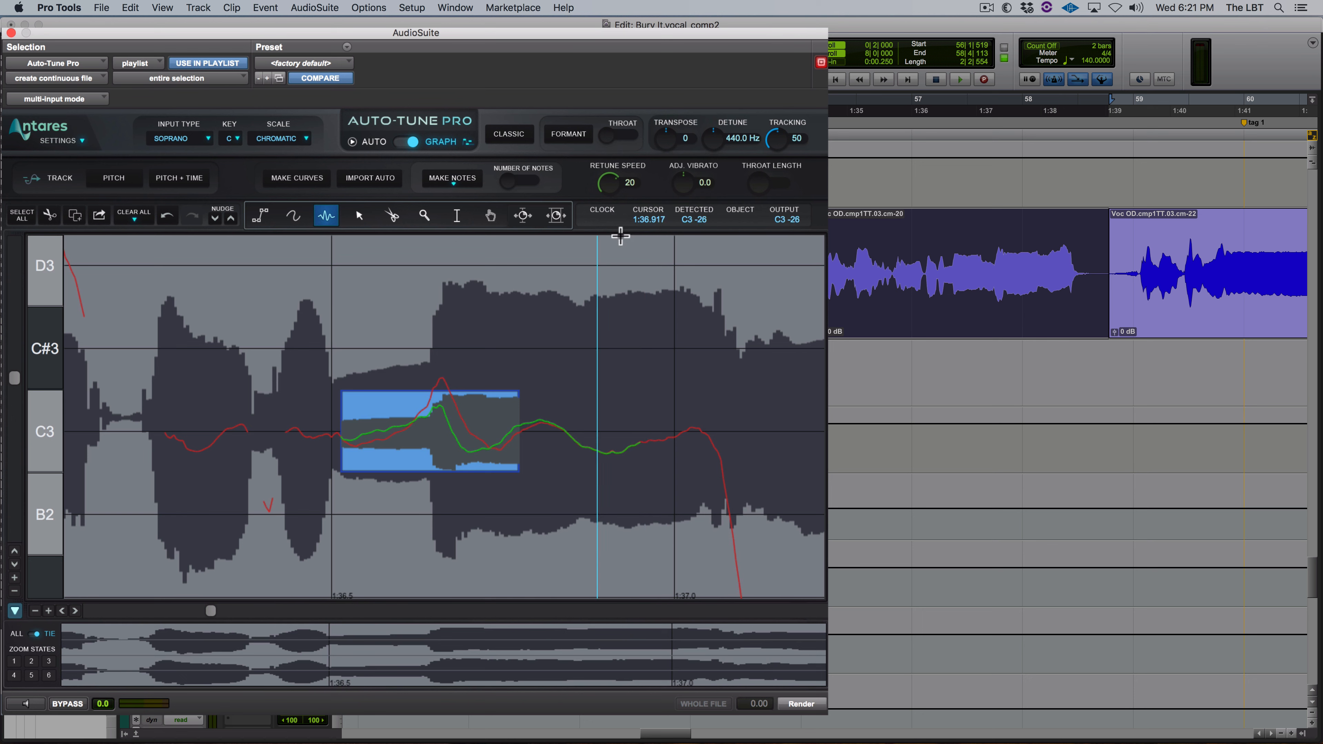
pyautogui.moveTo(607, 191); pyautogui.dragTo(610, 184)
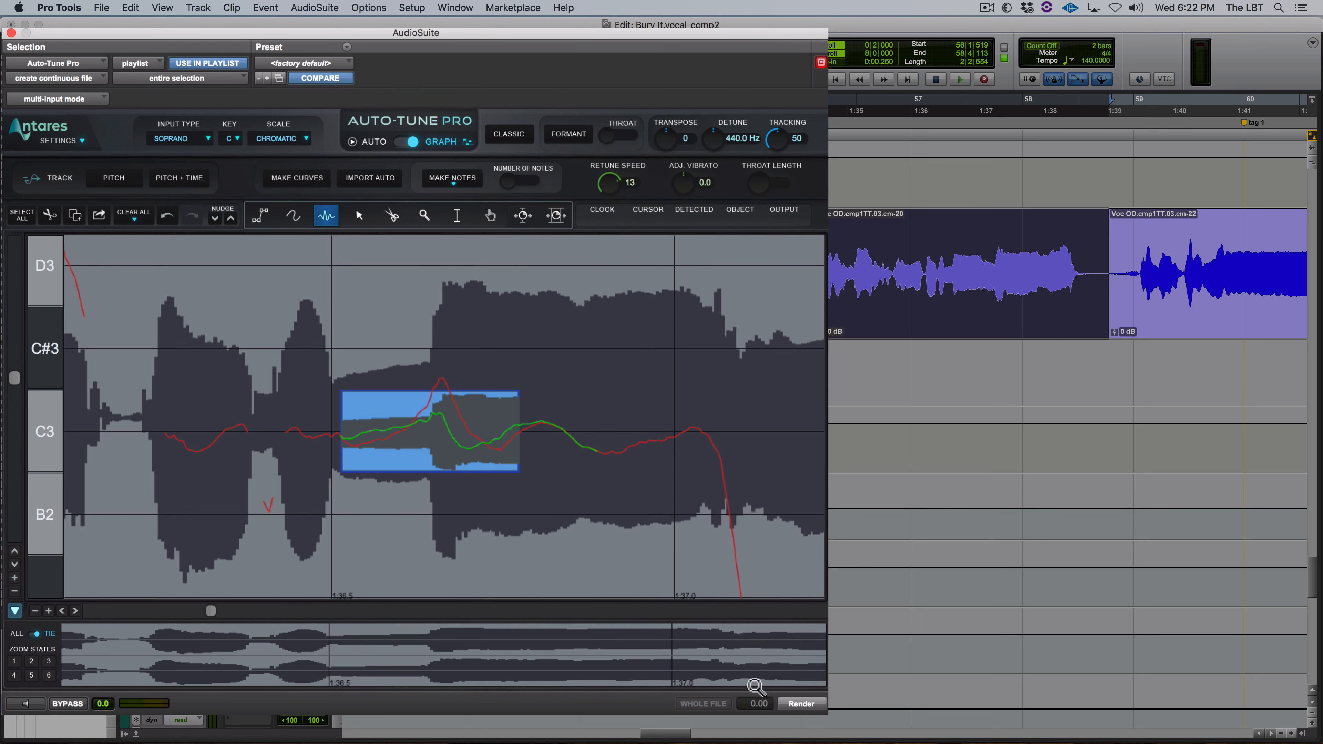
pyautogui.click(790, 704)
pyautogui.moveTo(611, 191)
pyautogui.mouseDown()
pyautogui.moveTo(609, 202)
pyautogui.moveTo(609, 189)
pyautogui.mouseUp()
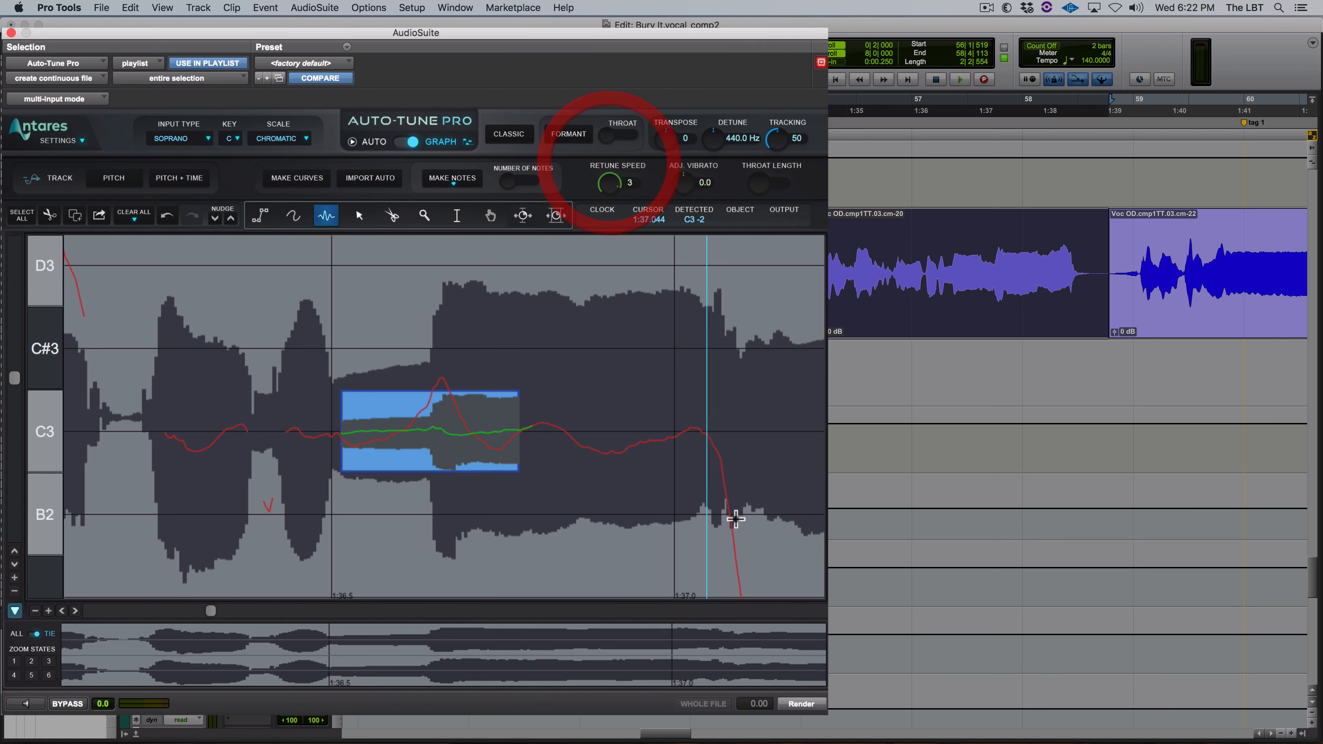
pyautogui.click(796, 705)
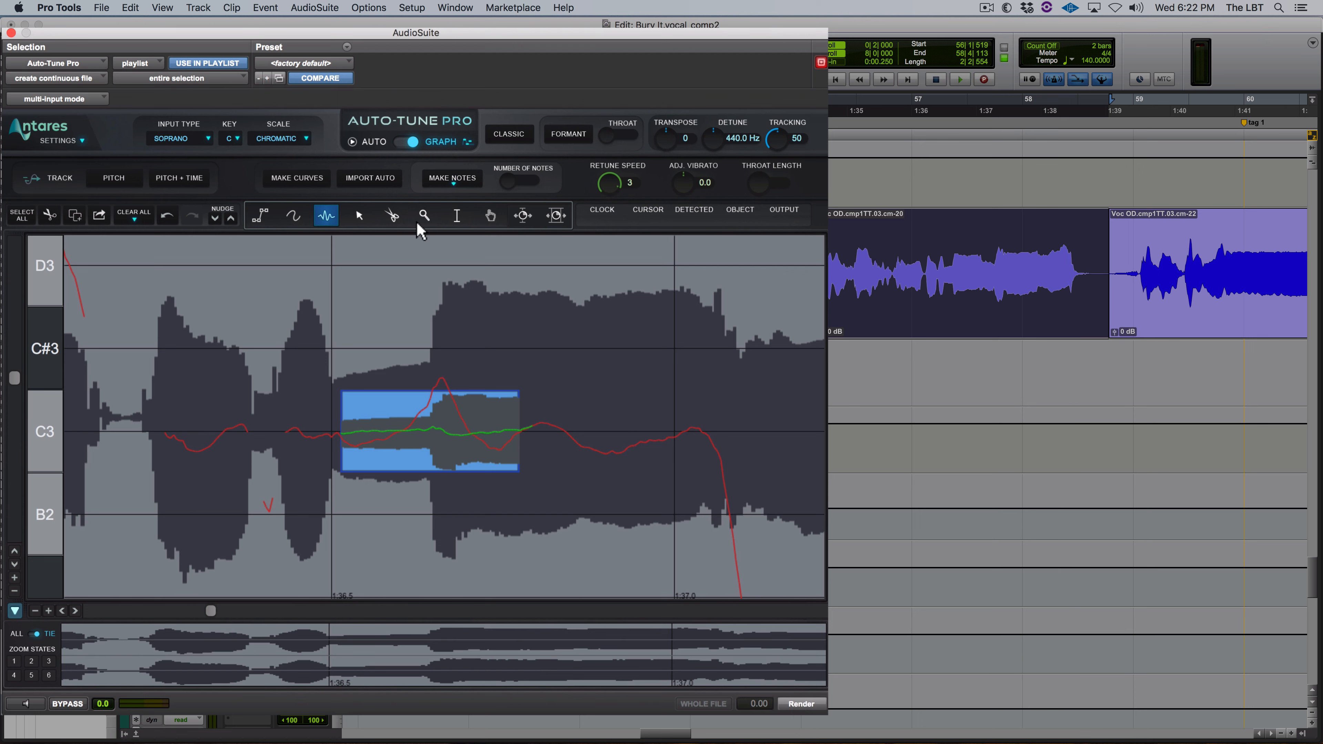
# Step: Undo the last render and delete the C3 note object that starts at about 1:36.52
pyautogui.press('super+z')
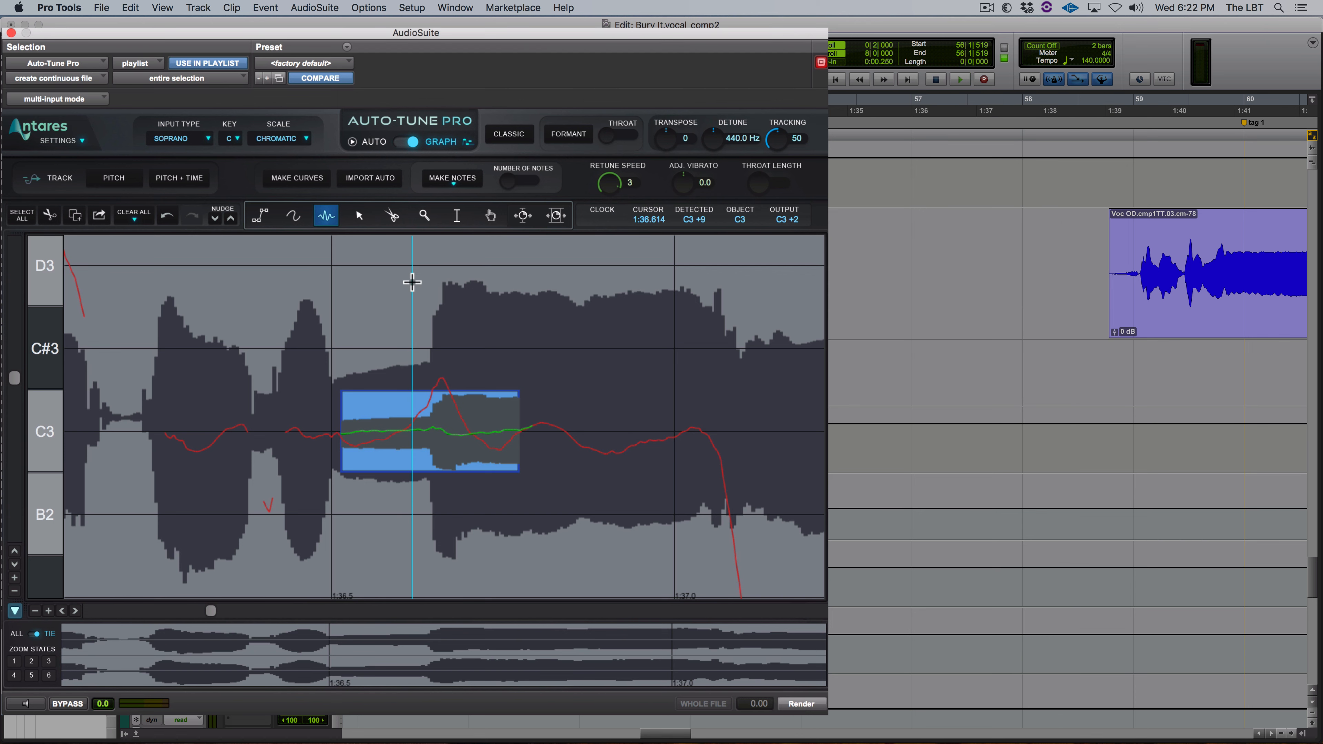
pyautogui.press('super+shift+z')
pyautogui.click(403, 349)
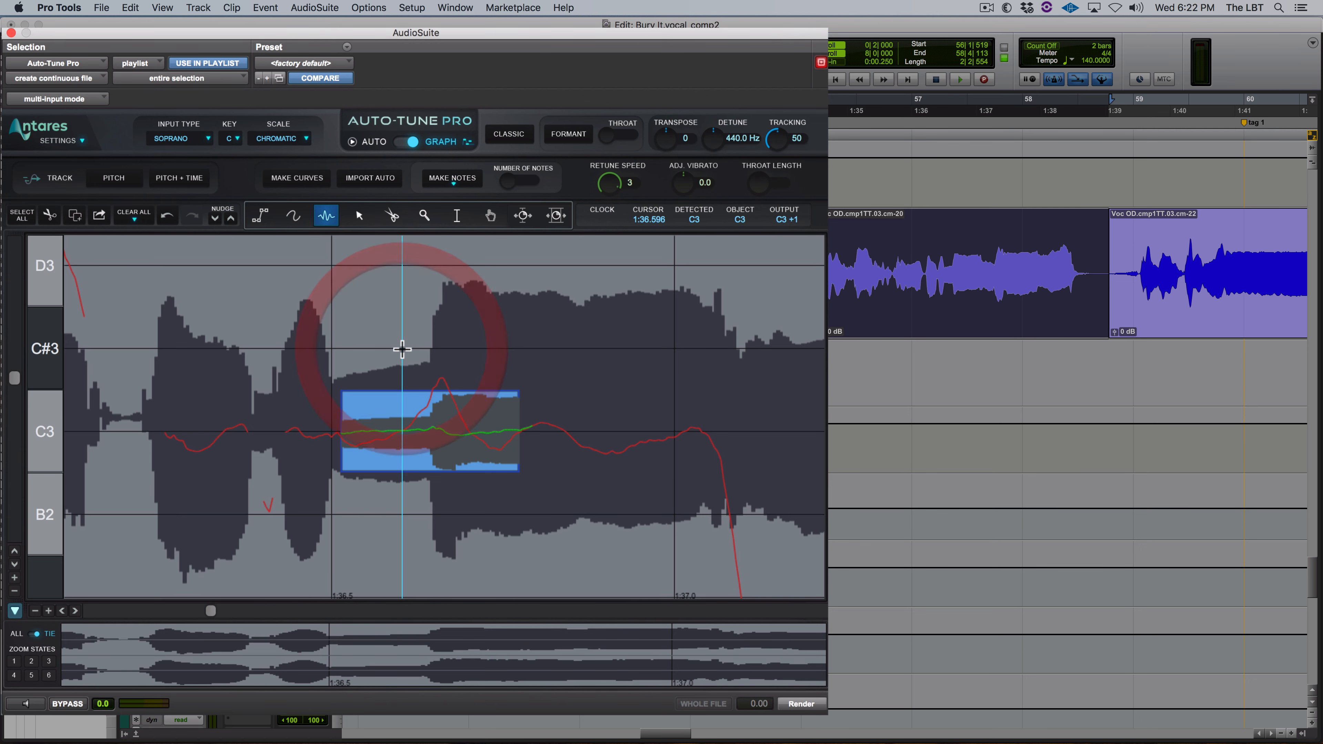
pyautogui.press('Delete')
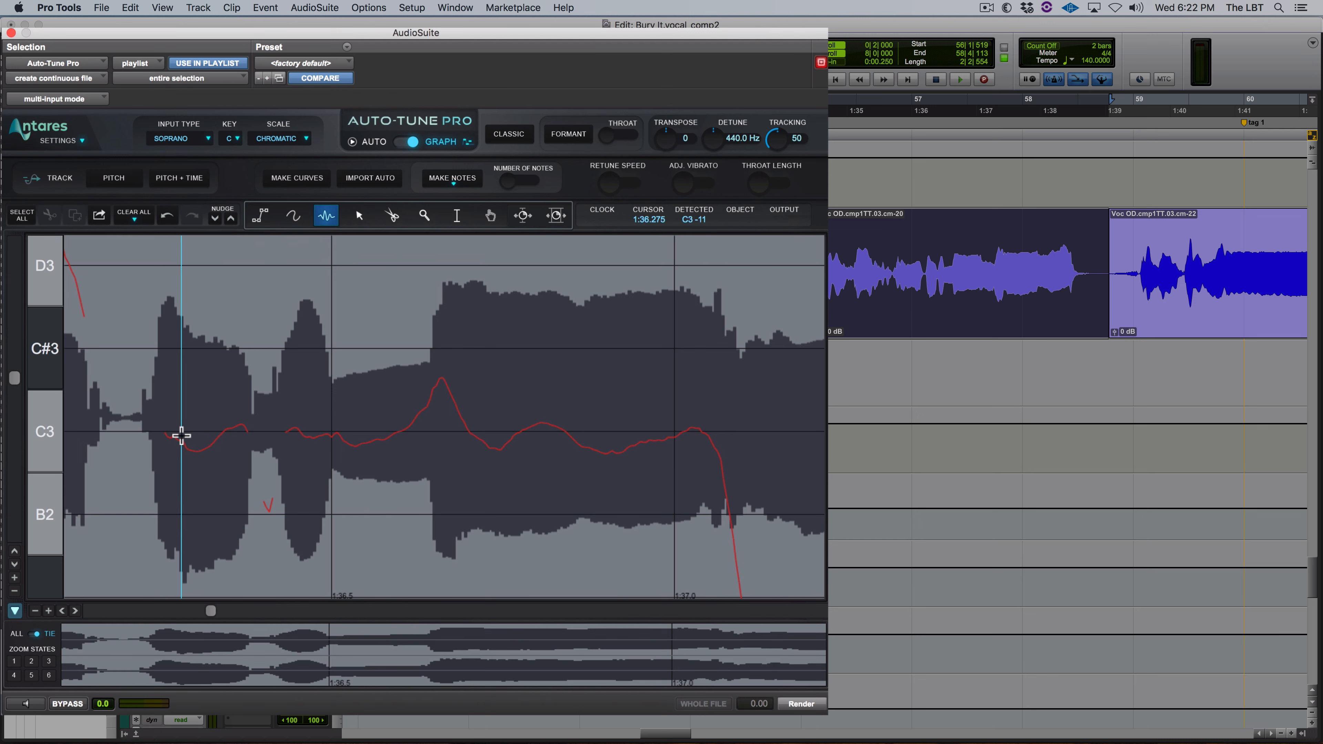
# Step: Draw C3 note objects from about 1:36.28 to 1:36.33, with retune speed 14, and from about 1:36.62 to 1:36.76
pyautogui.moveTo(181, 435); pyautogui.dragTo(219, 435)
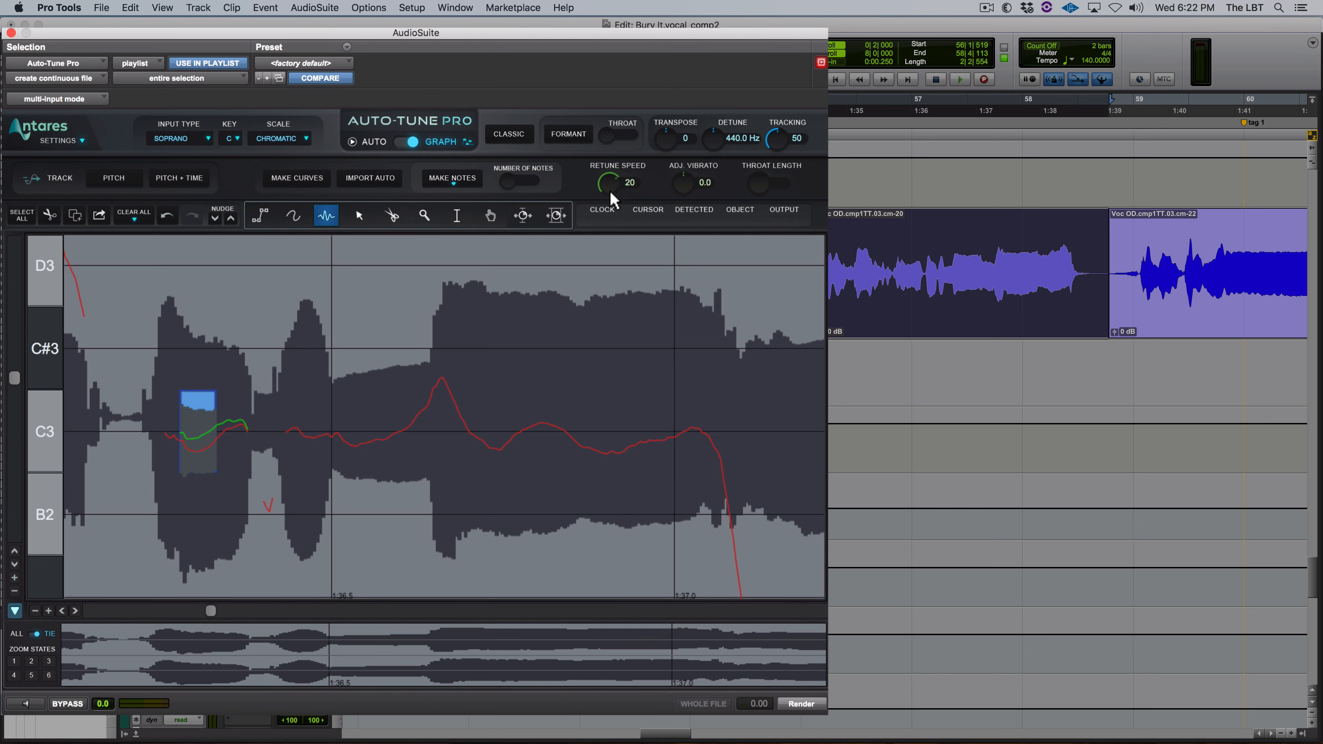
pyautogui.moveTo(610, 180); pyautogui.dragTo(609, 182)
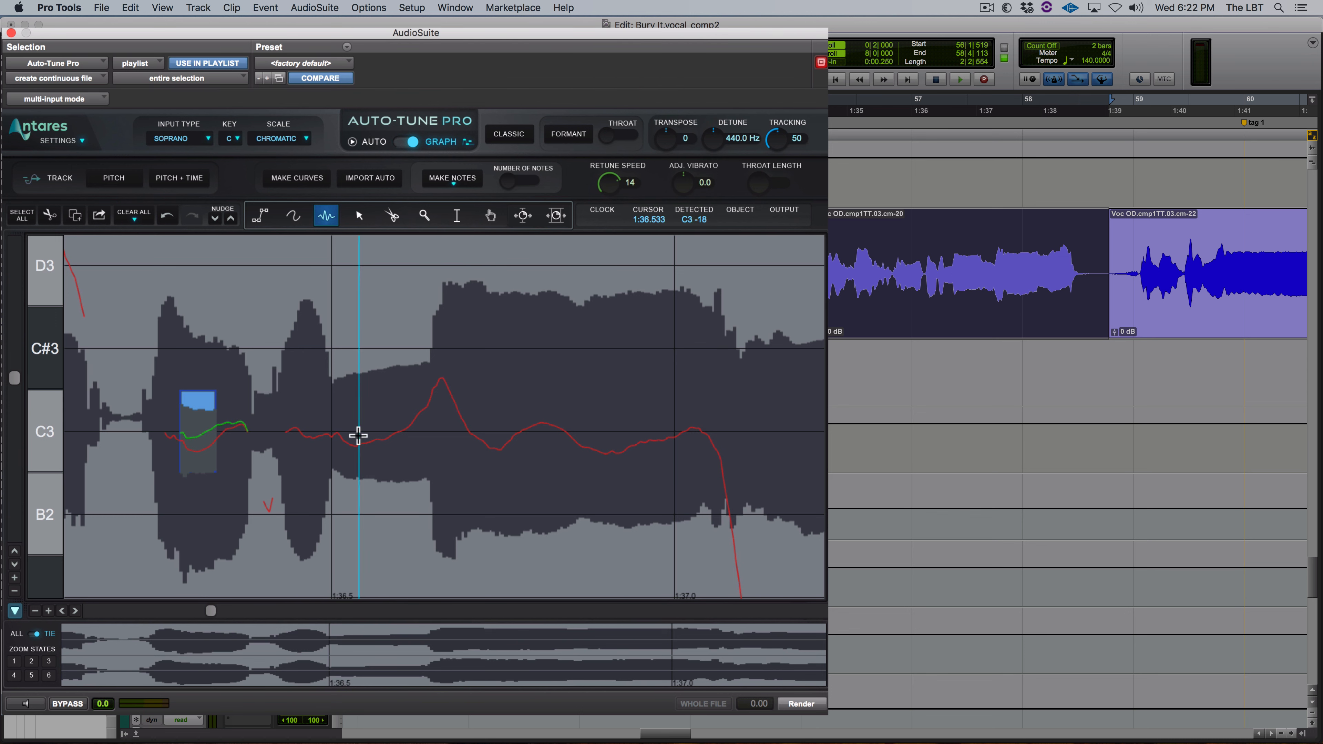
pyautogui.moveTo(412, 424); pyautogui.dragTo(511, 437)
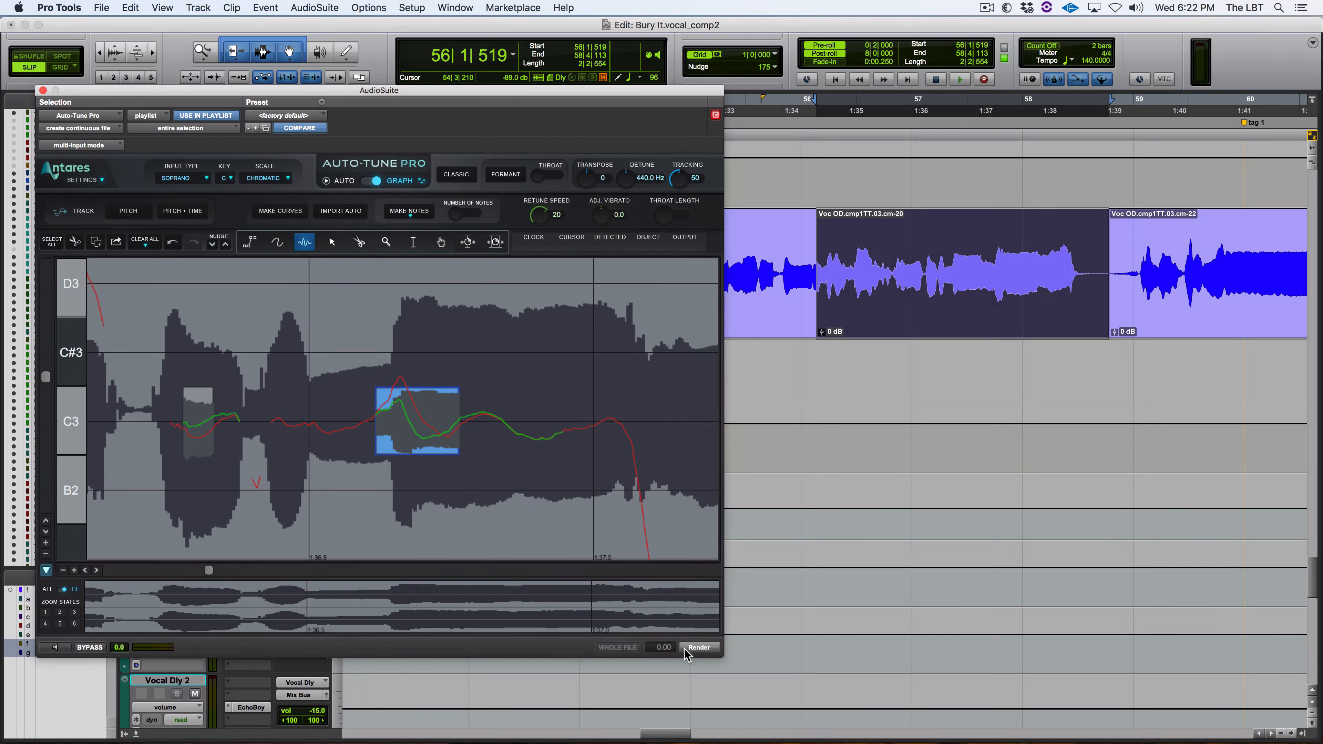
# Step: Render the phrase with the two short C3 note objects and listen to it in the session
pyautogui.click(697, 648)
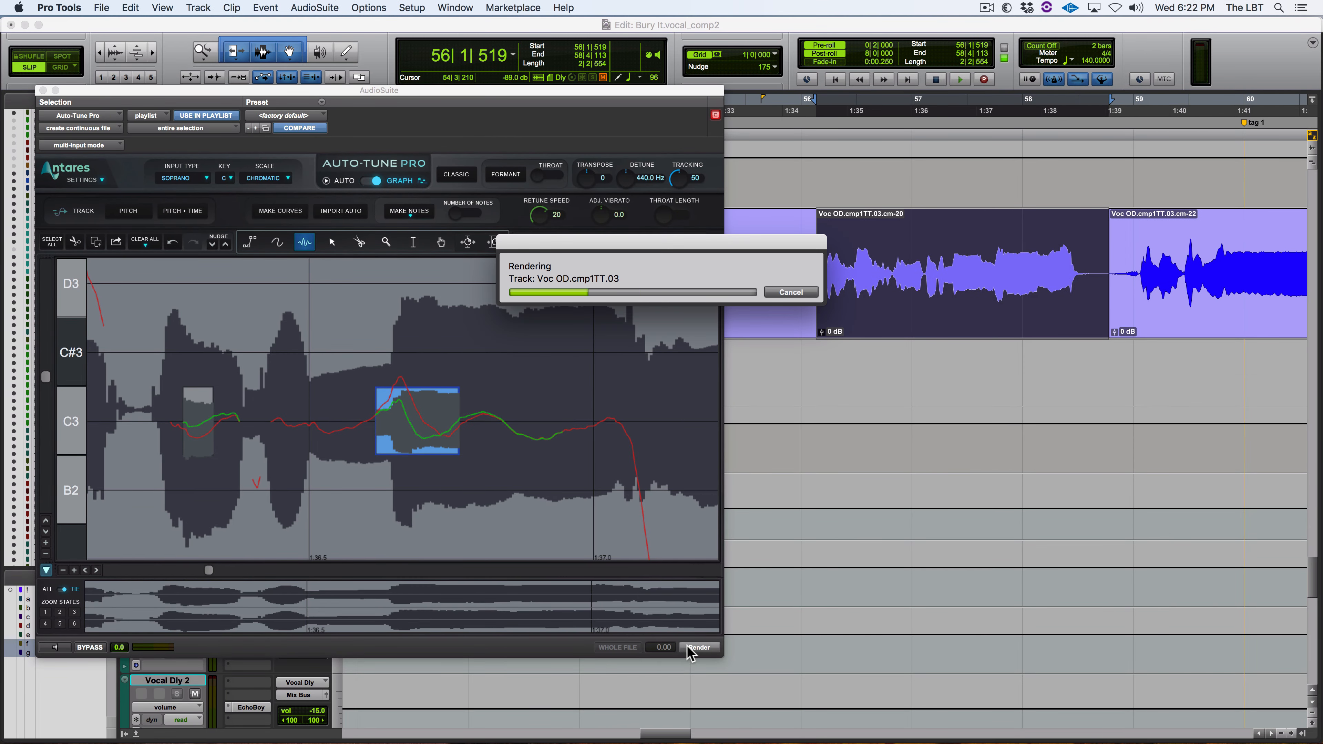
pyautogui.press('space')
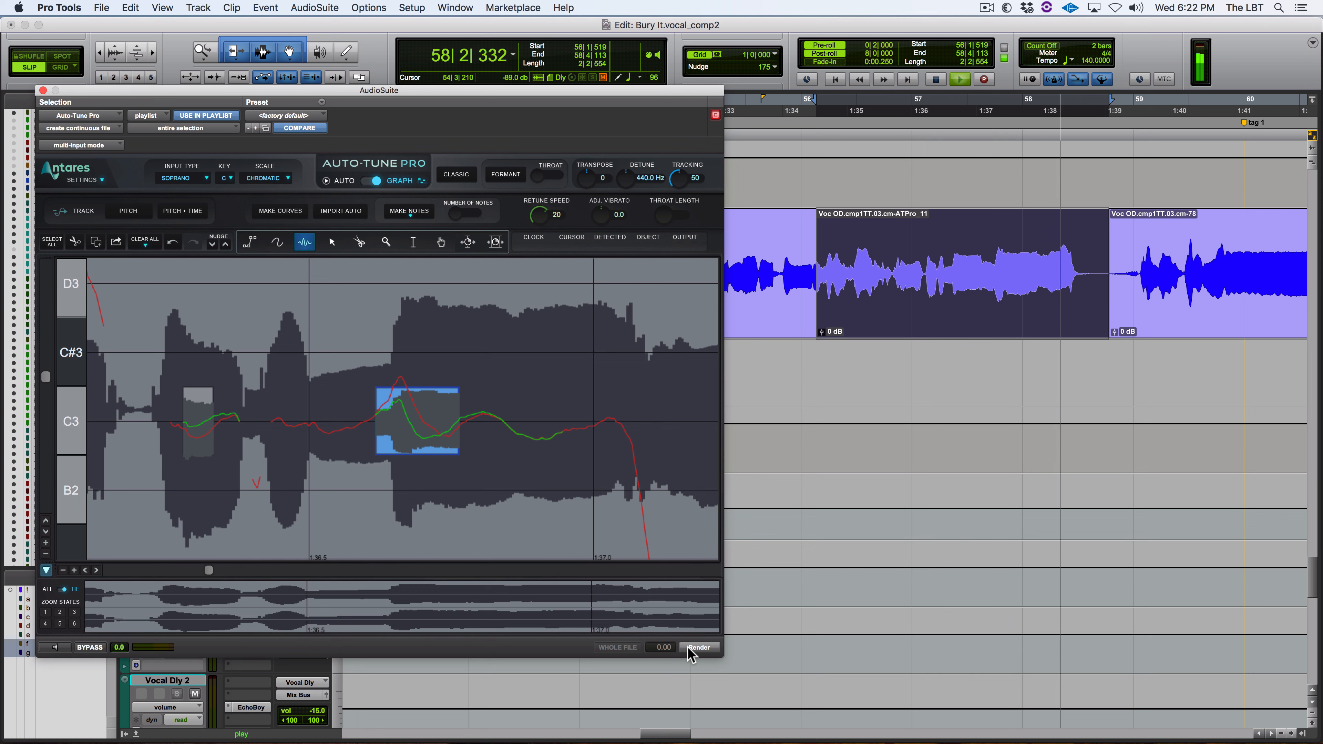
pyautogui.press('space')
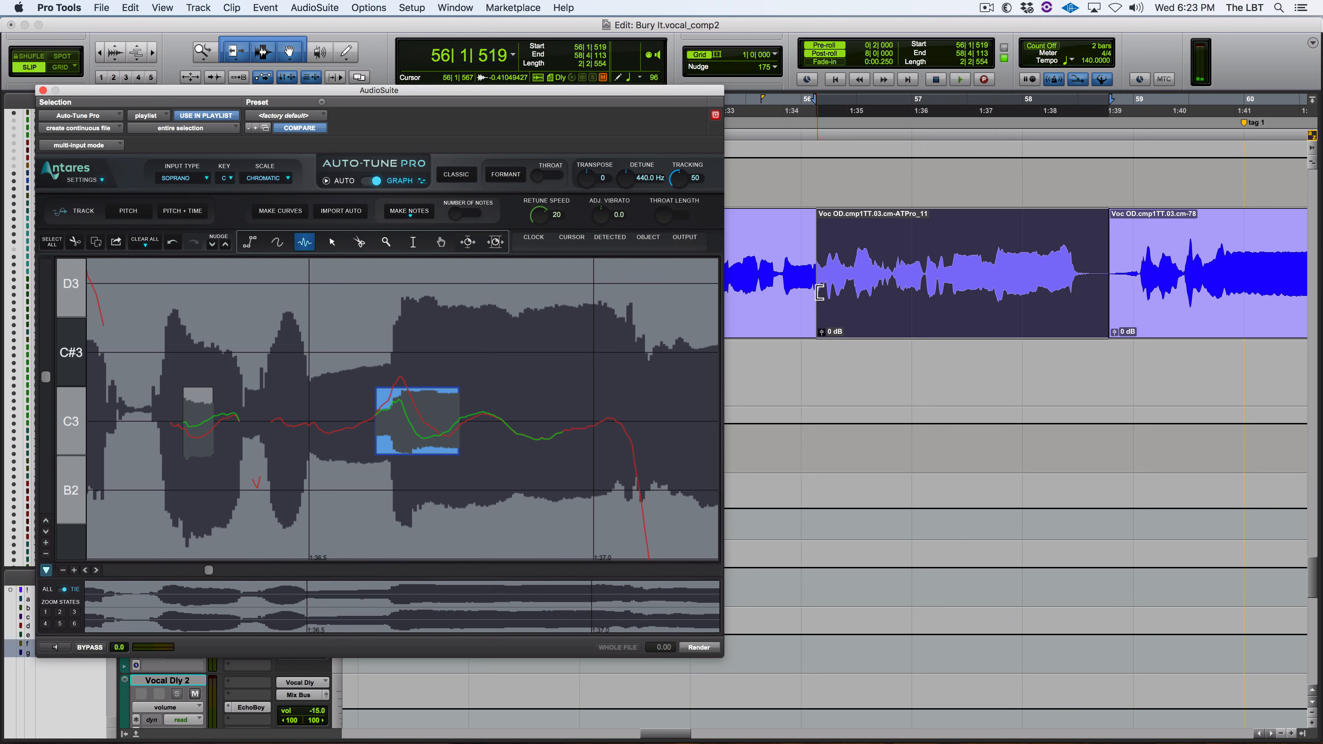
# Step: Adjust both edit boundaries of the newly rendered clip and crossfade it into the neighbouring vocal clips
pyautogui.click(819, 294)
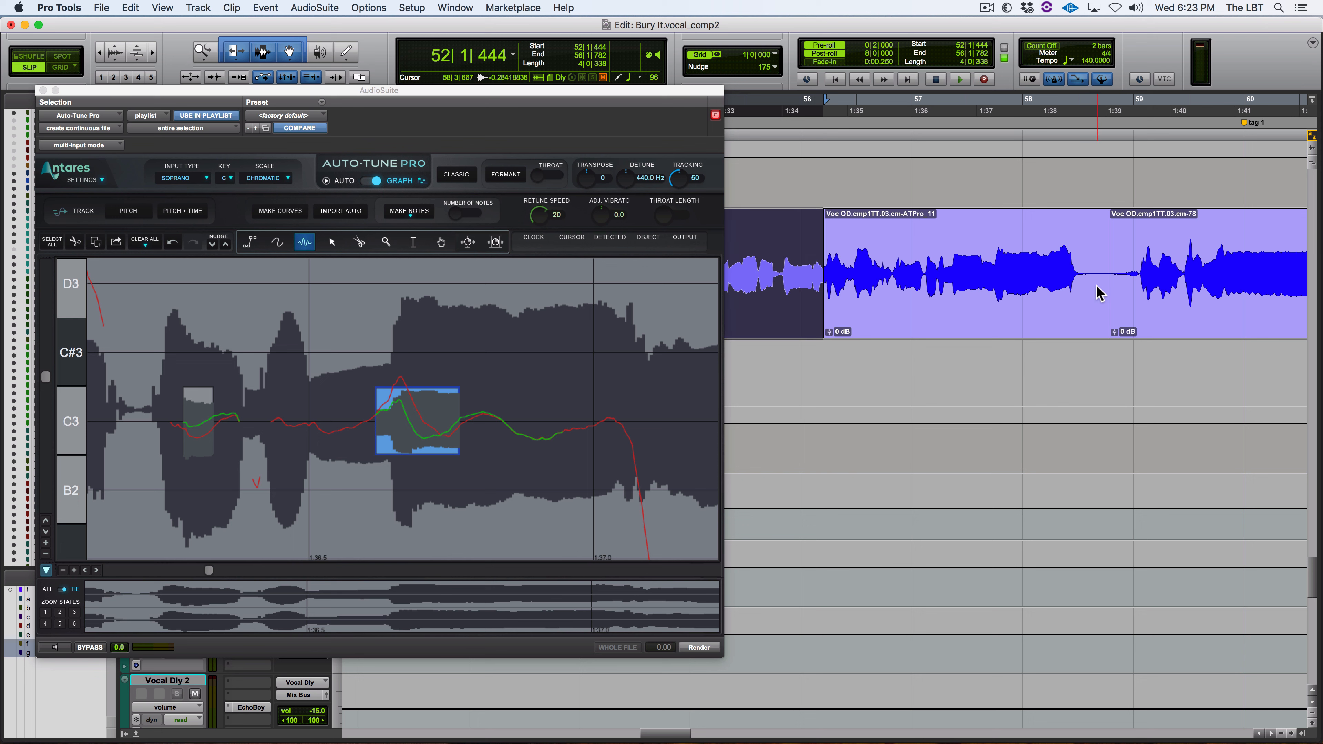
pyautogui.moveTo(1116, 285); pyautogui.dragTo(1096, 285)
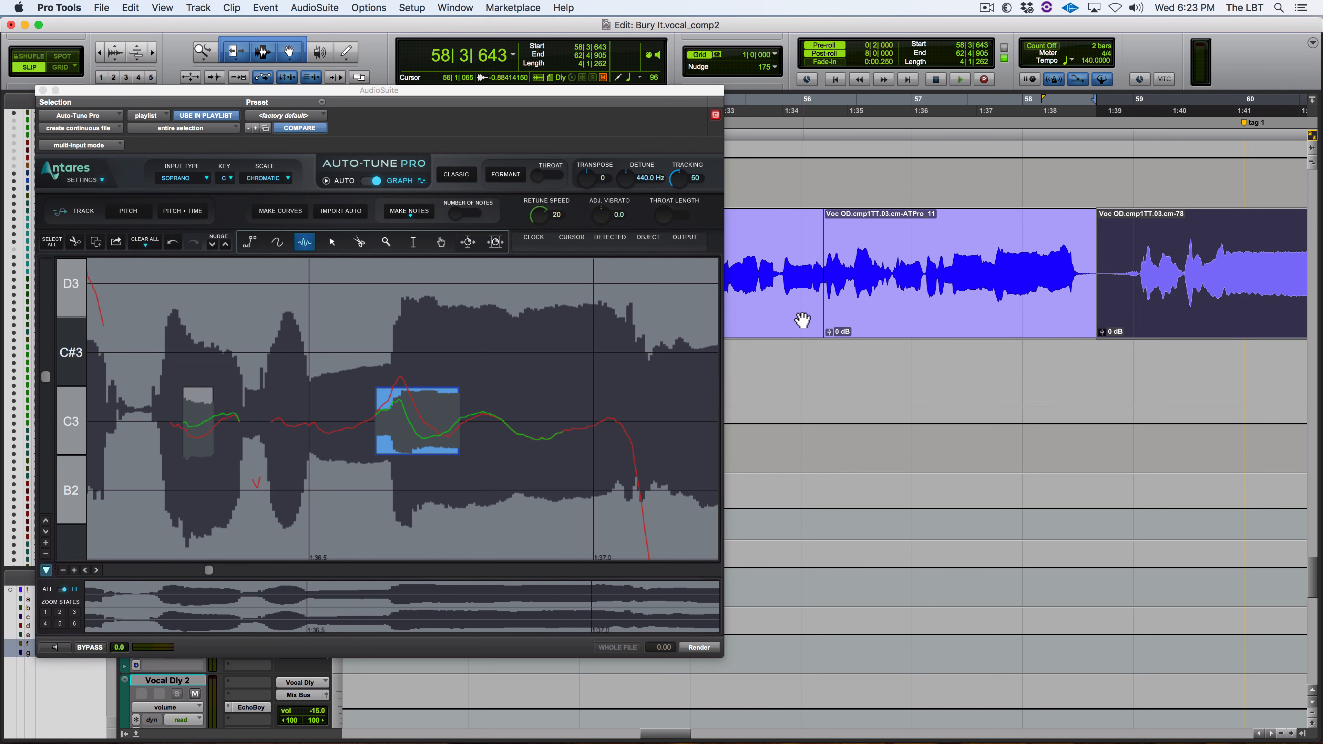
pyautogui.moveTo(822, 331); pyautogui.dragTo(826, 331)
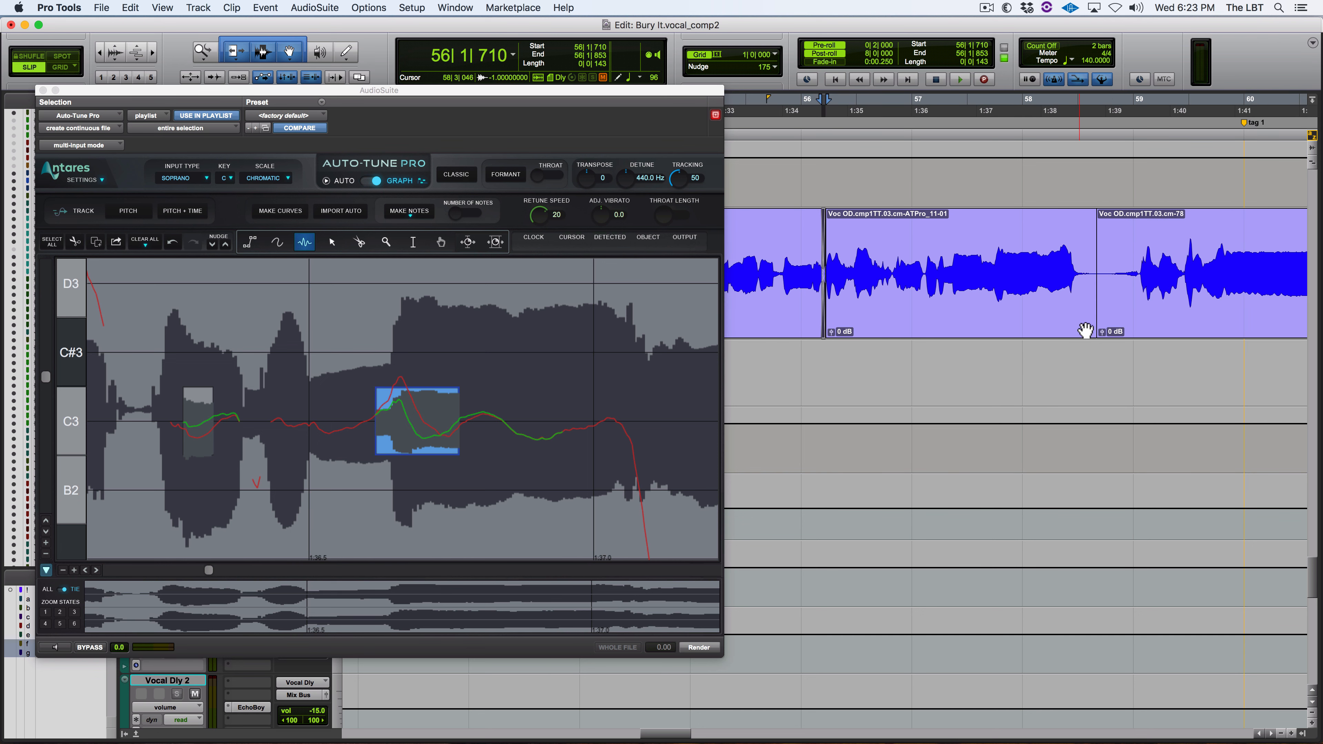
pyautogui.moveTo(1095, 330); pyautogui.dragTo(1100, 328)
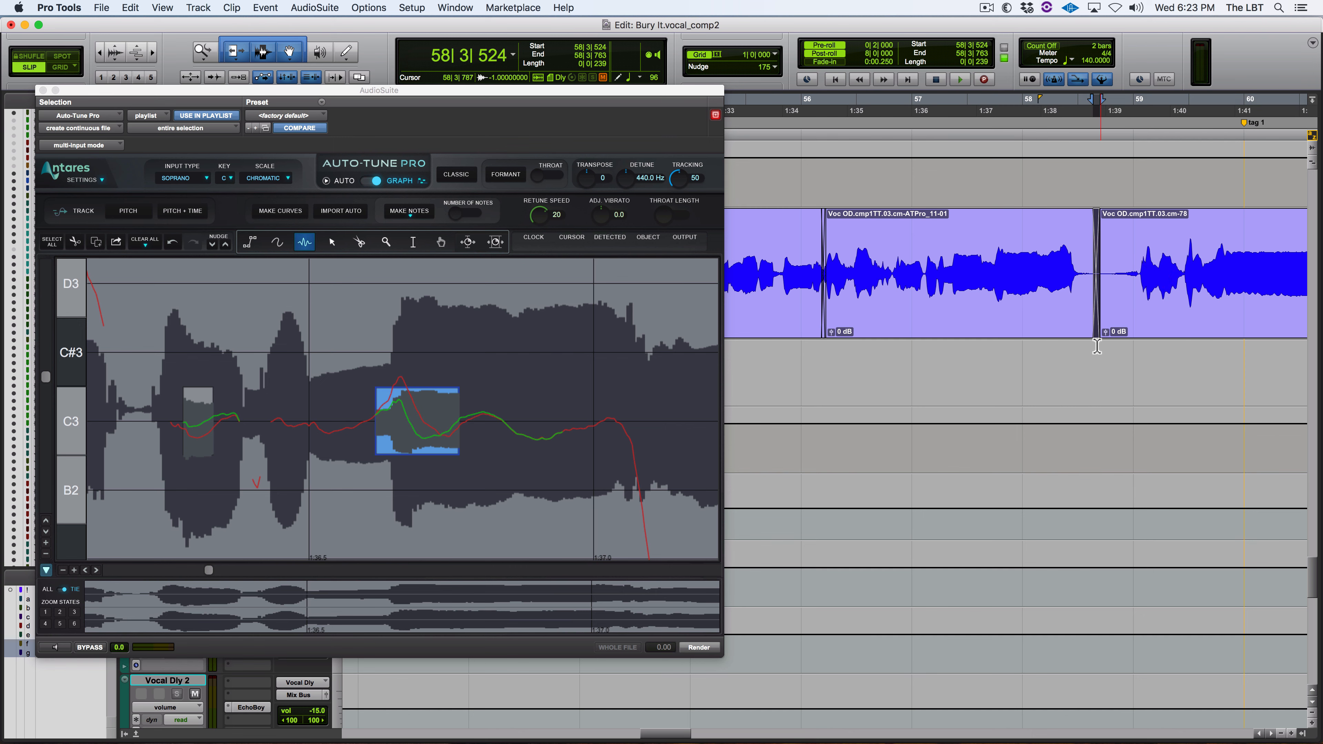
# Step: Unmute the Voc OD.cmp1TT.03.cm-23 clip before verse 2 and play it
pyautogui.press('r')
pyautogui.press('r')
pyautogui.press('r')
pyautogui.press('r')
pyautogui.press('r')
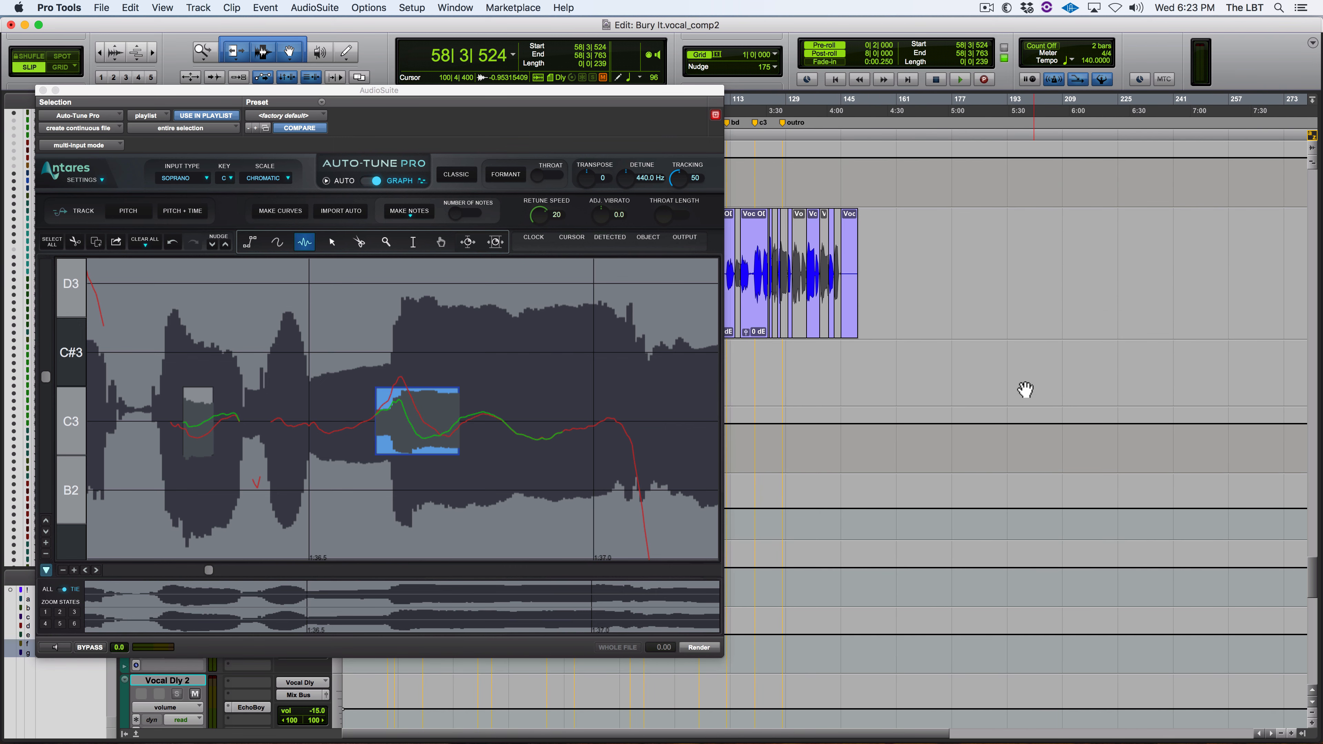
pyautogui.press('t')
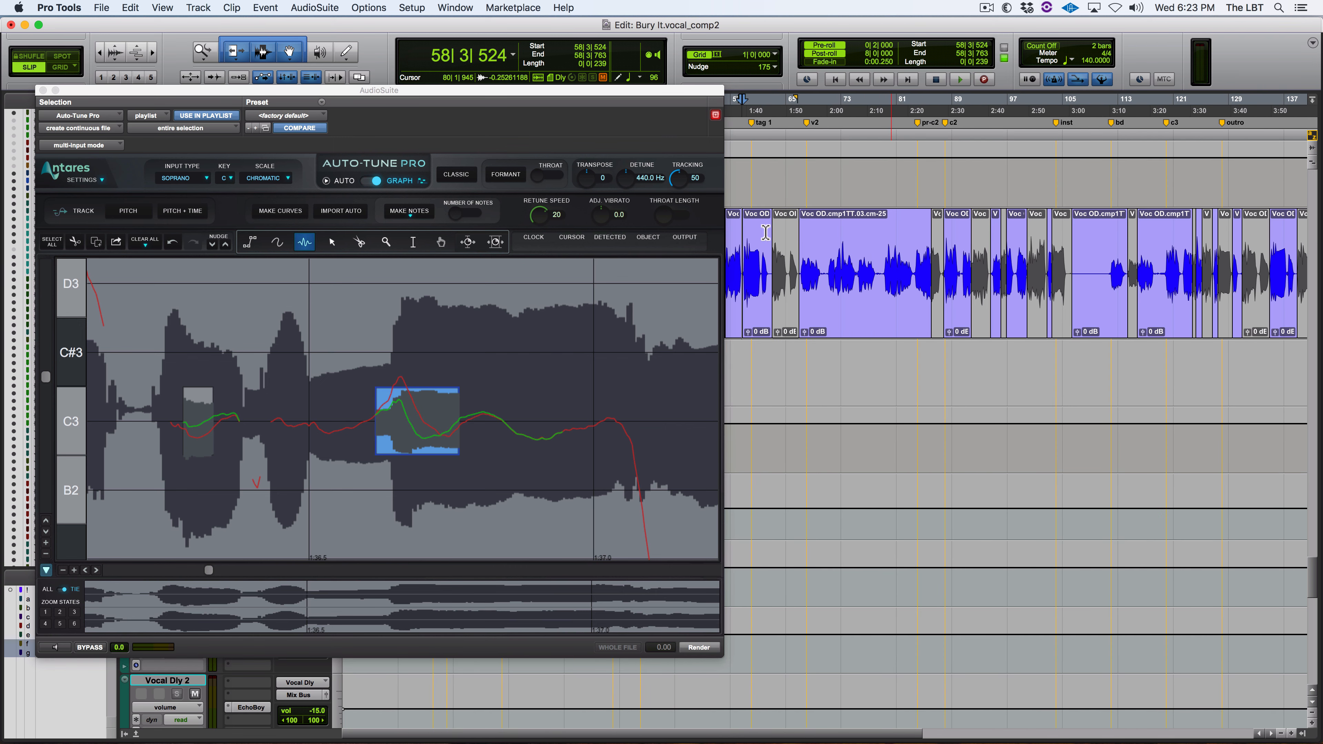
pyautogui.moveTo(526, 93); pyautogui.dragTo(603, 487)
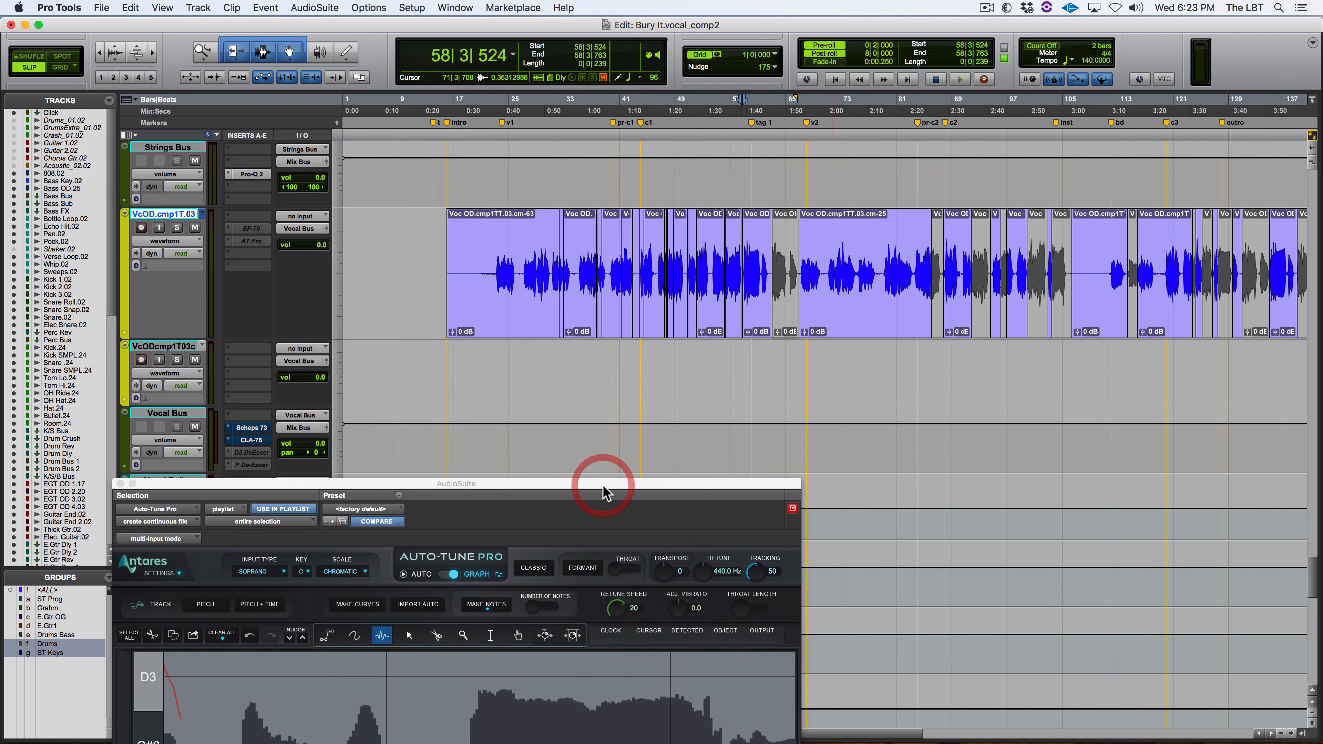
pyautogui.press('r')
pyautogui.press('t')
pyautogui.press('t')
pyautogui.press('t')
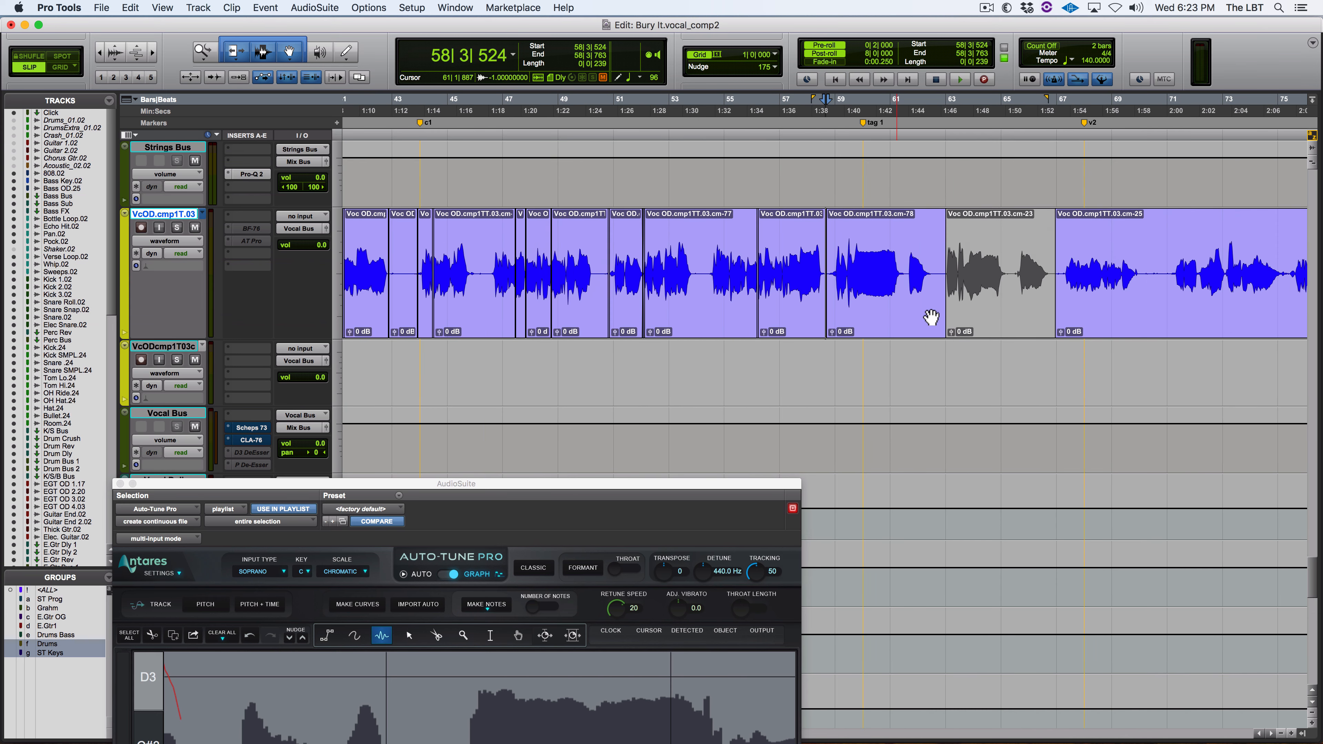
pyautogui.click(967, 307)
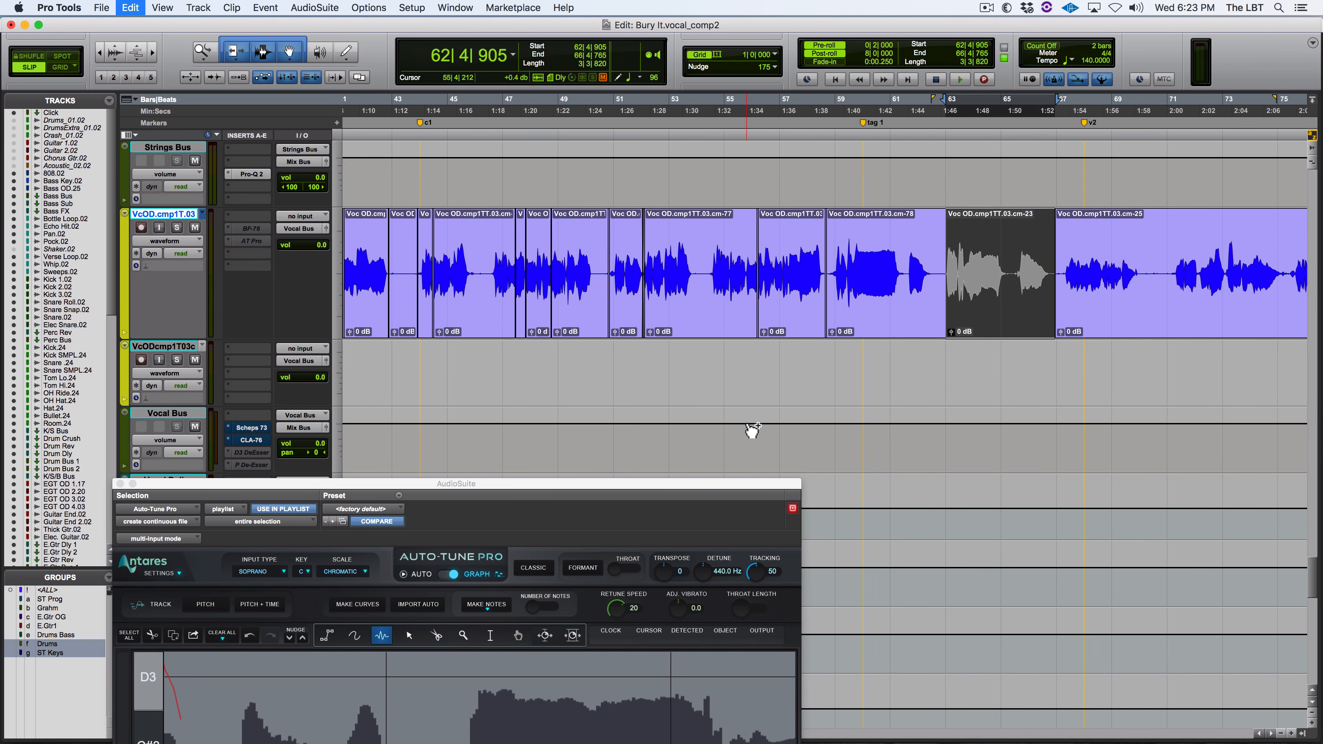
pyautogui.press('super+m')
pyautogui.press('space')
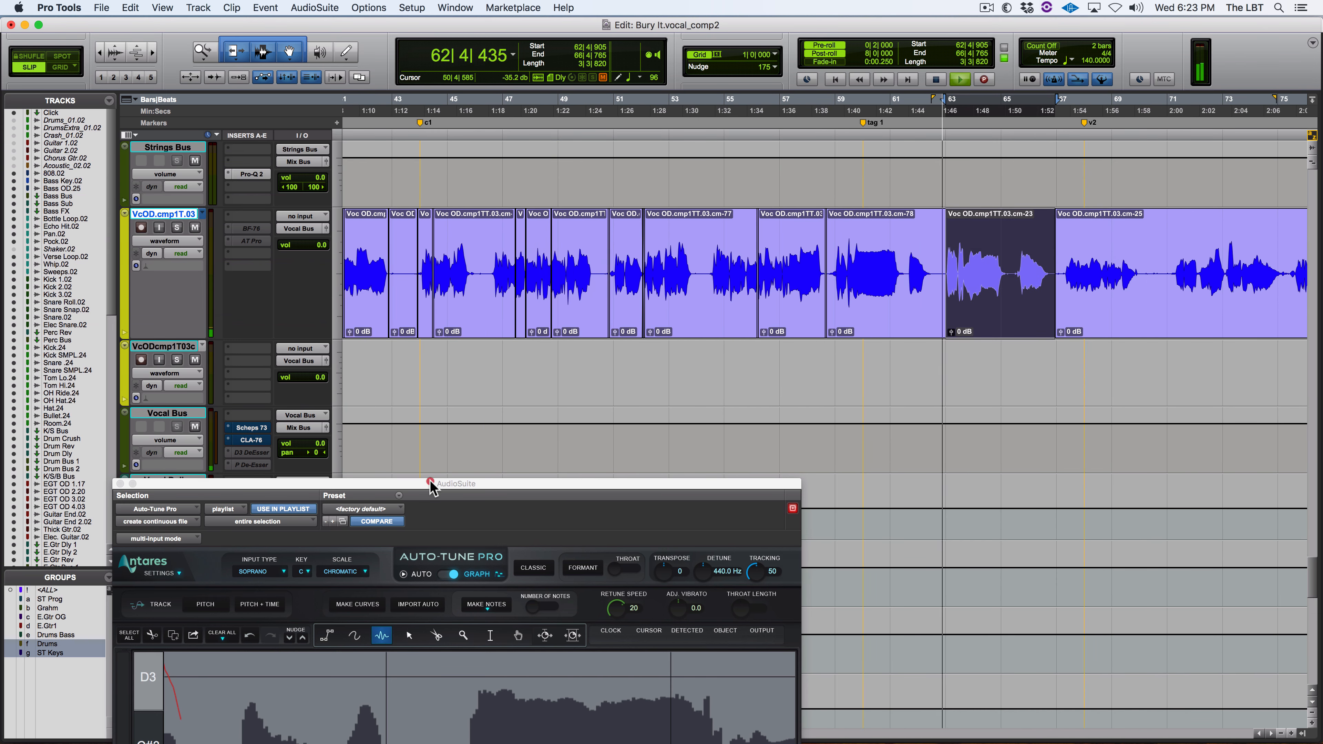
pyautogui.moveTo(428, 483); pyautogui.dragTo(474, 6)
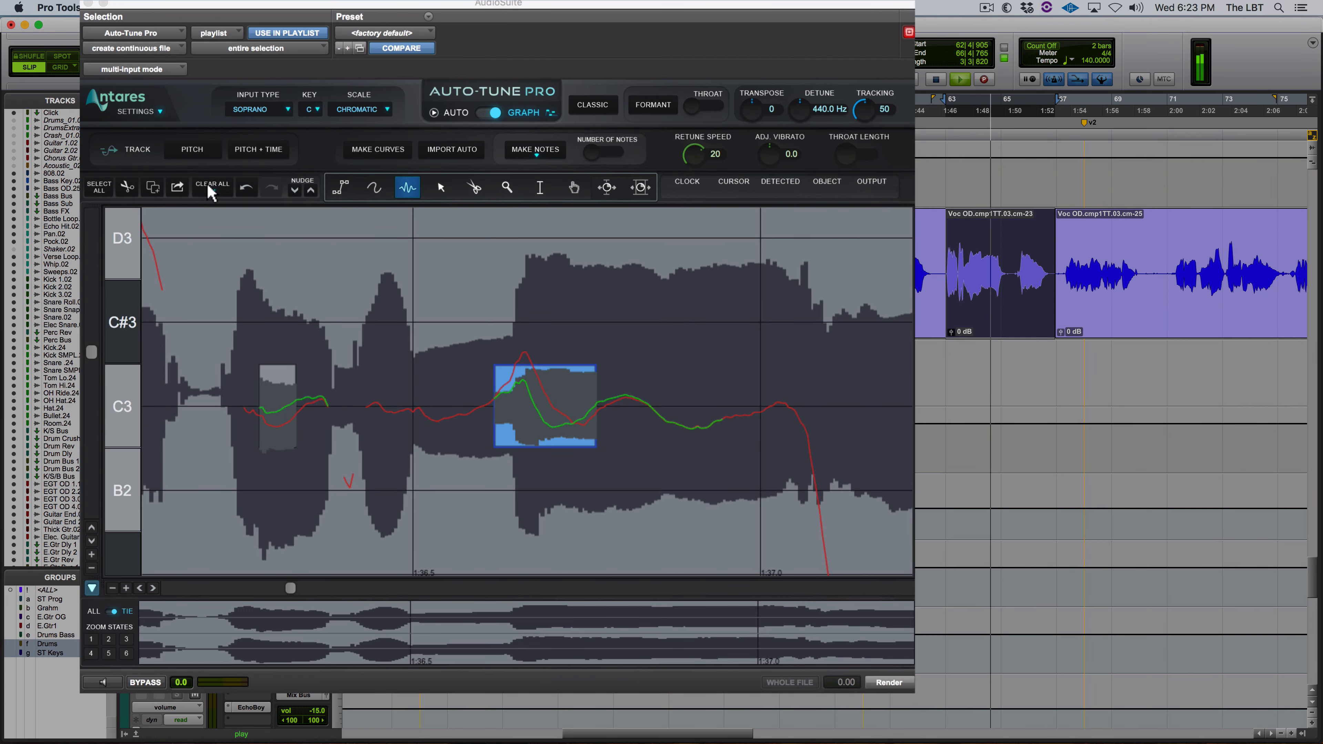
# Step: Clear all Auto-Tune data and track the pitch of the unmuted clip
pyautogui.click(210, 193)
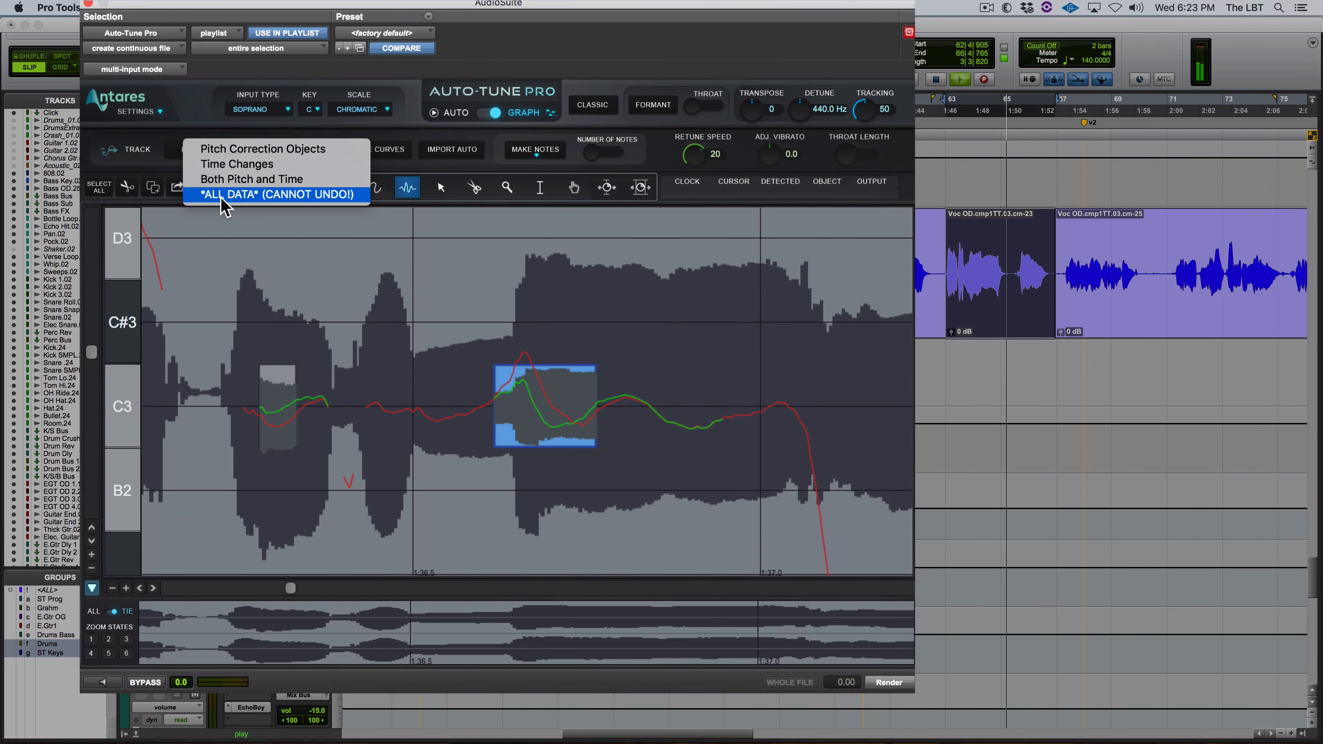
pyautogui.click(216, 198)
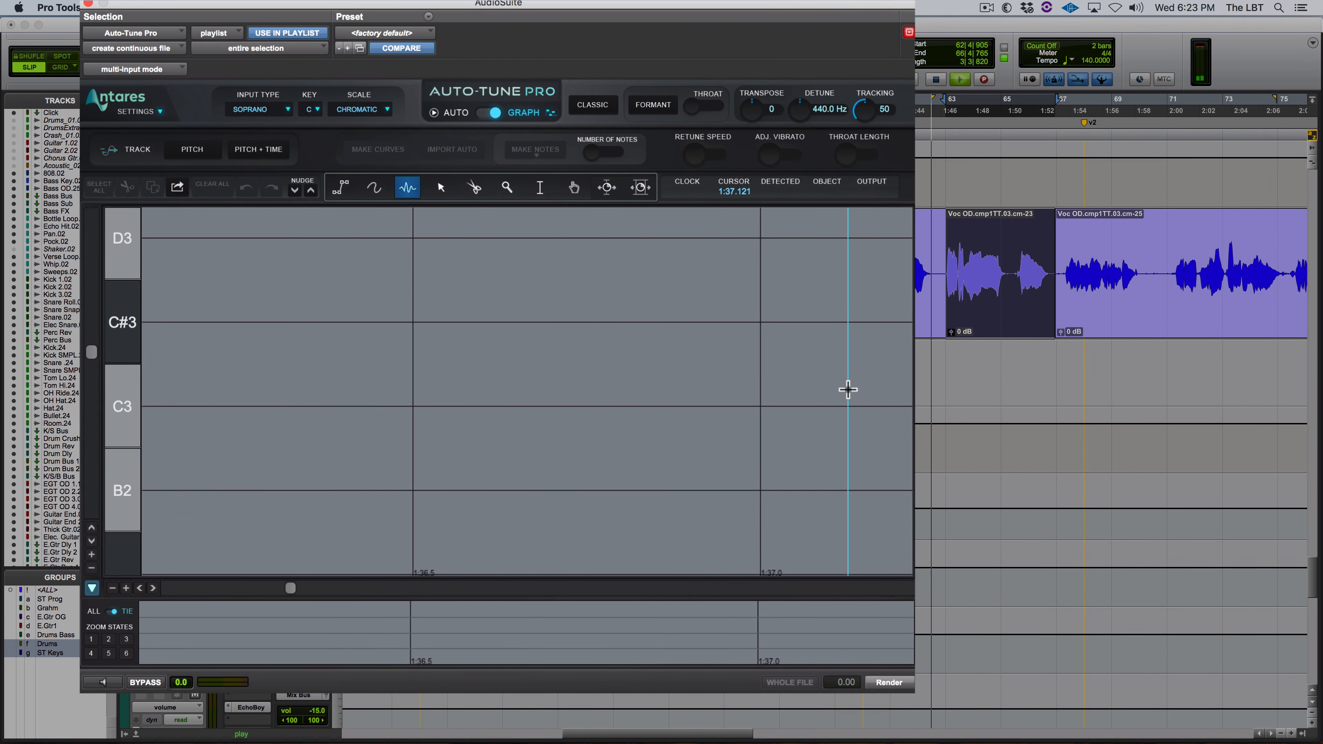
pyautogui.click(195, 152)
pyautogui.click(102, 682)
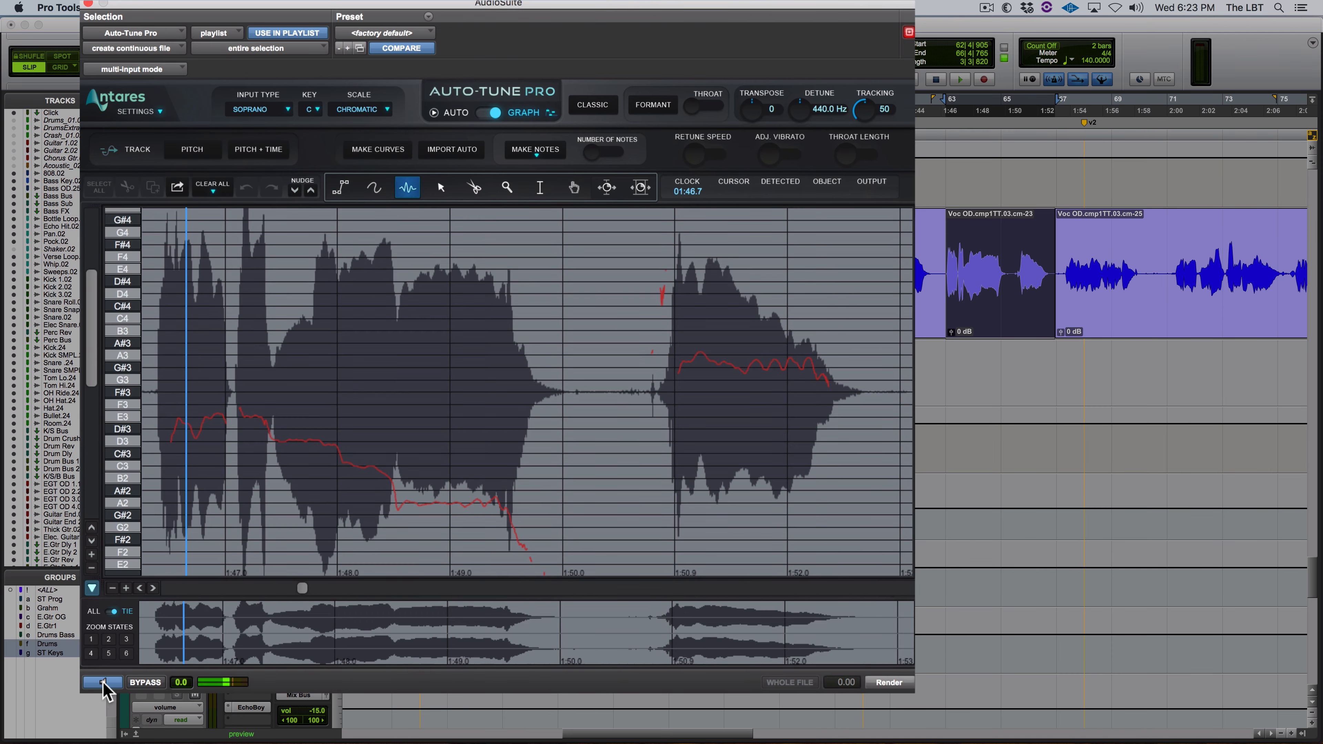
pyautogui.click(104, 684)
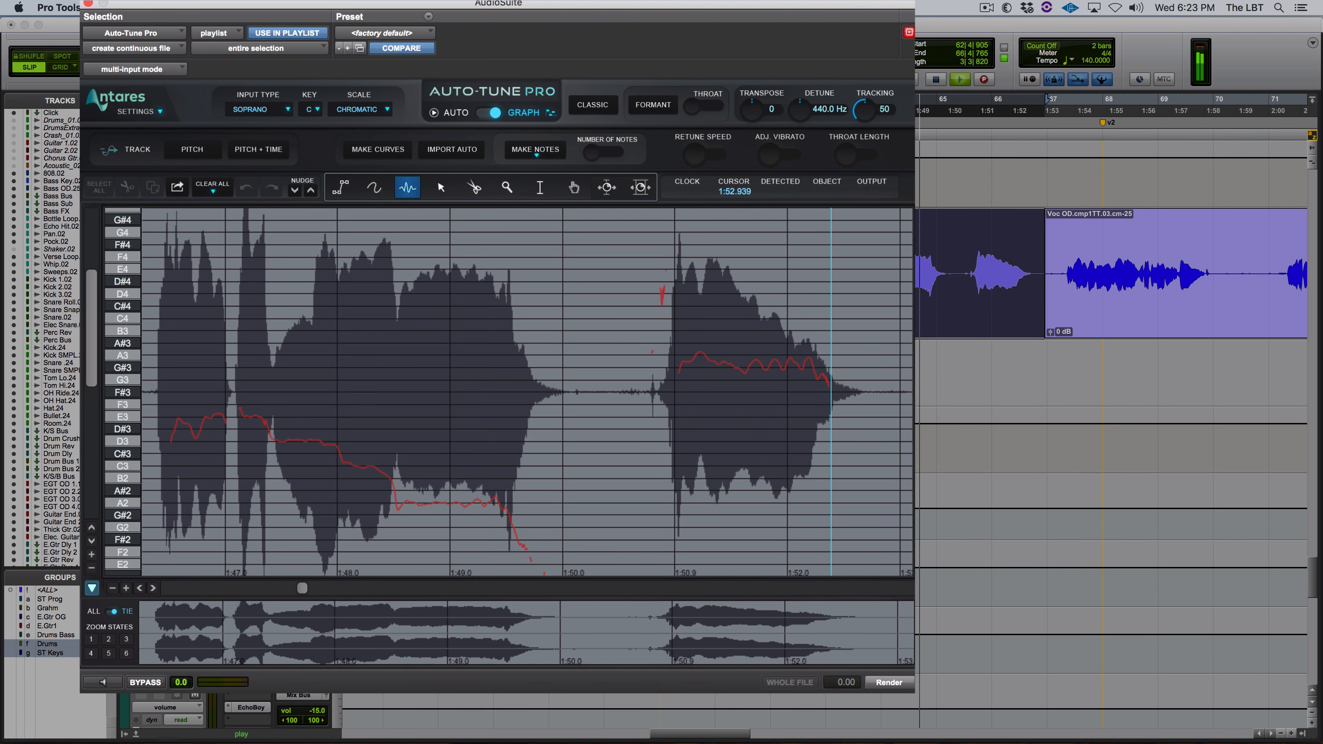
# Step: Audition the selected clip in the session and extend its start slightly earlier, to 62|4|714
pyautogui.press('space')
pyautogui.moveTo(720, 734); pyautogui.dragTo(708, 735)
pyautogui.press('space')
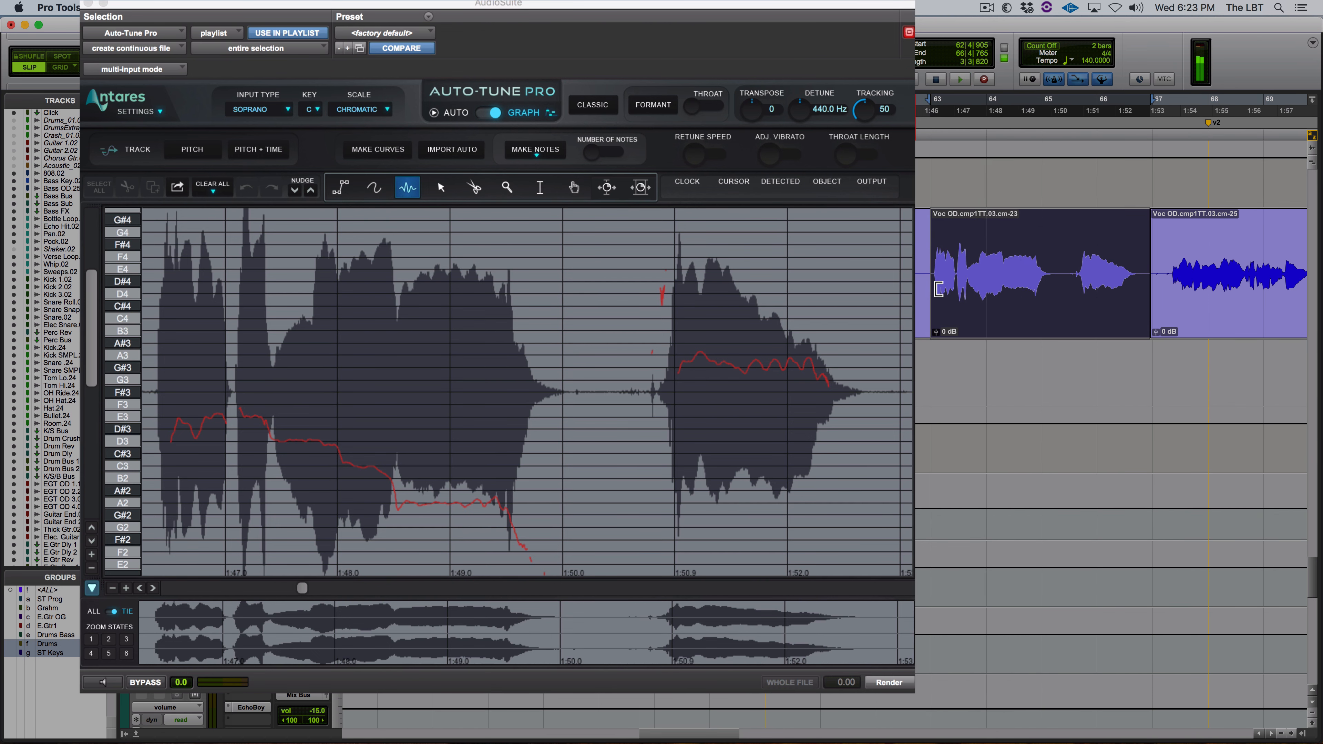
pyautogui.press('space')
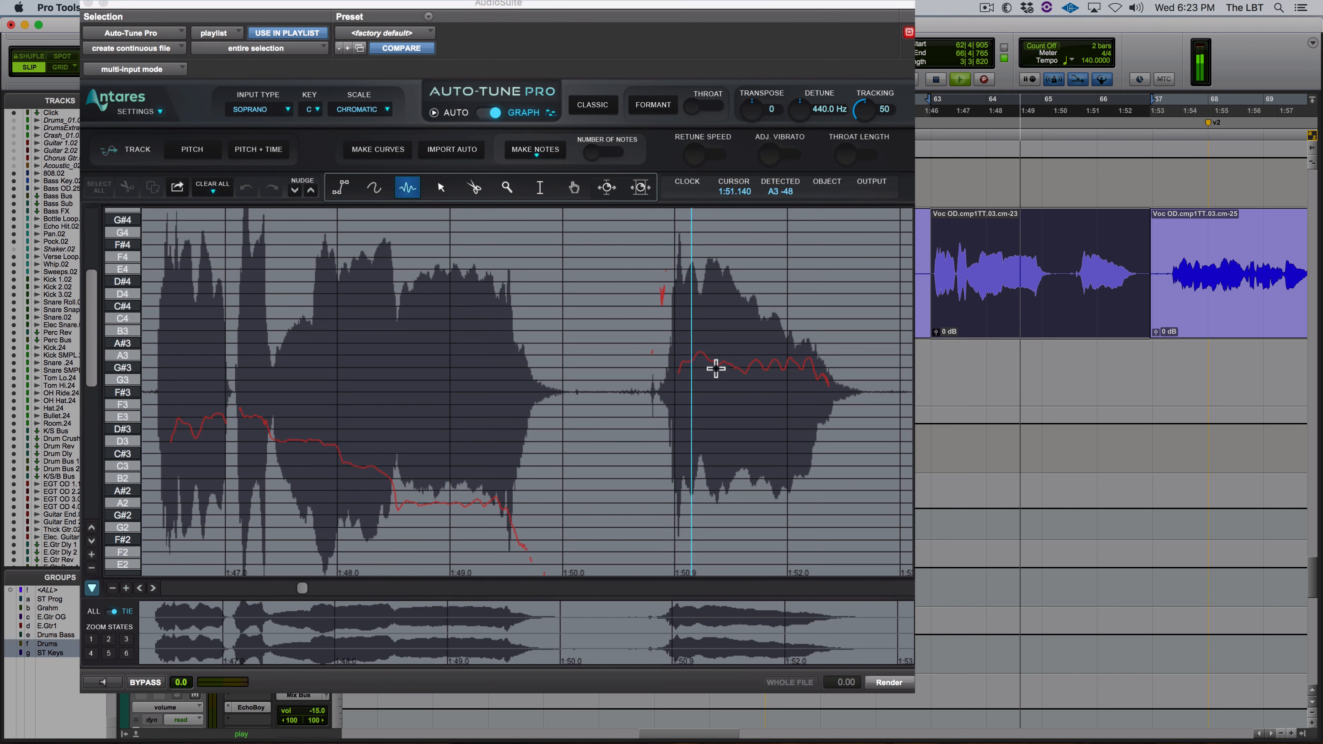
pyautogui.press('space')
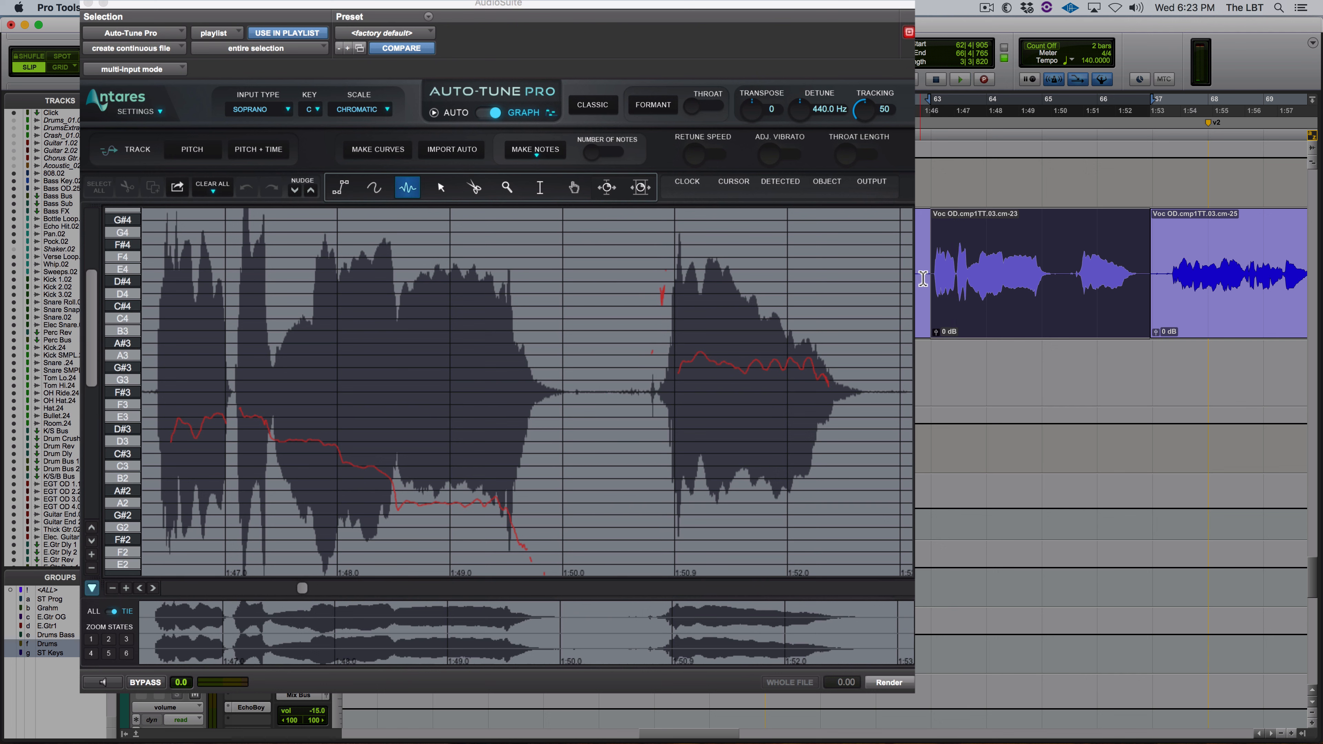
pyautogui.moveTo(936, 278); pyautogui.dragTo(930, 279)
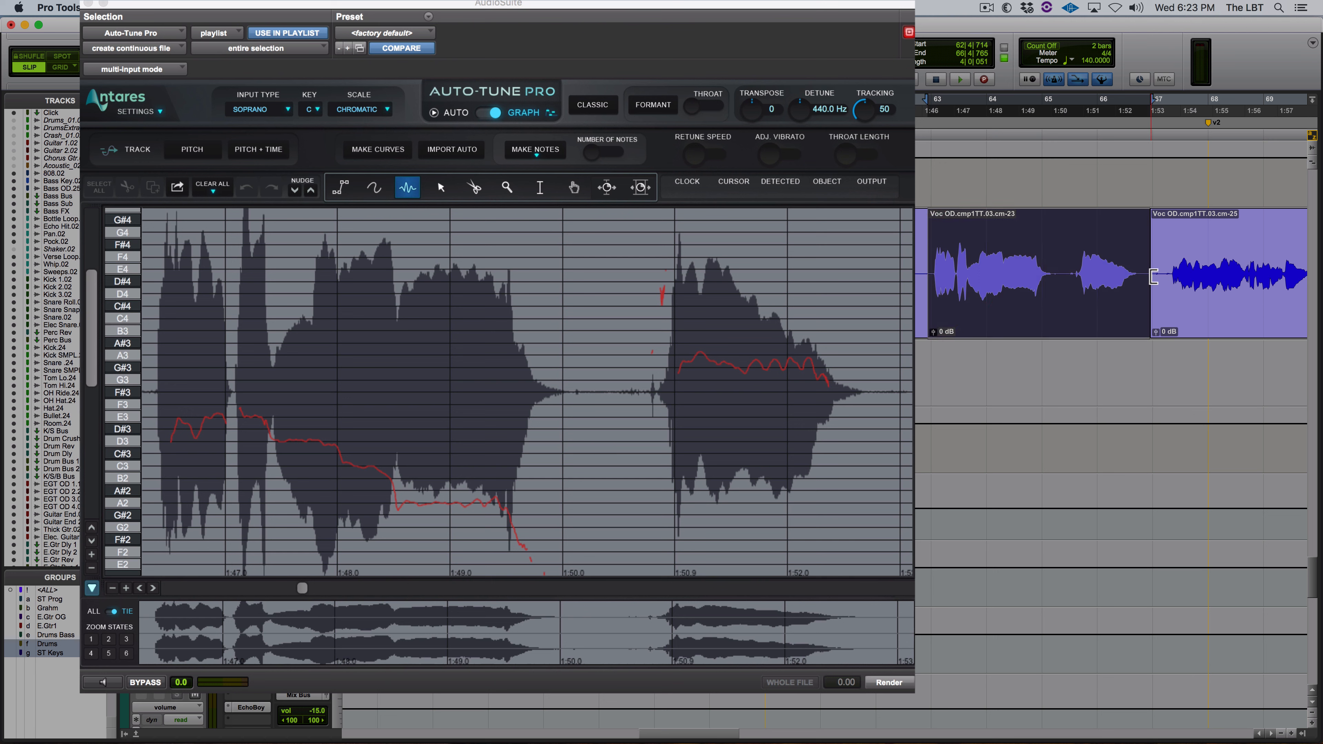
# Step: Track the extended clip's pitch again over the existing Auto-Tune data
pyautogui.click(147, 153)
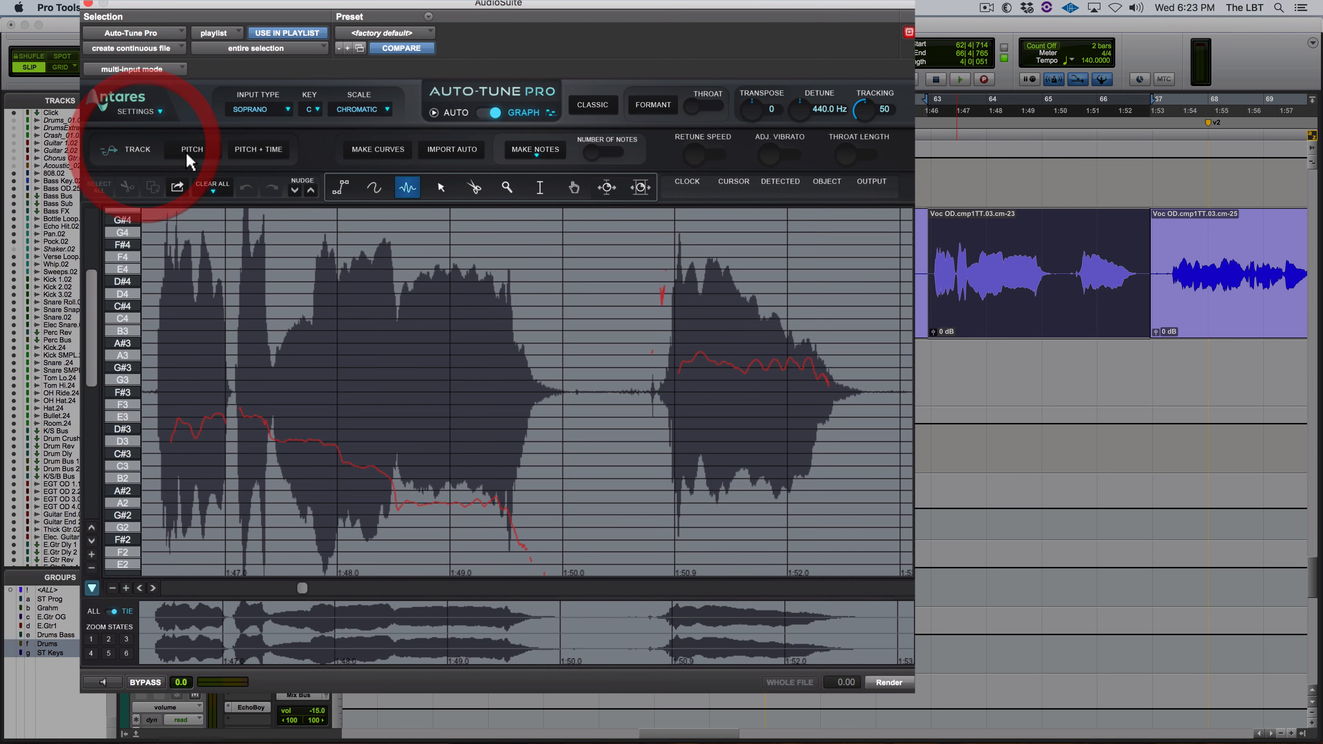
pyautogui.click(190, 156)
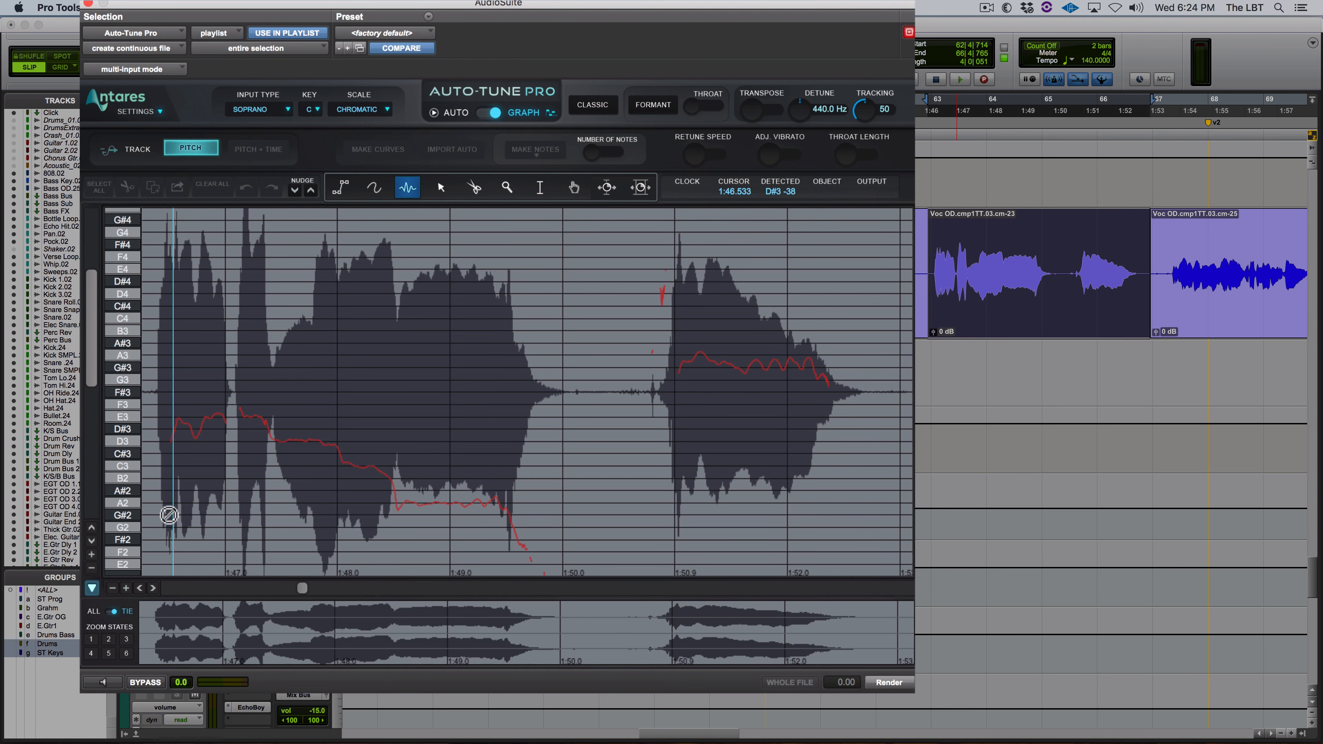
pyautogui.click(107, 682)
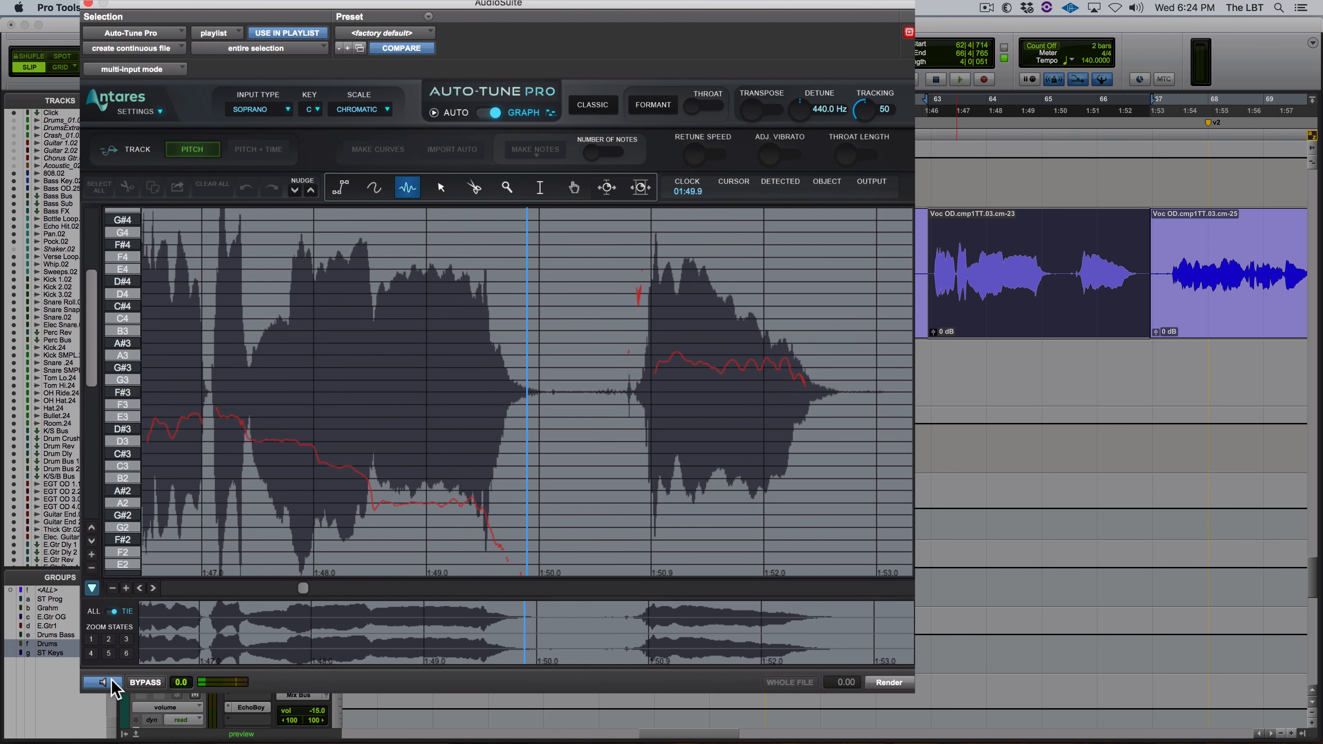
pyautogui.press('space')
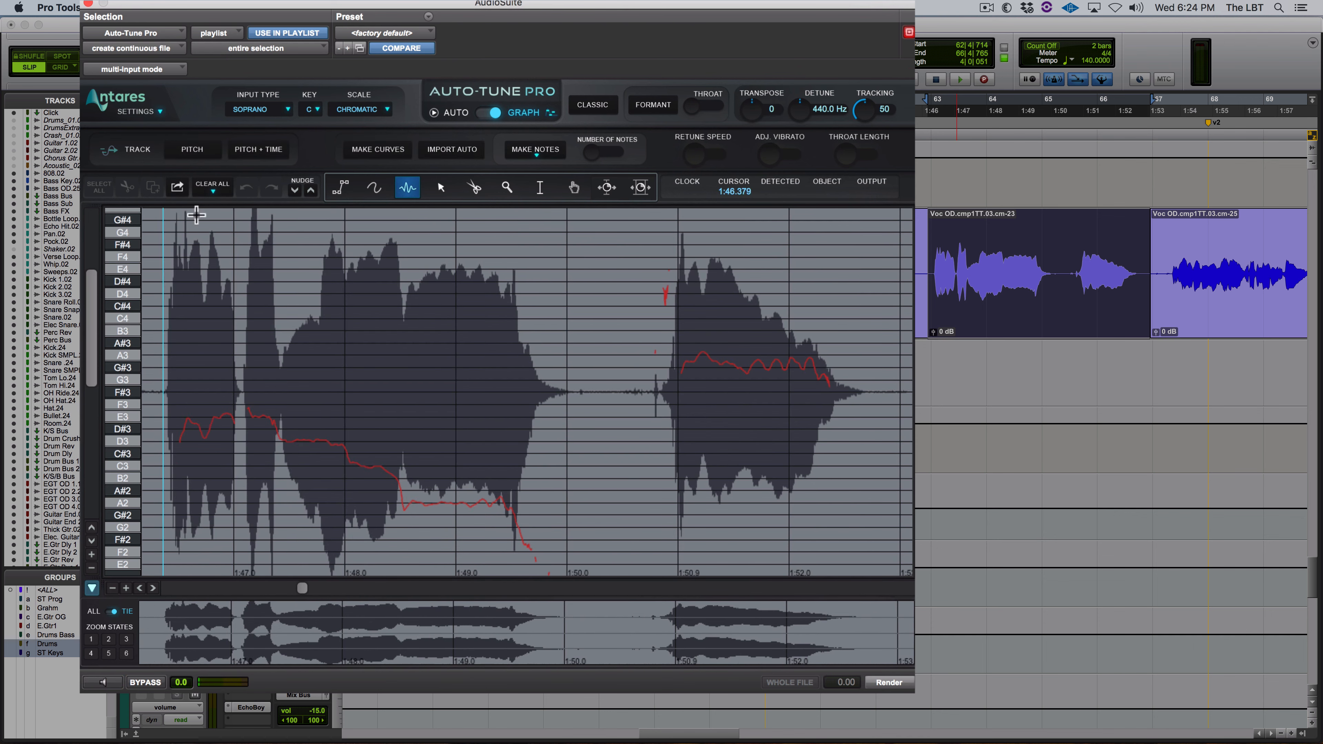
# Step: Clear all Auto-Tune data and track the extended clip's pitch afresh through to its end
pyautogui.click(210, 193)
pyautogui.click(213, 200)
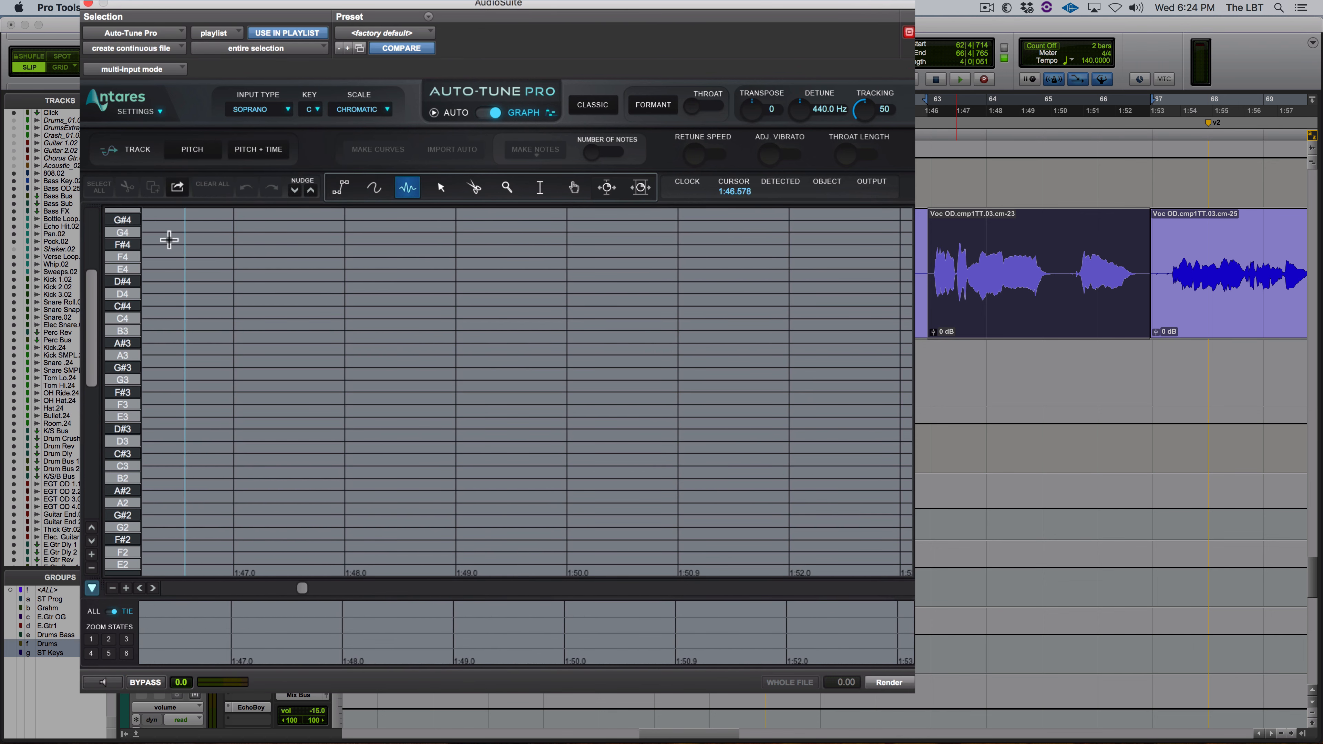
pyautogui.click(191, 151)
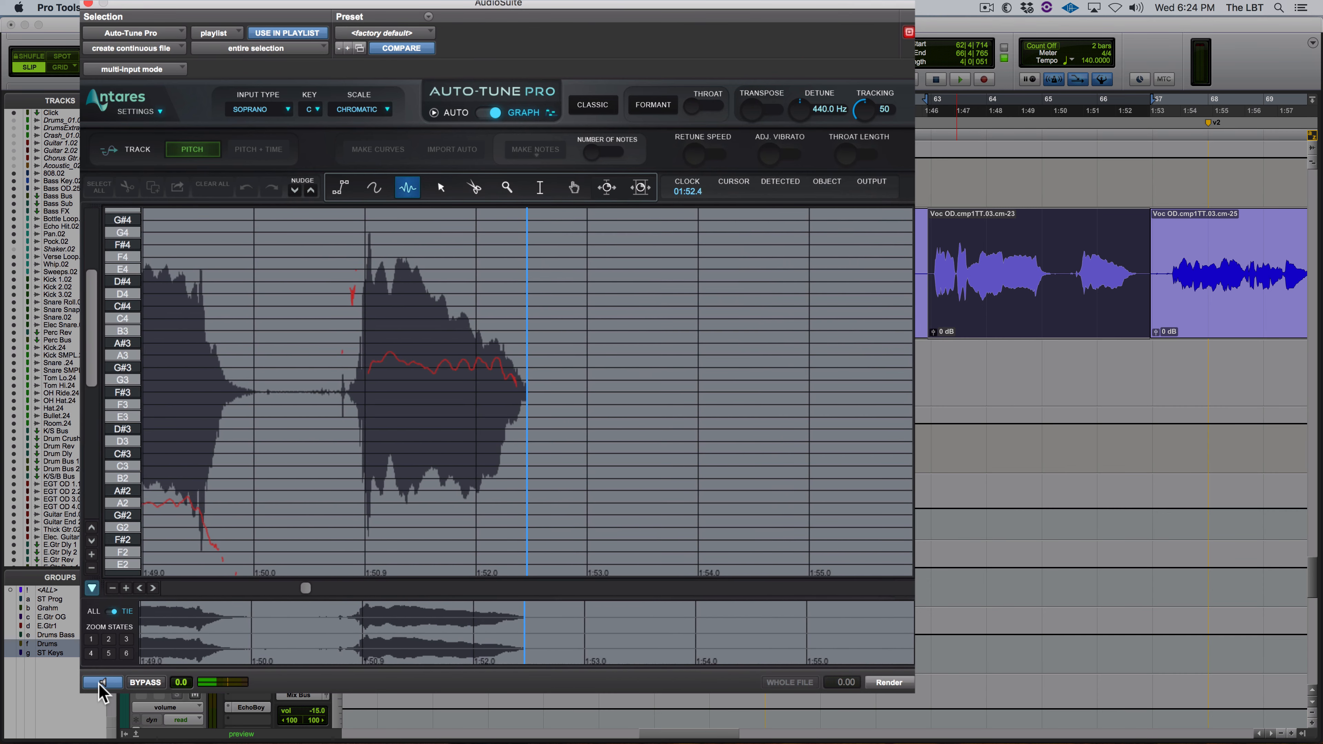
pyautogui.click(101, 683)
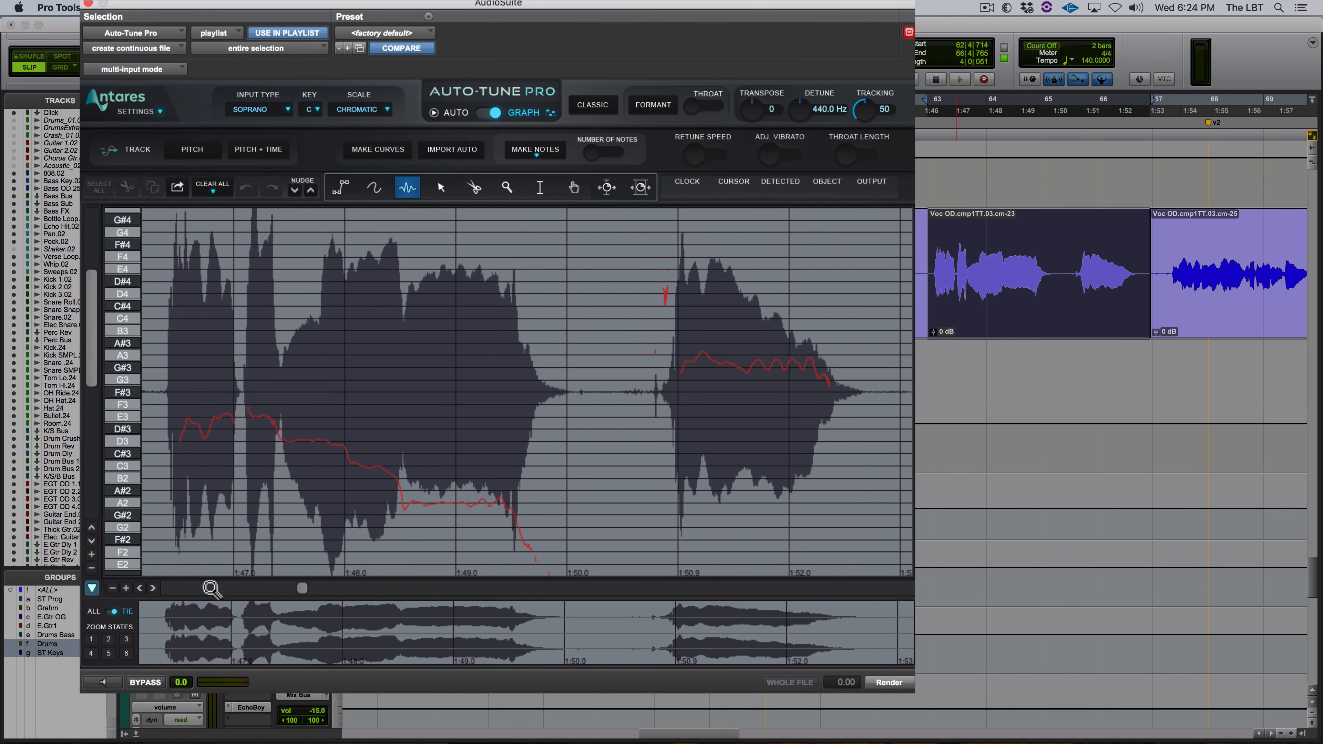
# Step: Audition the phrase and draw short note objects over its opening: two at E3 and one at D3 on the dip between them
pyautogui.press('space')
pyautogui.click(507, 187)
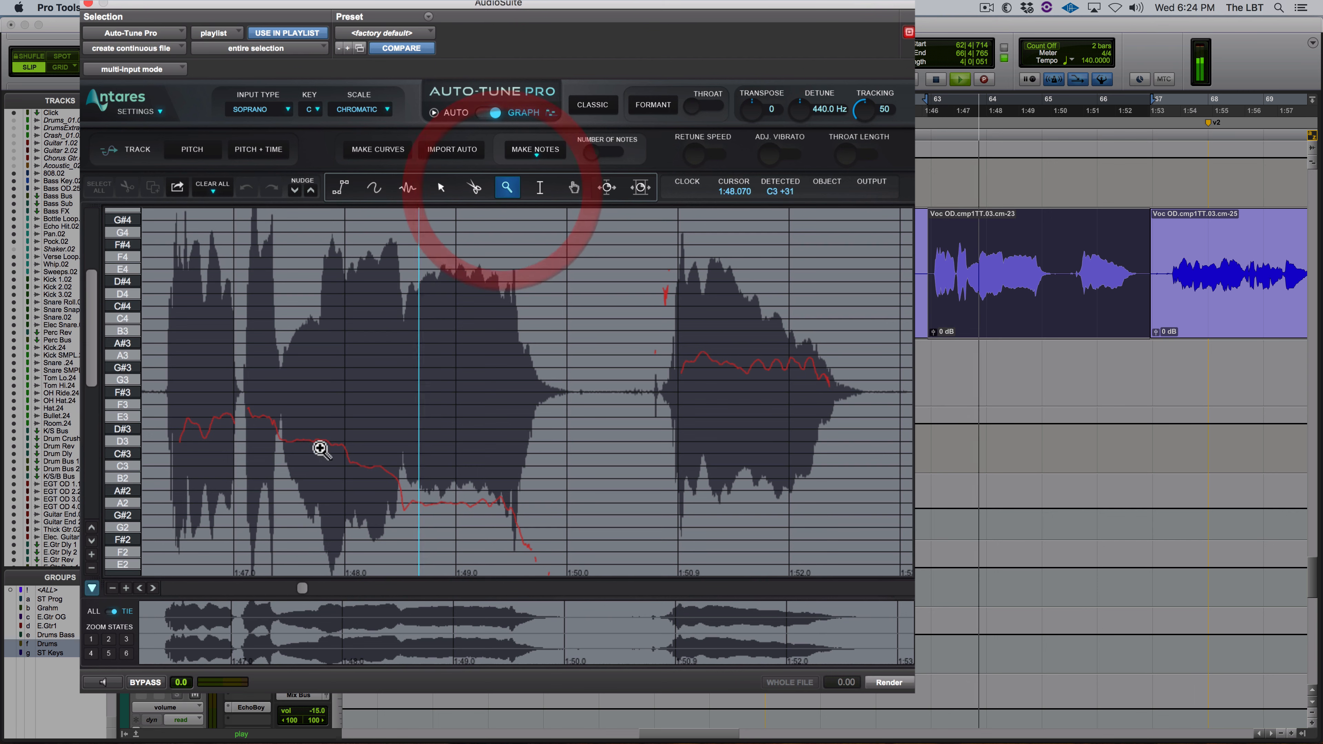
pyautogui.moveTo(163, 393); pyautogui.dragTo(317, 473)
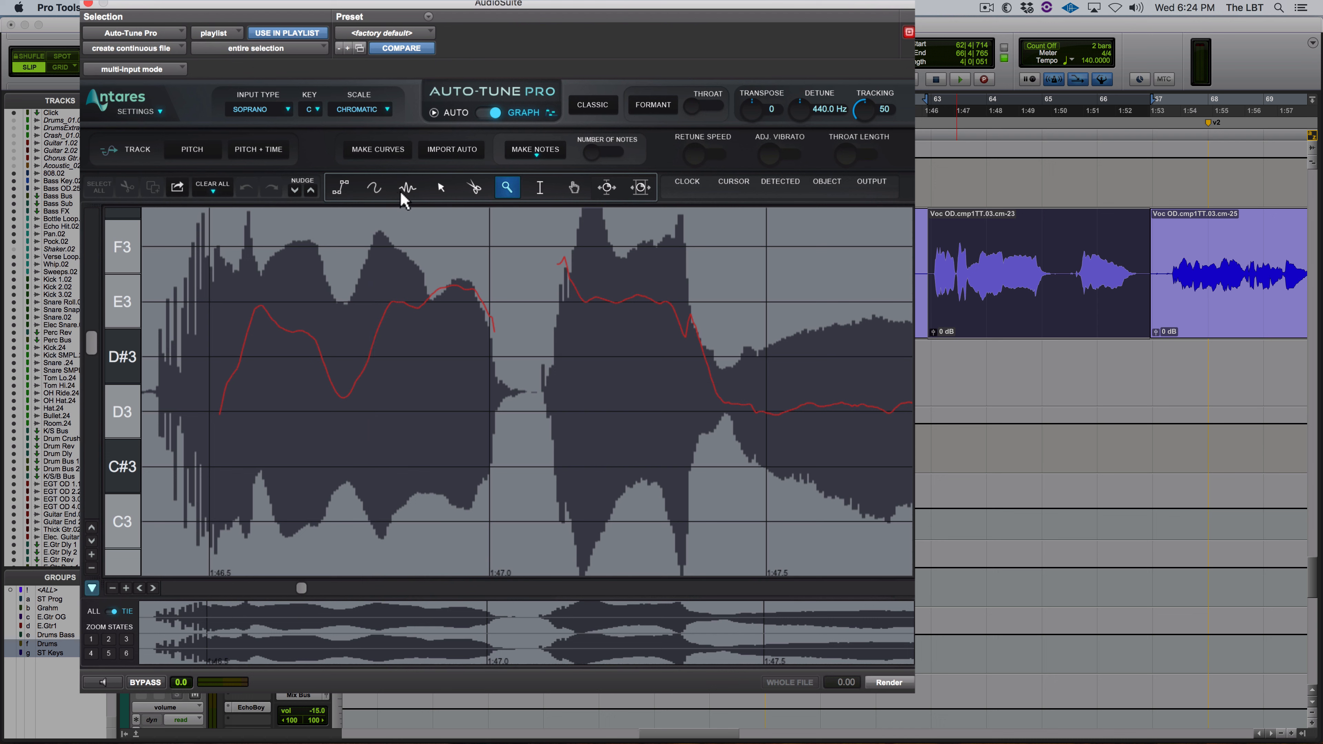
pyautogui.moveTo(260, 307); pyautogui.dragTo(301, 311)
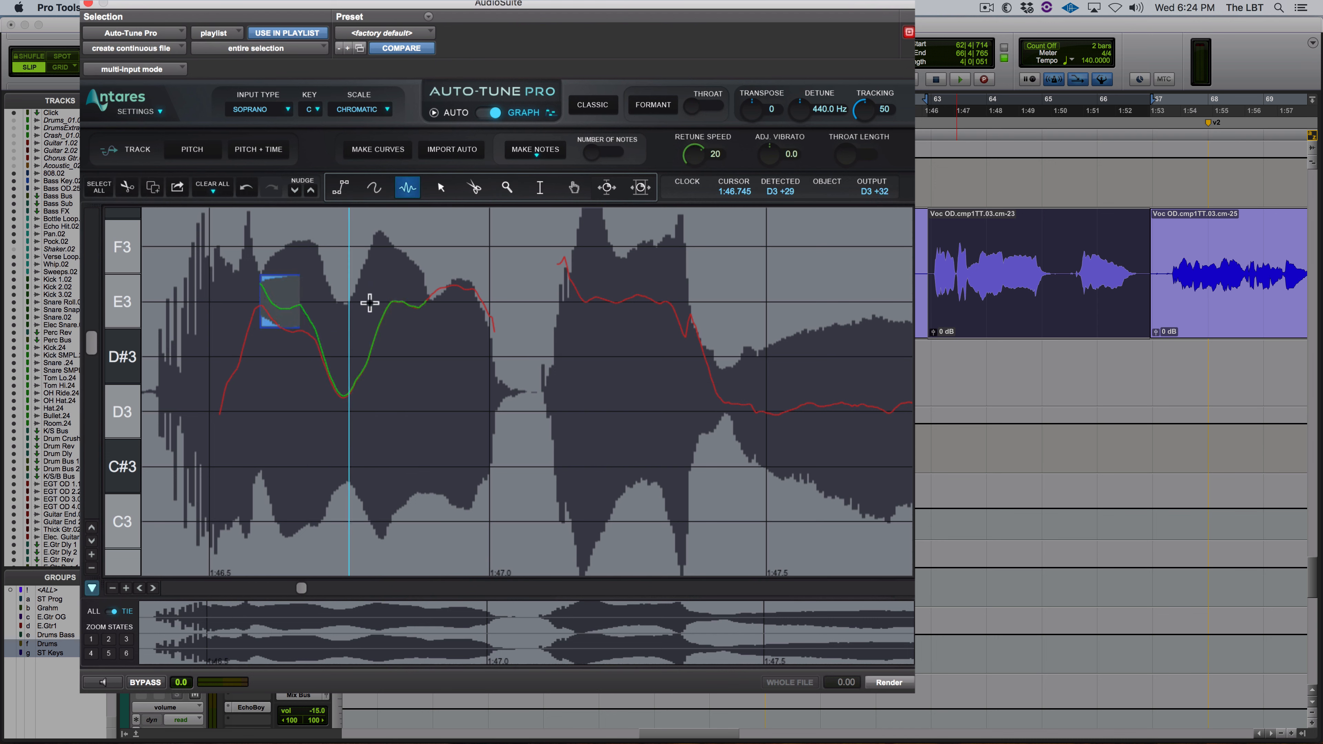
pyautogui.moveTo(422, 301); pyautogui.dragTo(479, 300)
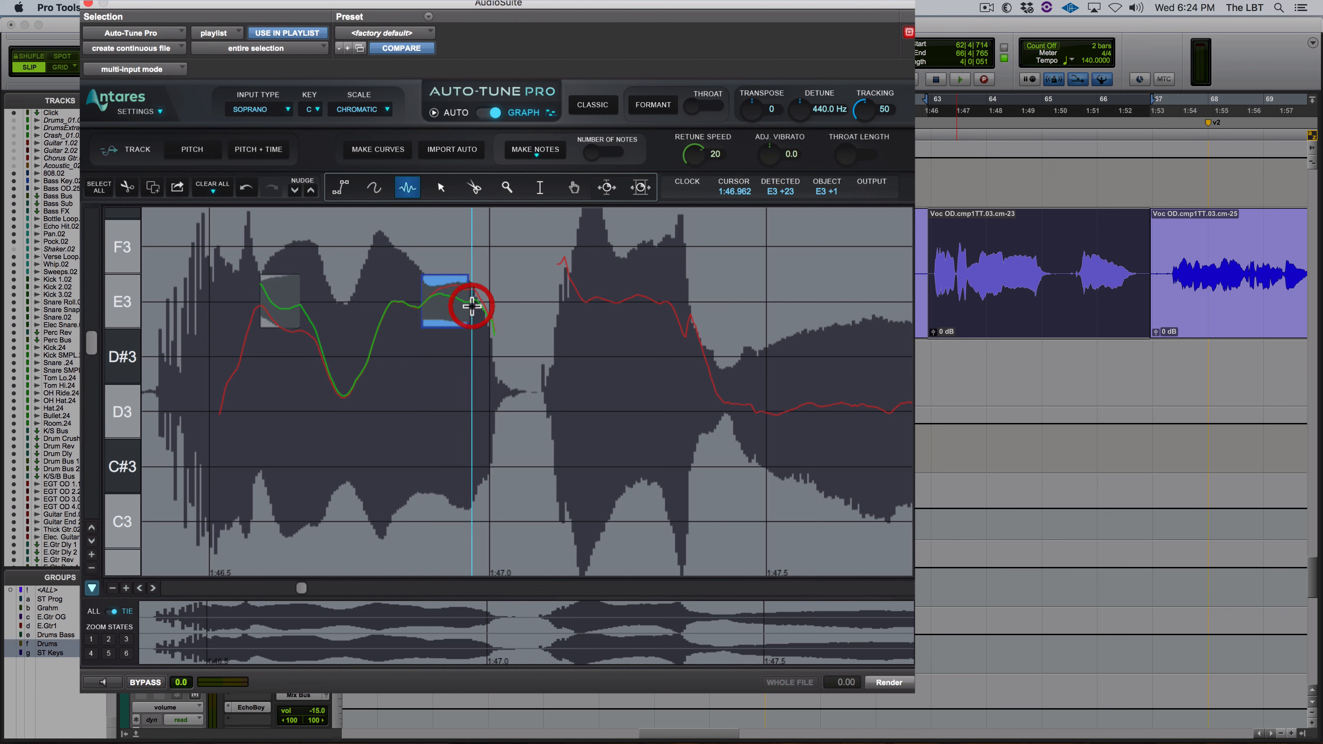
pyautogui.moveTo(336, 412); pyautogui.dragTo(356, 413)
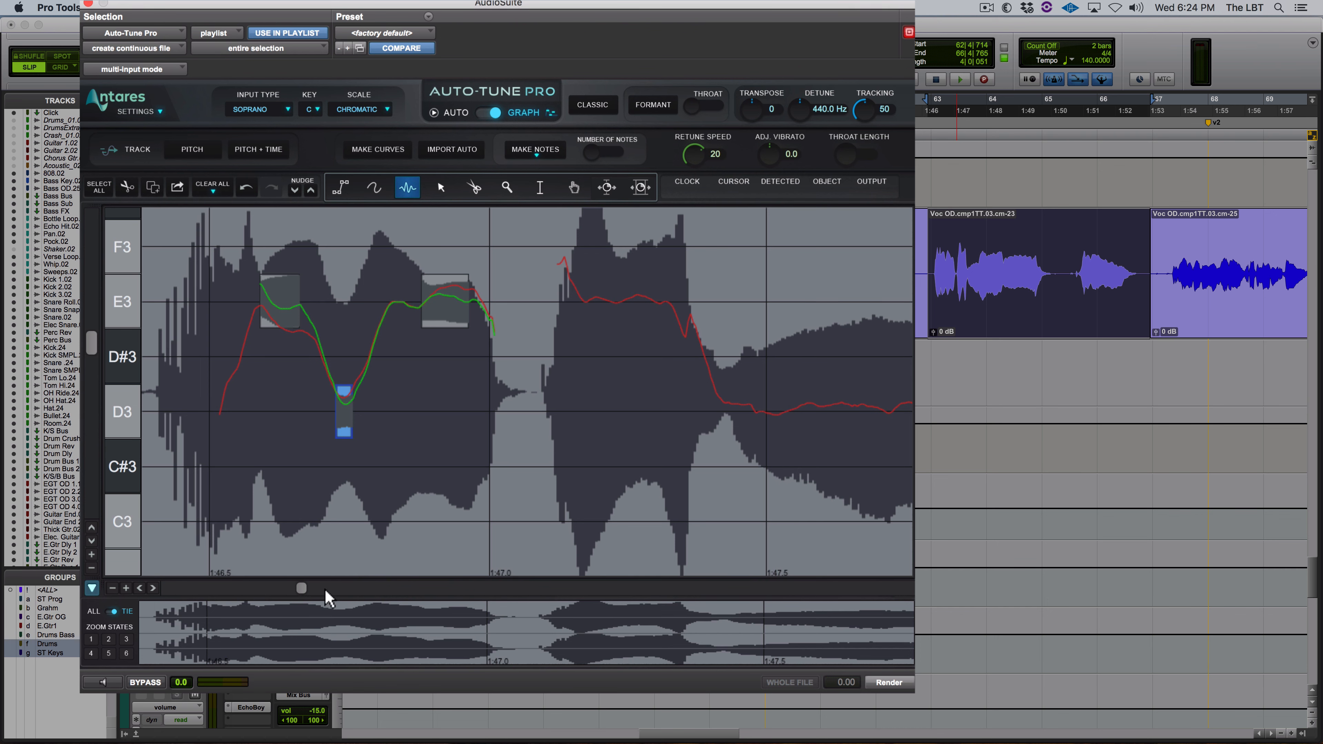
# Step: Correct the flat end of the sustained D3 word with a D3 note object and a short pitch curve leading into it
pyautogui.scroll(-1, 432, 541)
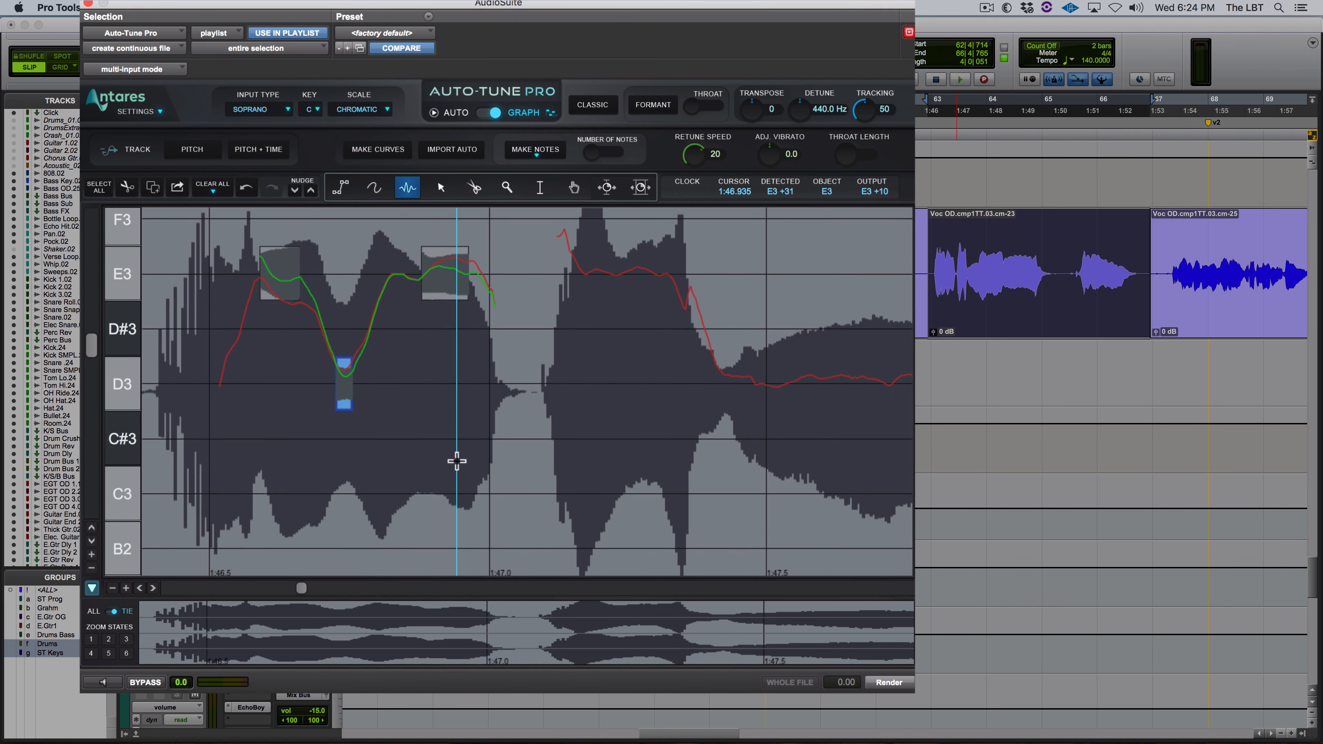
pyautogui.hscroll(5, 457, 461)
pyautogui.hscroll(5, 457, 461)
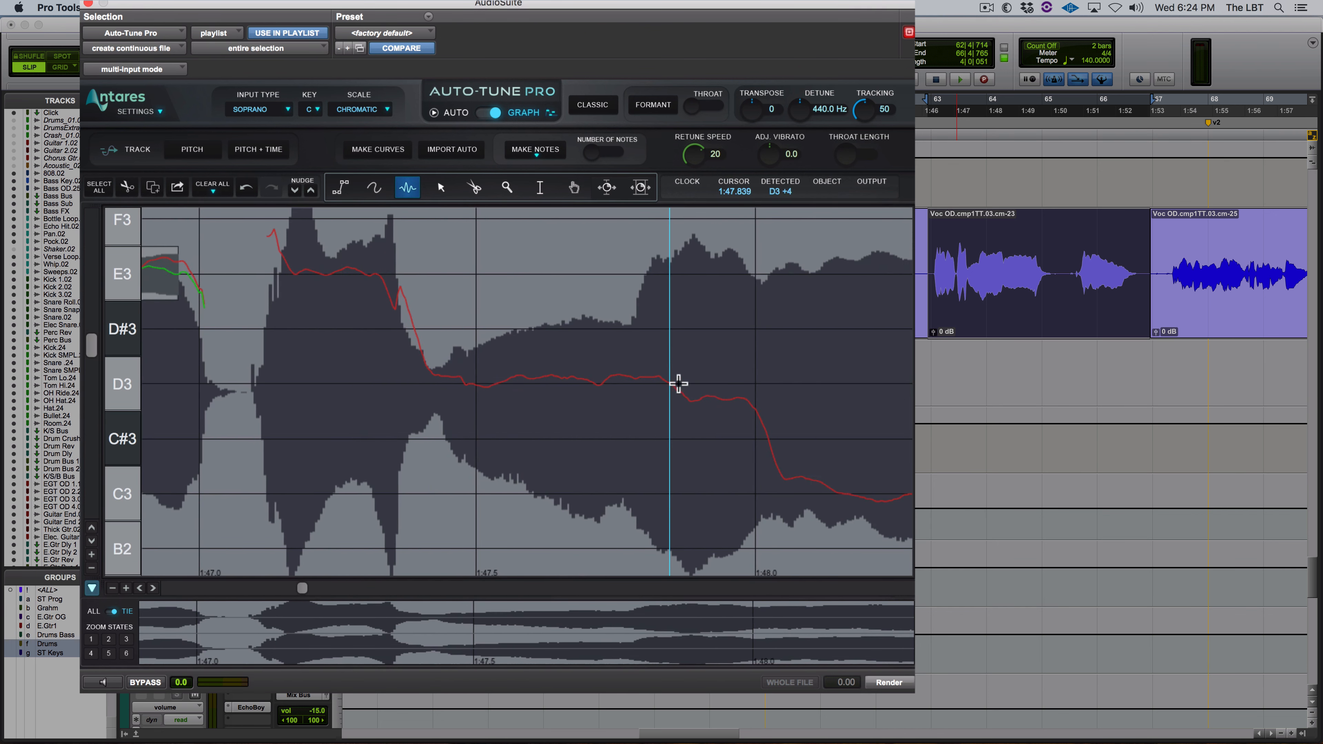
pyautogui.moveTo(666, 386); pyautogui.dragTo(741, 389)
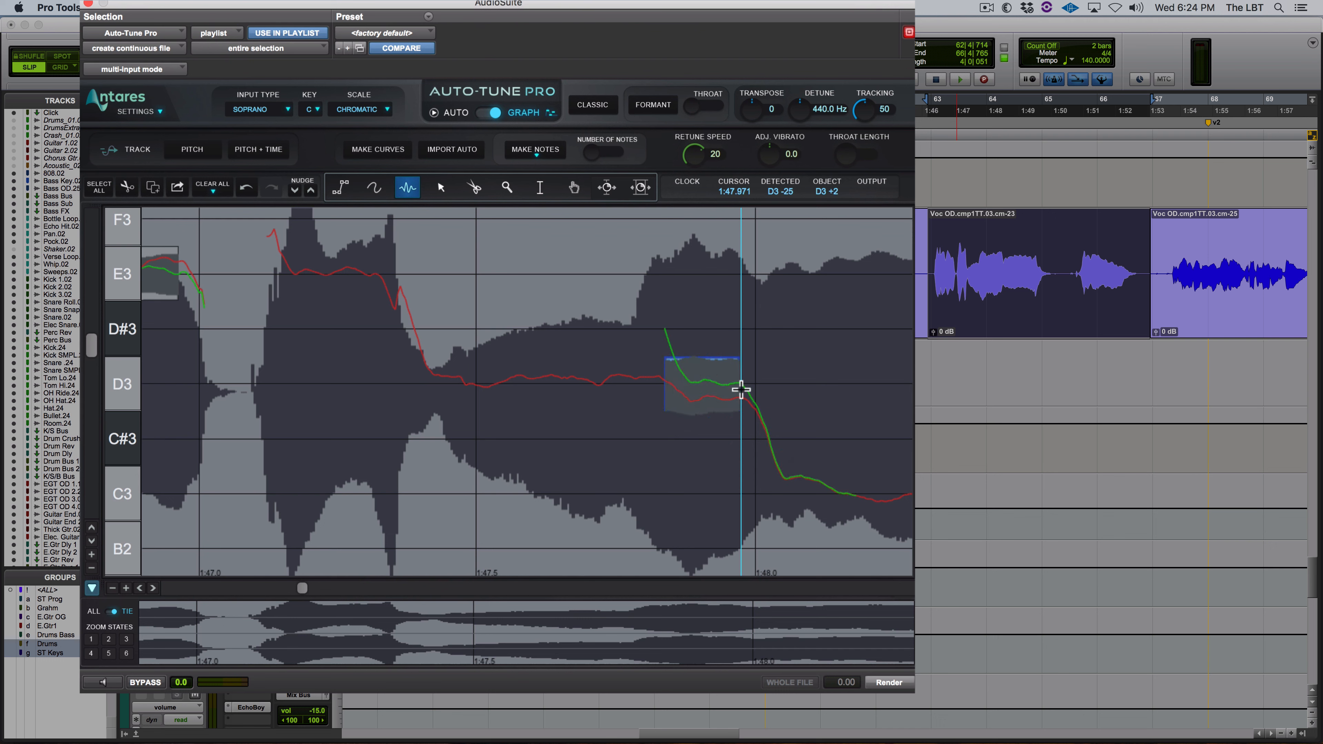
pyautogui.click(375, 187)
pyautogui.moveTo(652, 382); pyautogui.dragTo(688, 379)
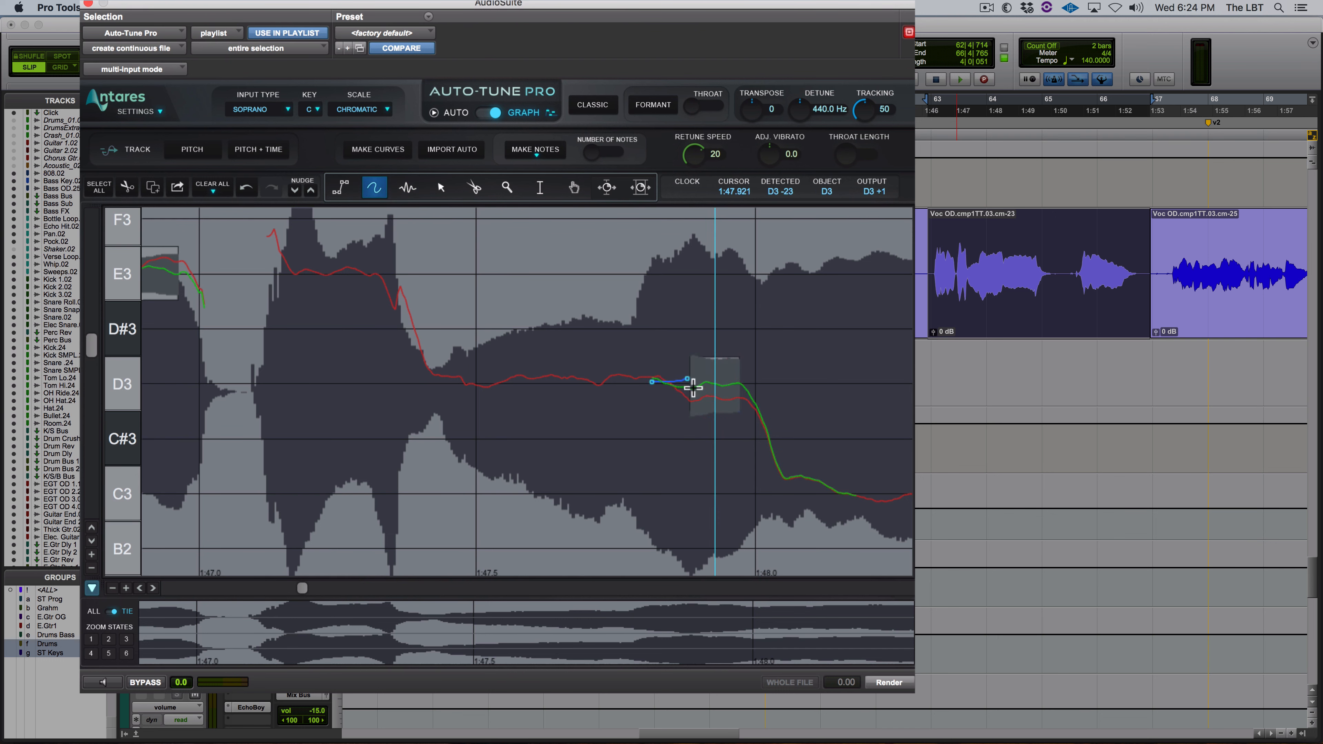
# Step: Draw a note object at C3 on the descending run and another at A2 on the held note after it
pyautogui.scroll(-1, 573, 260)
pyautogui.hscroll(5, 573, 260)
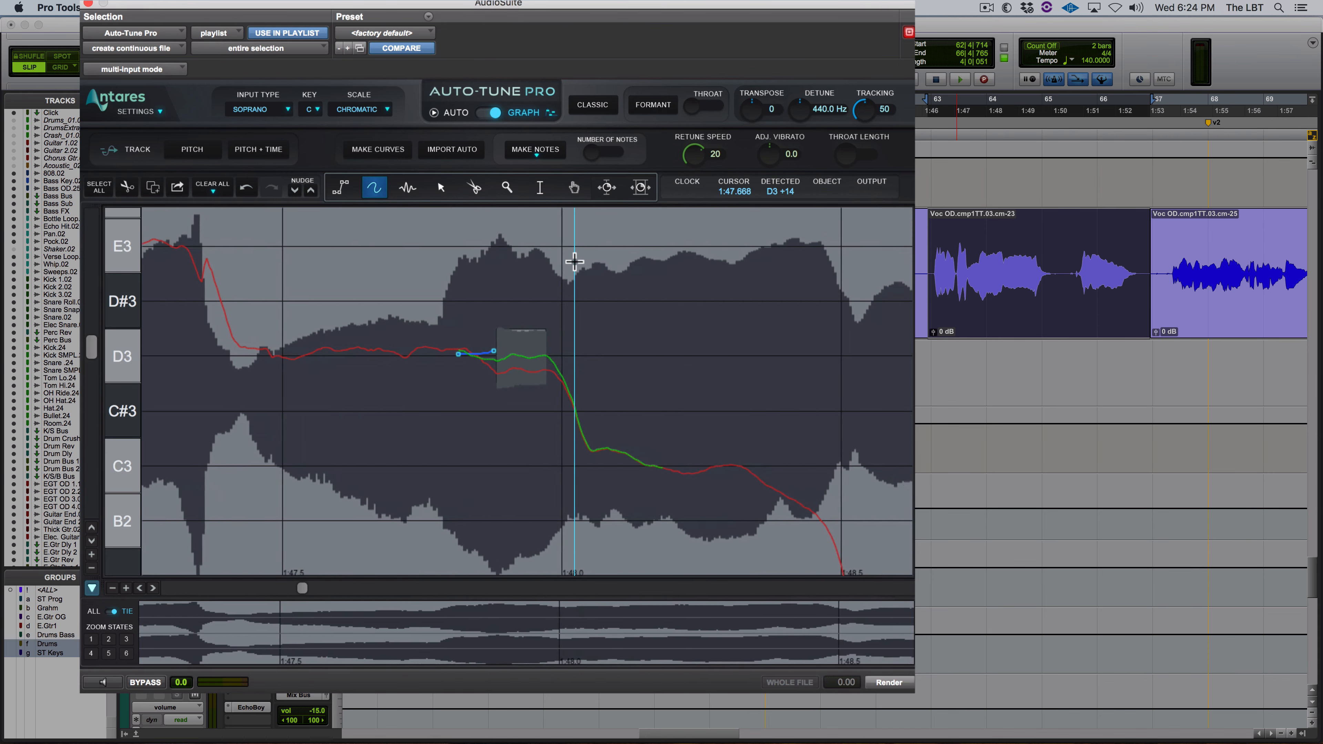
pyautogui.hscroll(4, 575, 261)
pyautogui.scroll(-2, 574, 261)
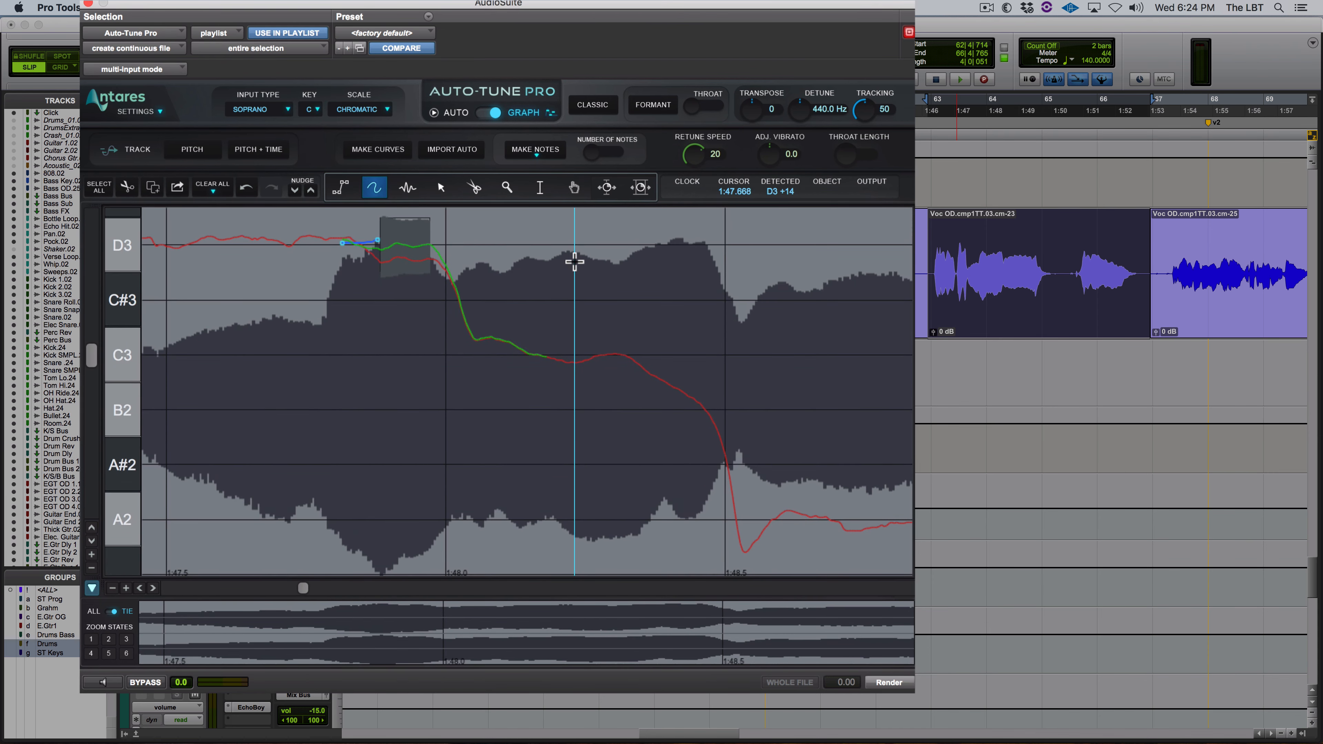
pyautogui.click(401, 193)
pyautogui.moveTo(573, 356); pyautogui.dragTo(627, 358)
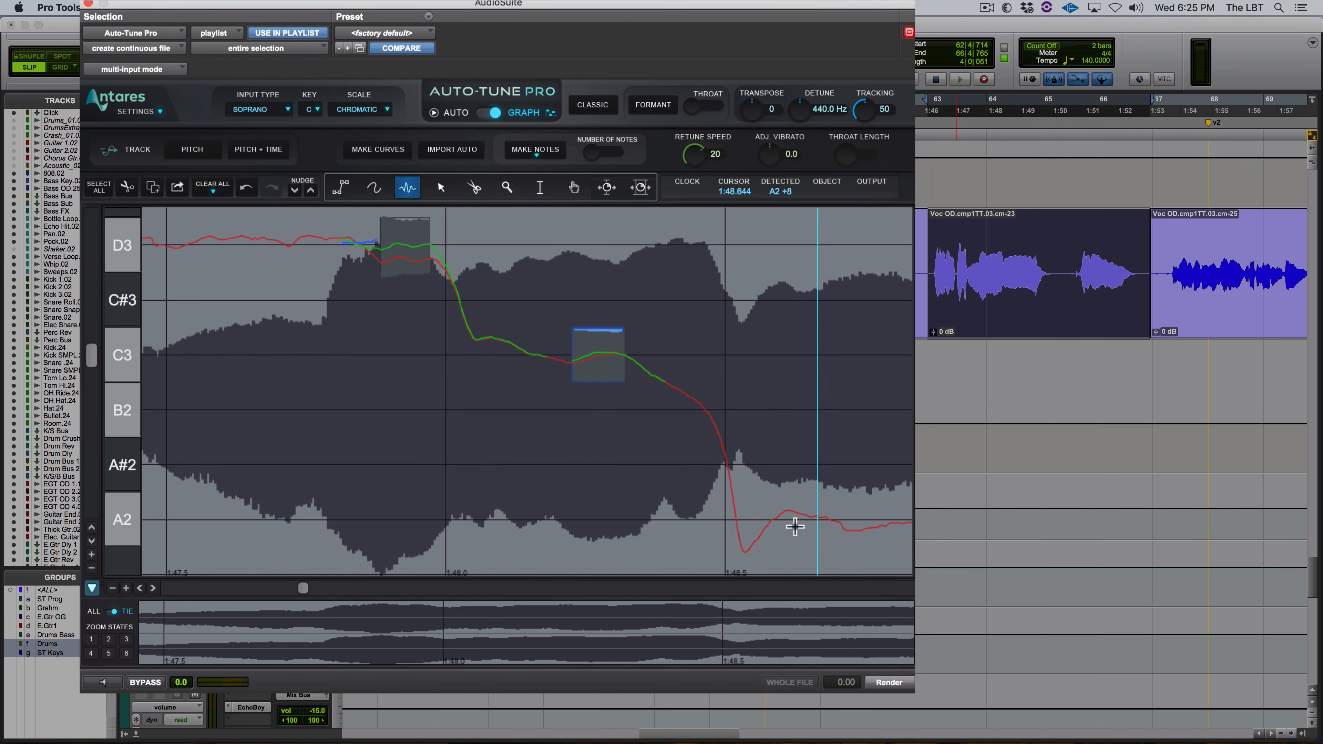
pyautogui.moveTo(818, 523); pyautogui.dragTo(906, 523)
# Step: Try to correct the final word with one long A3 note object, render it, and delete that note
pyautogui.hscroll(10, 767, 487)
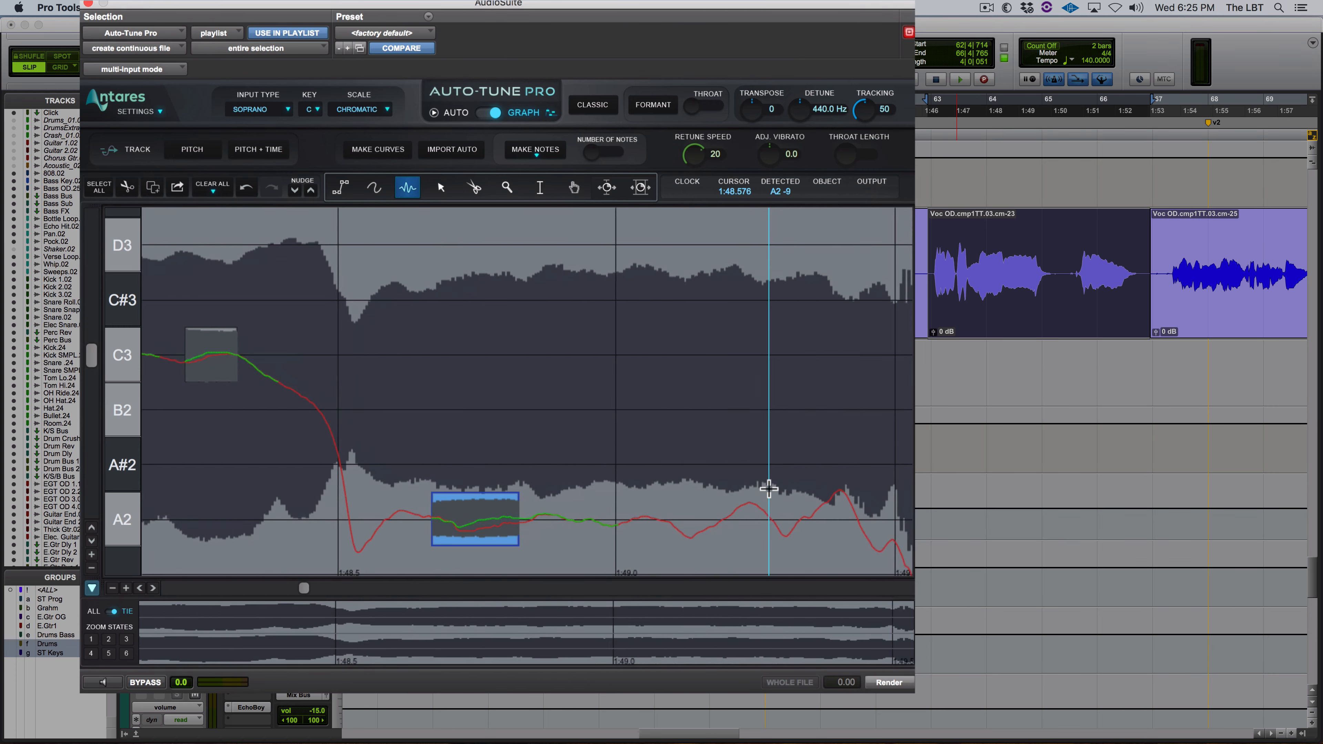
pyautogui.hscroll(6, 768, 488)
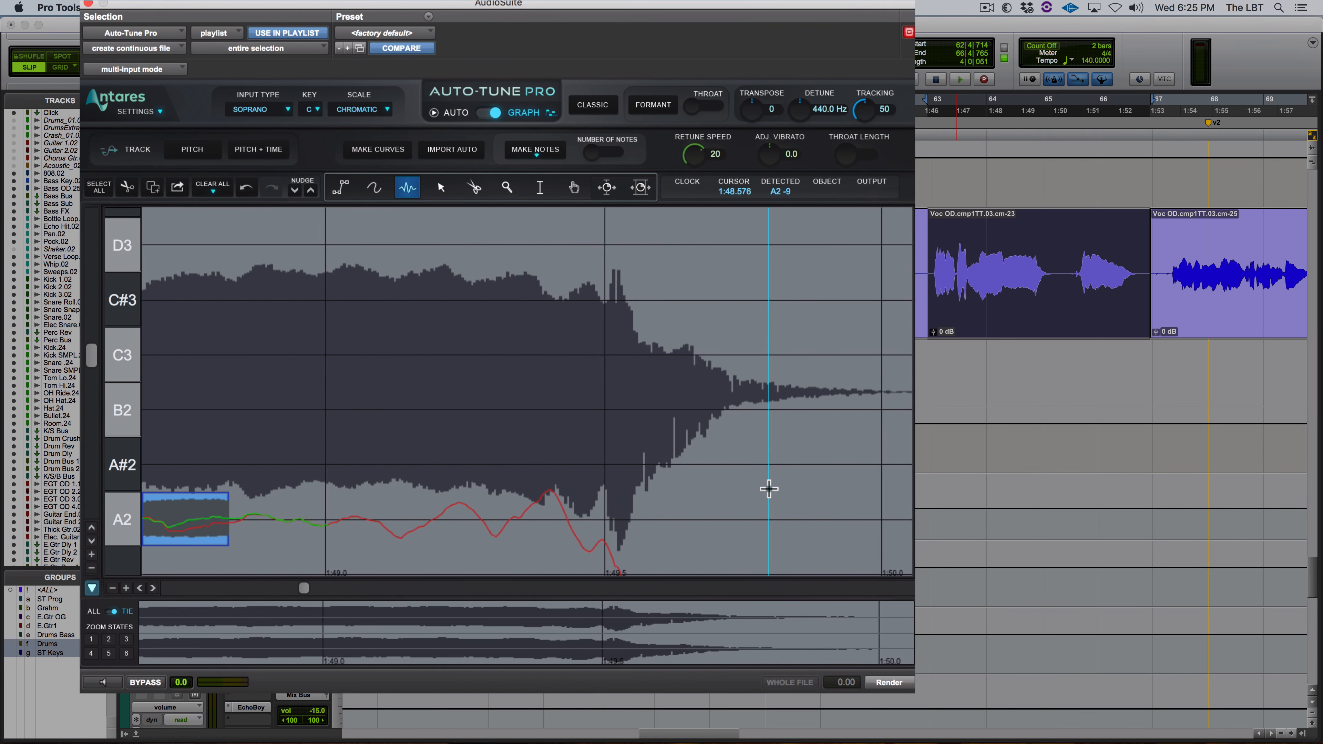
pyautogui.hscroll(15, 768, 488)
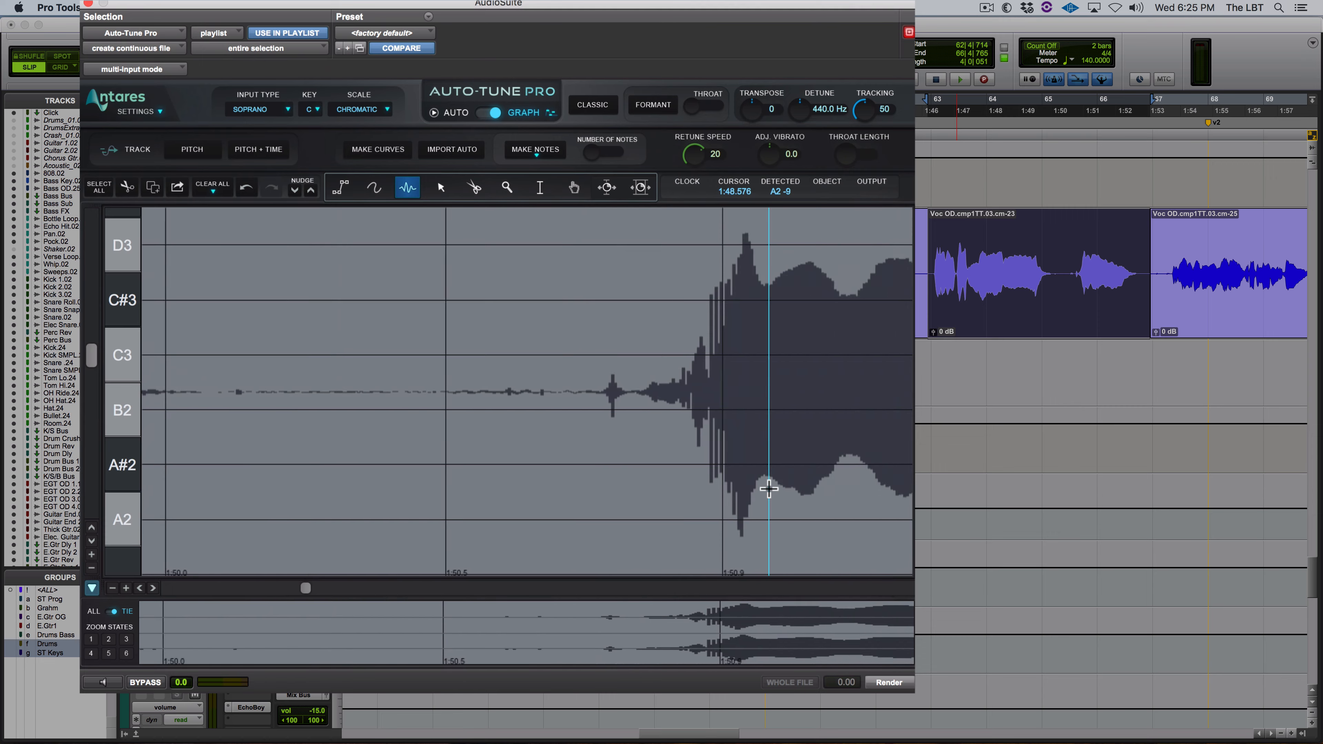
pyautogui.hscroll(7, 769, 489)
pyautogui.scroll(2, 769, 489)
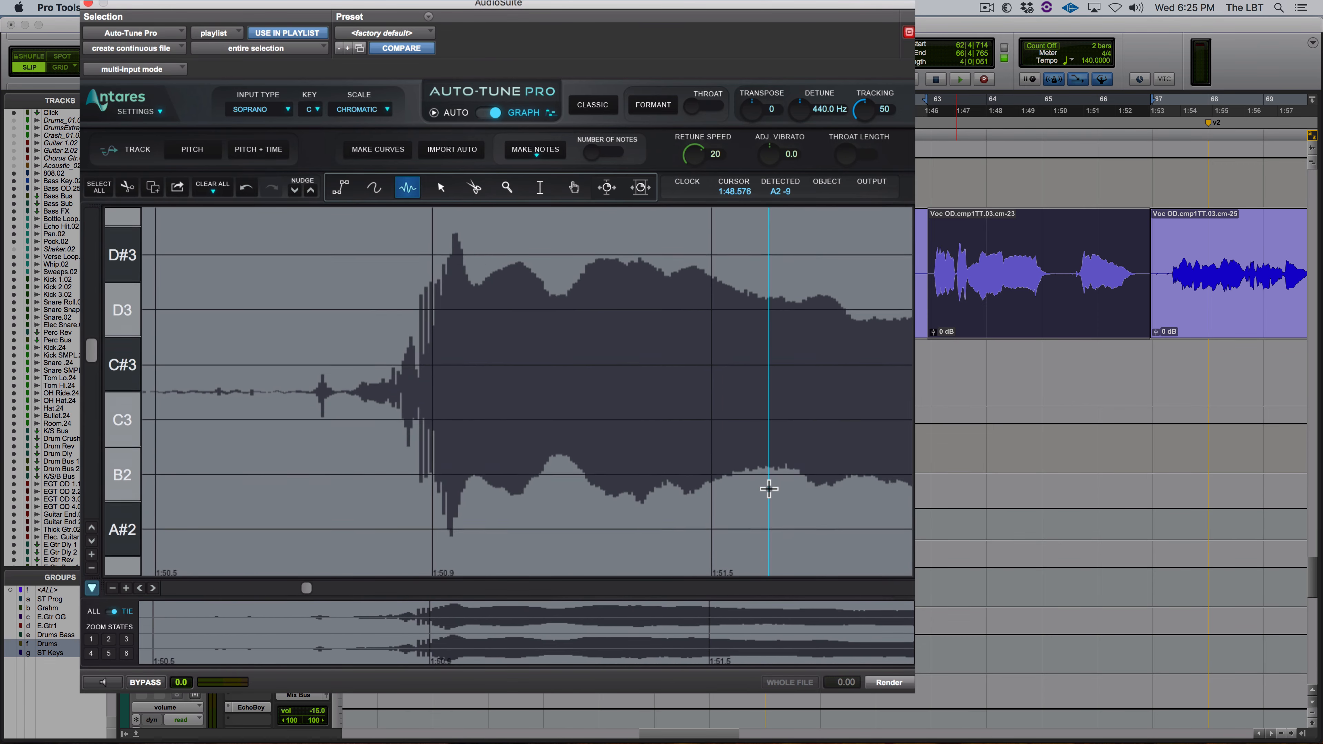
pyautogui.scroll(10, 768, 488)
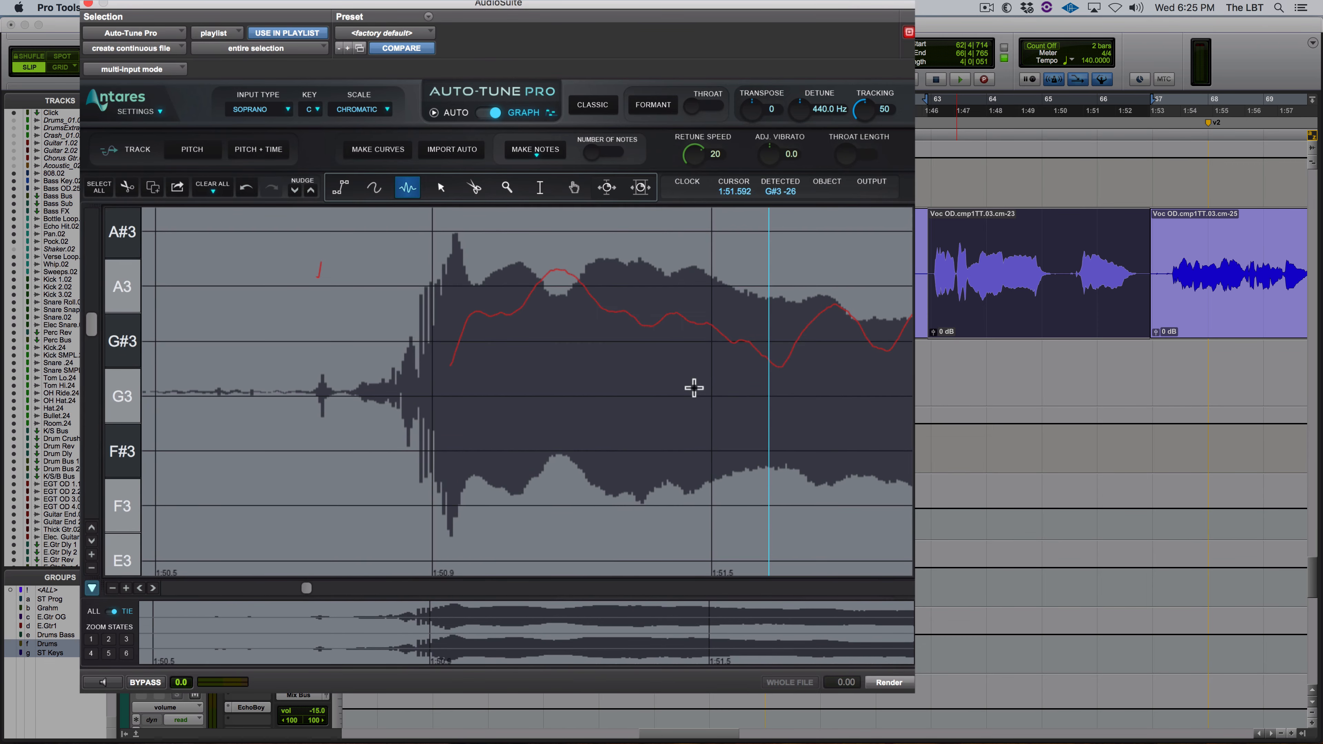
pyautogui.scroll(1, 603, 306)
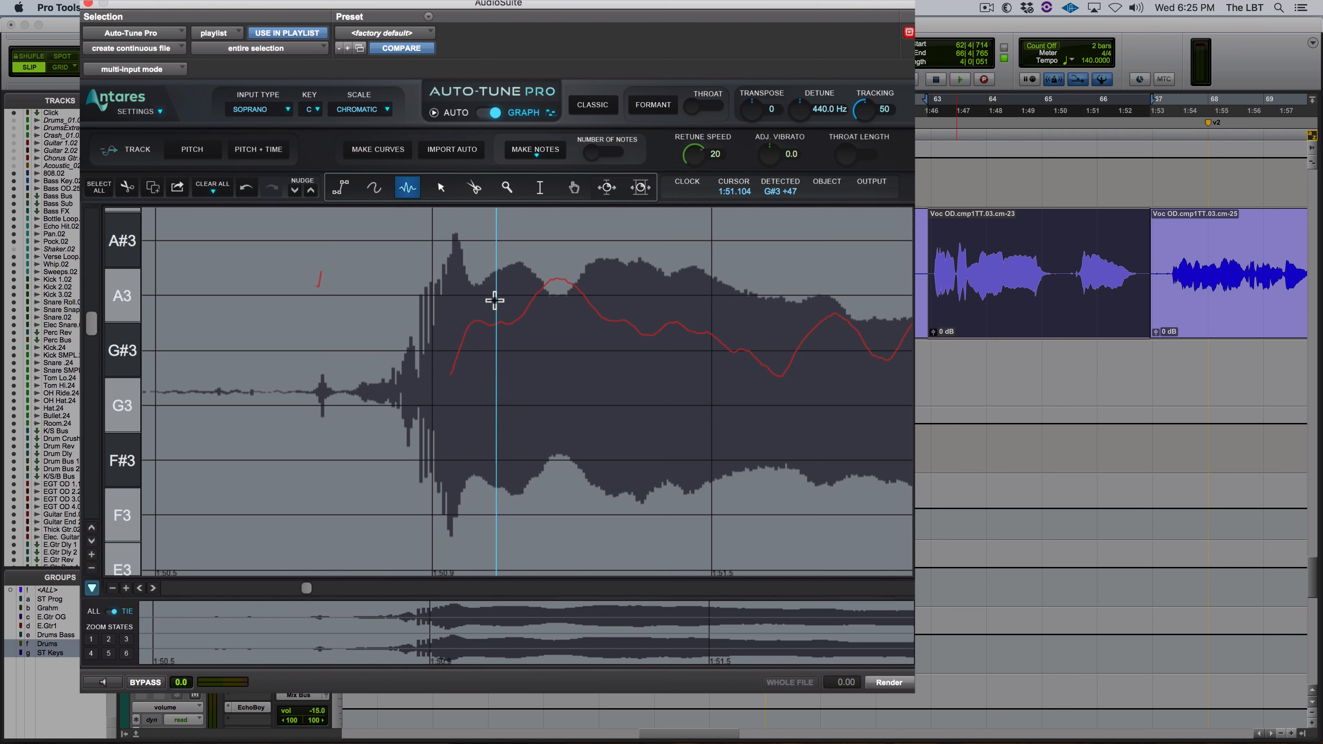
pyautogui.moveTo(493, 299); pyautogui.dragTo(859, 311)
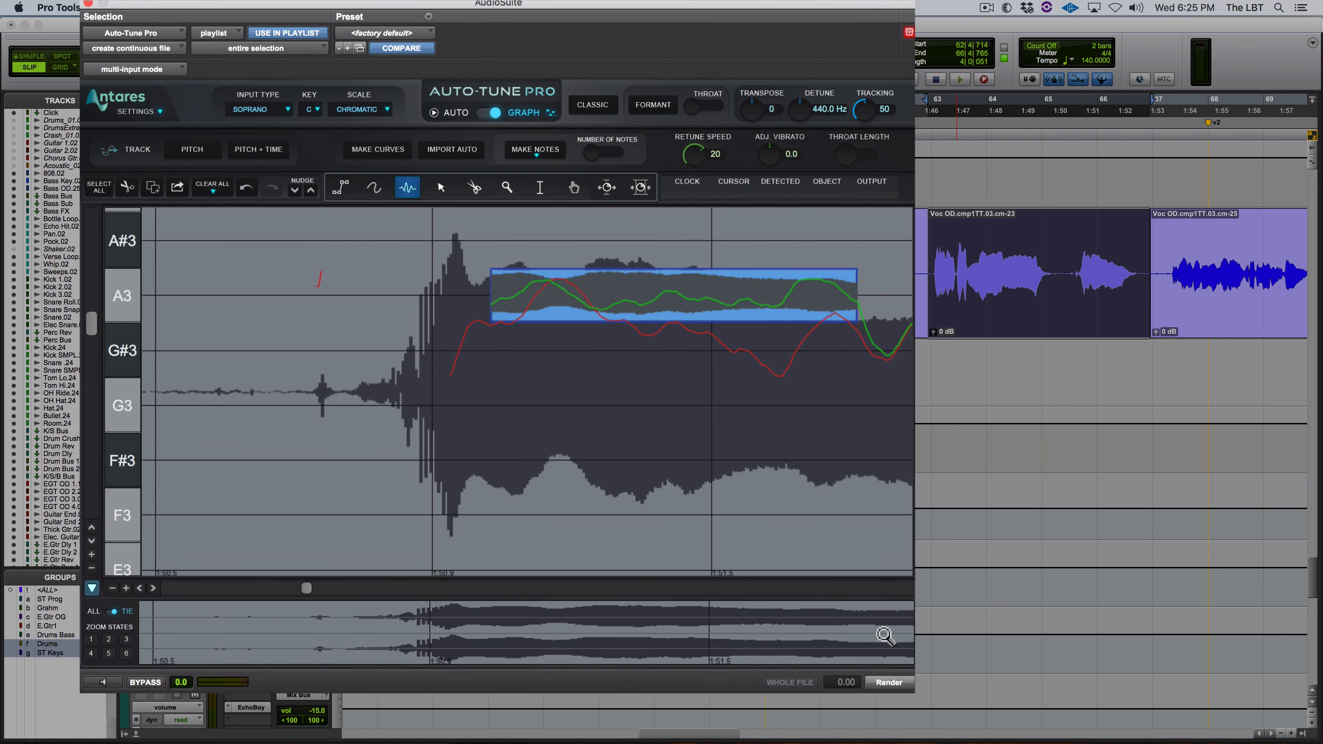
pyautogui.click(885, 683)
pyautogui.press('Delete')
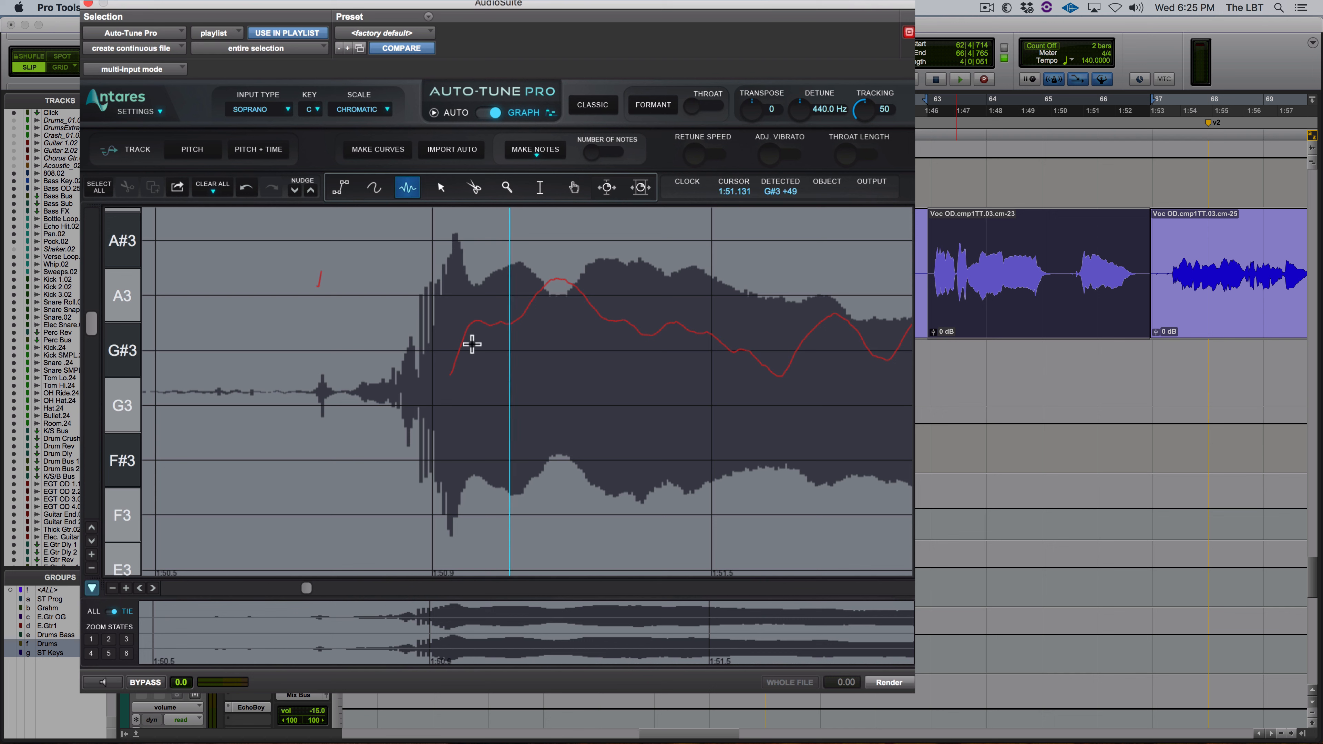
# Step: Draw two G#3 note objects on the final word, one at its onset and one after the peak, then render and audition
pyautogui.moveTo(467, 349); pyautogui.dragTo(507, 355)
pyautogui.moveTo(666, 350); pyautogui.dragTo(824, 355)
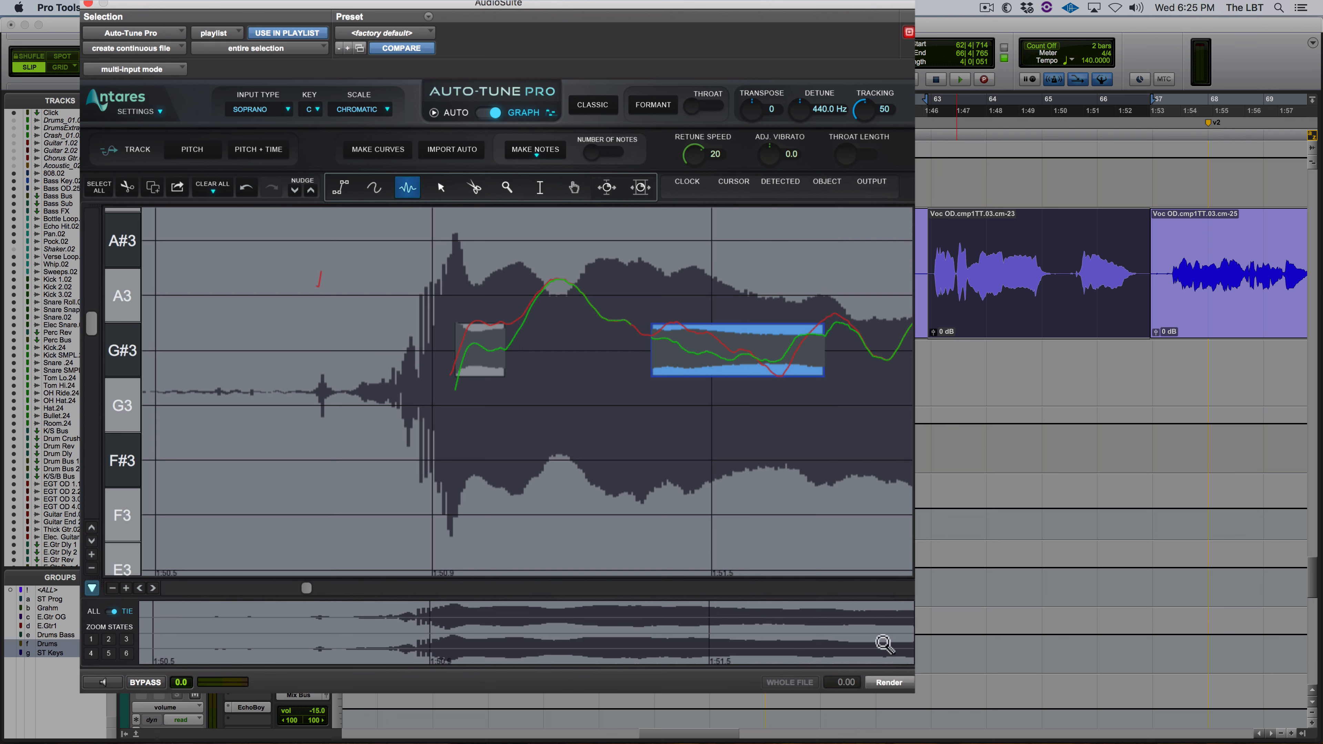
pyautogui.click(887, 683)
pyautogui.press('space')
pyautogui.press('space')
# Step: Flatten the final word's pitch peak to A3 with a short curve, render the clip, and audition the result from bar 65
pyautogui.click(374, 187)
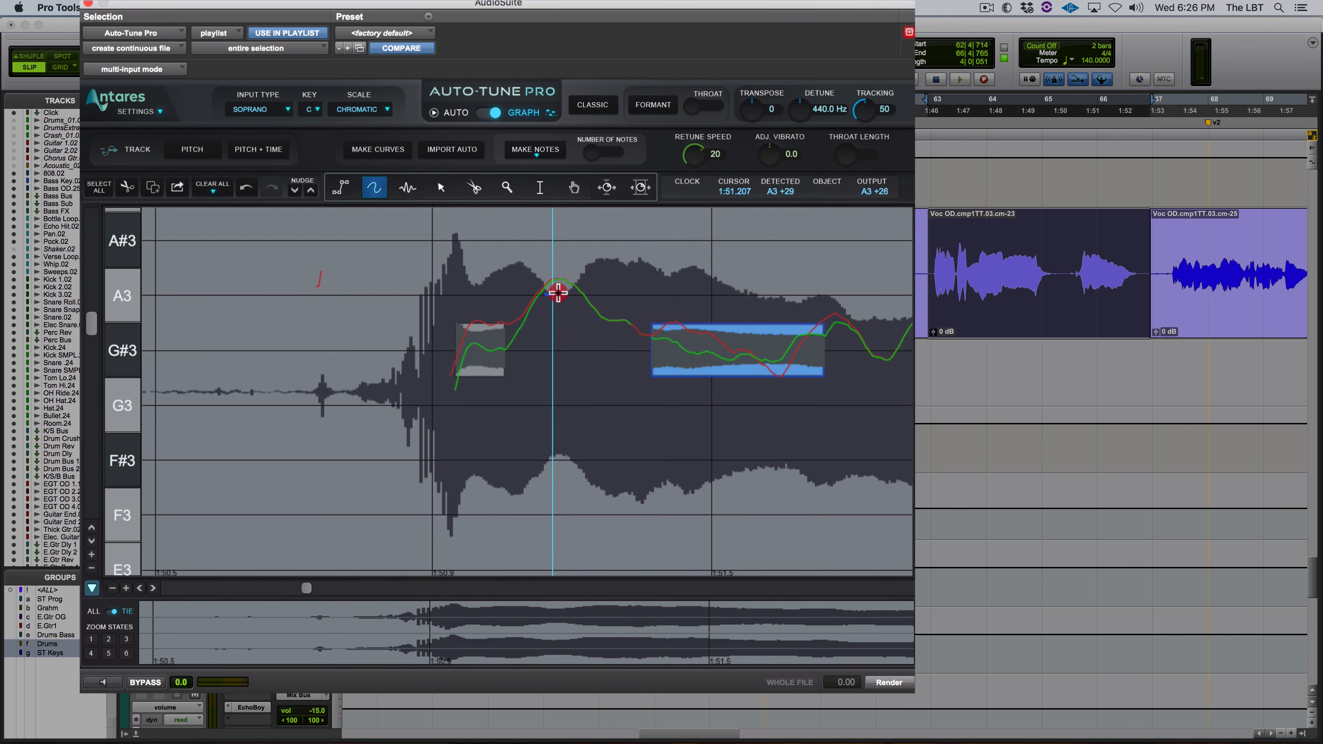
pyautogui.moveTo(557, 293); pyautogui.dragTo(576, 294)
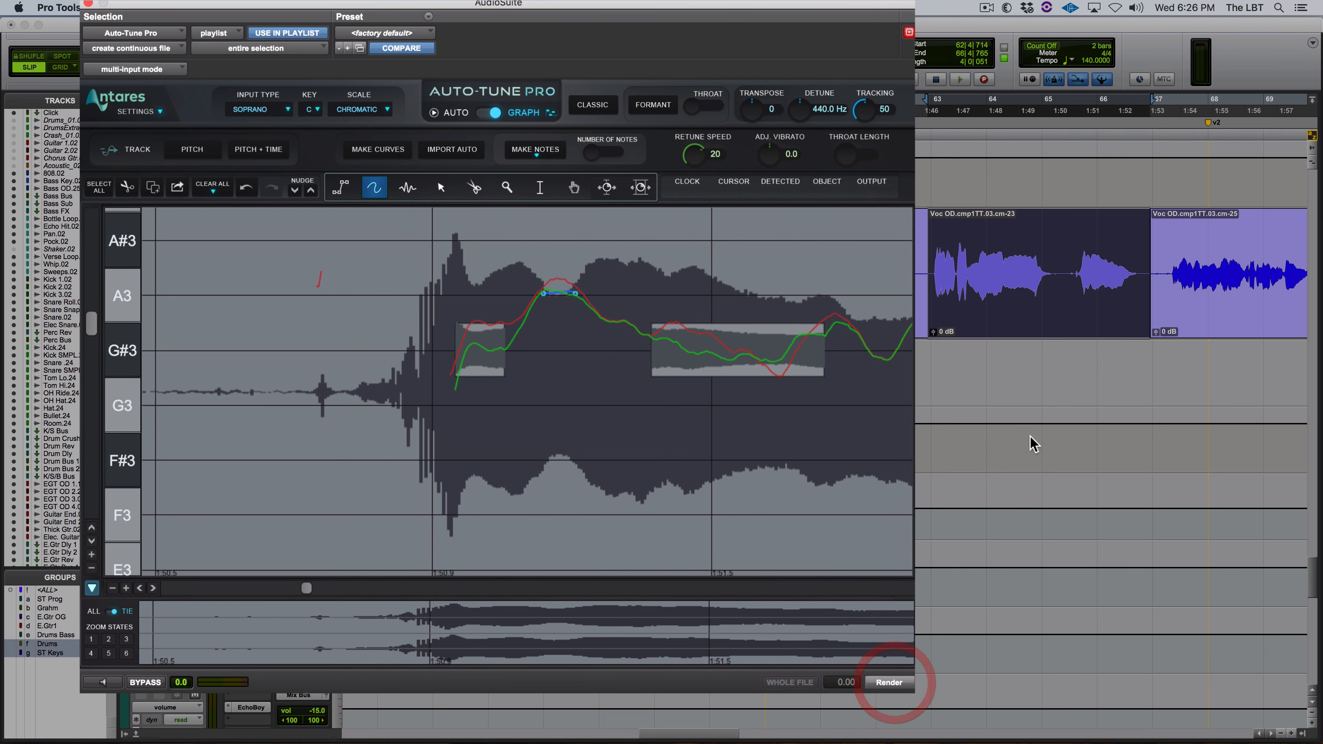
pyautogui.click(1068, 268)
pyautogui.press('space')
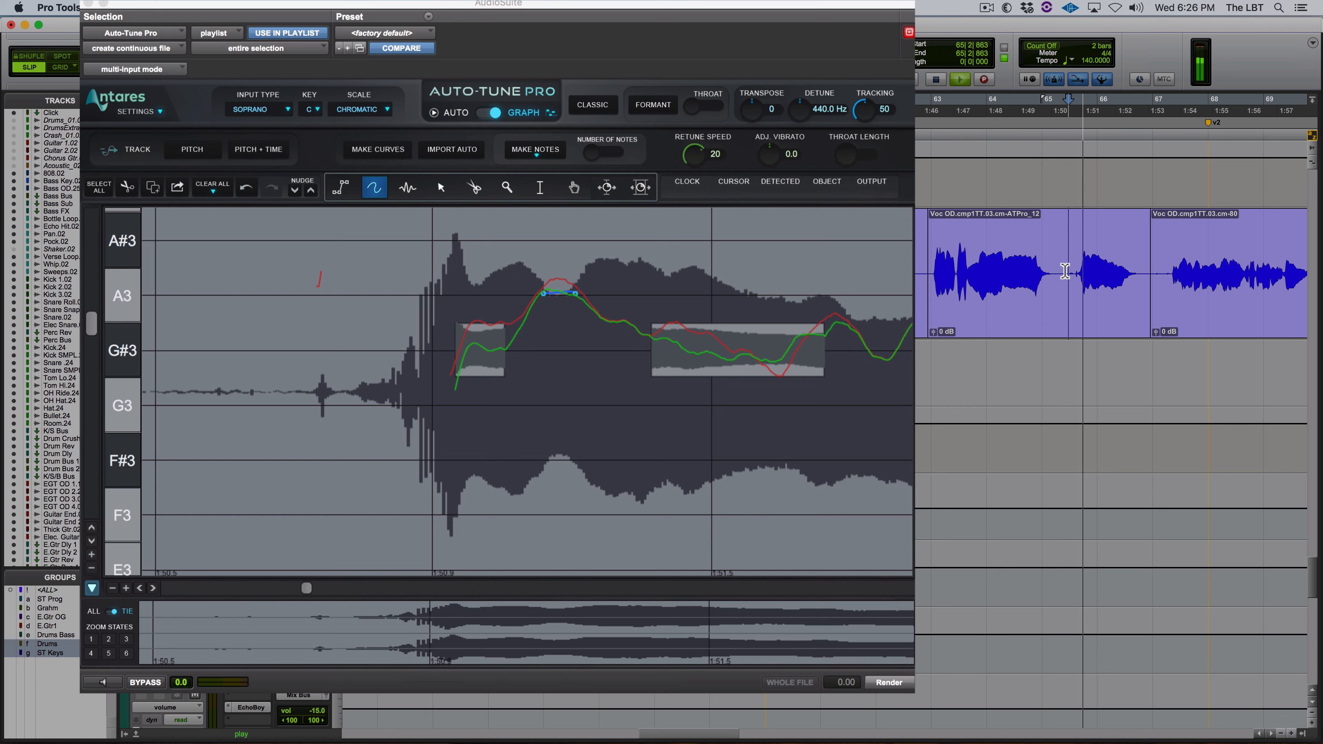
pyautogui.press('space')
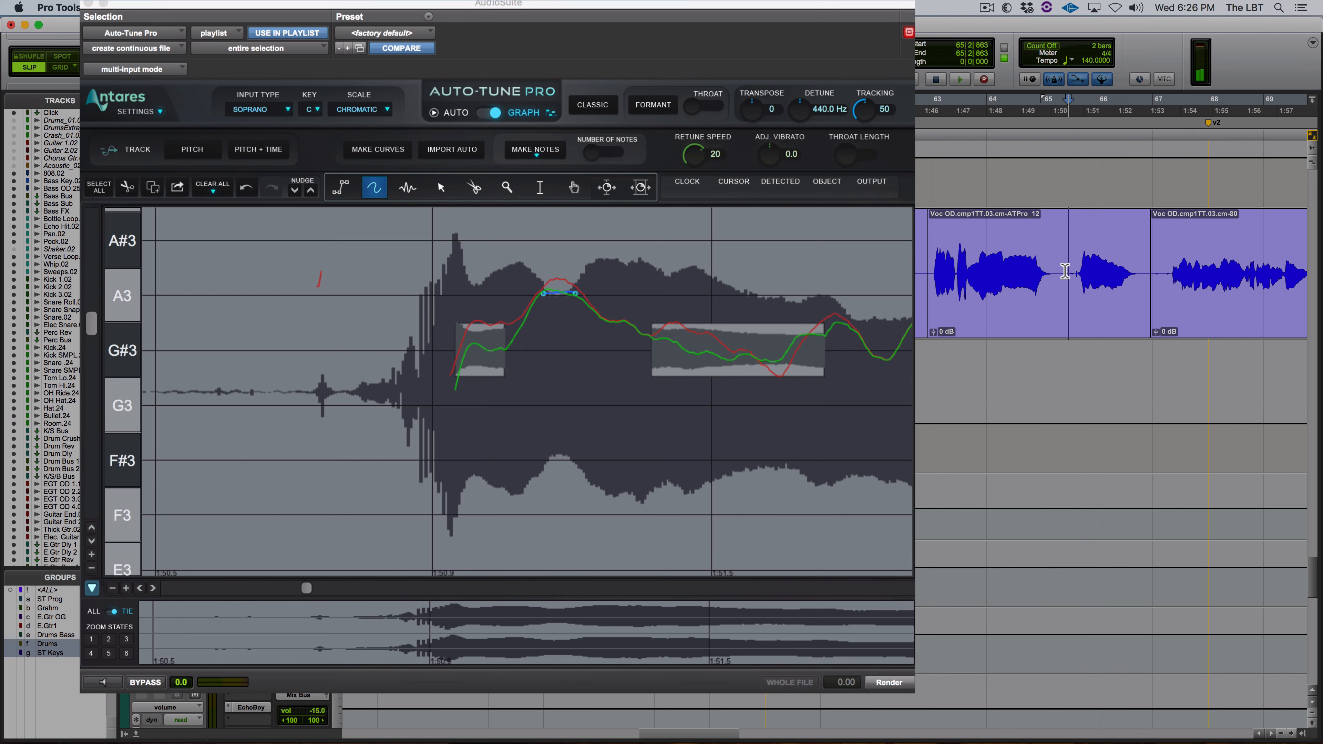
# Step: Trim the tuned clip's start slightly later and its end slightly earlier, and crossfade its start with the preceding clip
pyautogui.click(924, 280)
pyautogui.moveTo(930, 281); pyautogui.dragTo(931, 281)
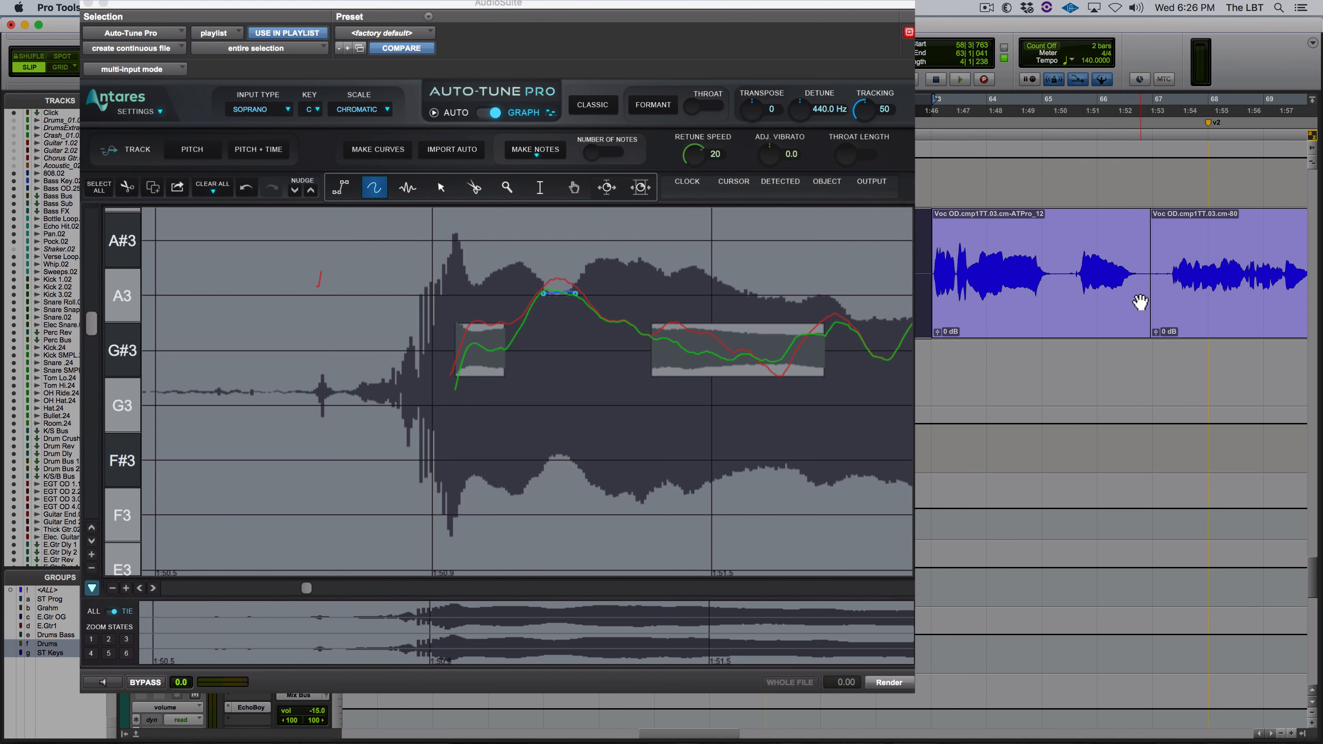
pyautogui.click(1153, 285)
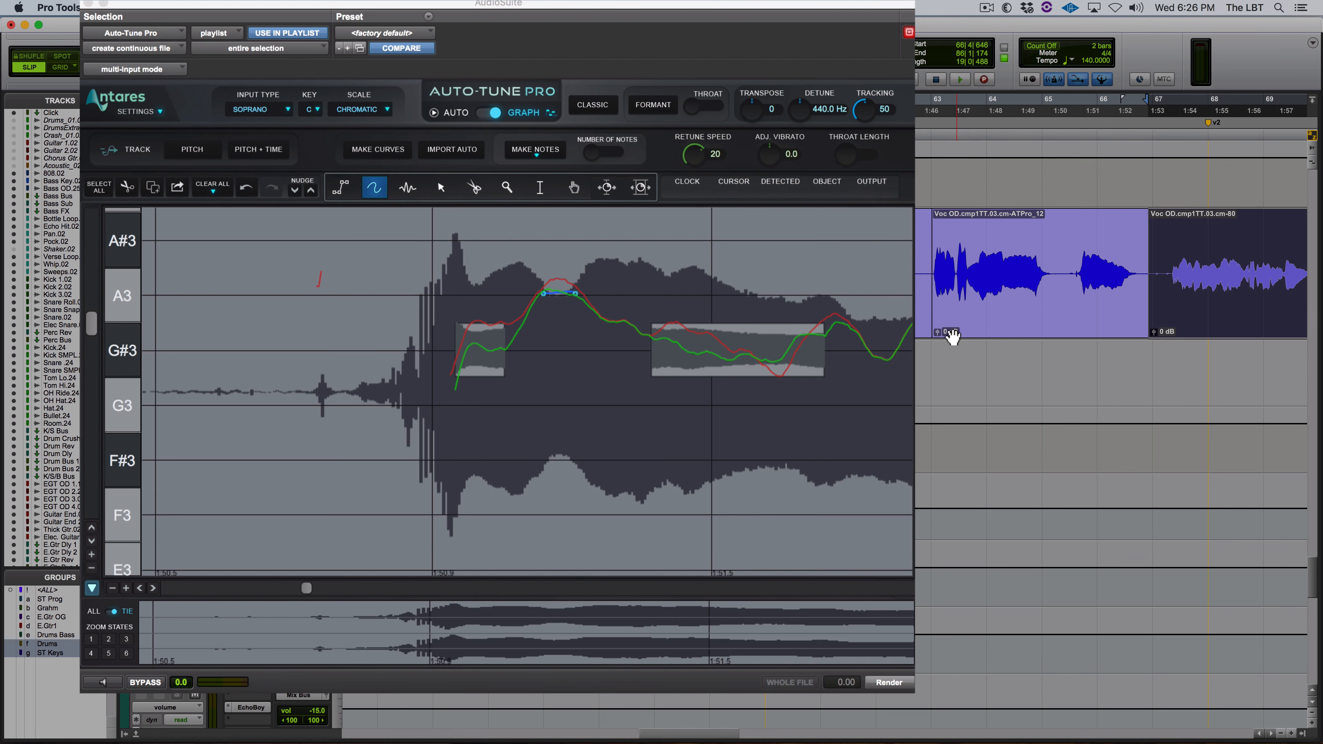
pyautogui.click(934, 327)
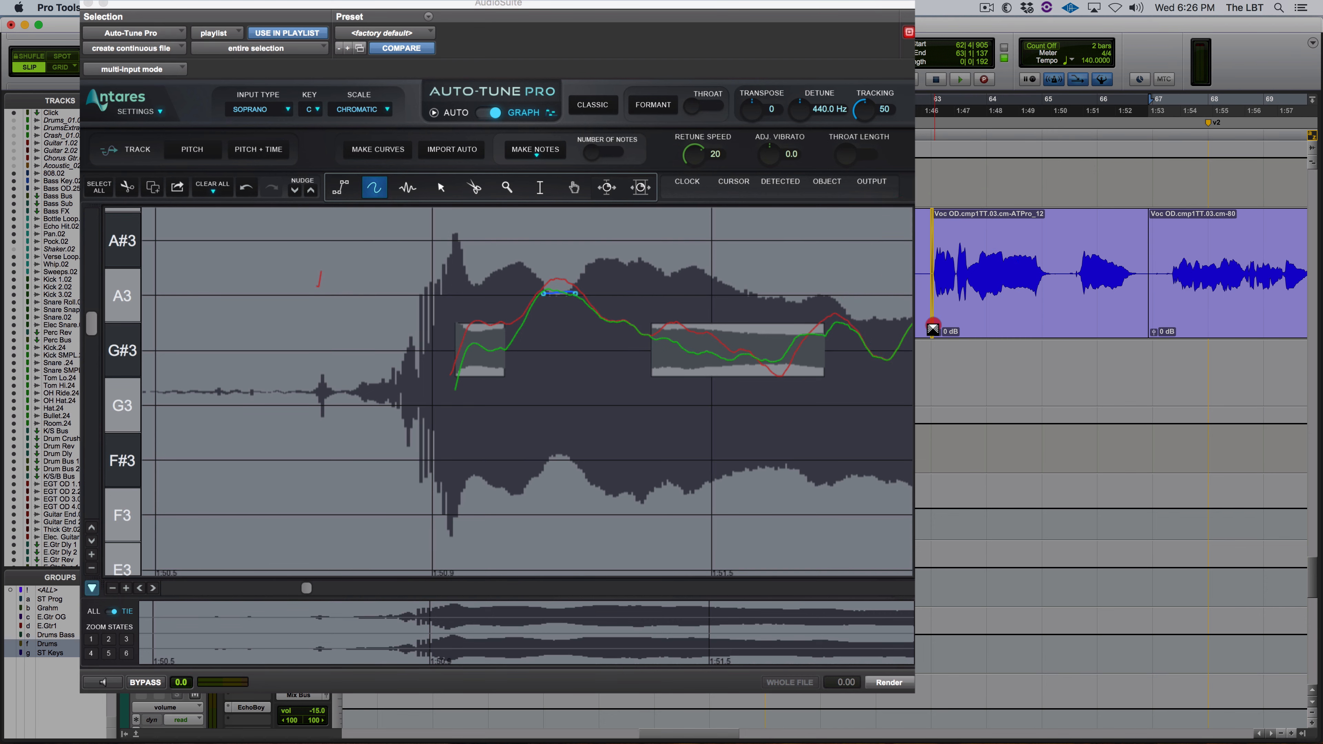